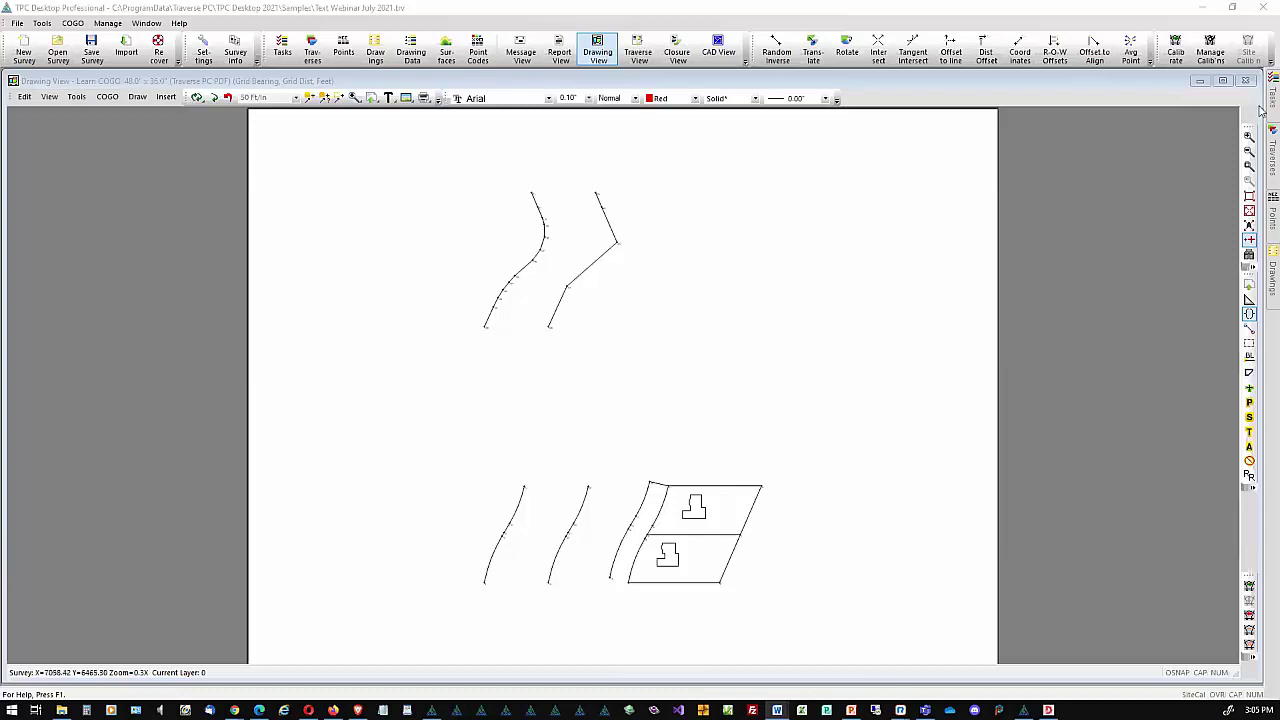
Float the Format toolbar over the drawing and dock it back beside the drawing tools
{"action": "mouse_move", "coordinate": [1262, 104]}
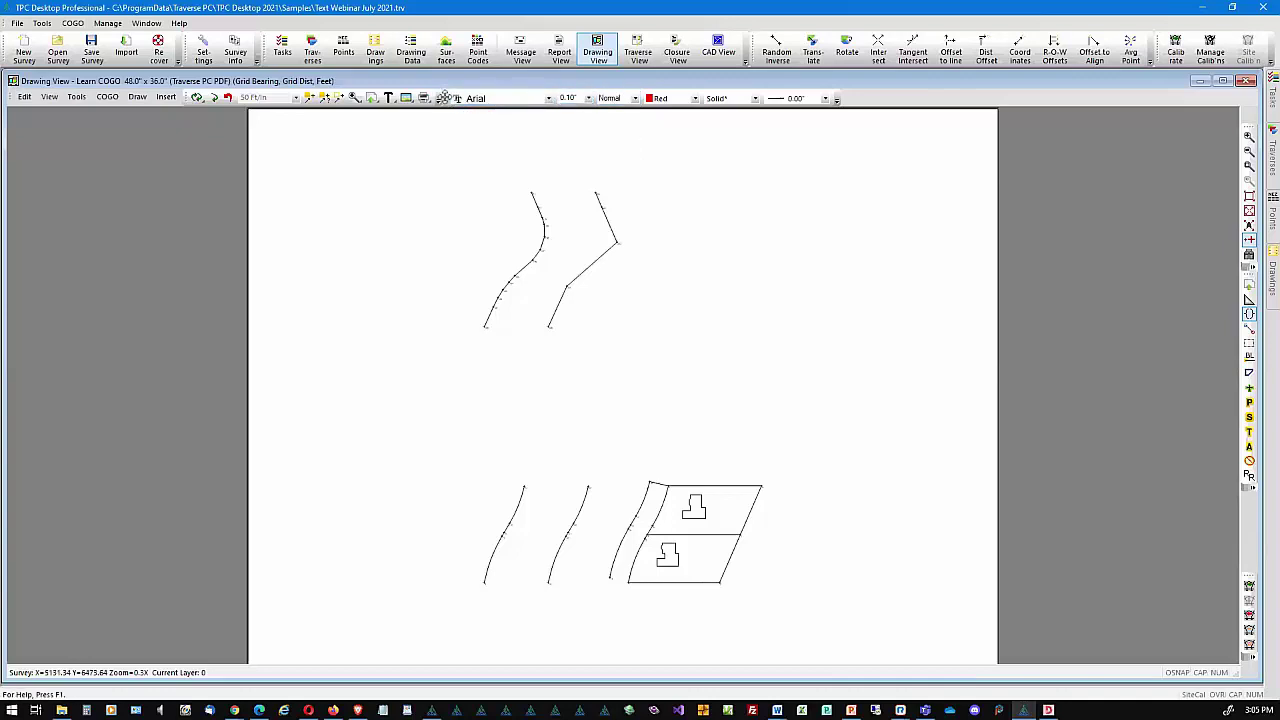
{"action": "left_click_drag", "start_coordinate": [444, 97], "coordinate": [454, 194]}
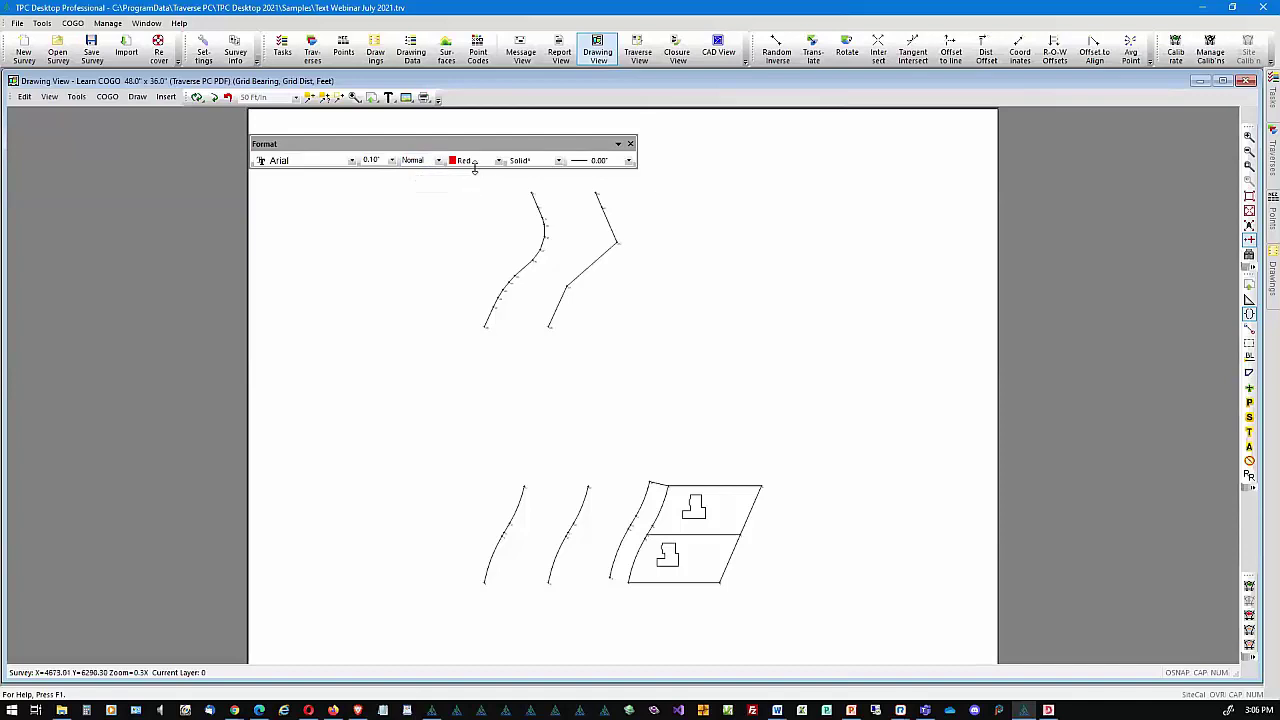
{"action": "mouse_move", "coordinate": [472, 144]}
{"action": "left_mouse_down"}
{"action": "mouse_move", "coordinate": [590, 110]}
{"action": "mouse_move", "coordinate": [700, 99]}
{"action": "mouse_move", "coordinate": [642, 98]}
{"action": "left_mouse_up"}
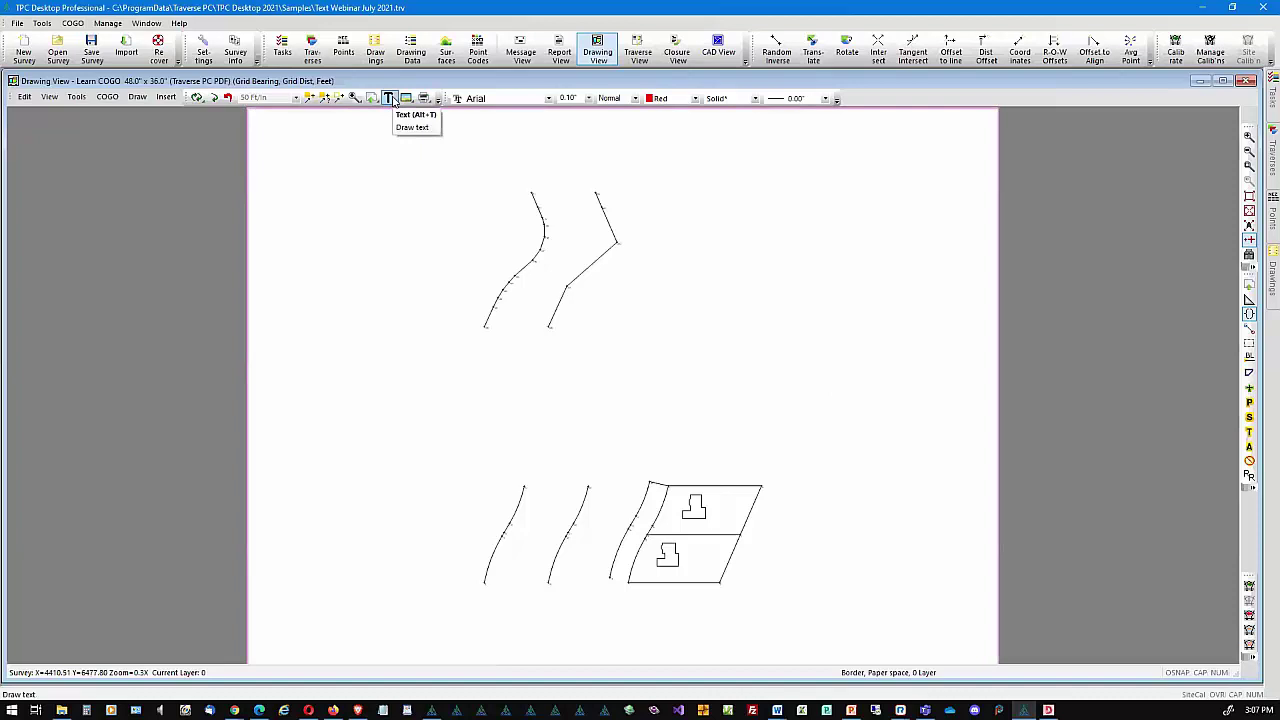
Place a text object in the empty area beside the angular polyline and paste the copied Text tool notes into it
{"action": "left_click", "coordinate": [391, 99]}
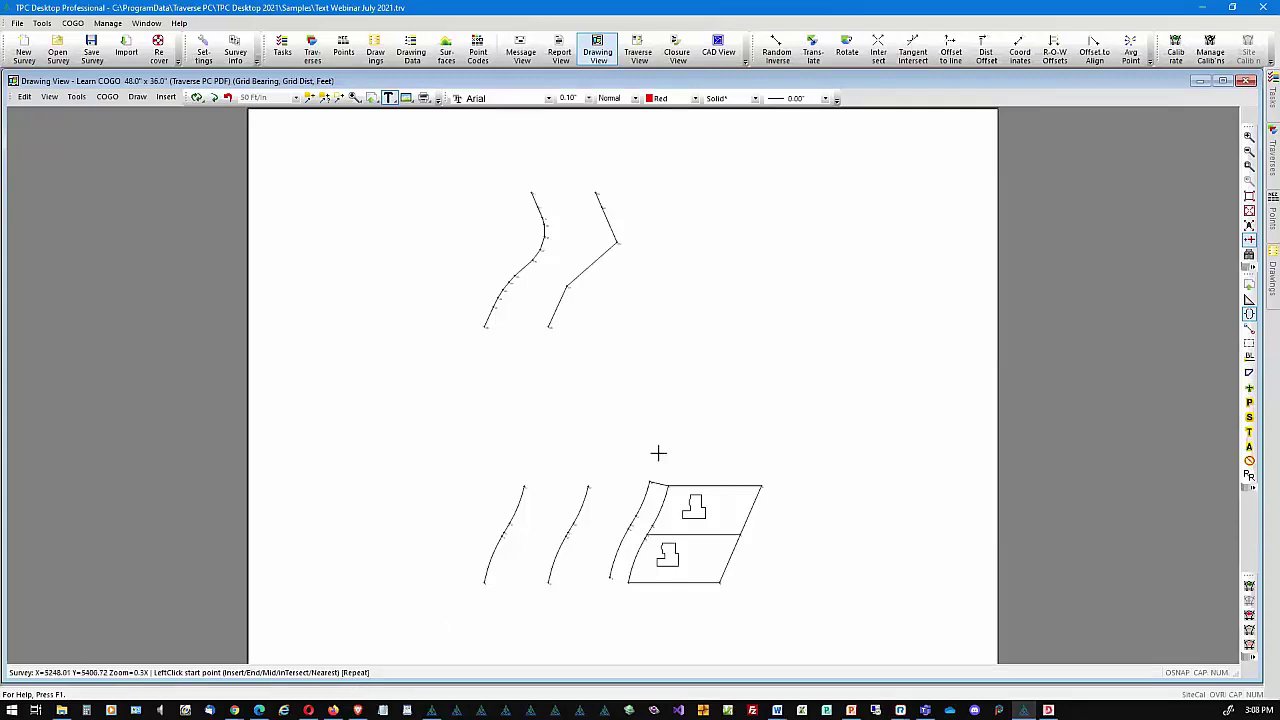
{"action": "left_click", "coordinate": [670, 245]}
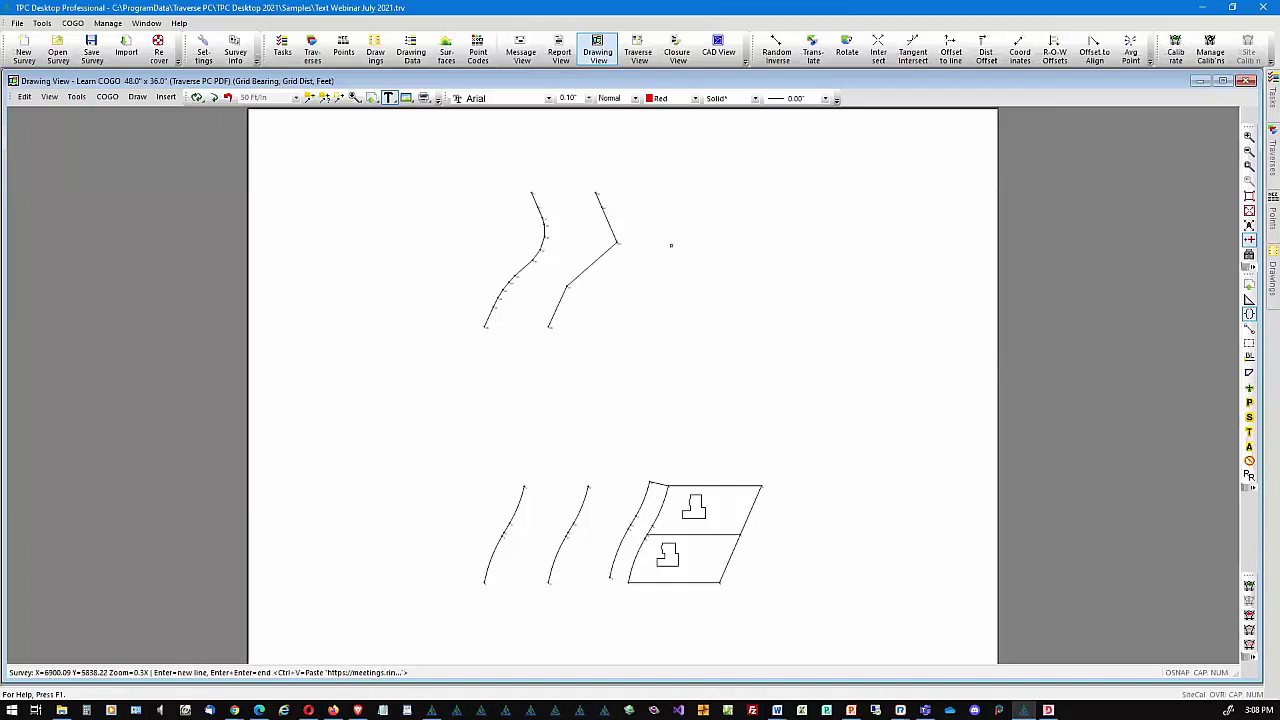
{"action": "key", "text": "alt+Tab"}
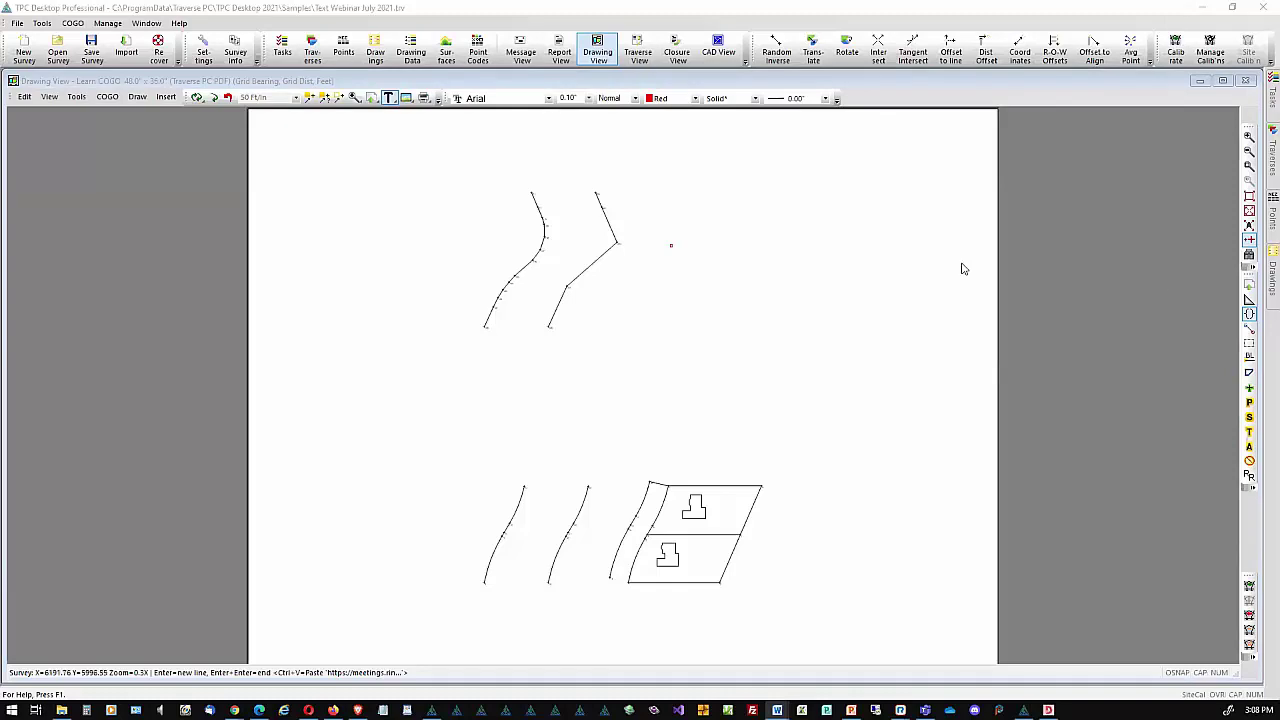
{"action": "left_click", "coordinate": [670, 251]}
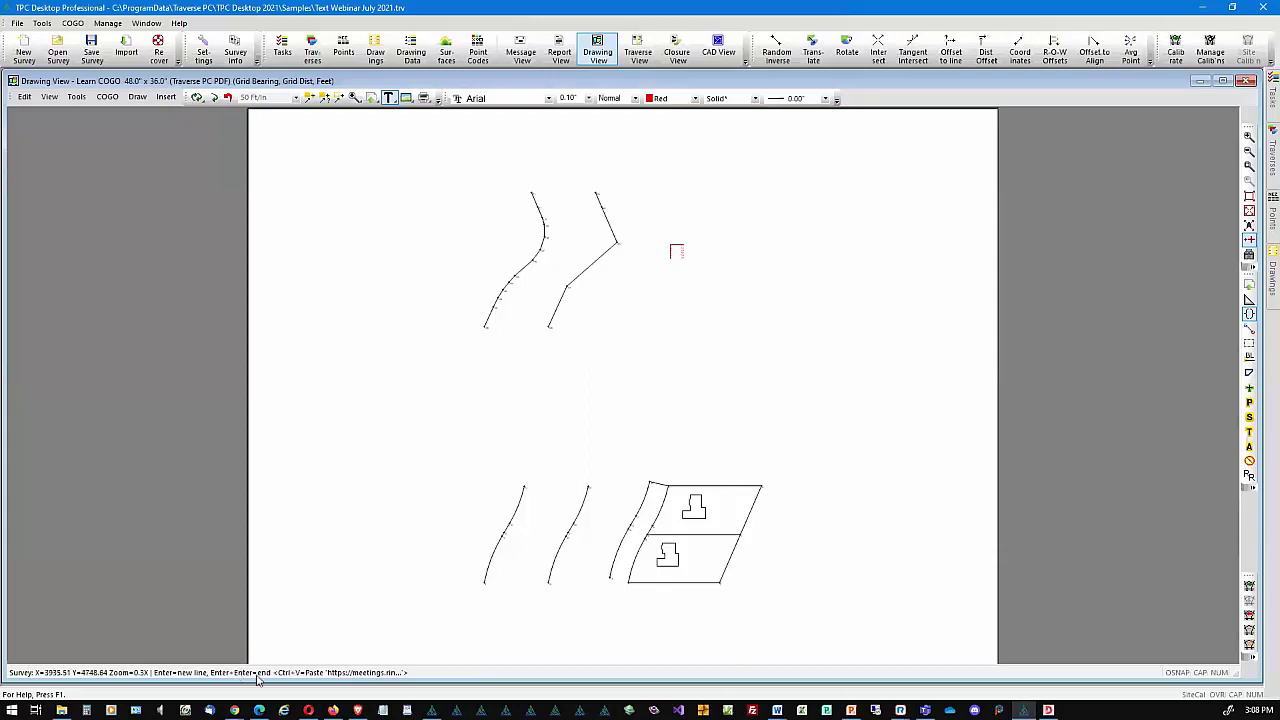
{"action": "key", "text": "ctrl+v"}
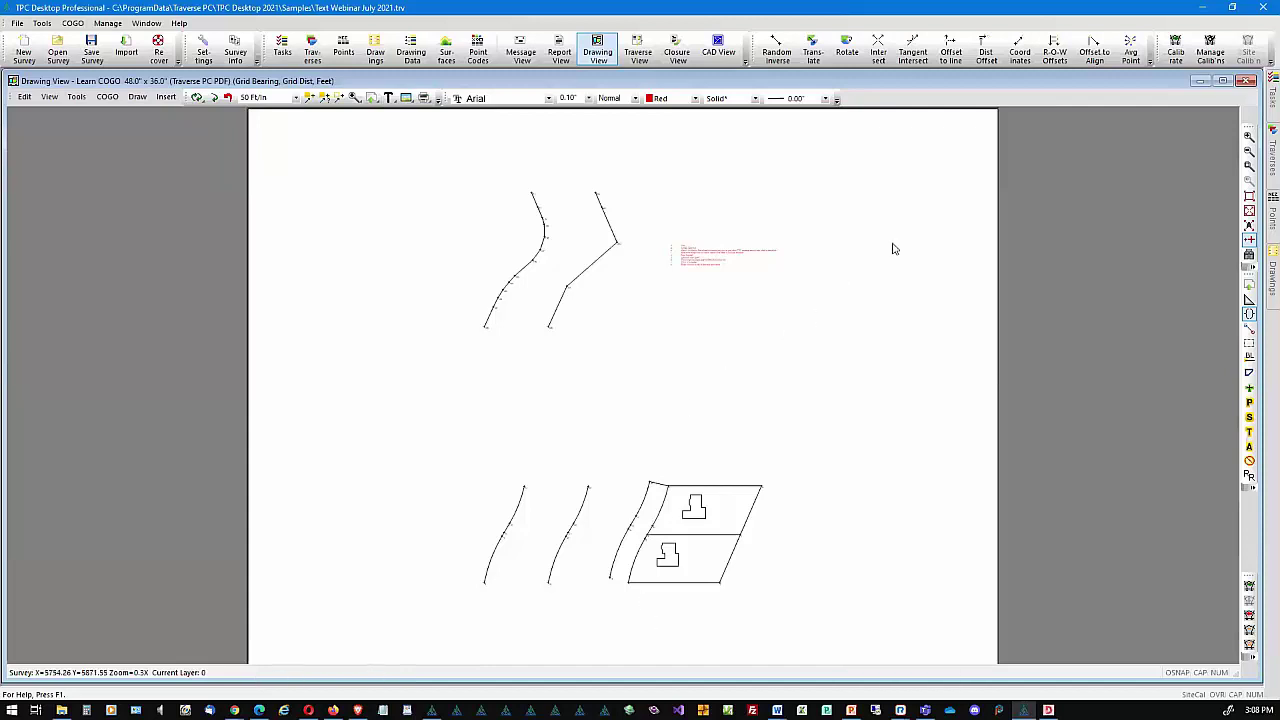
Examine the commands available for the pasted notes and the Traverse Drawing Settings behind point label 202
{"action": "left_click", "coordinate": [1253, 170]}
{"action": "left_click", "coordinate": [643, 230]}
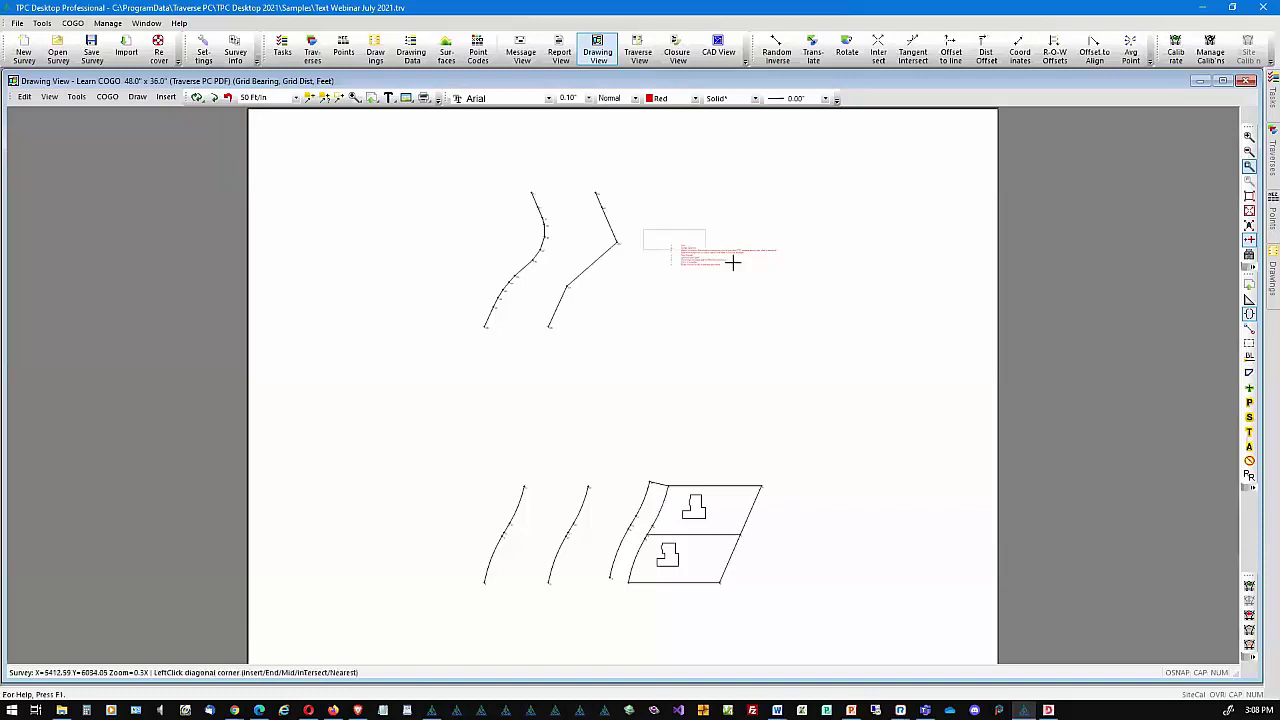
{"action": "left_click", "coordinate": [786, 302]}
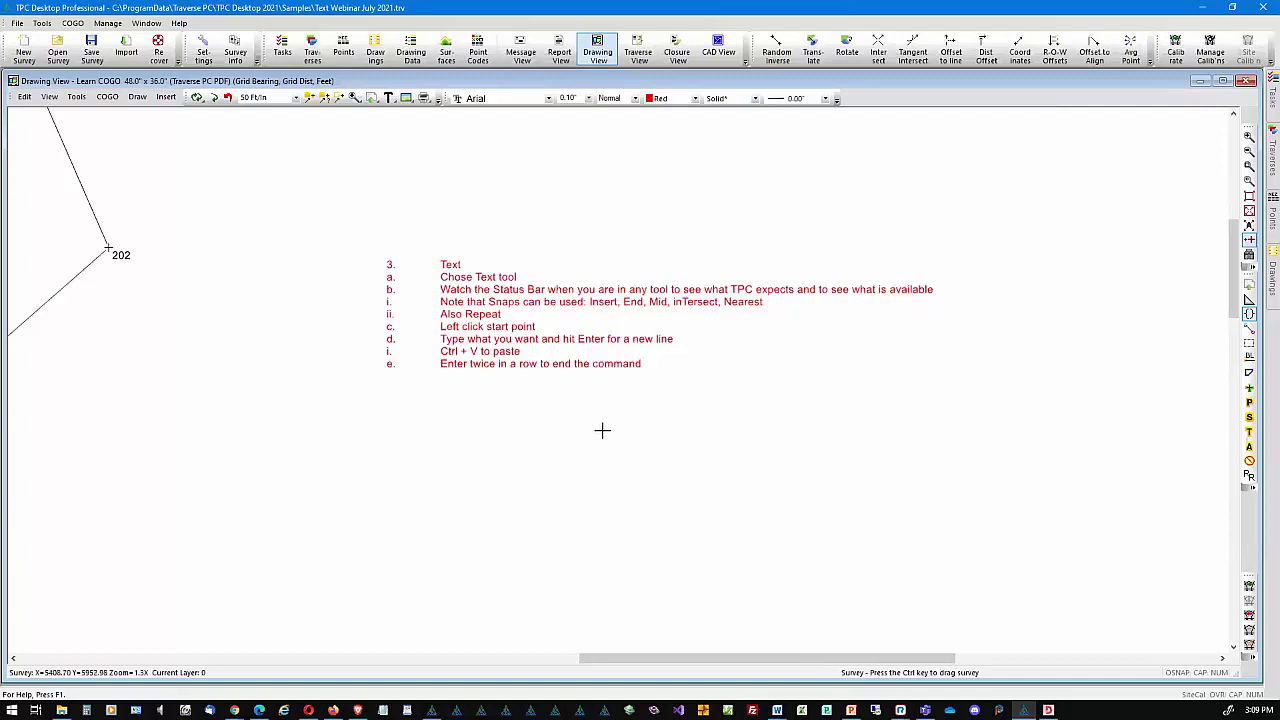
{"action": "scroll", "coordinate": [602, 430], "scroll_direction": "down", "scroll_amount": 1}
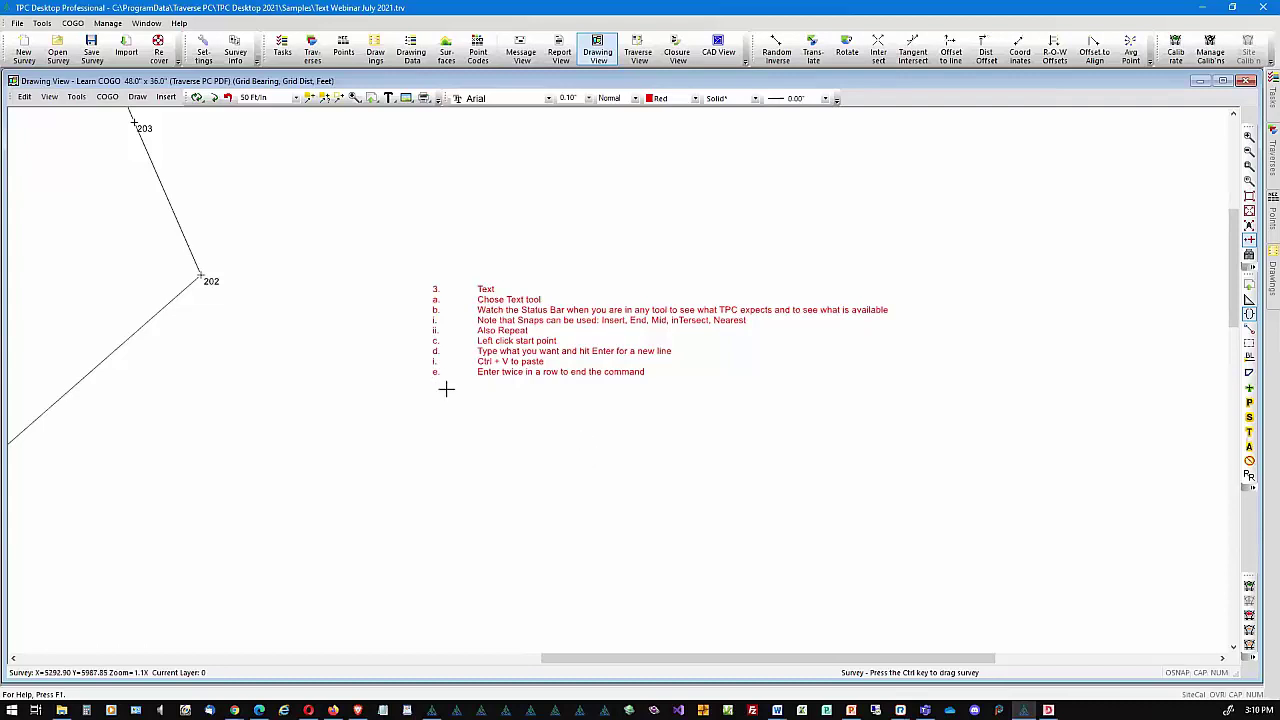
{"action": "right_click", "coordinate": [533, 326]}
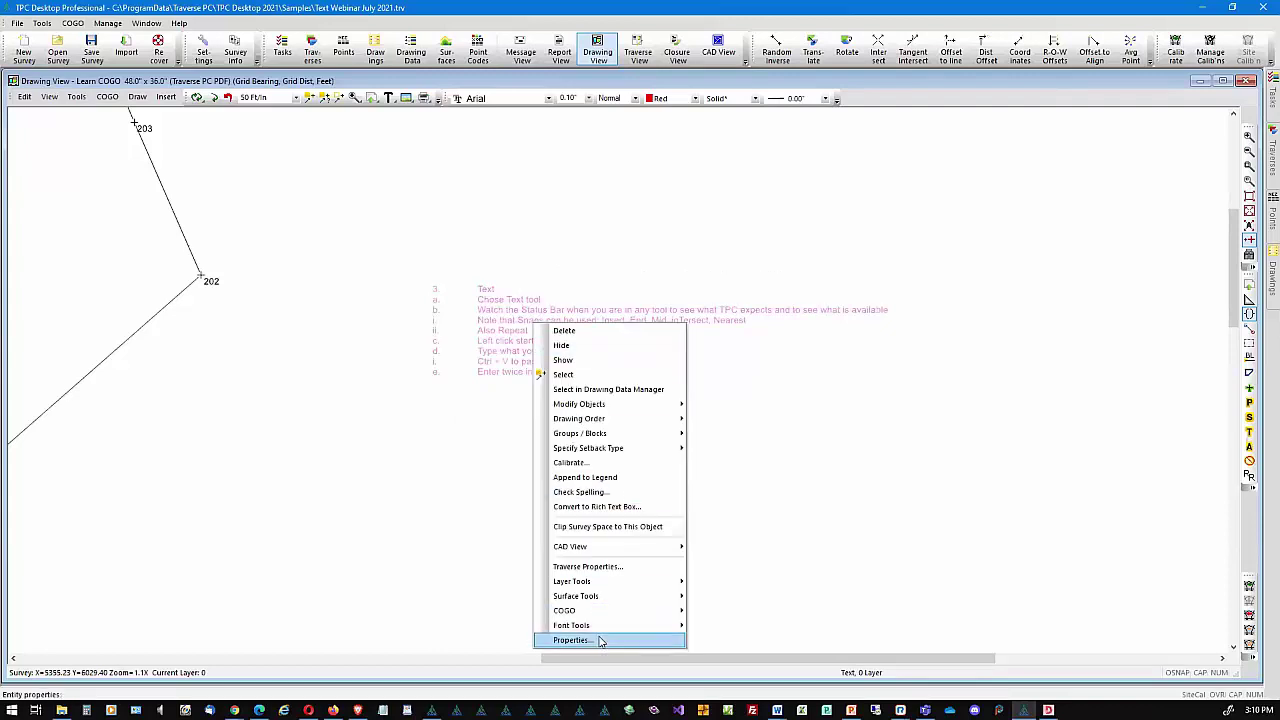
{"action": "left_click", "coordinate": [812, 523]}
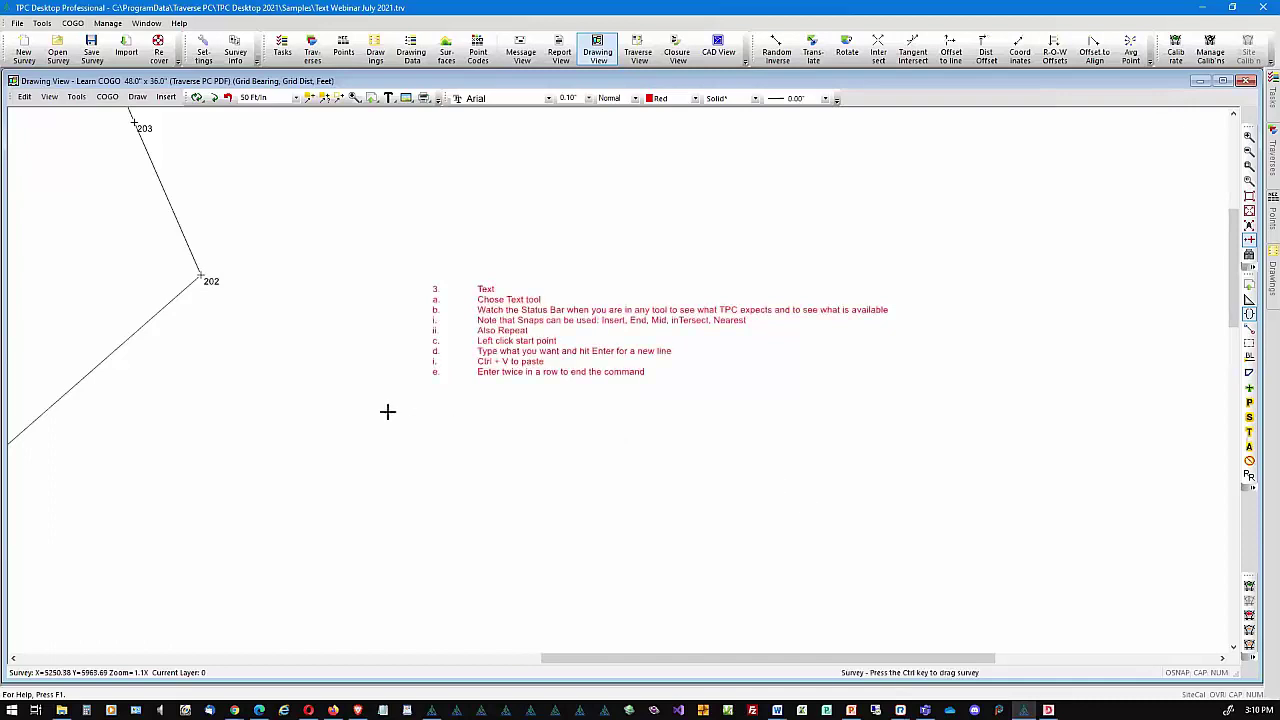
{"action": "mouse_move", "coordinate": [509, 360]}
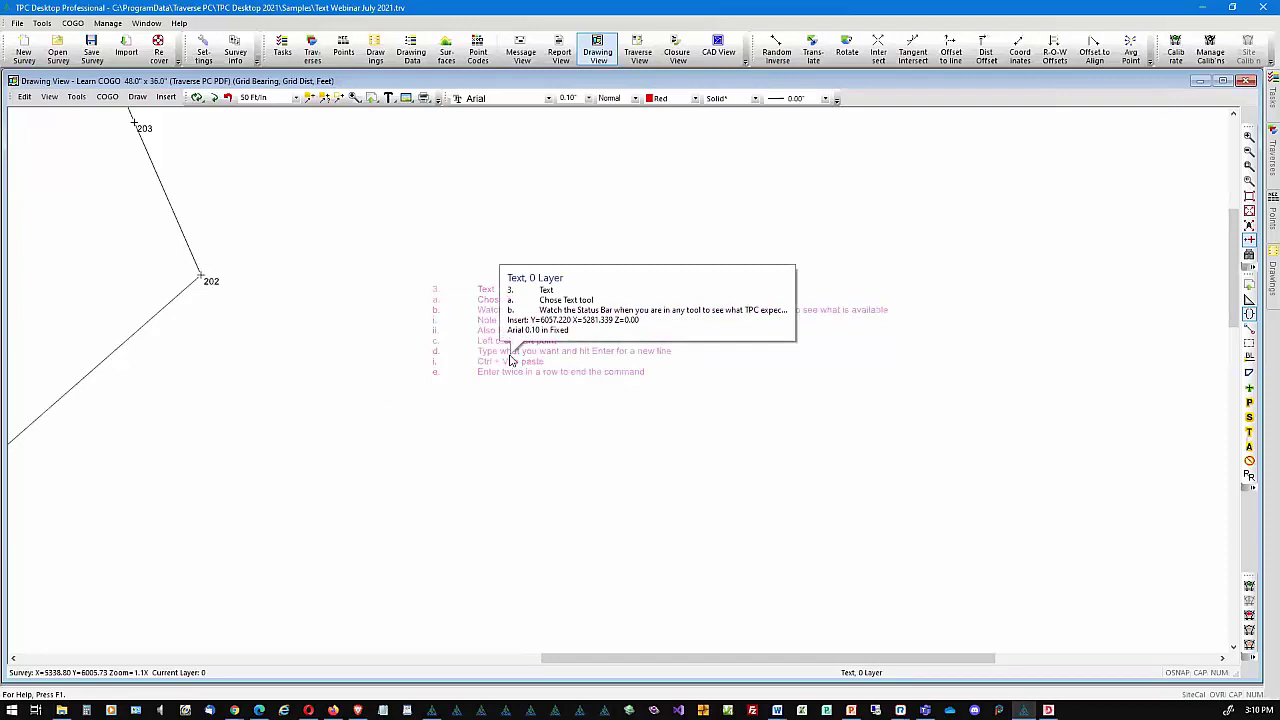
{"action": "double_click", "coordinate": [214, 287]}
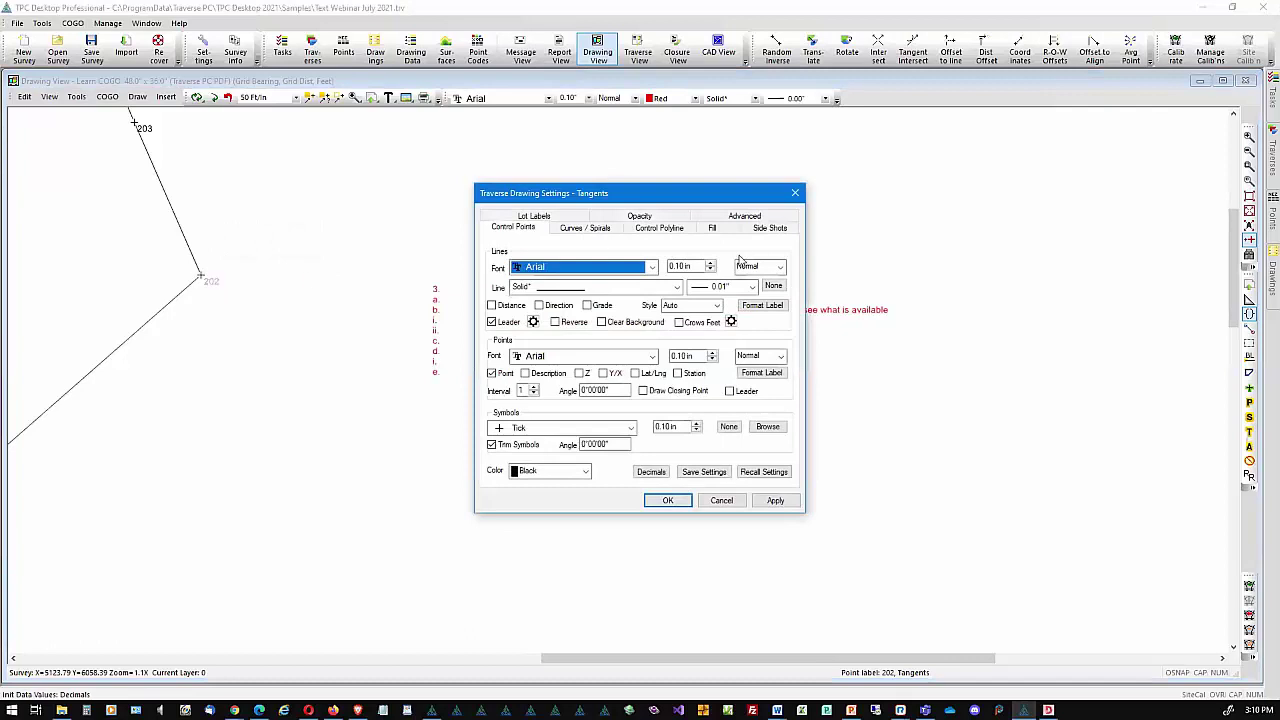
{"action": "left_click", "coordinate": [796, 193]}
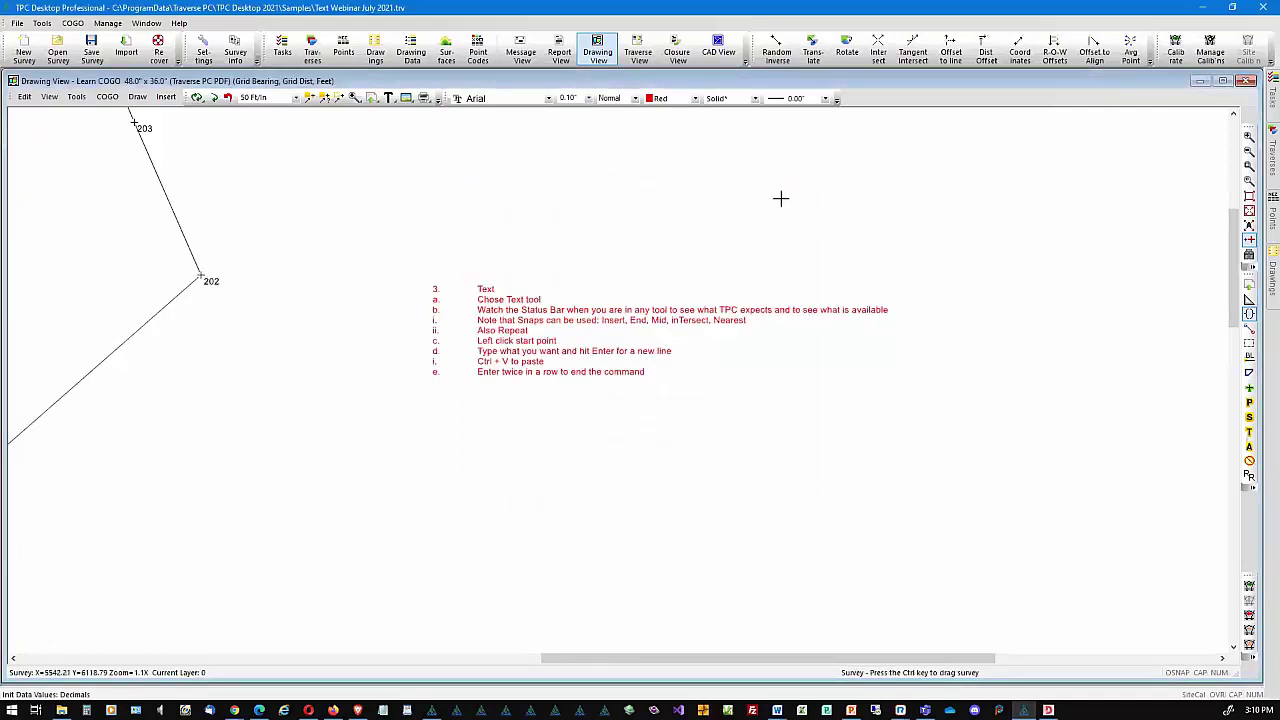
In the pasted notes' properties, set the bearing to that of the line between points 201 and 202, entered as 201.202
{"action": "double_click", "coordinate": [547, 316]}
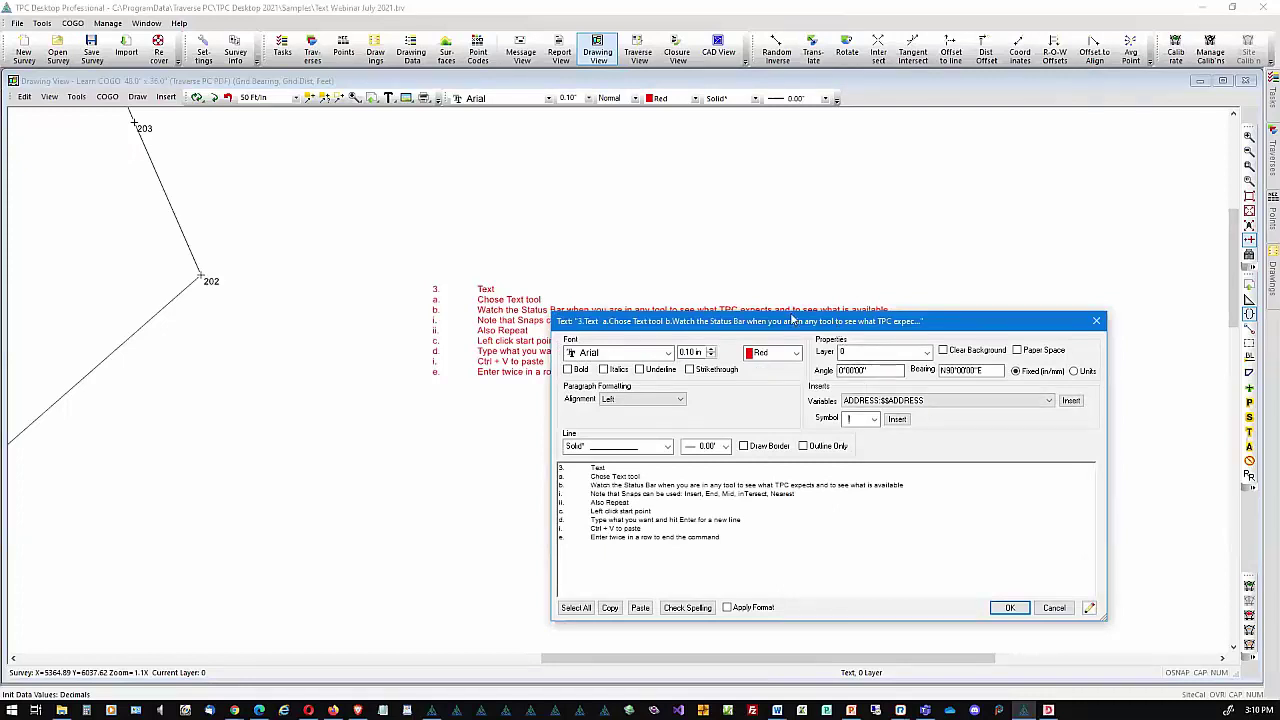
{"action": "left_click_drag", "start_coordinate": [792, 318], "coordinate": [590, 166]}
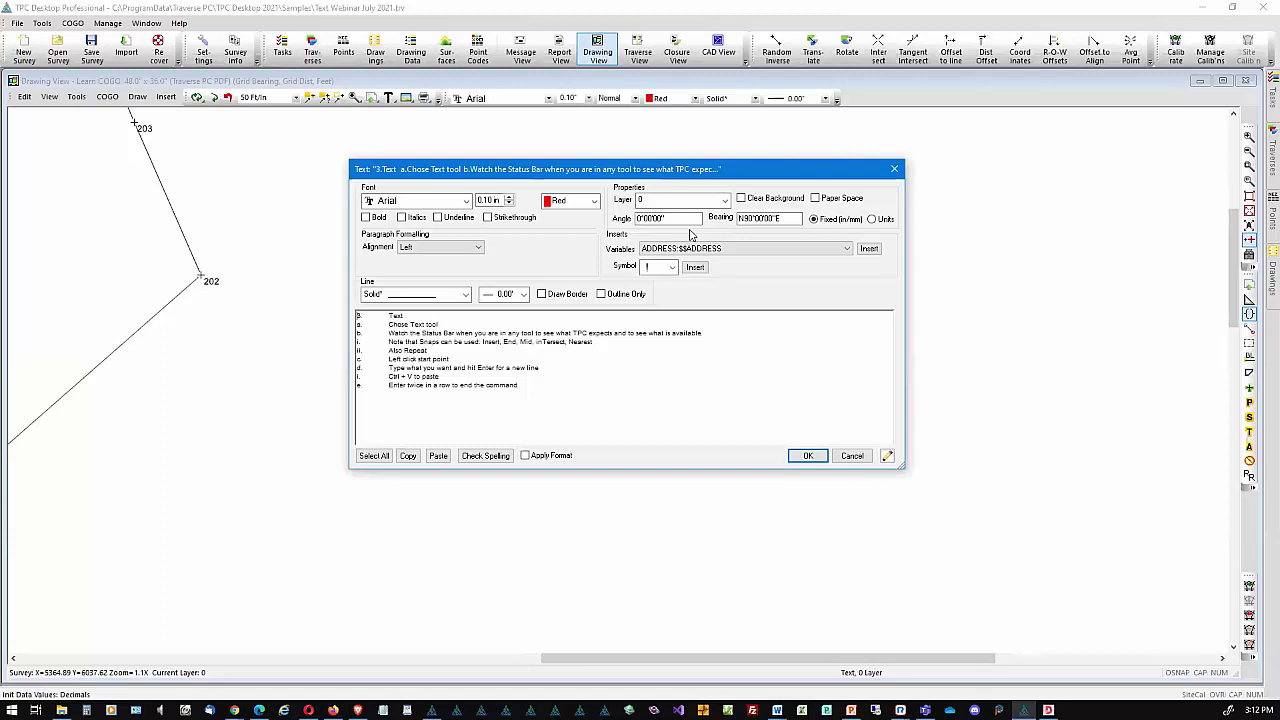
{"action": "left_click", "coordinate": [798, 218]}
{"action": "left_click_drag", "start_coordinate": [793, 217], "coordinate": [737, 218]}
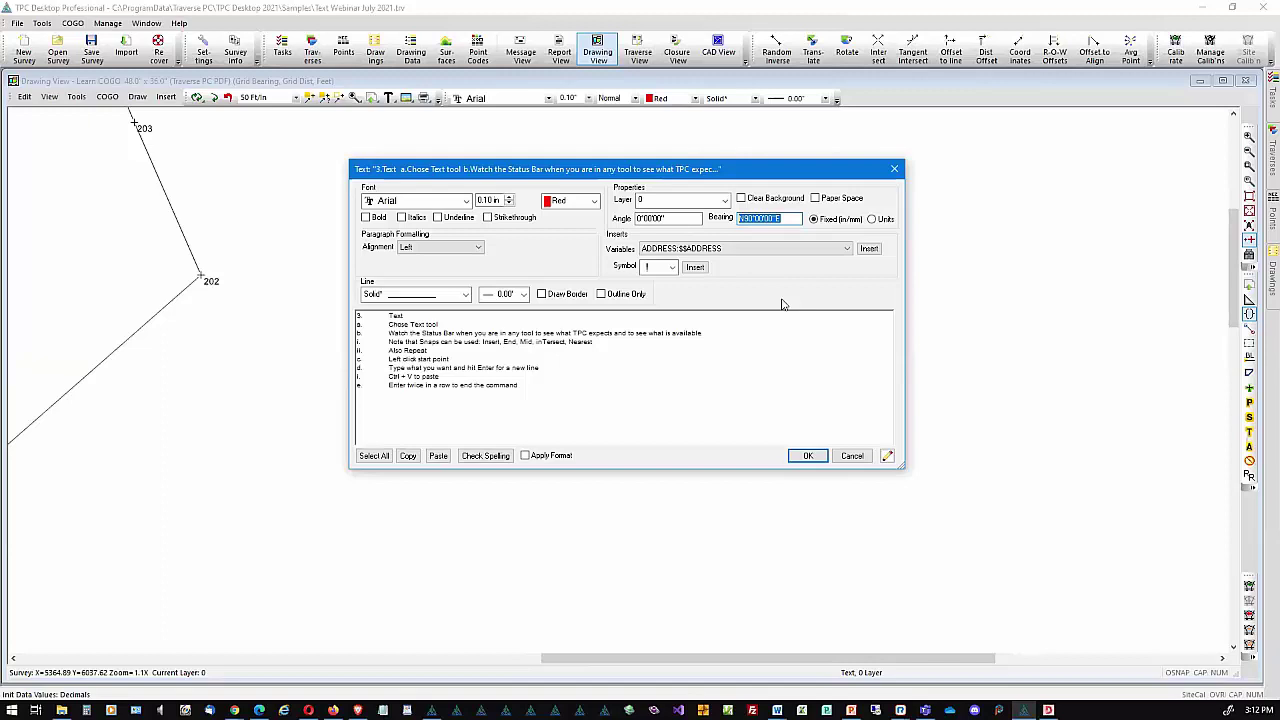
{"action": "type", "text": "201.202"}
{"action": "key", "text": "Tab"}
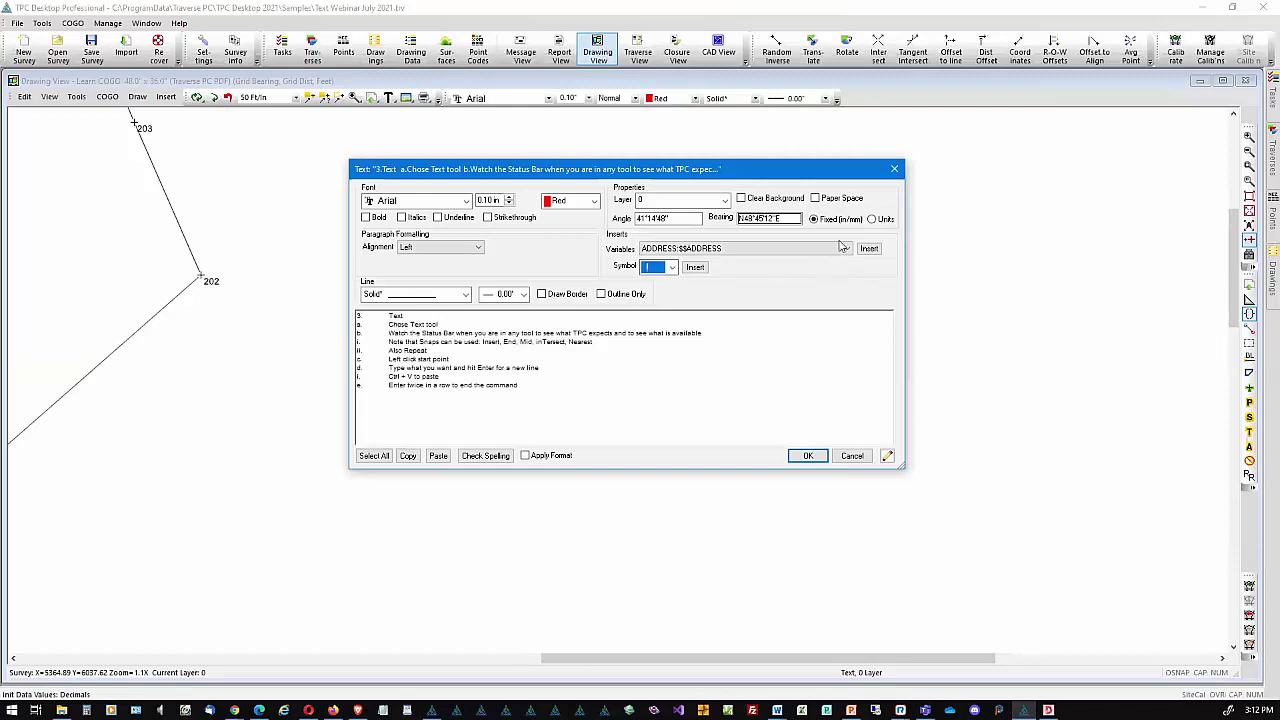
{"action": "left_click", "coordinate": [787, 218]}
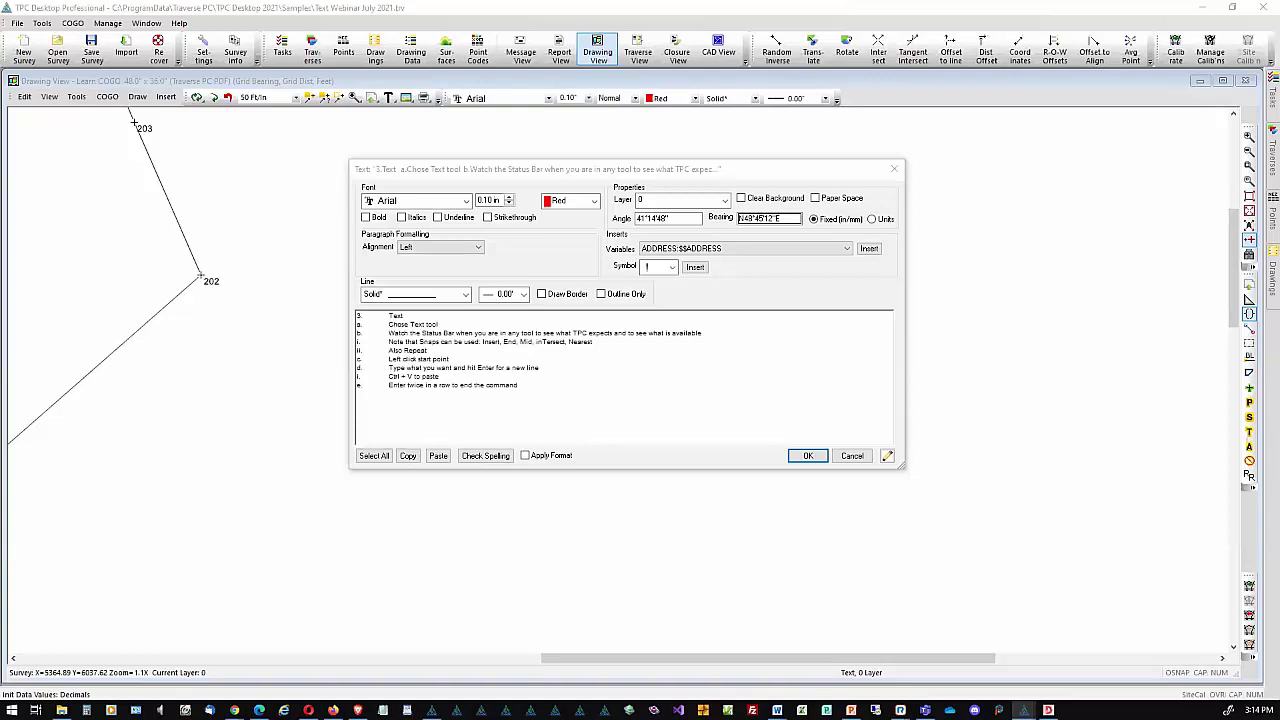
Consult the help topic on the text properties dialog and examine its alignment, variable and symbol choices
{"action": "key", "text": "F1"}
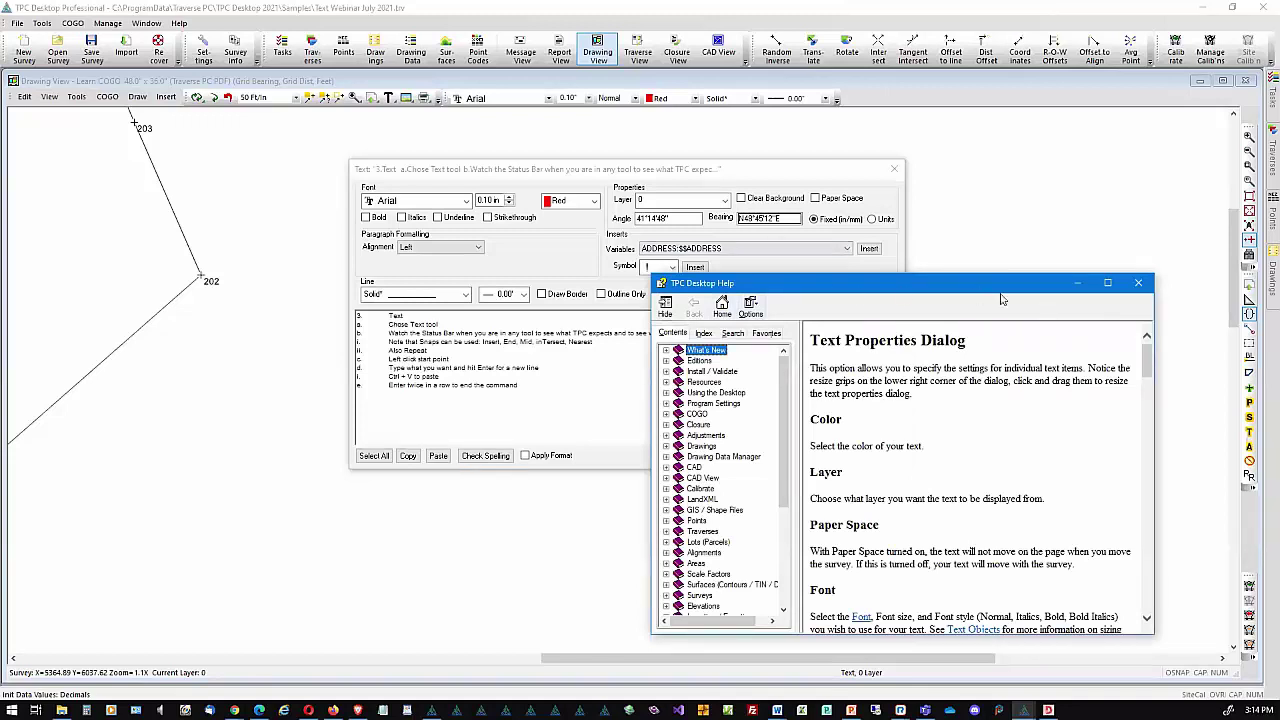
{"action": "left_click", "coordinate": [1138, 284]}
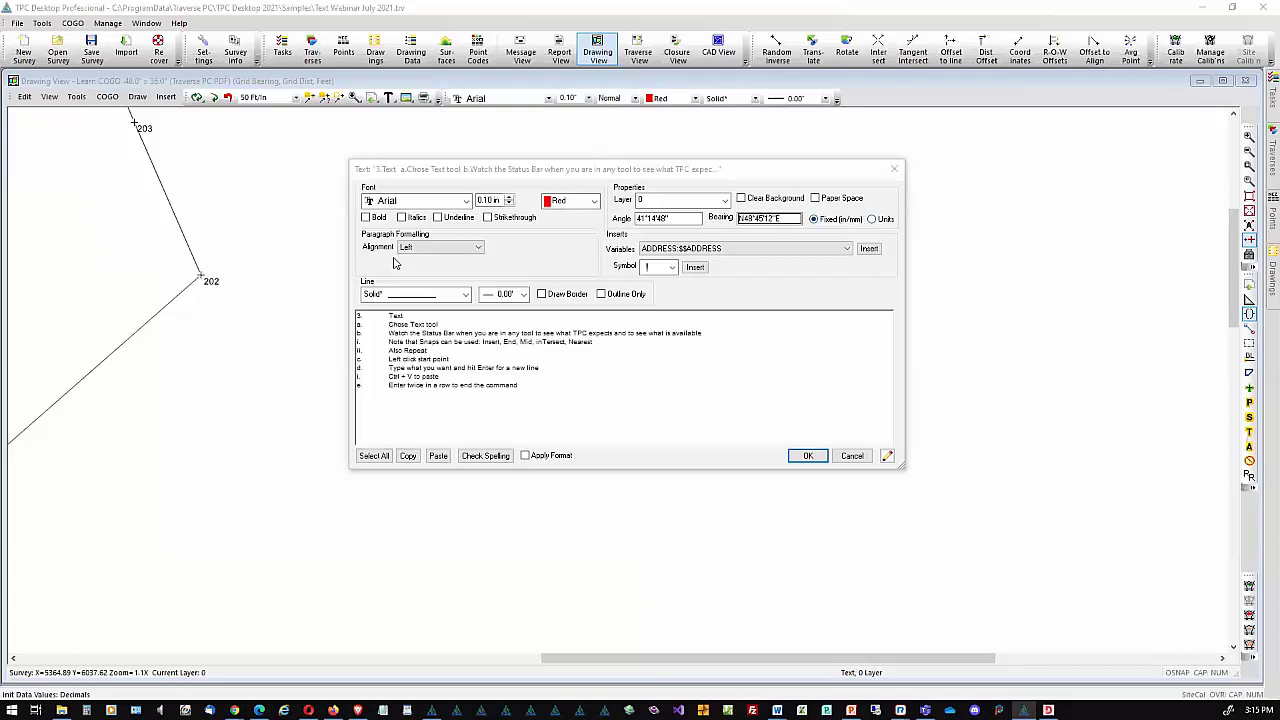
{"action": "left_click", "coordinate": [477, 249]}
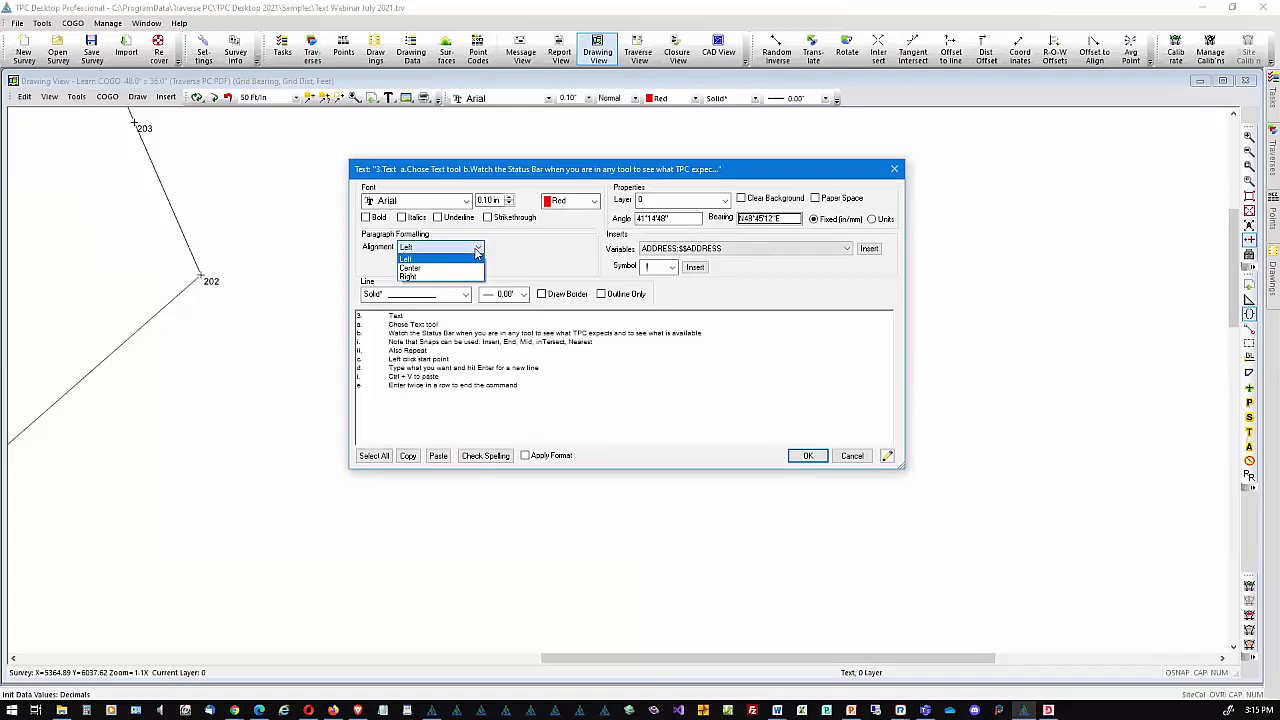
{"action": "left_click", "coordinate": [477, 250]}
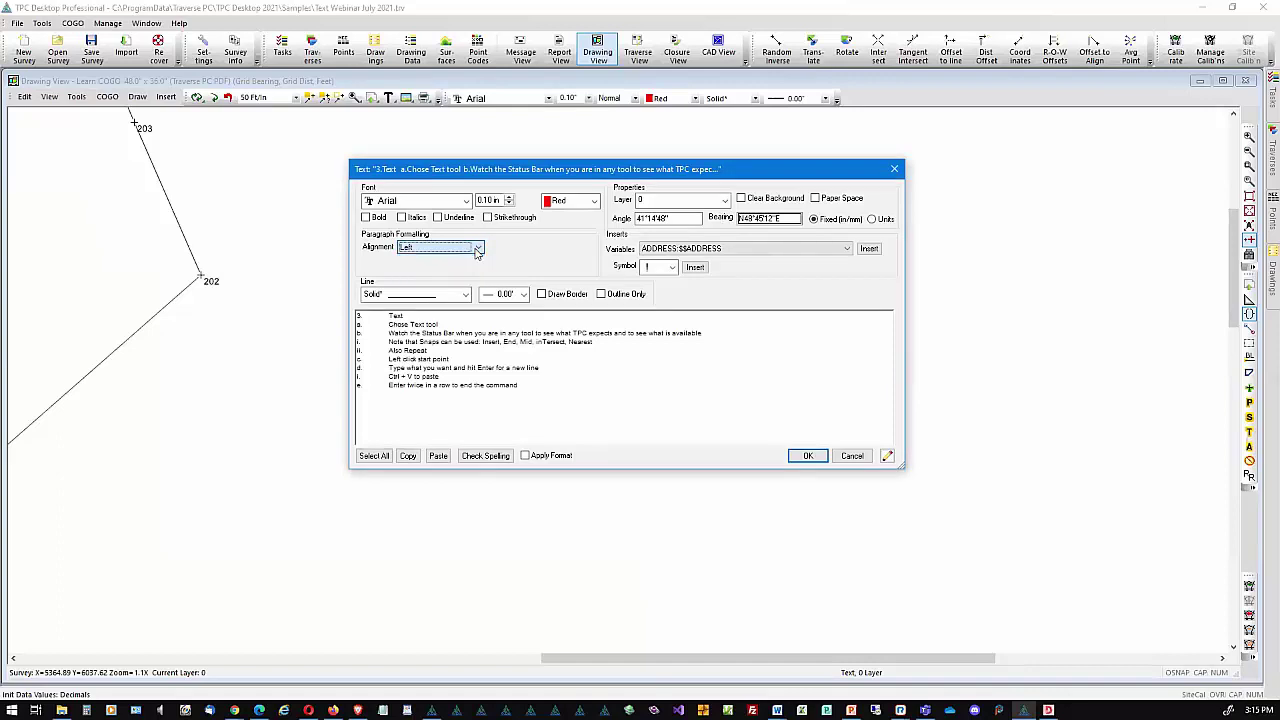
{"action": "left_click", "coordinate": [847, 250]}
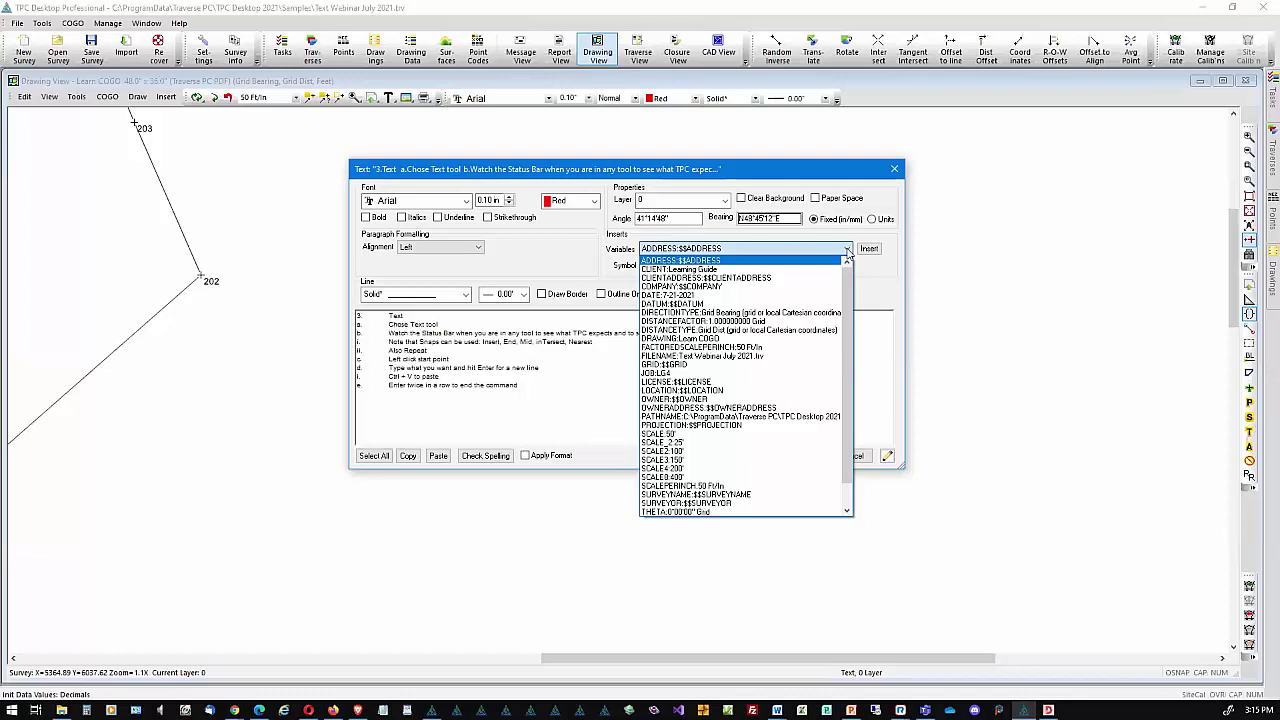
{"action": "left_click", "coordinate": [847, 250]}
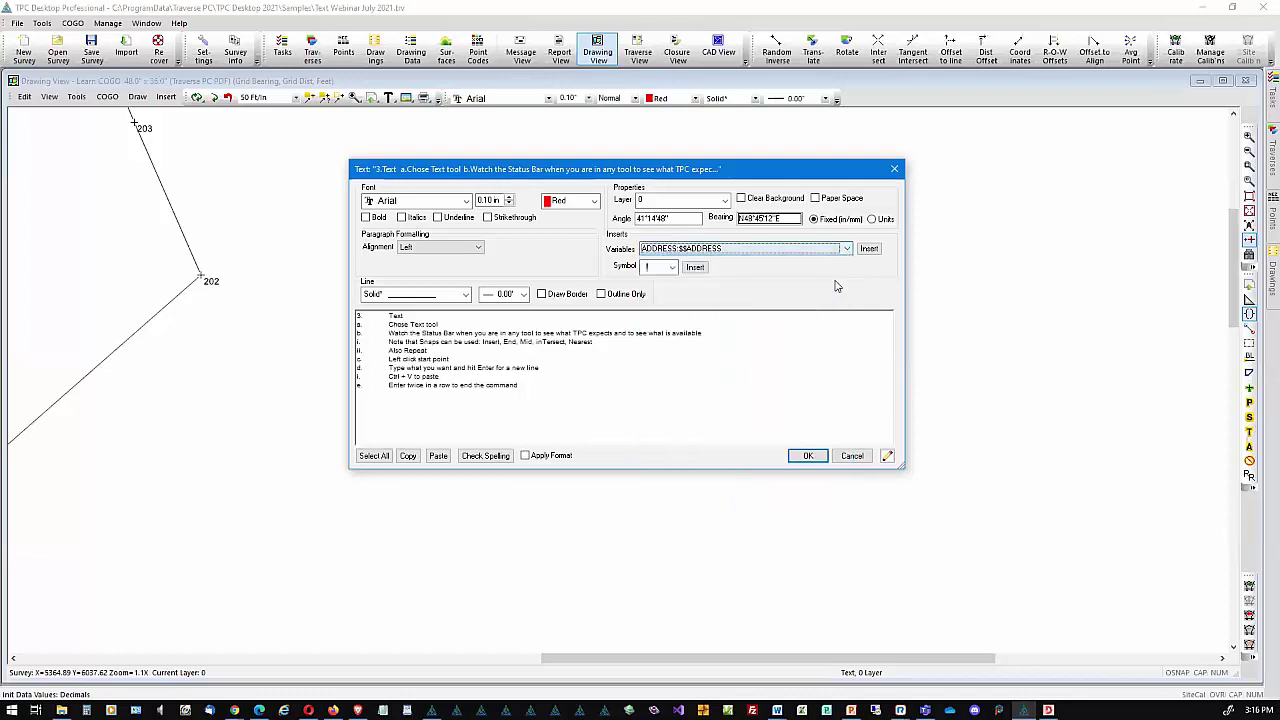
{"action": "left_click", "coordinate": [673, 267]}
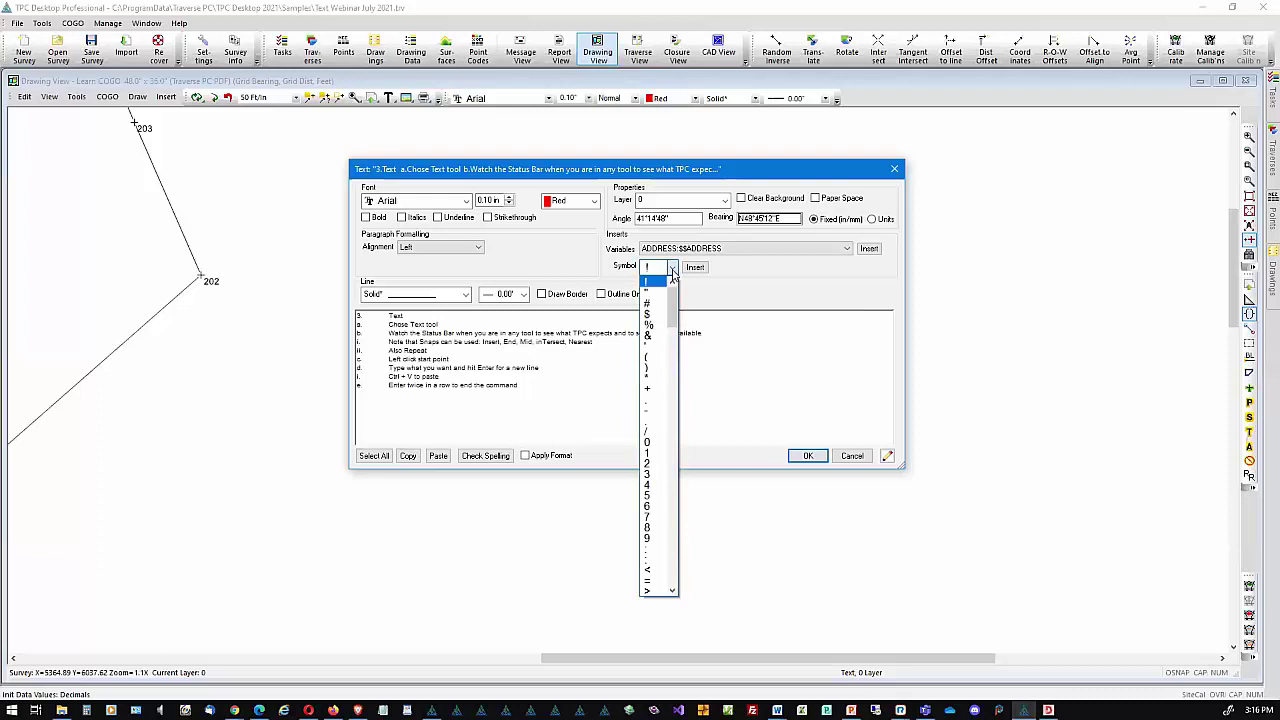
{"action": "mouse_move", "coordinate": [675, 305]}
{"action": "left_mouse_down"}
{"action": "mouse_move", "coordinate": [680, 350]}
{"action": "mouse_move", "coordinate": [681, 293]}
{"action": "left_mouse_up"}
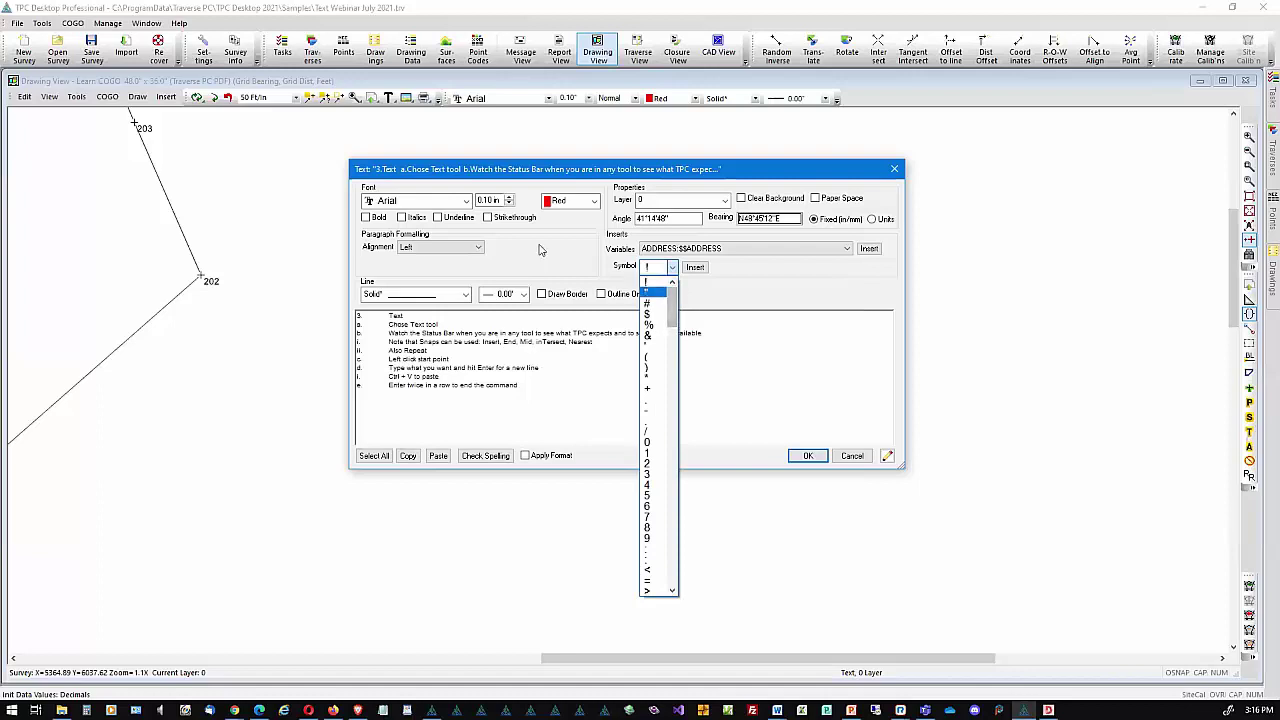
{"action": "left_click", "coordinate": [751, 292]}
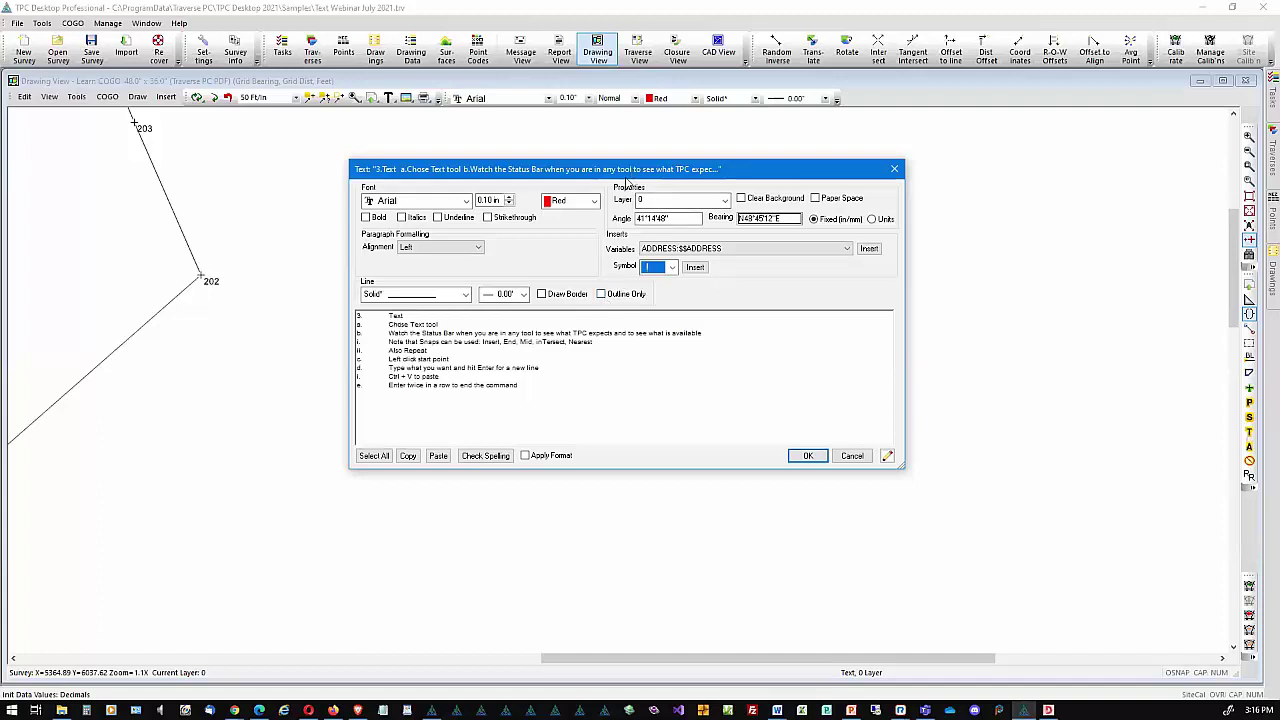
Turn on Outline Only for the pasted notes, apply the text properties and inspect the rotated text up close
{"action": "left_click_drag", "start_coordinate": [625, 177], "coordinate": [598, 359]}
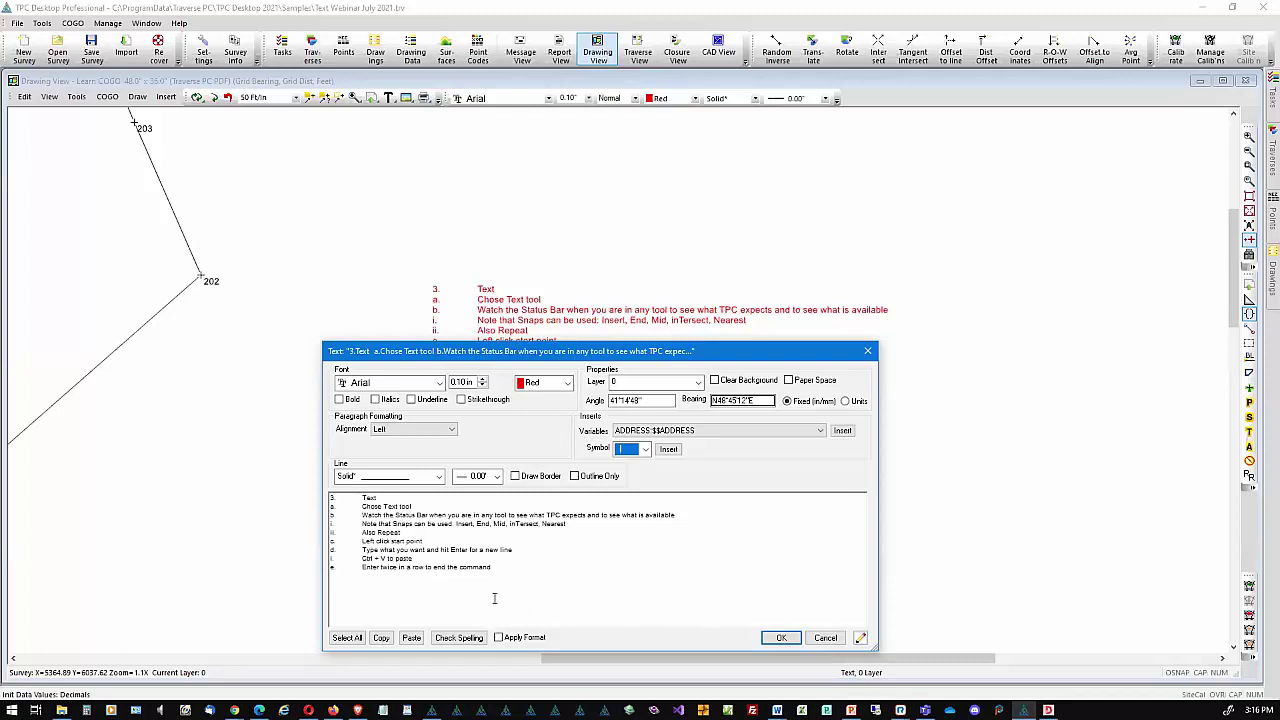
{"action": "left_click", "coordinate": [576, 477]}
{"action": "left_click", "coordinate": [781, 638]}
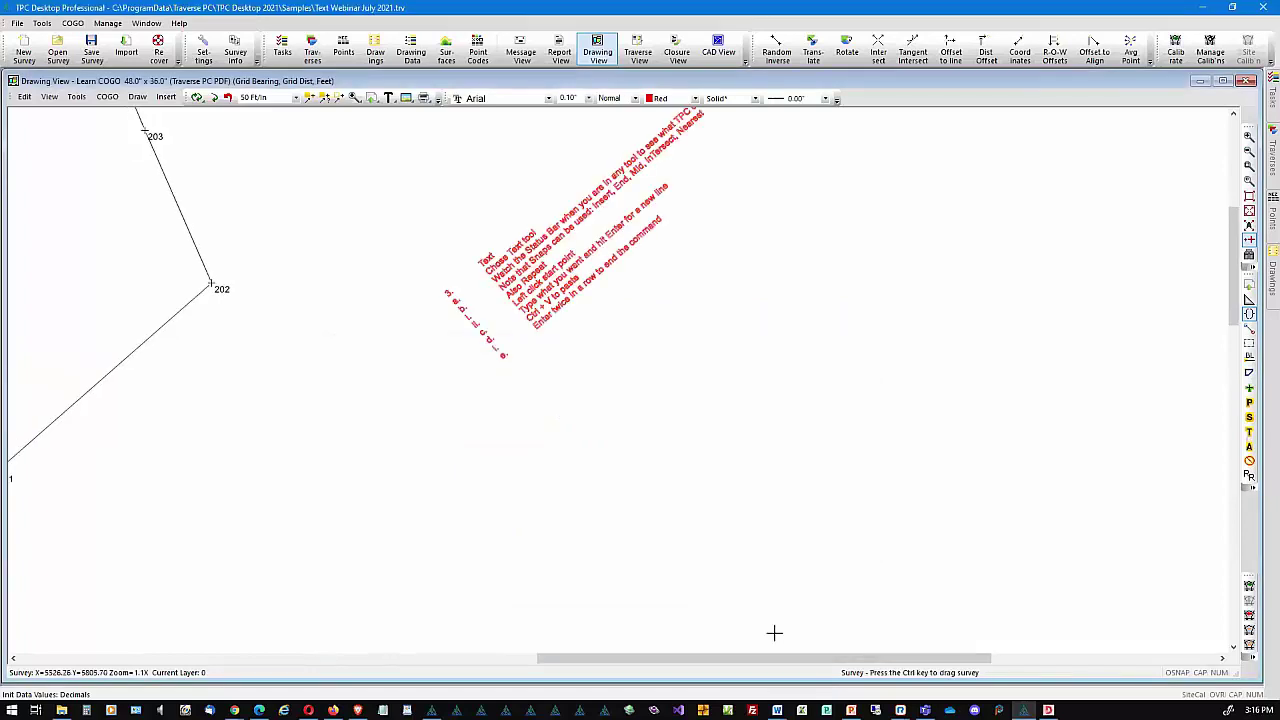
{"action": "left_click", "coordinate": [562, 301]}
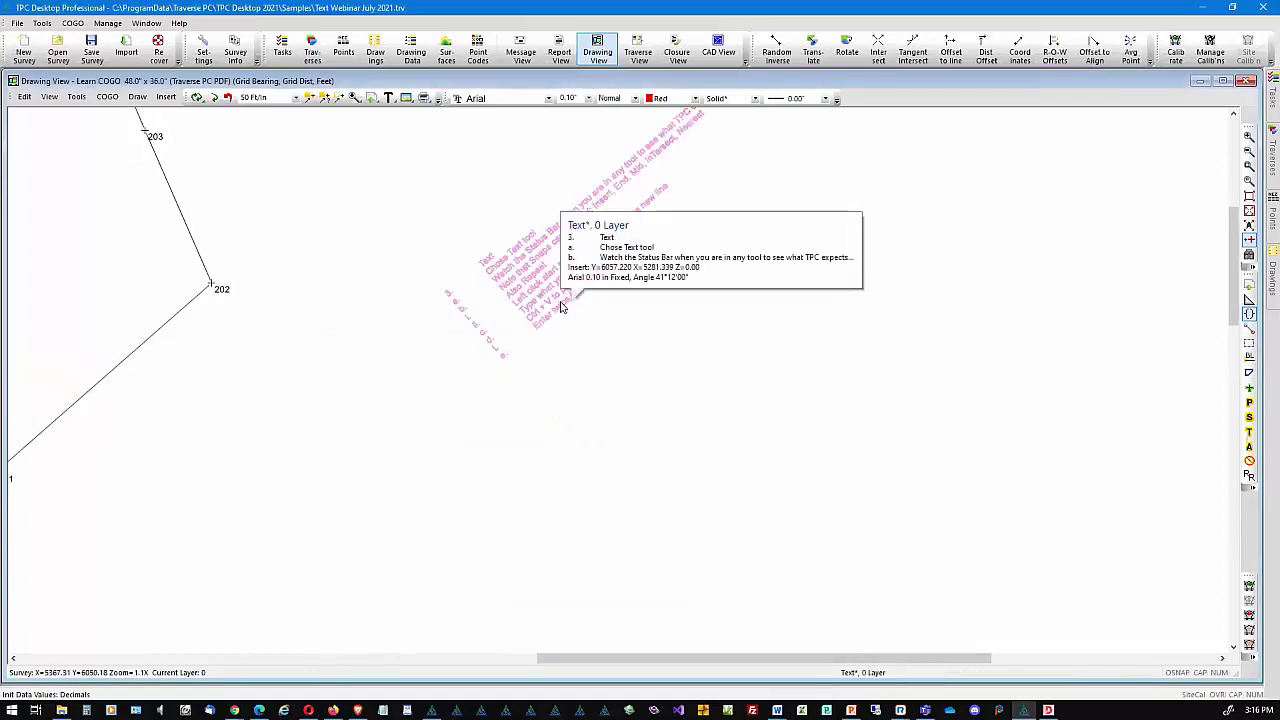
{"action": "scroll", "coordinate": [561, 307], "scroll_direction": "up", "scroll_amount": 5}
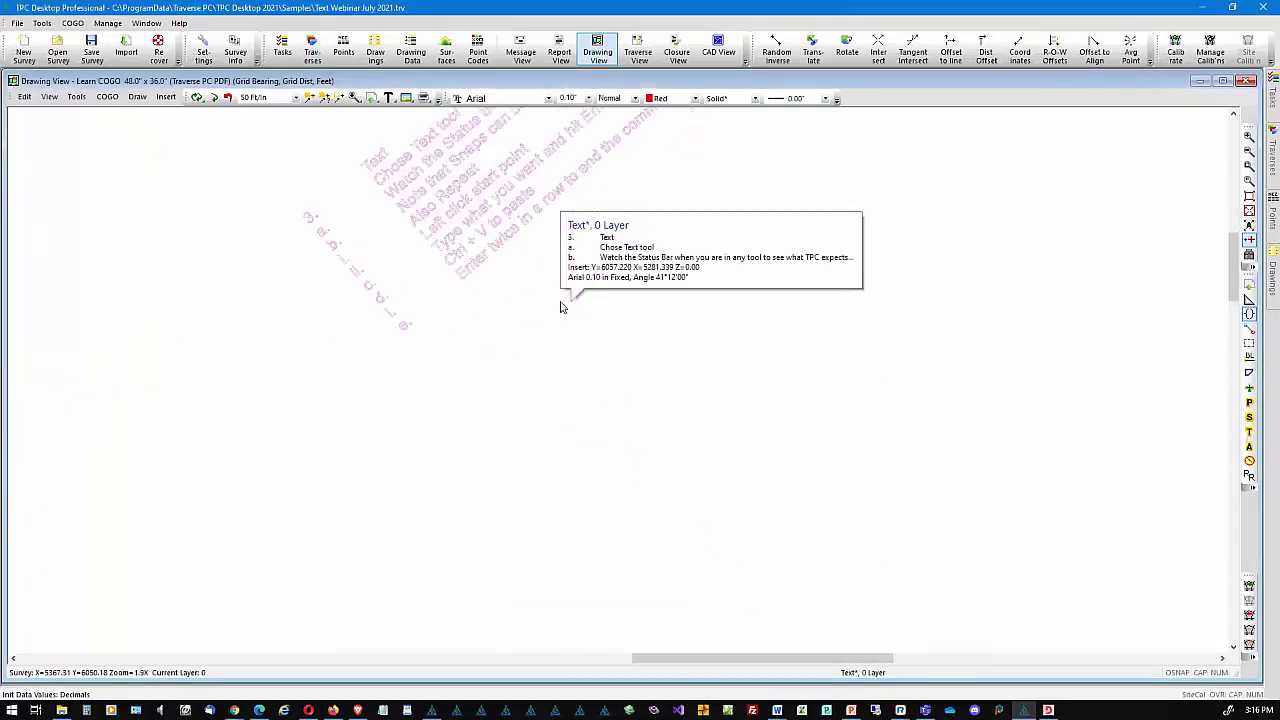
{"action": "middle_click_drag", "start_coordinate": [468, 404], "coordinate": [486, 462]}
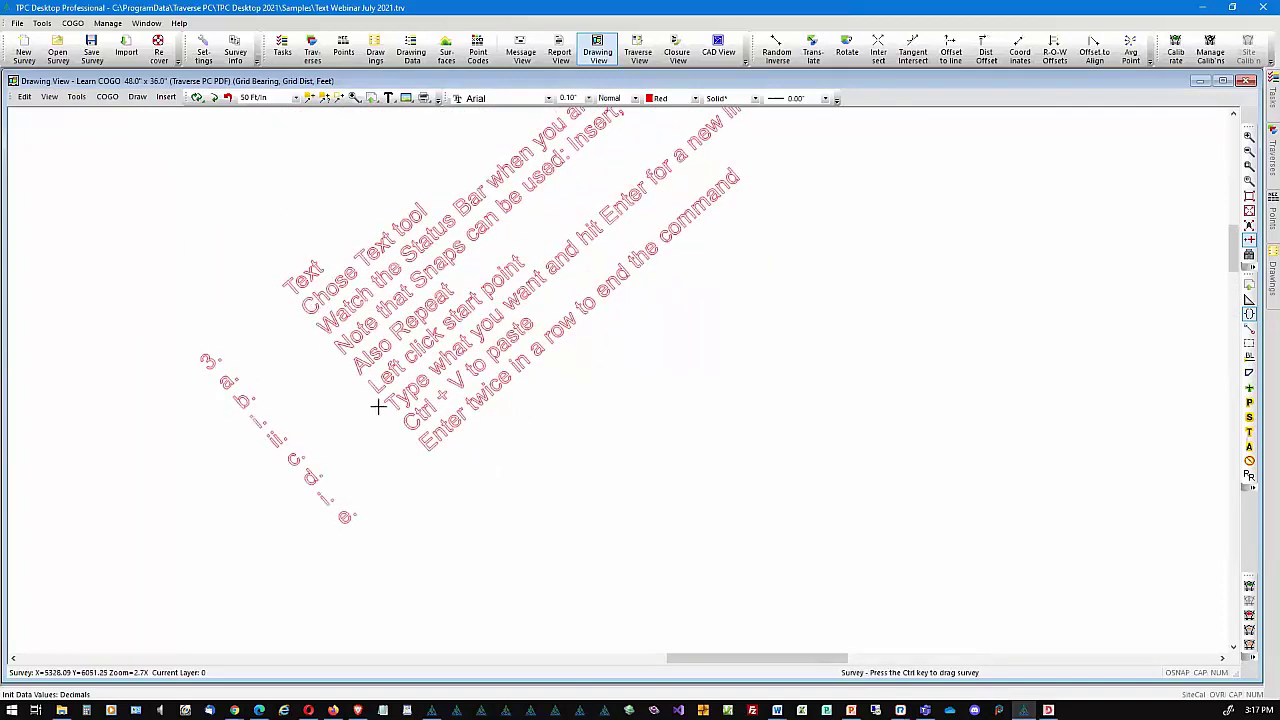
Open the rotated notes' properties and break line b after "TPC expects", indenting the remainder on its own line
{"action": "left_click", "coordinate": [404, 440]}
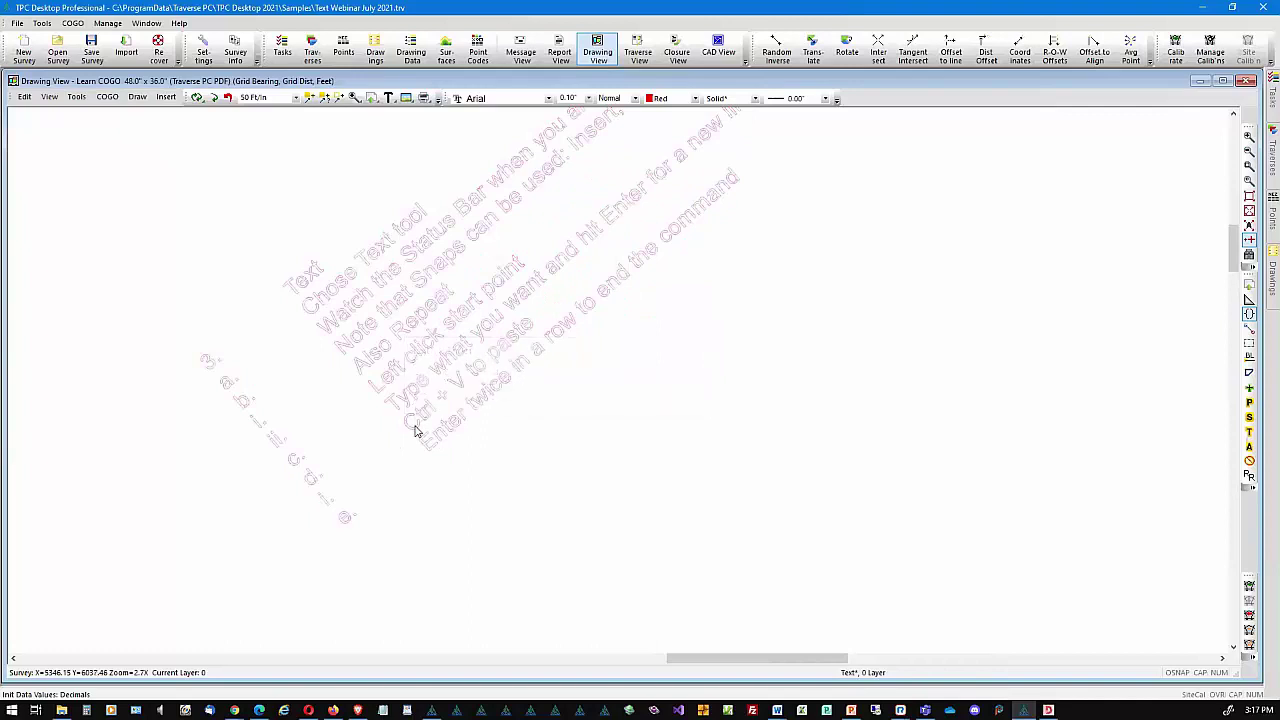
{"action": "double_click", "coordinate": [414, 427]}
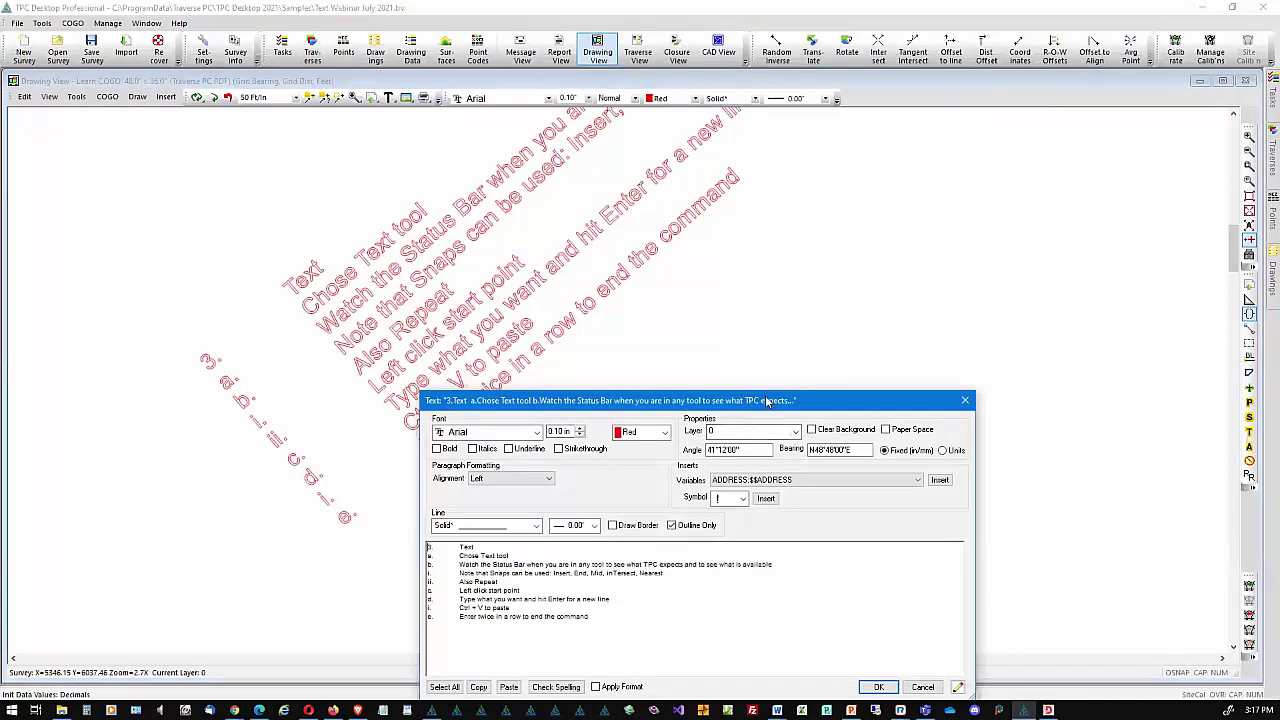
{"action": "left_click_drag", "start_coordinate": [800, 399], "coordinate": [870, 208]}
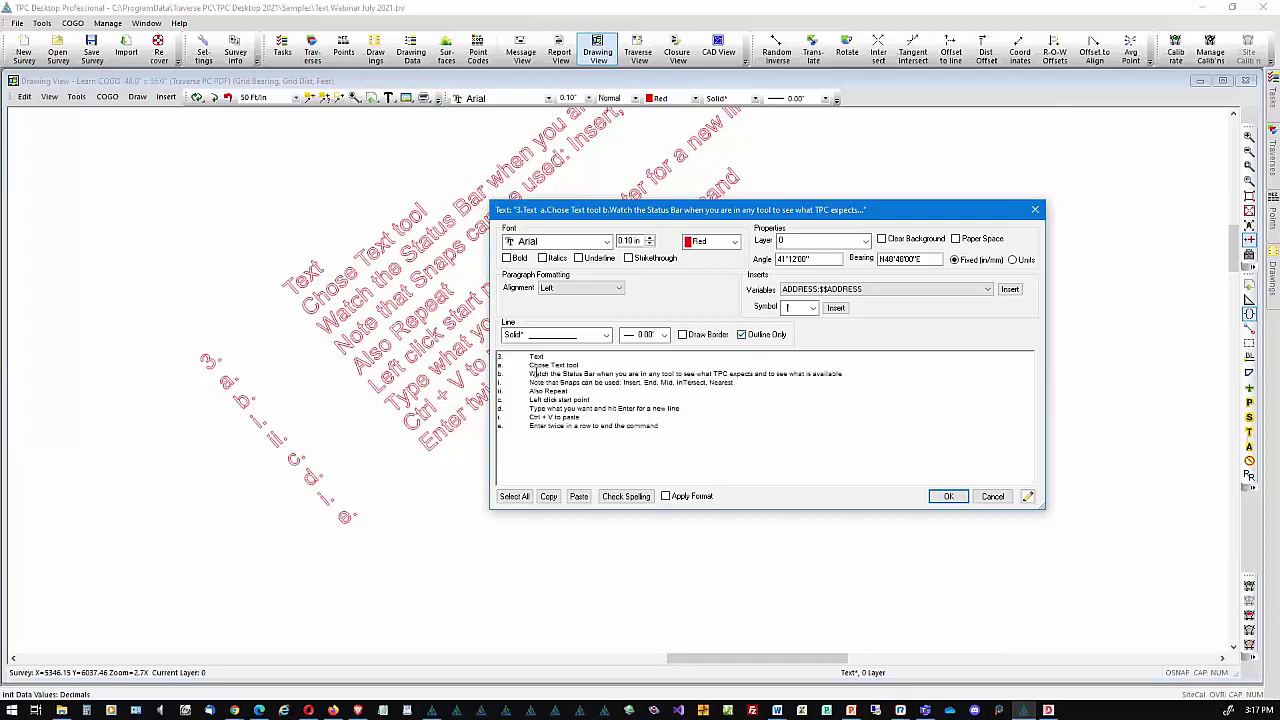
{"action": "left_click_drag", "start_coordinate": [668, 424], "coordinate": [561, 376]}
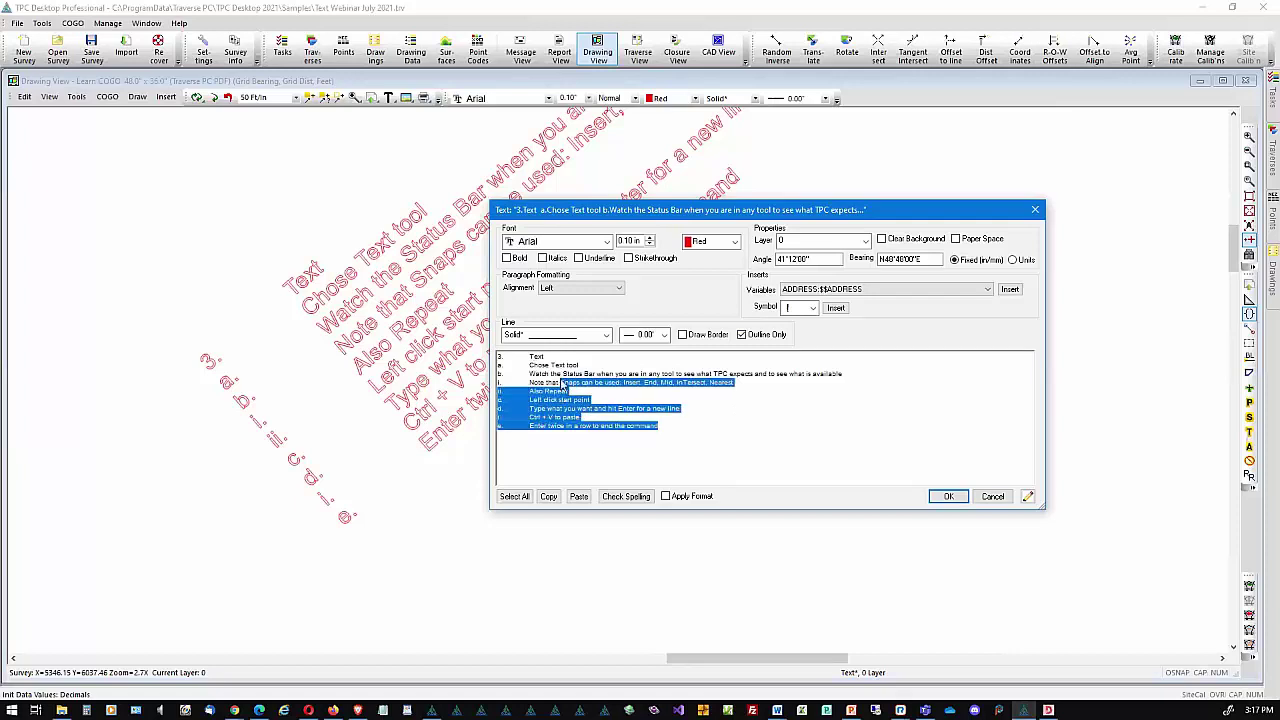
{"action": "left_click", "coordinate": [690, 404]}
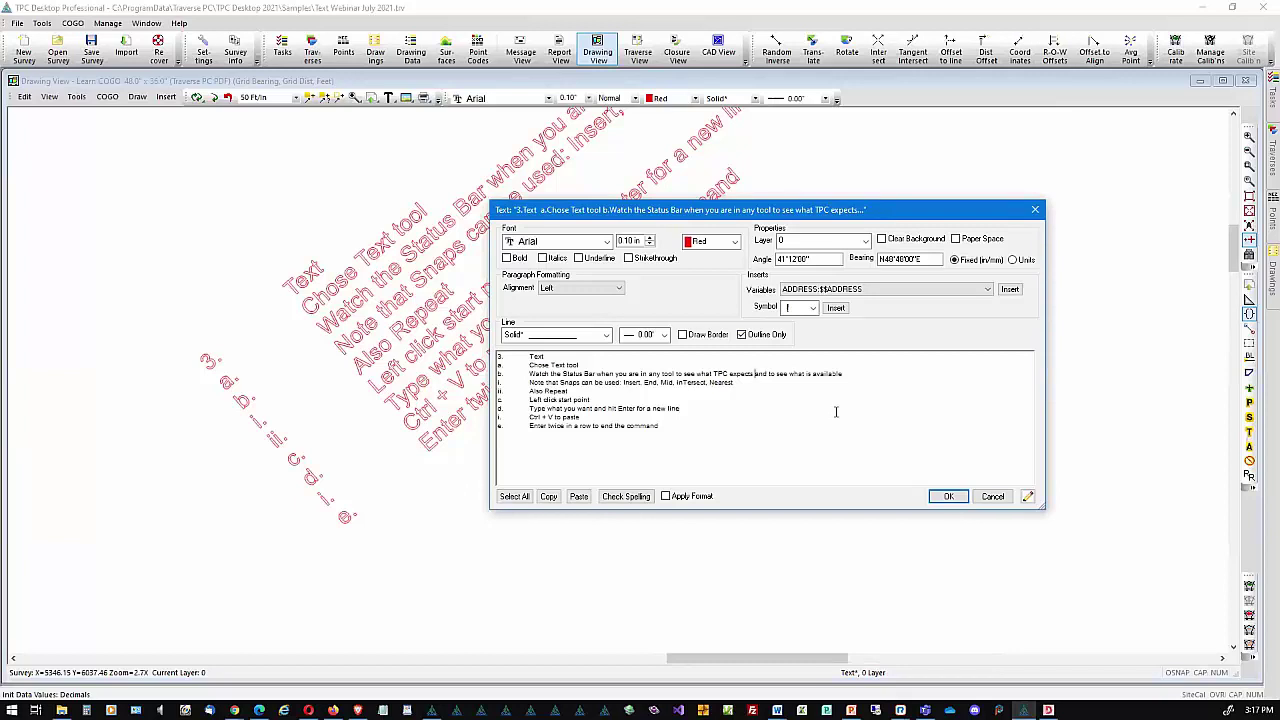
{"action": "key", "text": "Return"}
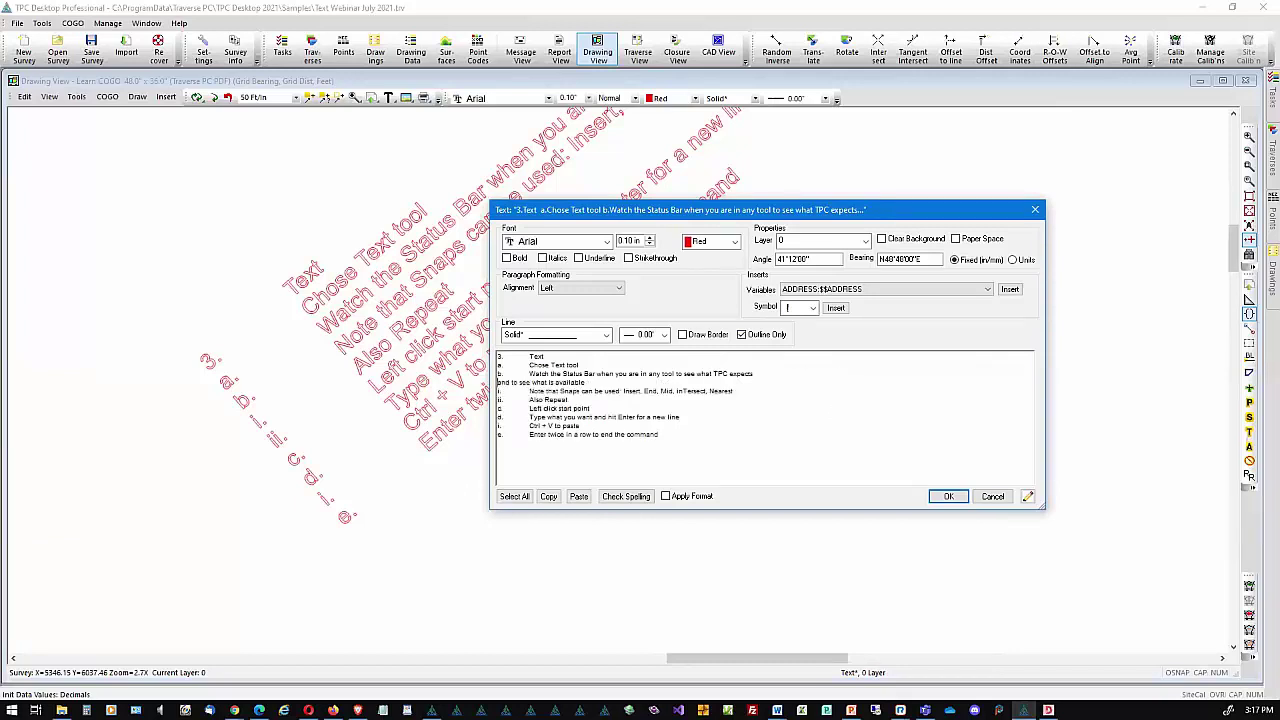
{"action": "key", "text": "Tab"}
Try selecting all and parts of the notes' text, and paste the copied notes below the existing lines
{"action": "key", "text": "ctrl+a"}
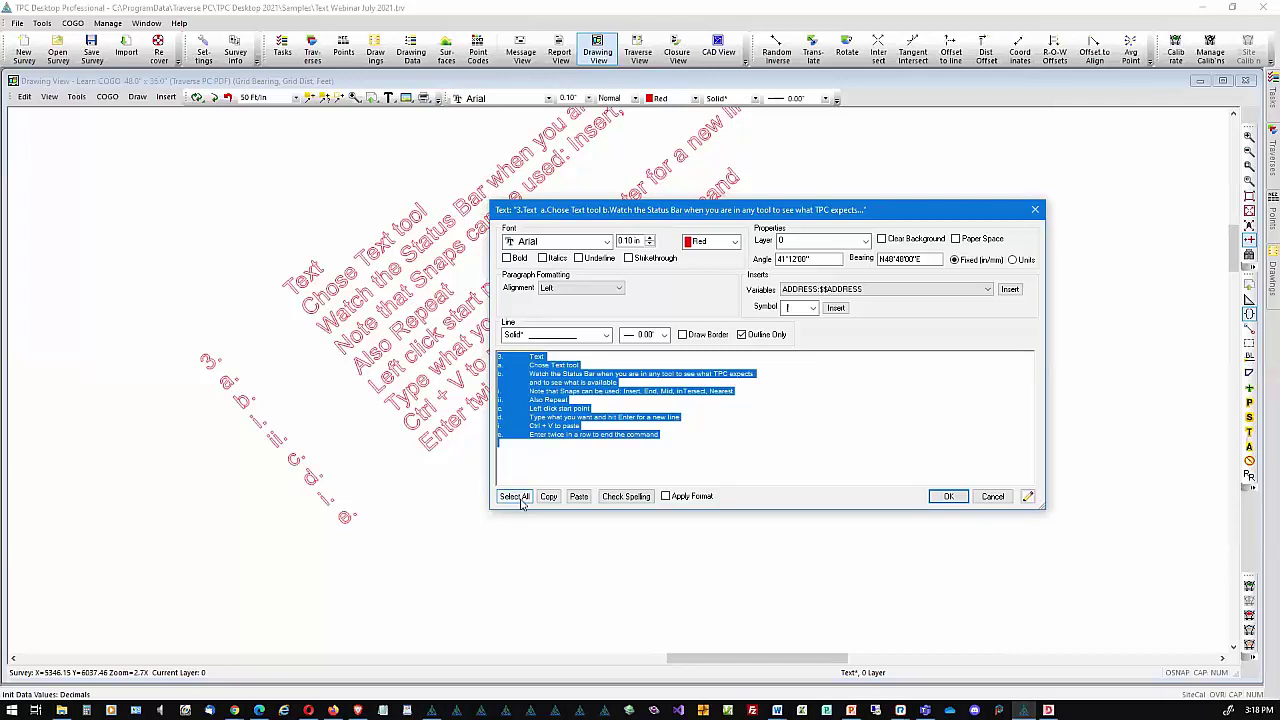
{"action": "left_click", "coordinate": [580, 468]}
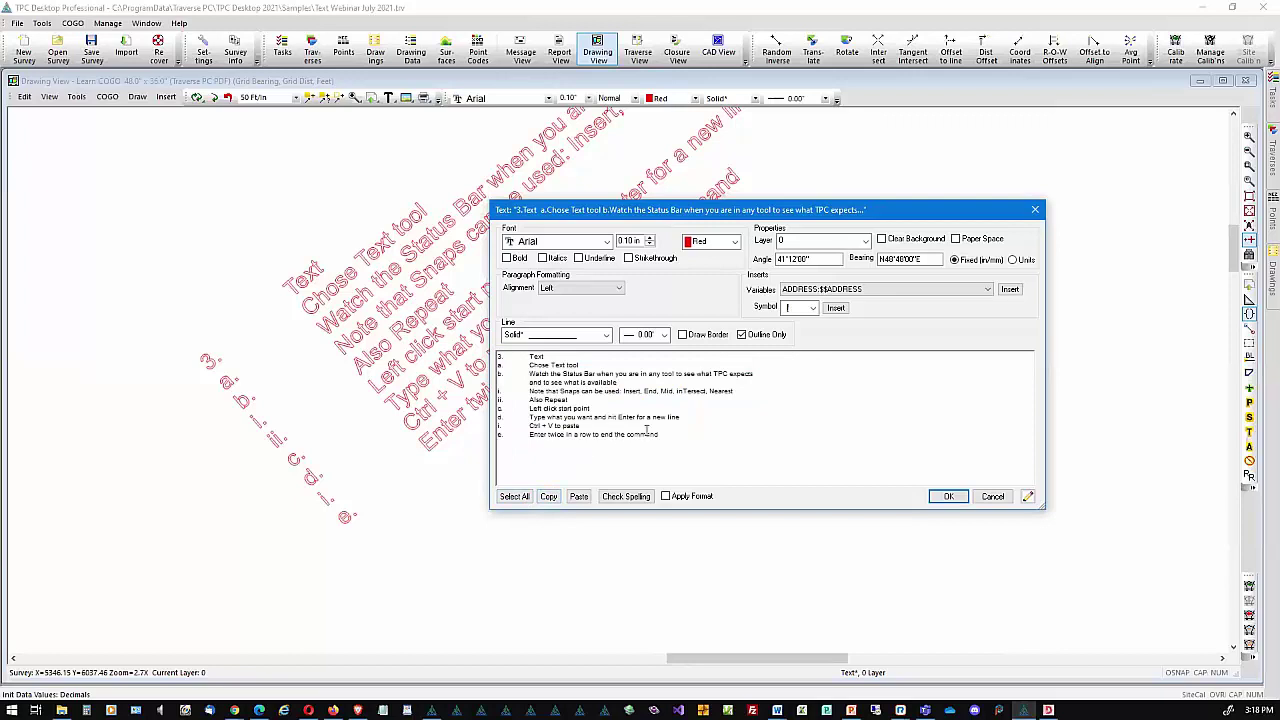
{"action": "left_click_drag", "start_coordinate": [674, 430], "coordinate": [561, 400]}
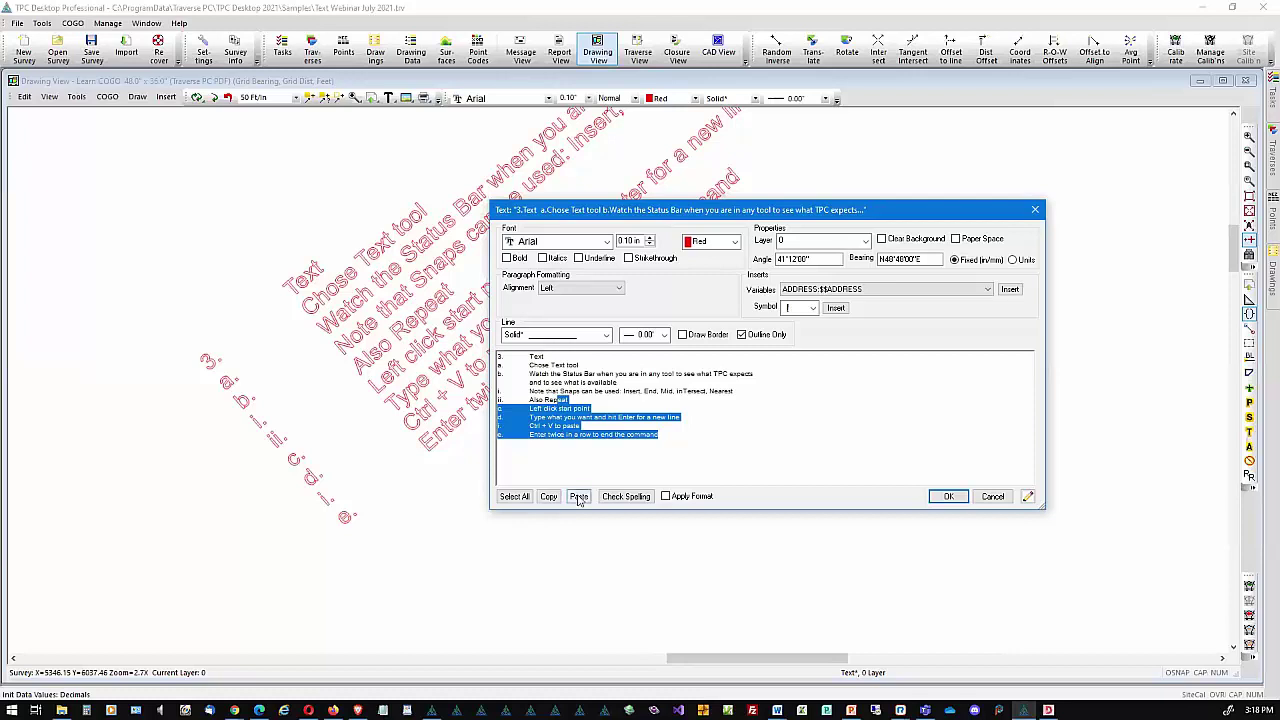
{"action": "left_click", "coordinate": [690, 445]}
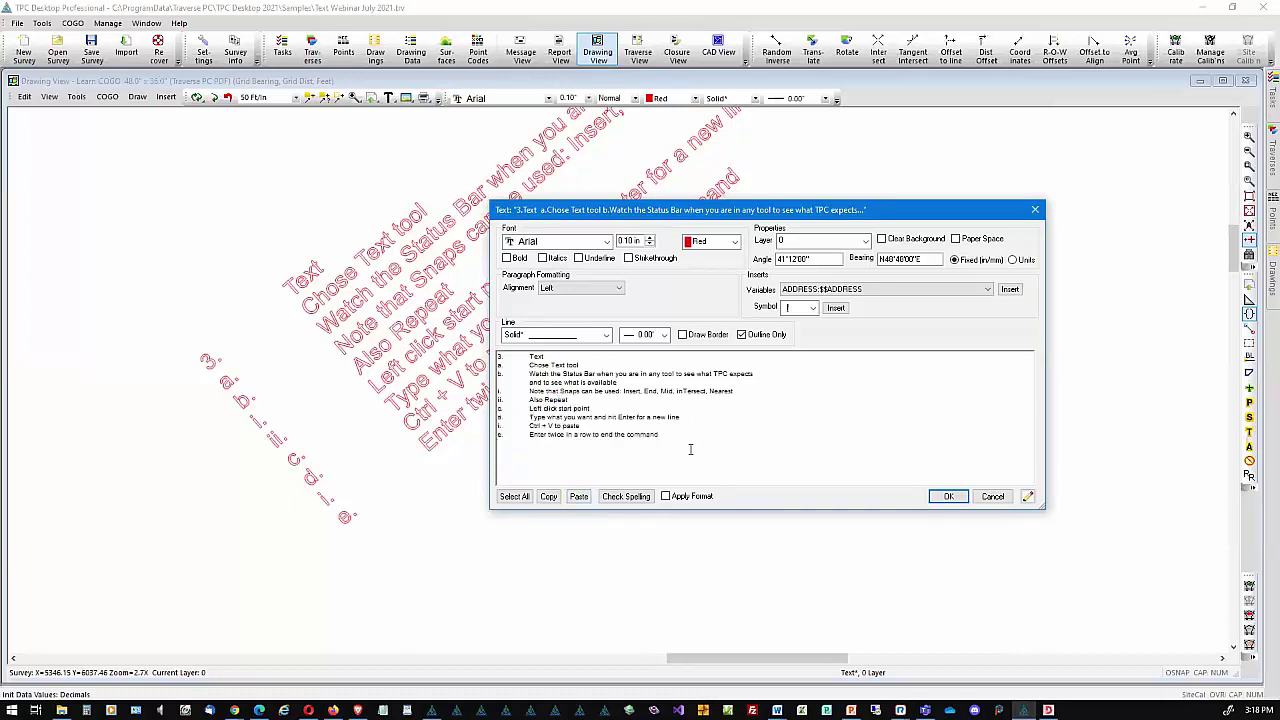
{"action": "left_click", "coordinate": [580, 496]}
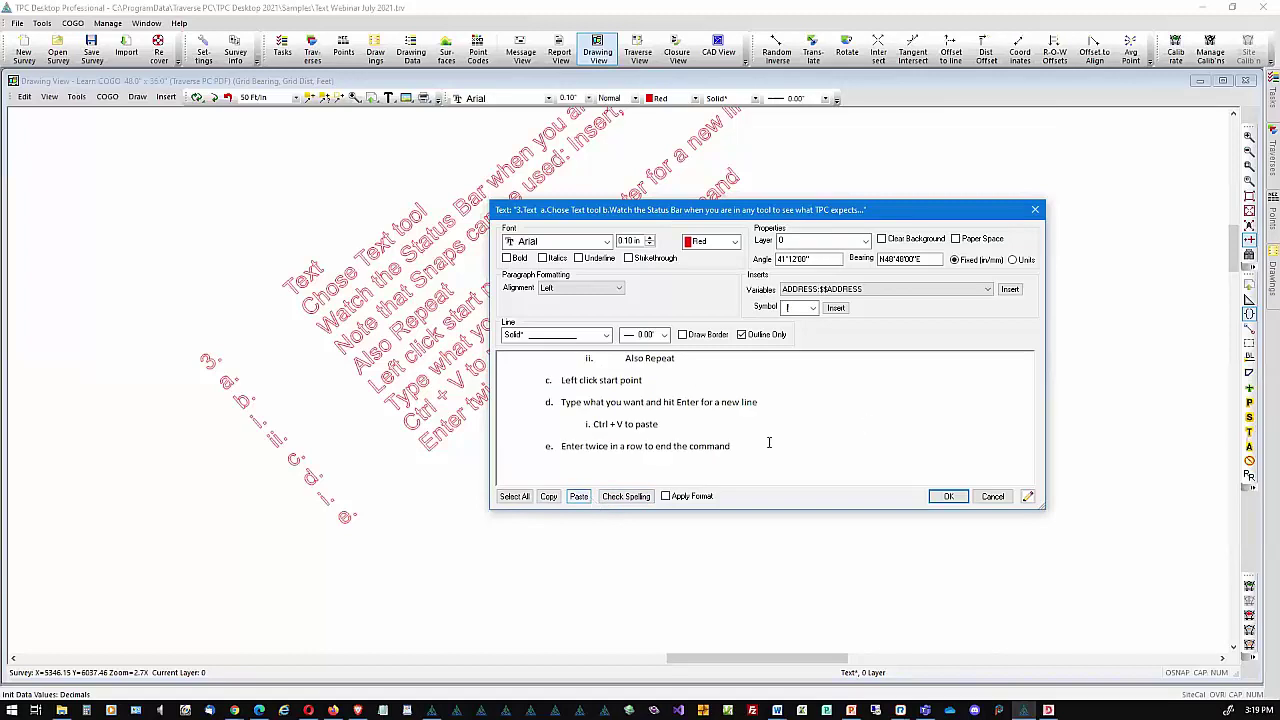
{"action": "scroll", "coordinate": [868, 424], "scroll_direction": "up", "scroll_amount": 3}
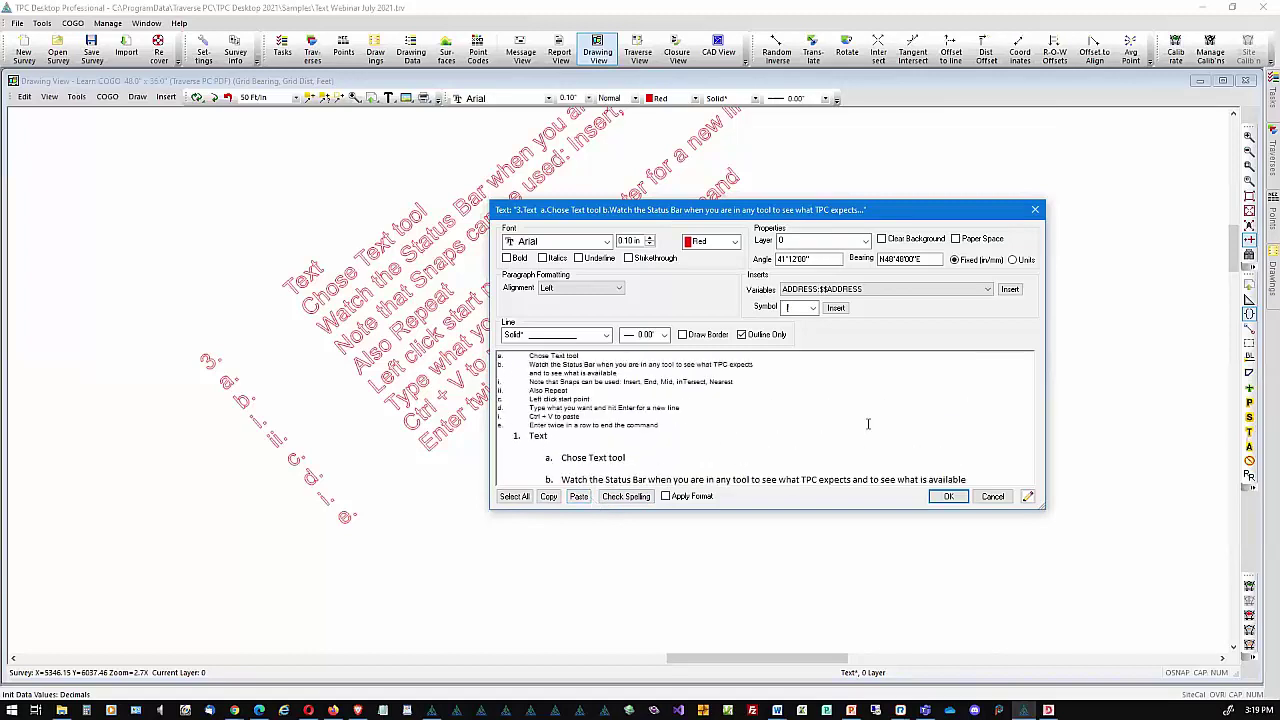
{"action": "scroll", "coordinate": [868, 424], "scroll_direction": "down", "scroll_amount": 1}
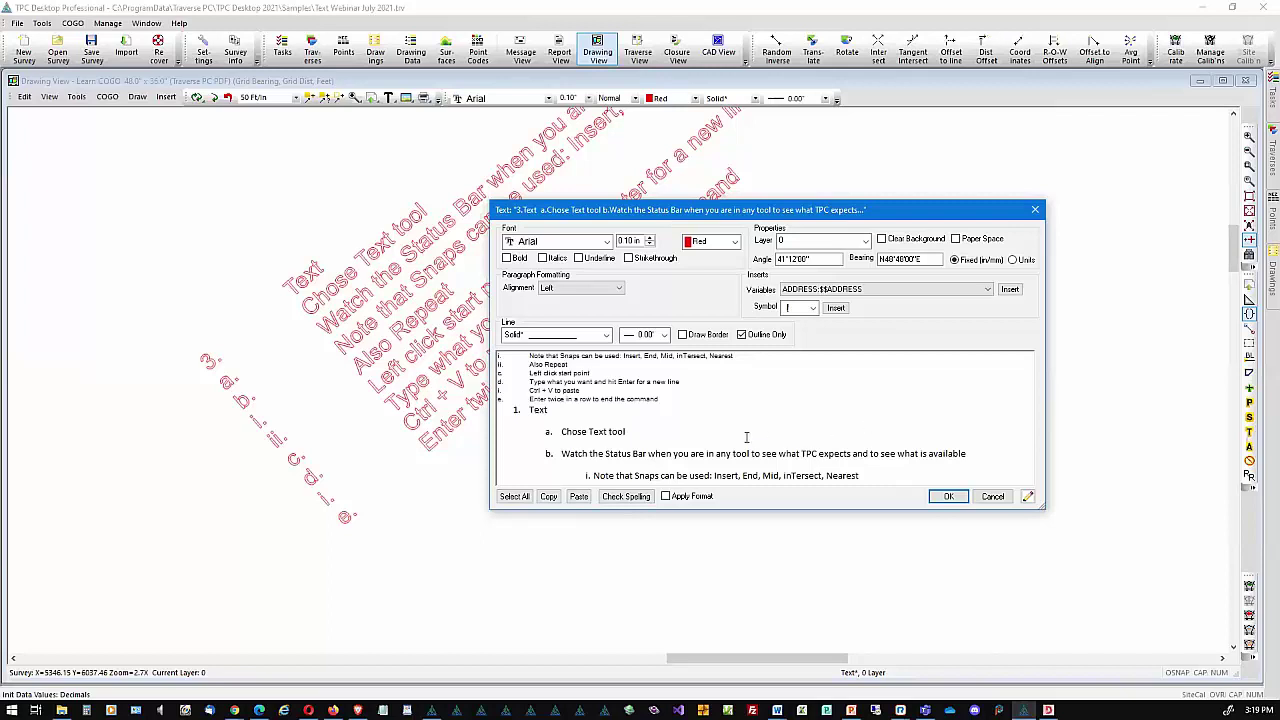
Check the spelling of the notes, add TPC to the dictionary and end the spell check
{"action": "left_click", "coordinate": [627, 497]}
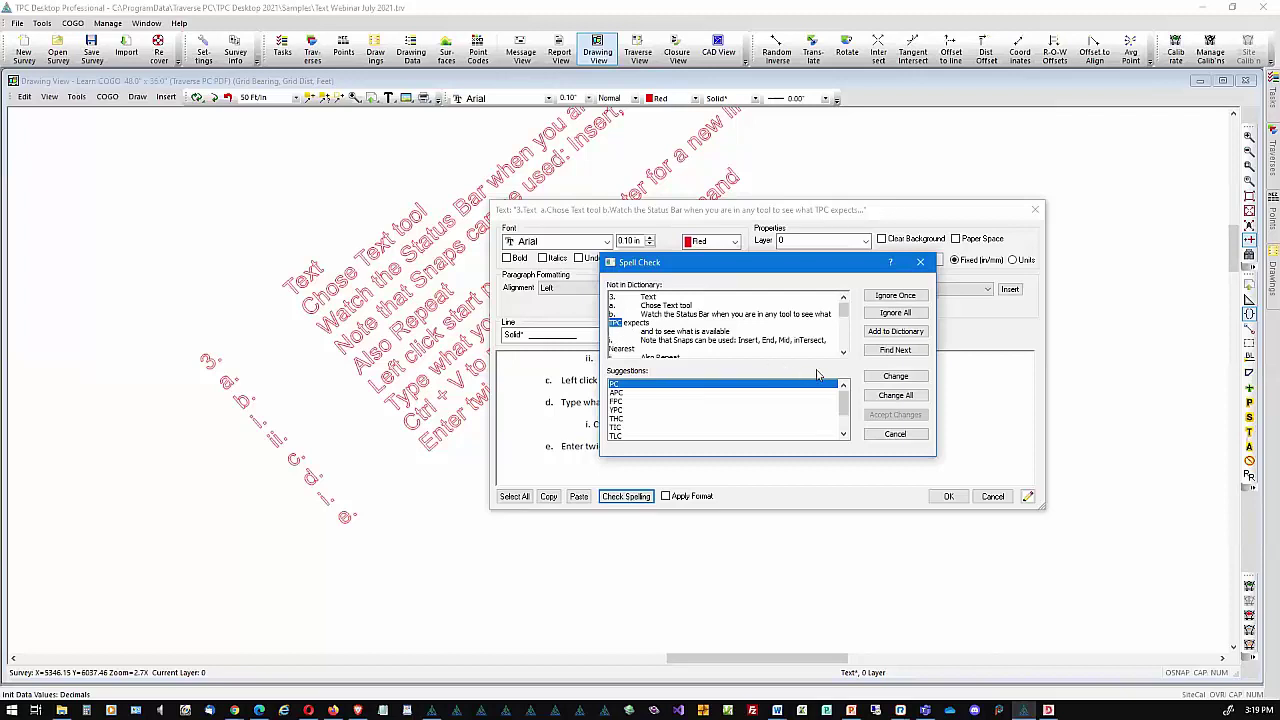
{"action": "left_click", "coordinate": [879, 335]}
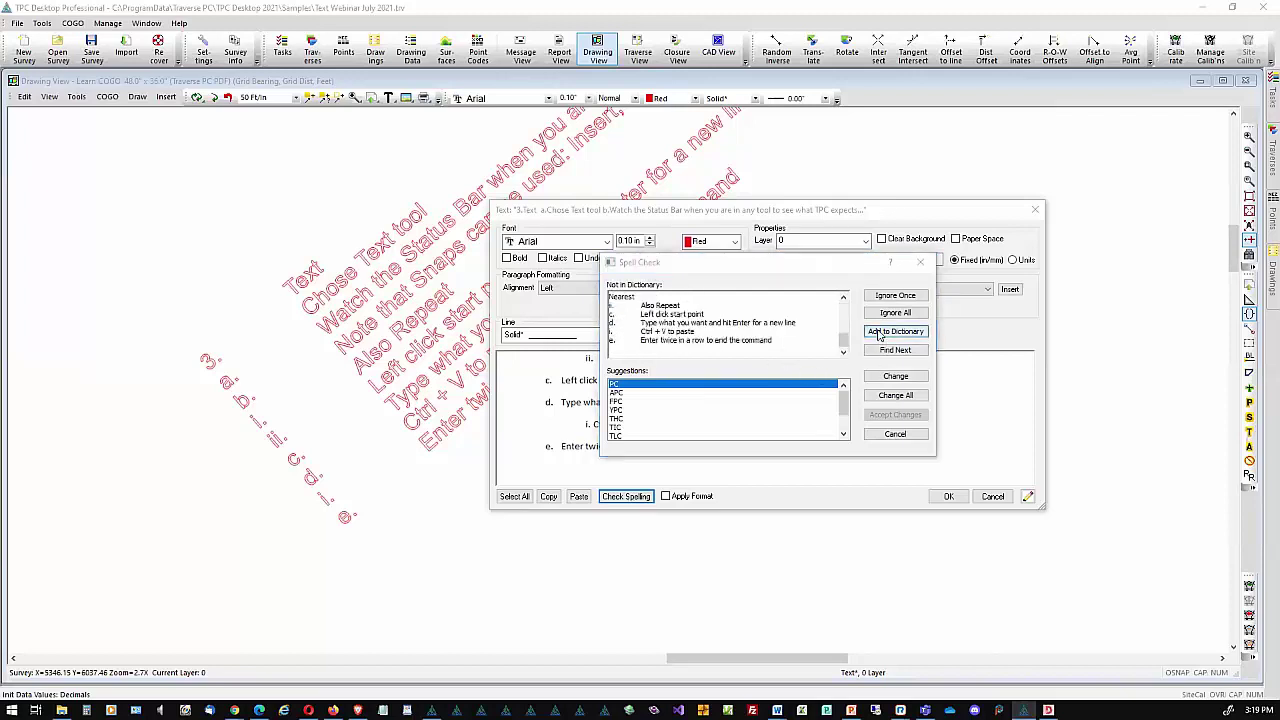
{"action": "left_click", "coordinate": [783, 391]}
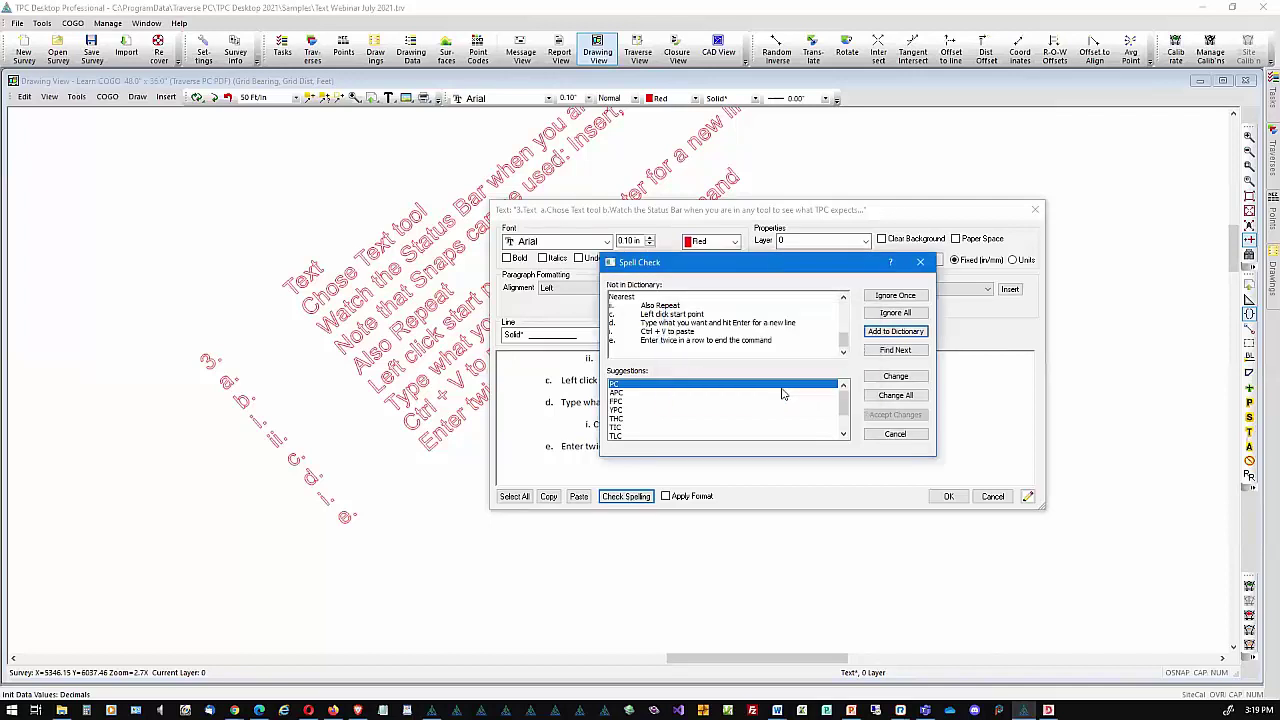
{"action": "left_click", "coordinate": [922, 261]}
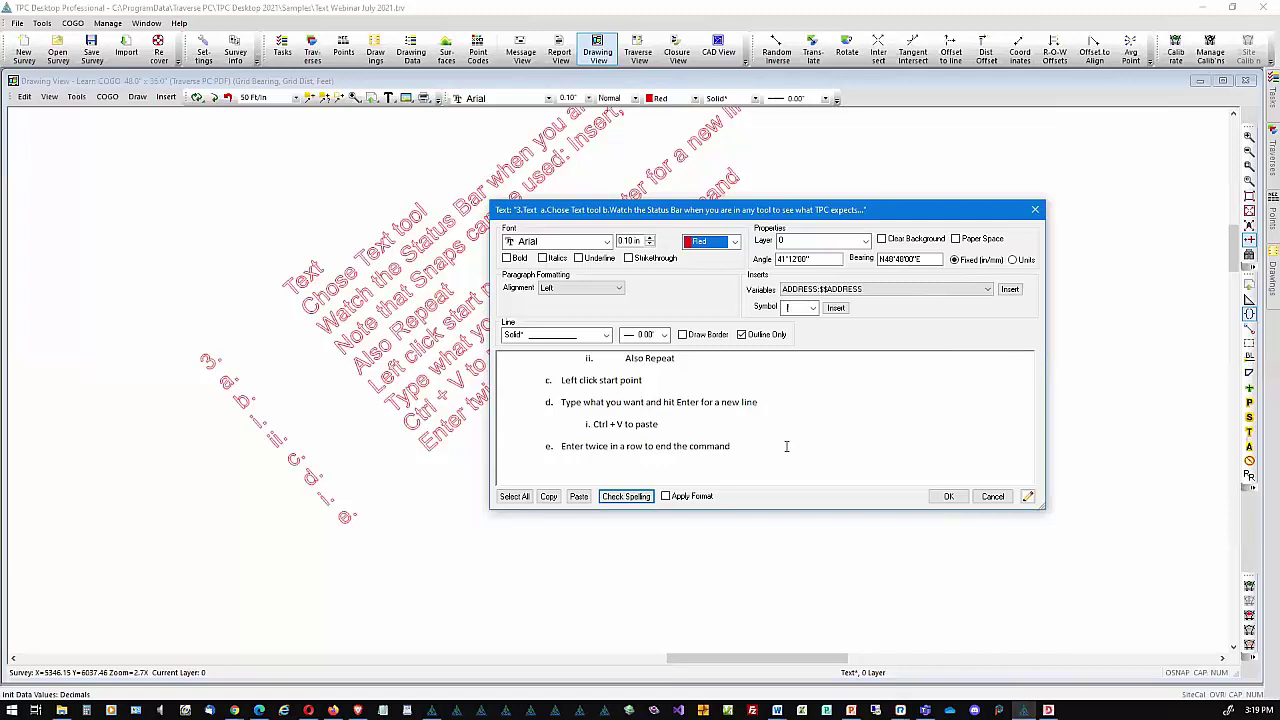
Turn on Apply Format, inspect the notes in an enlarged Edit text window, and discard the pending text changes
{"action": "left_click", "coordinate": [665, 497]}
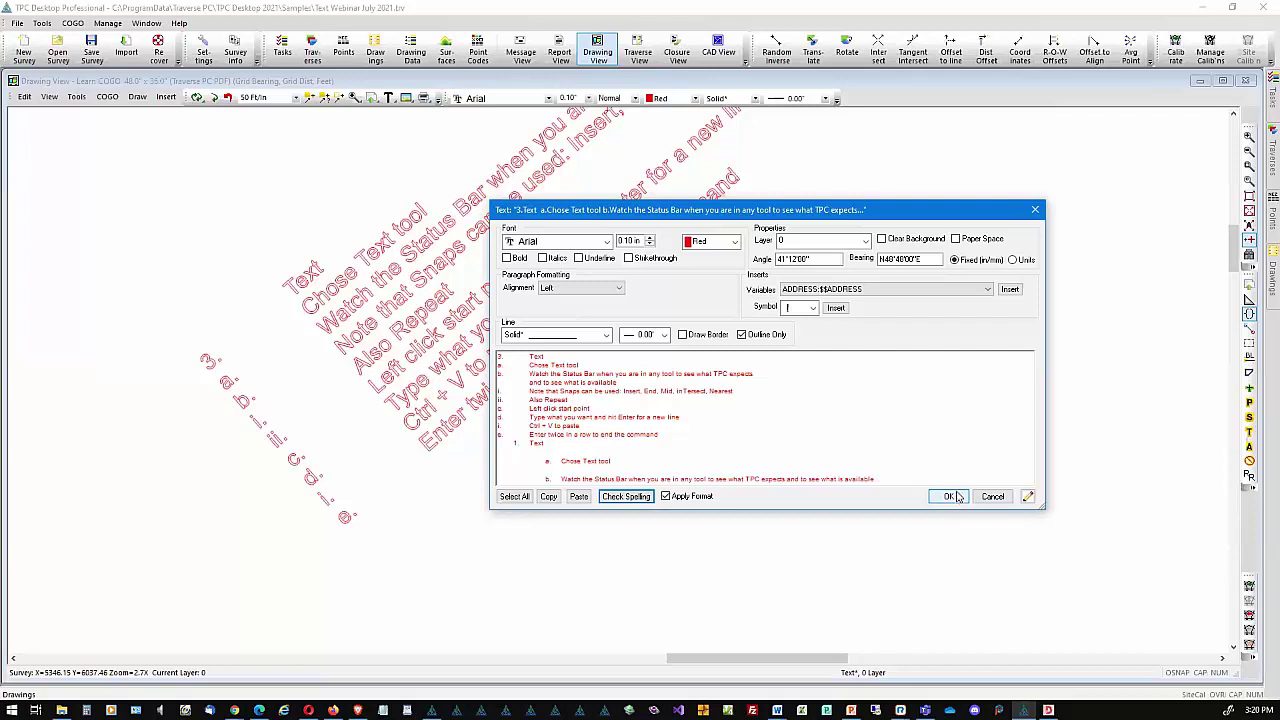
{"action": "left_click", "coordinate": [1028, 497]}
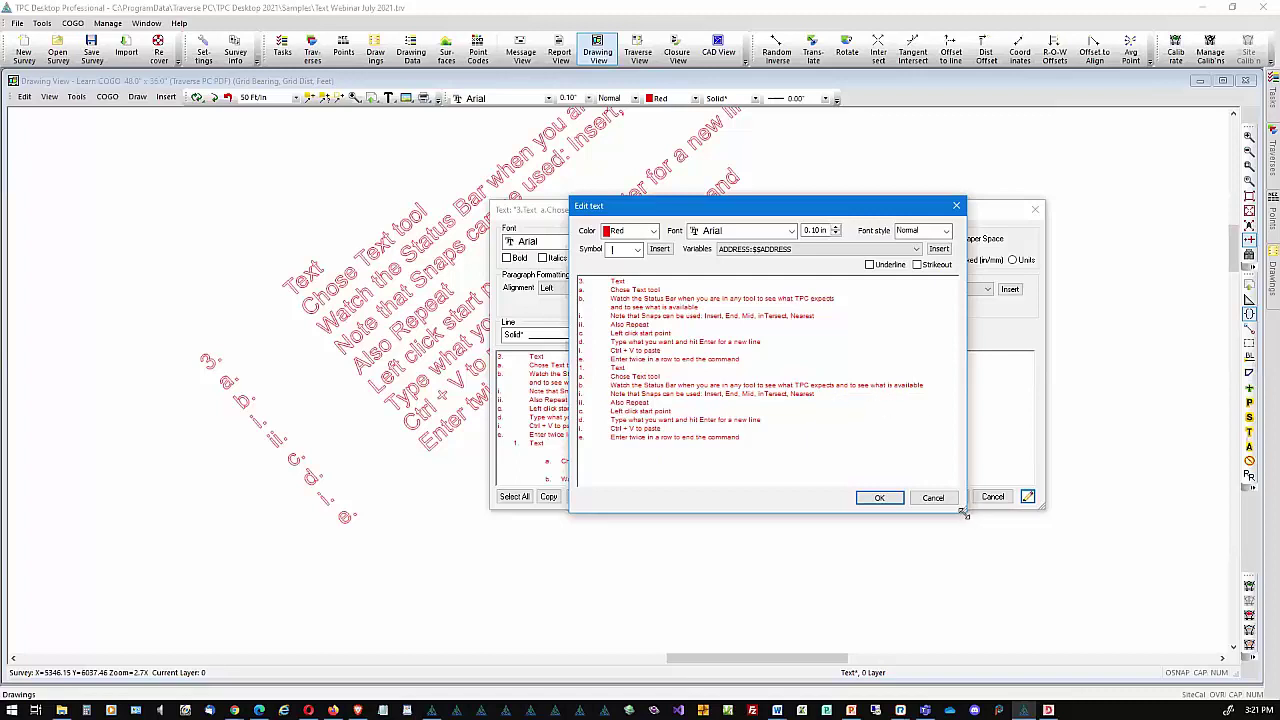
{"action": "left_click_drag", "start_coordinate": [963, 513], "coordinate": [1107, 627]}
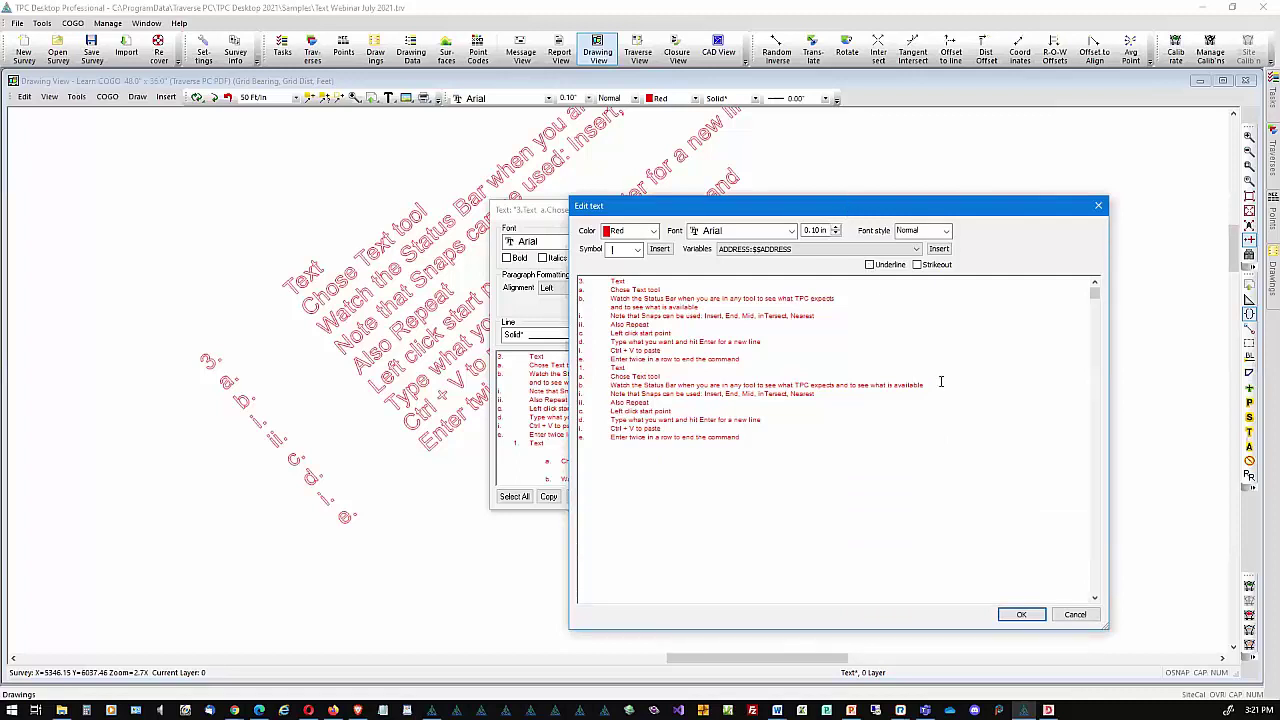
{"action": "left_click", "coordinate": [1076, 616]}
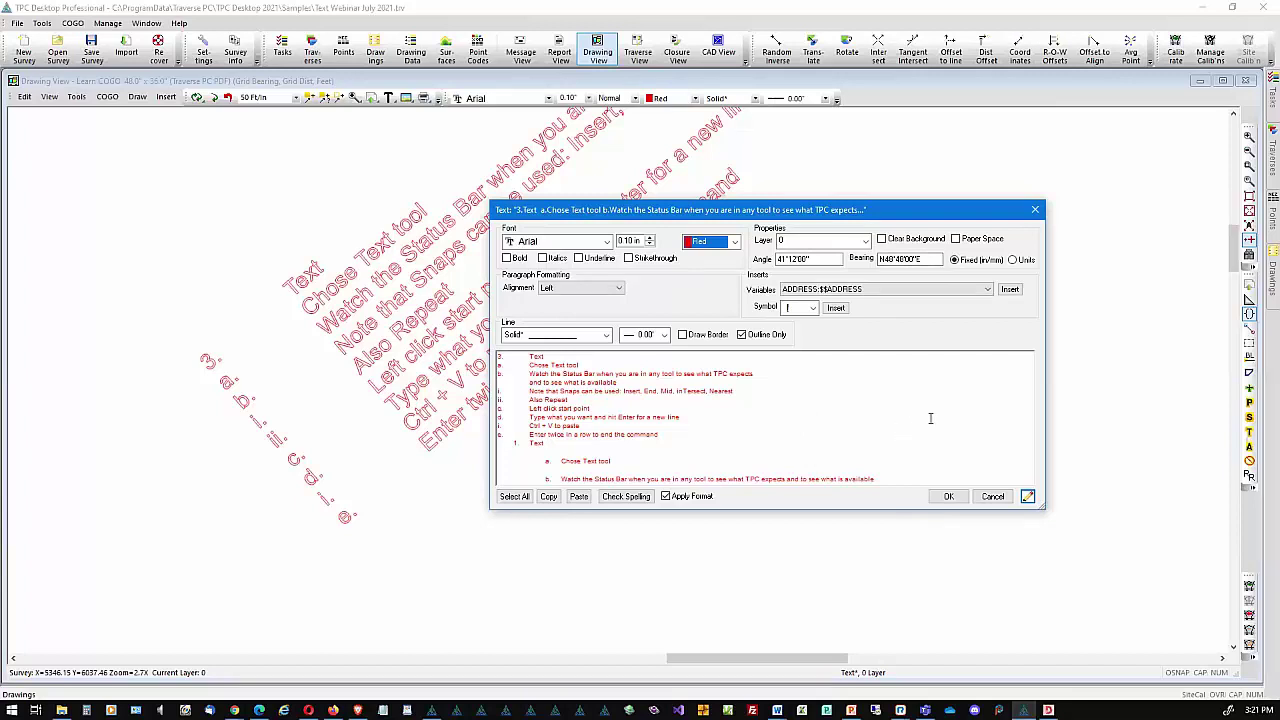
{"action": "left_click", "coordinate": [1037, 210]}
Examine the available drawing tools and try activating Curved Leader, leaving it without drawing anything
{"action": "scroll", "coordinate": [766, 460], "scroll_direction": "down", "scroll_amount": 3}
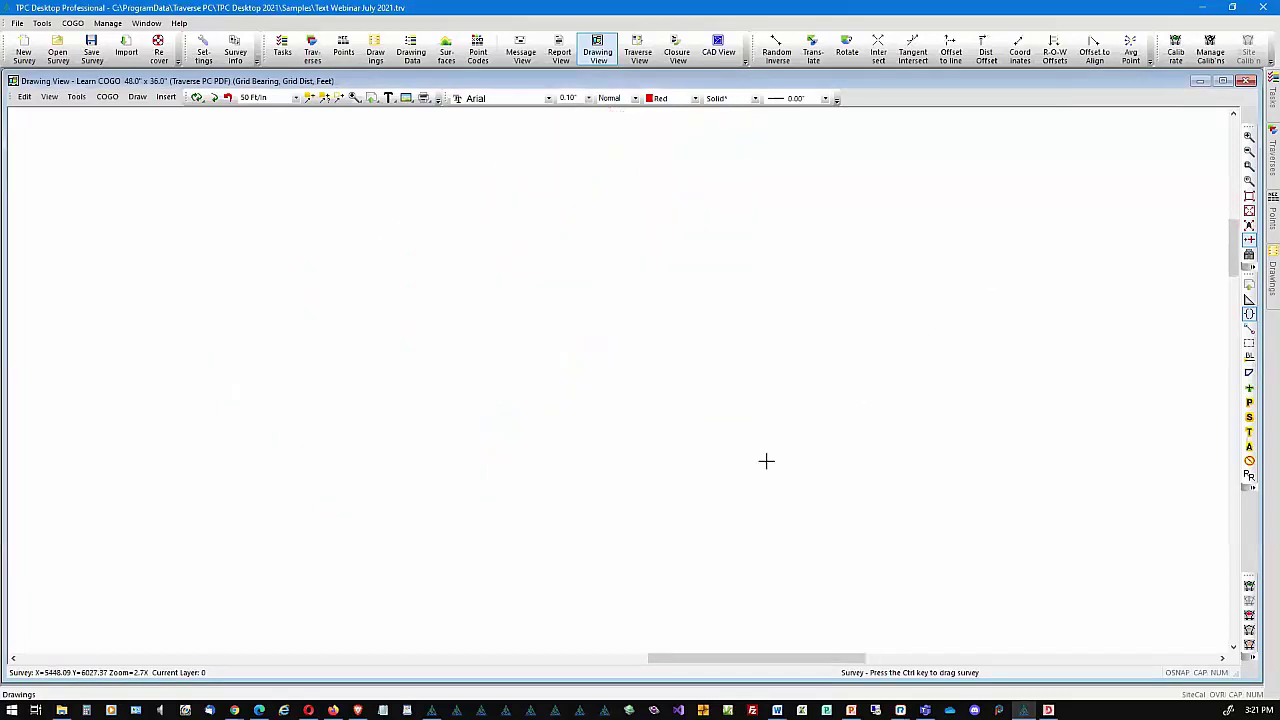
{"action": "middle_click_drag", "start_coordinate": [623, 531], "coordinate": [970, 492]}
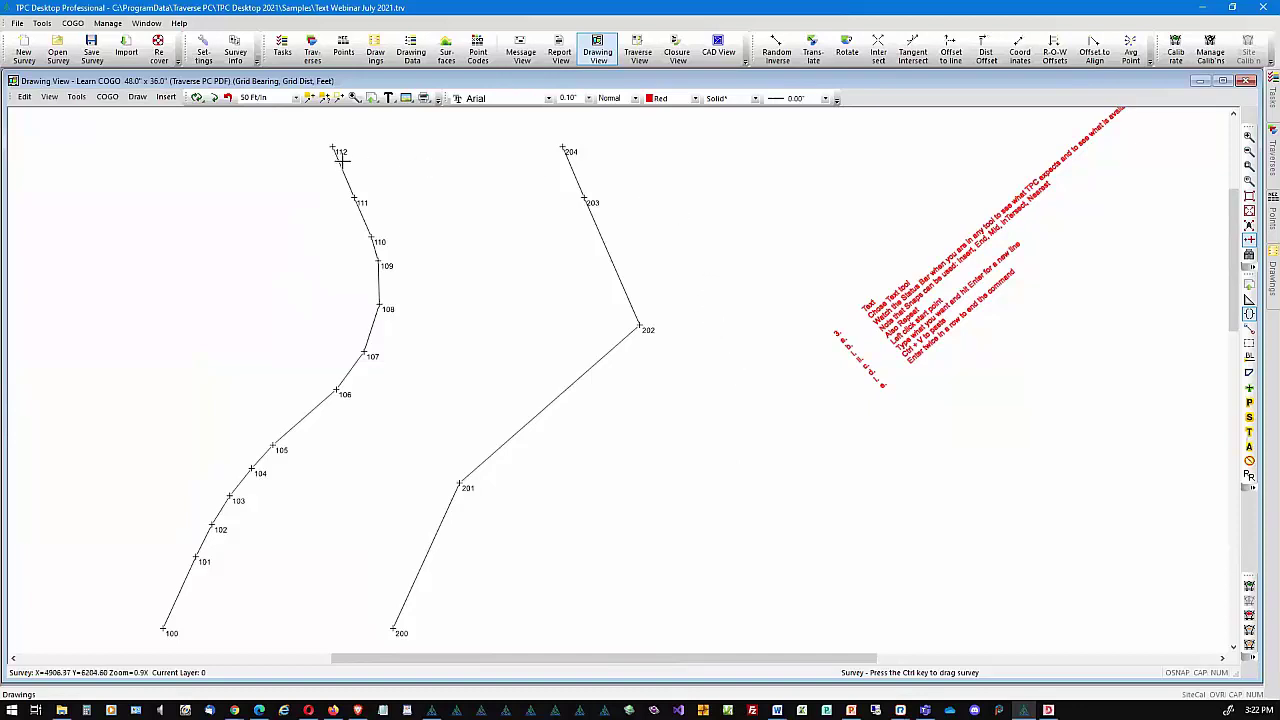
{"action": "left_click", "coordinate": [140, 99]}
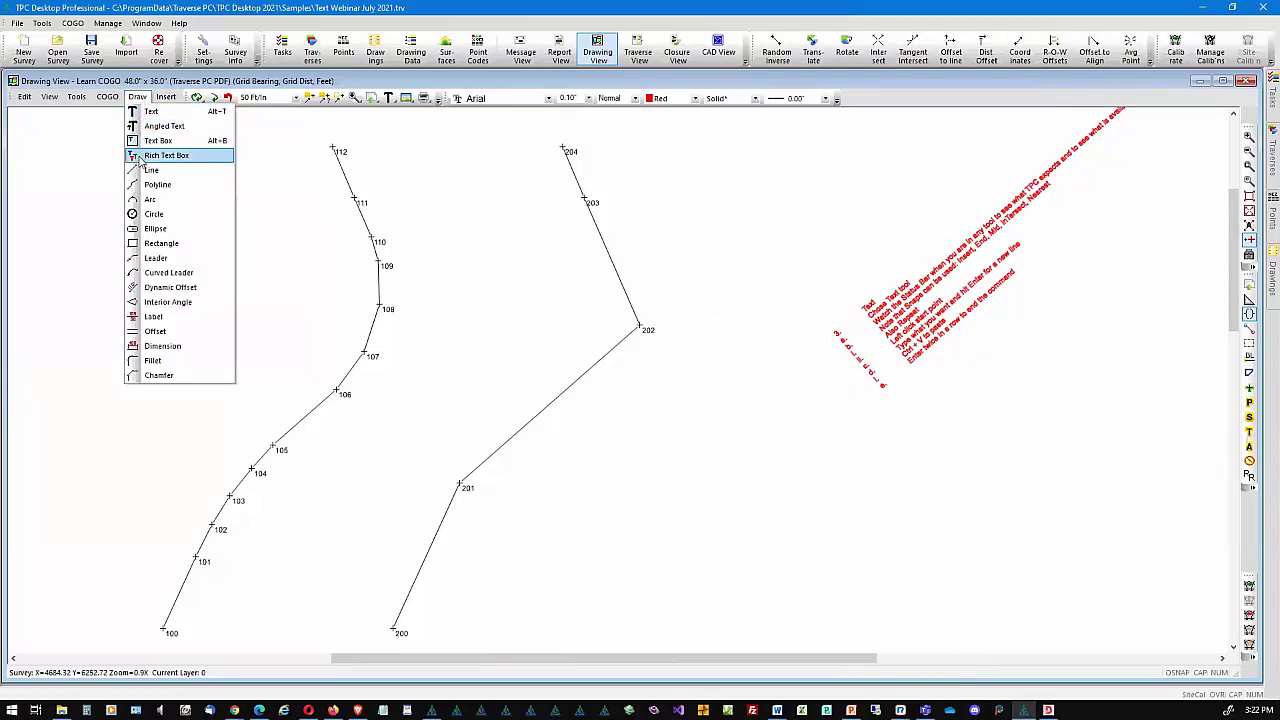
{"action": "left_click", "coordinate": [140, 80]}
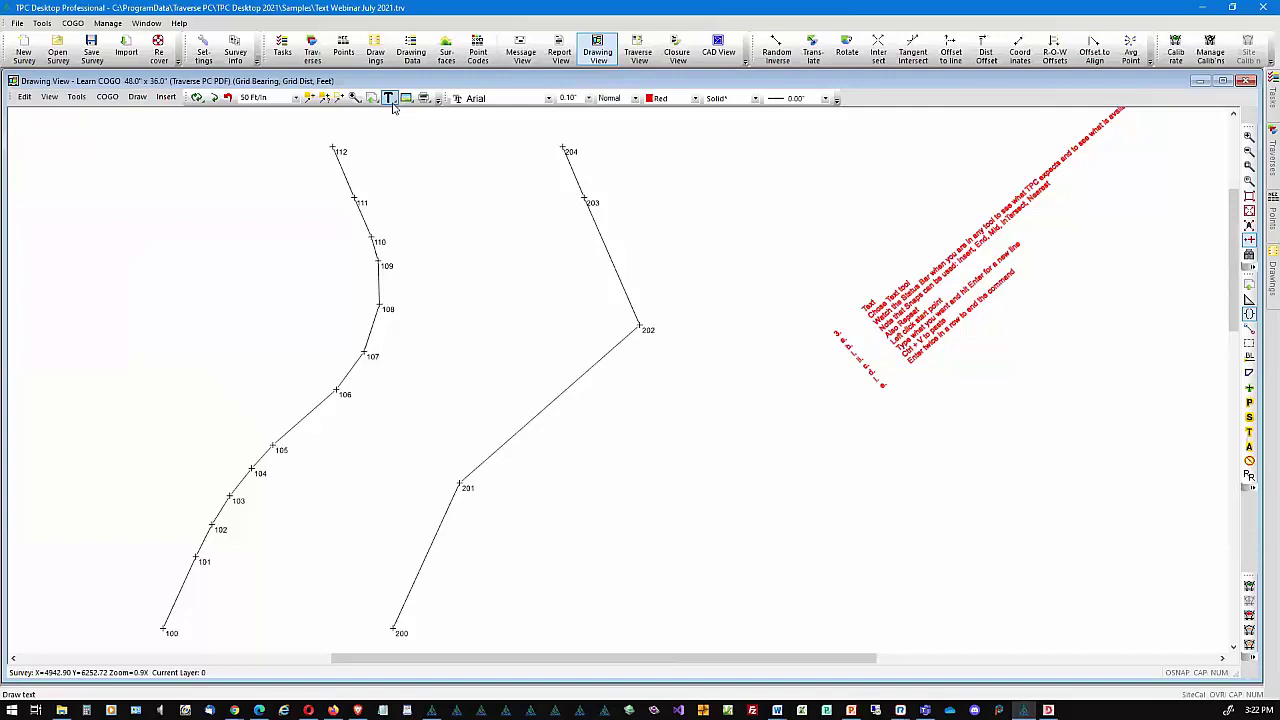
{"action": "left_click", "coordinate": [391, 100]}
{"action": "left_click", "coordinate": [391, 101]}
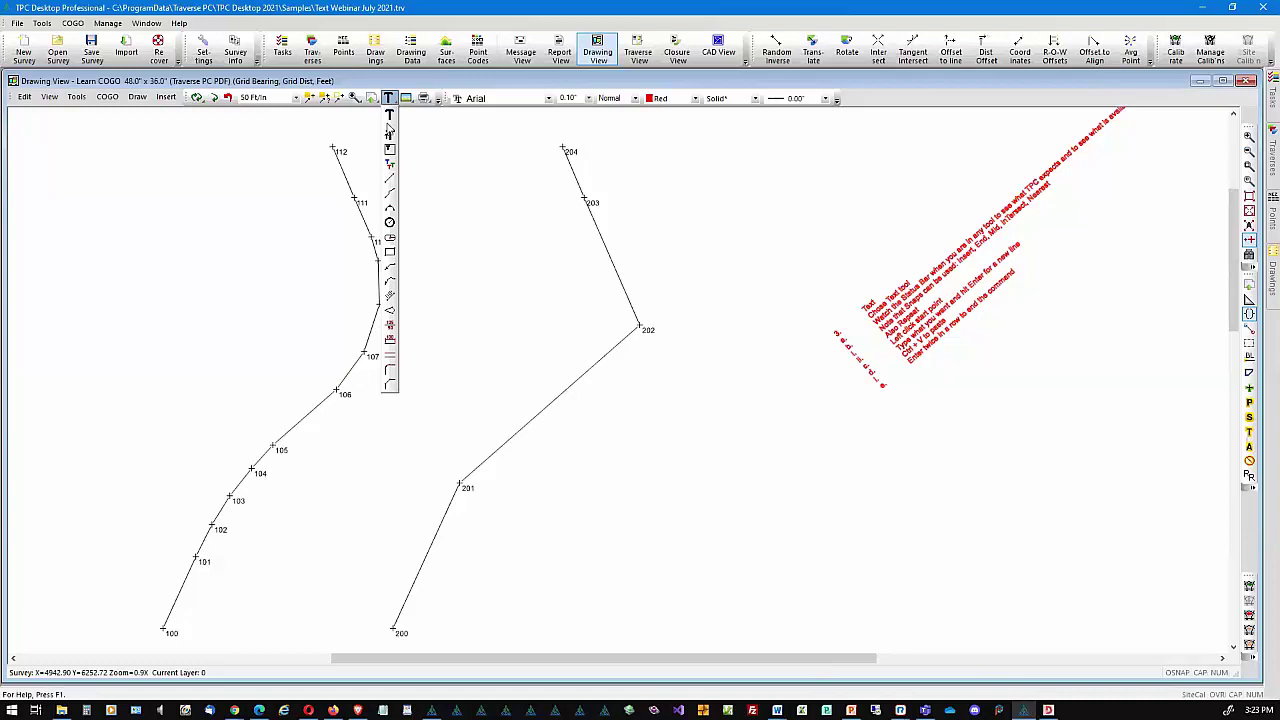
{"action": "left_click", "coordinate": [389, 284]}
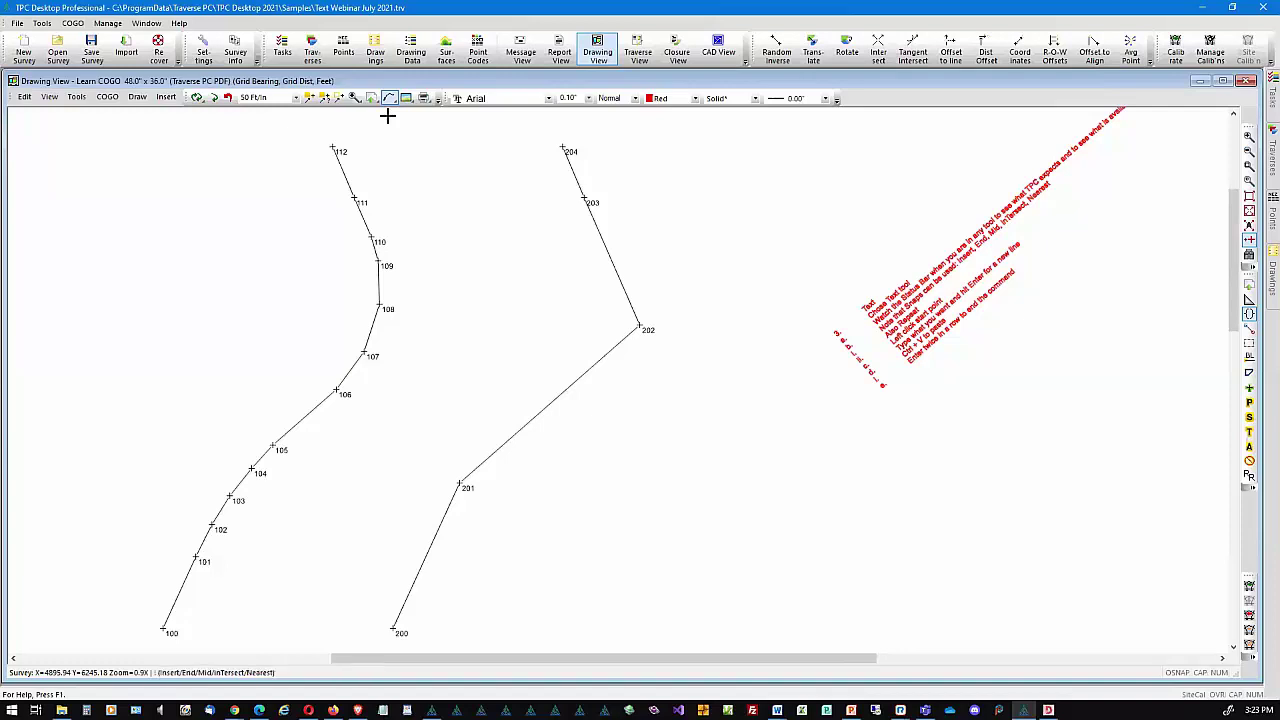
{"action": "right_click", "coordinate": [423, 157]}
{"action": "left_click", "coordinate": [389, 126]}
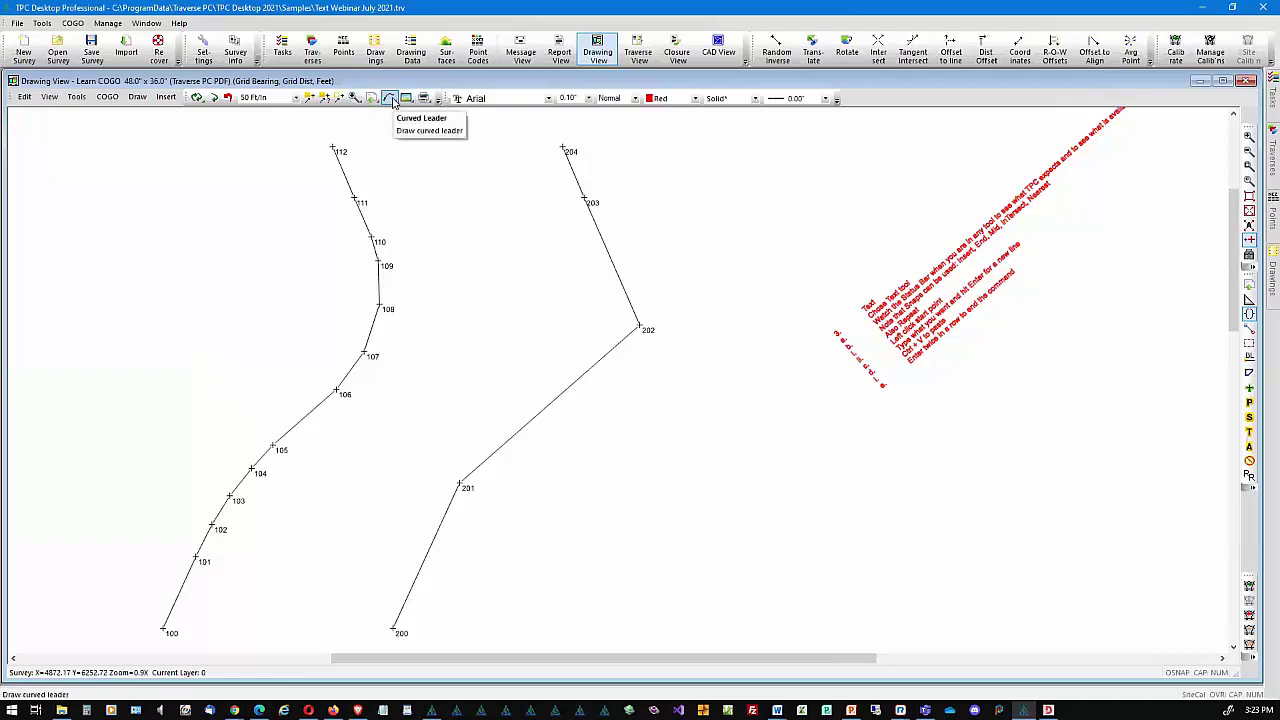
Try placing angled text between points 105 and 201 at an angle of about 80°, and cancel it
{"action": "left_click", "coordinate": [392, 100]}
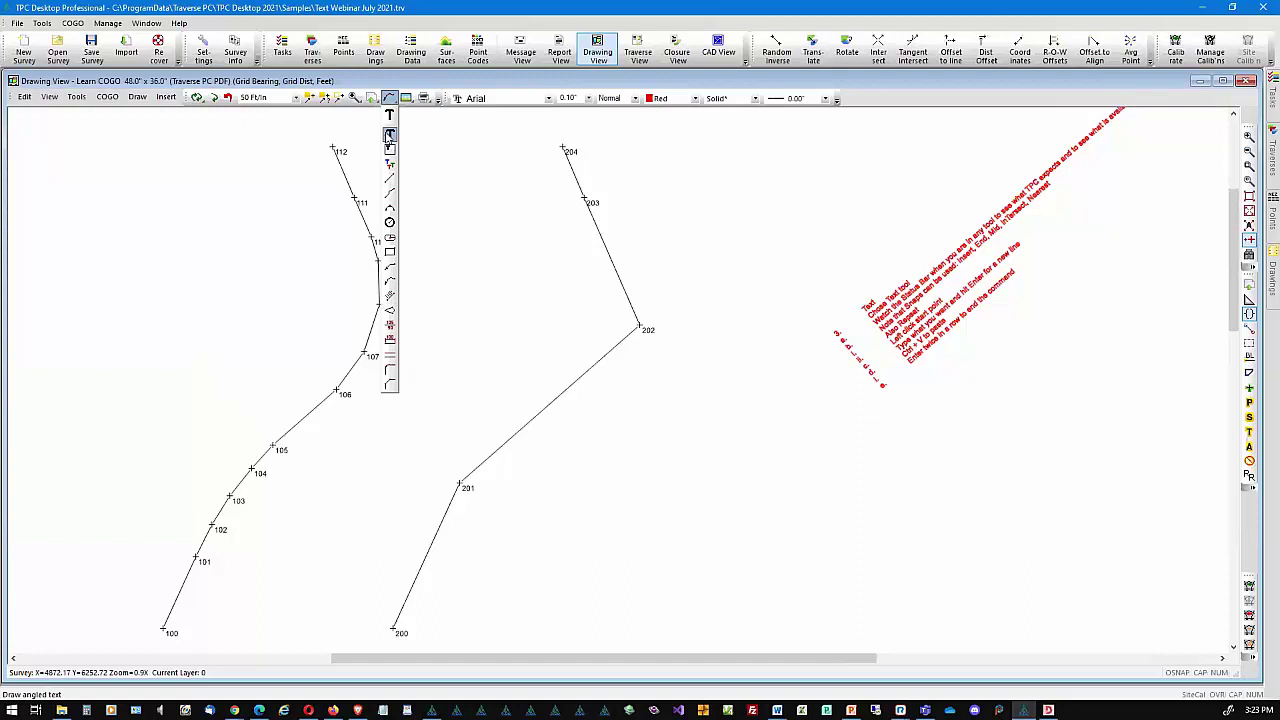
{"action": "left_click", "coordinate": [390, 135]}
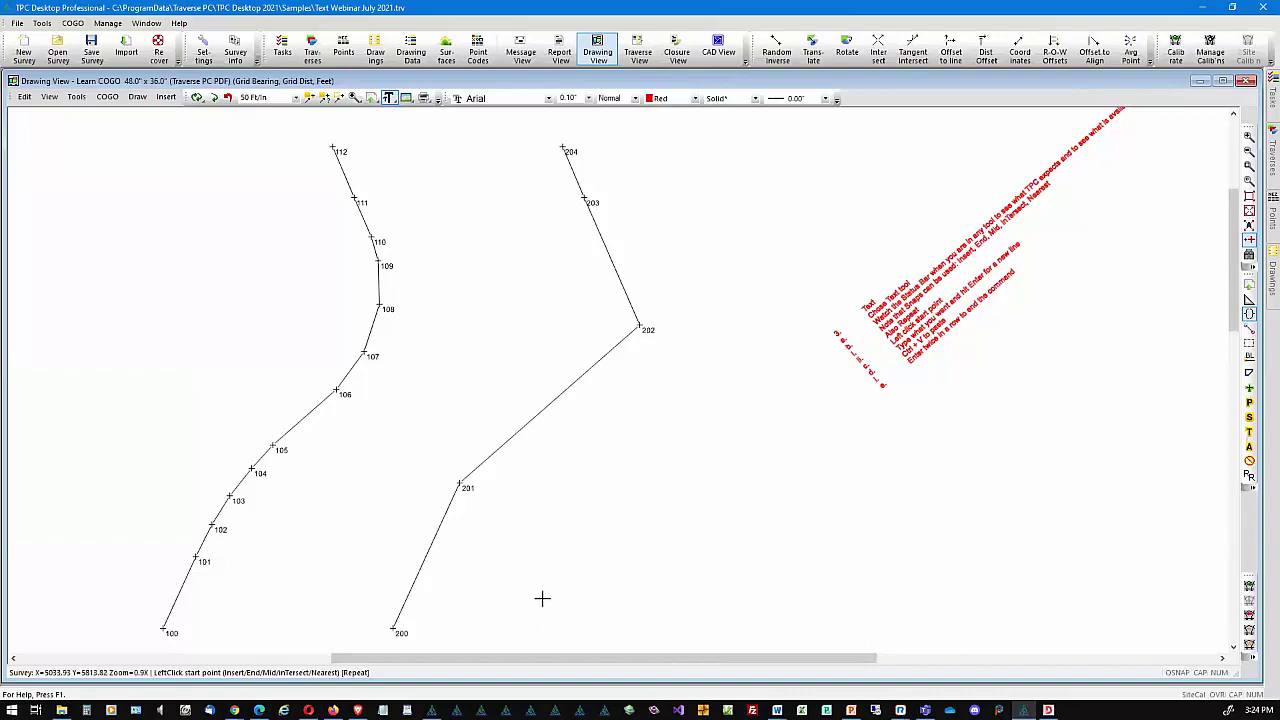
{"action": "left_click", "coordinate": [407, 451]}
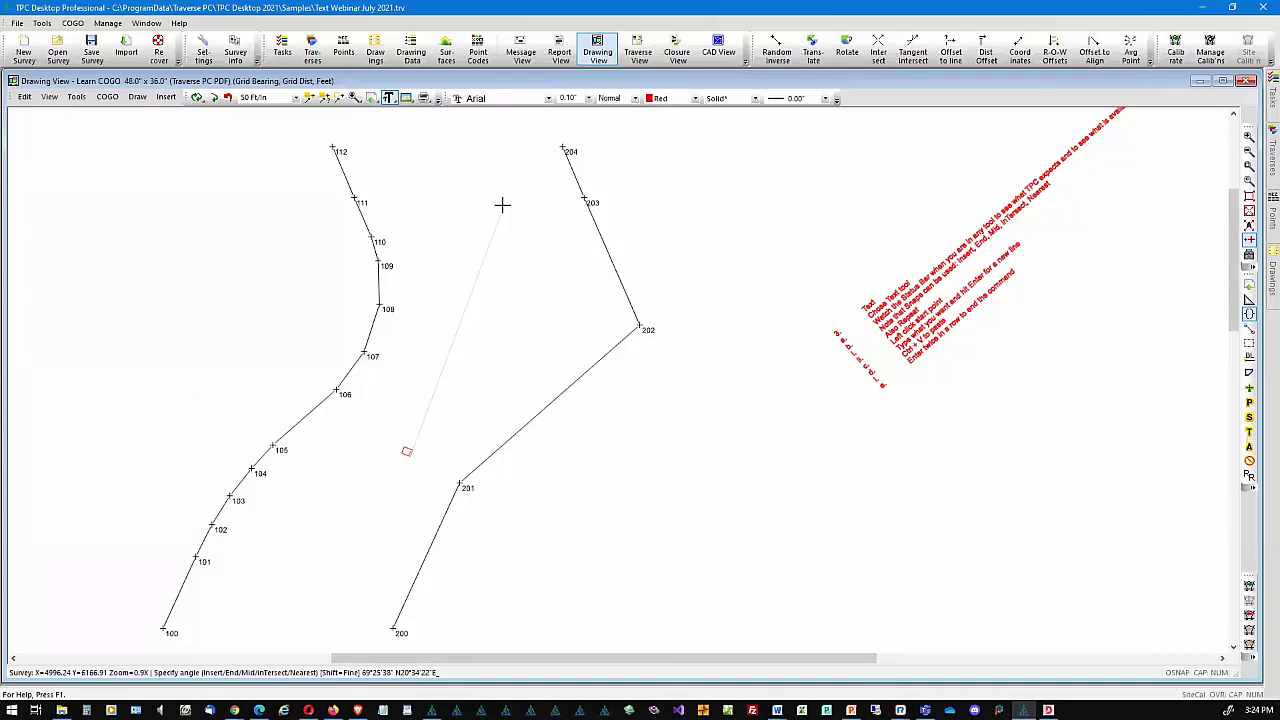
{"action": "left_click", "coordinate": [454, 189]}
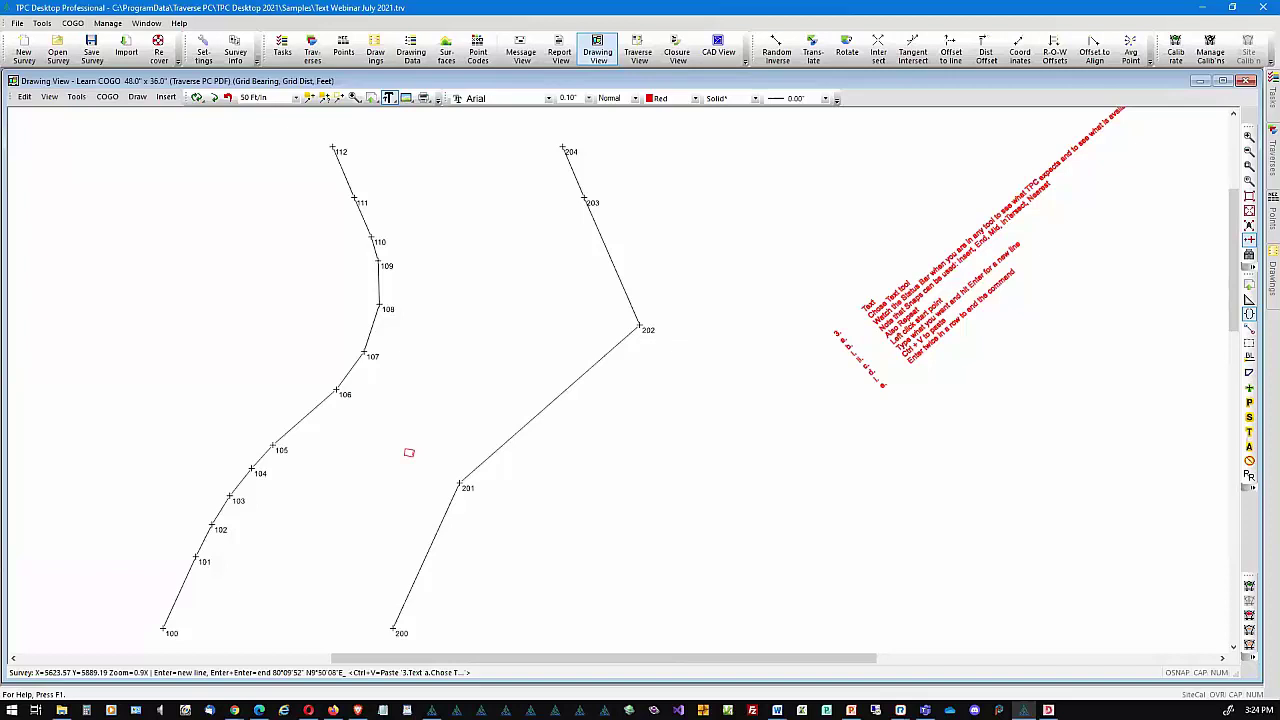
{"action": "key", "text": "alt+Tab"}
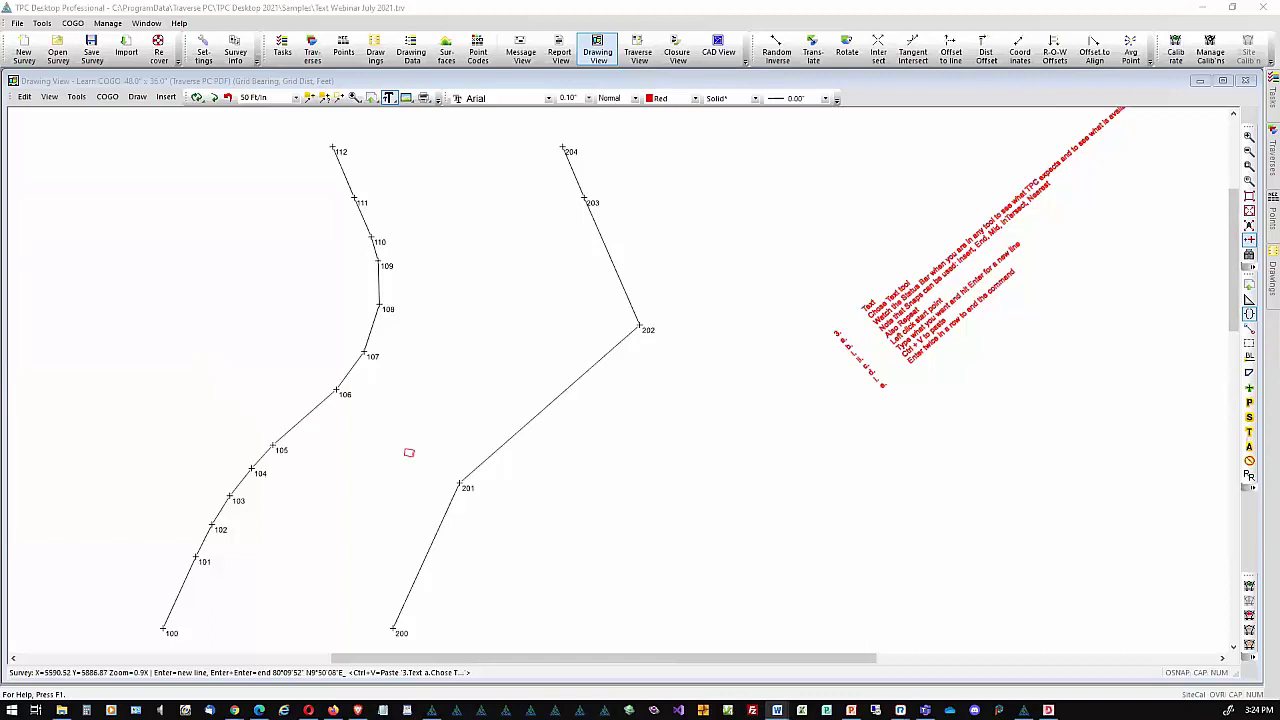
{"action": "left_click", "coordinate": [740, 421]}
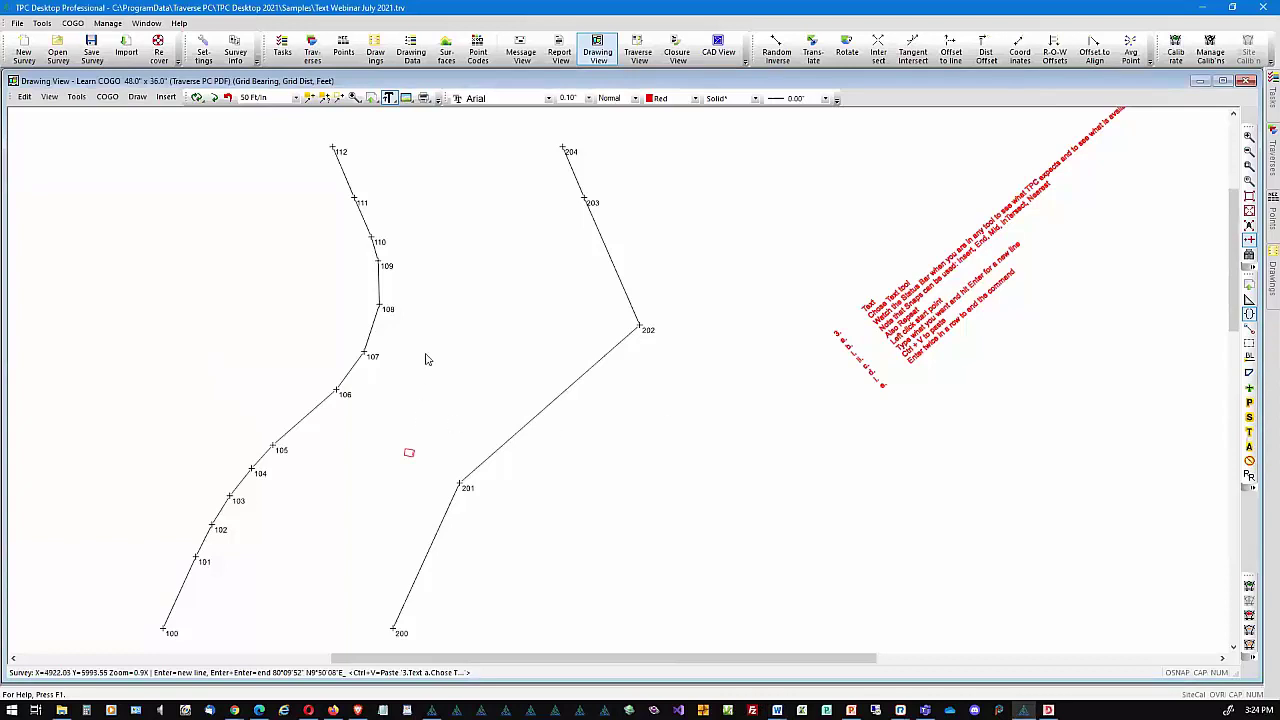
{"action": "key", "text": "Escape"}
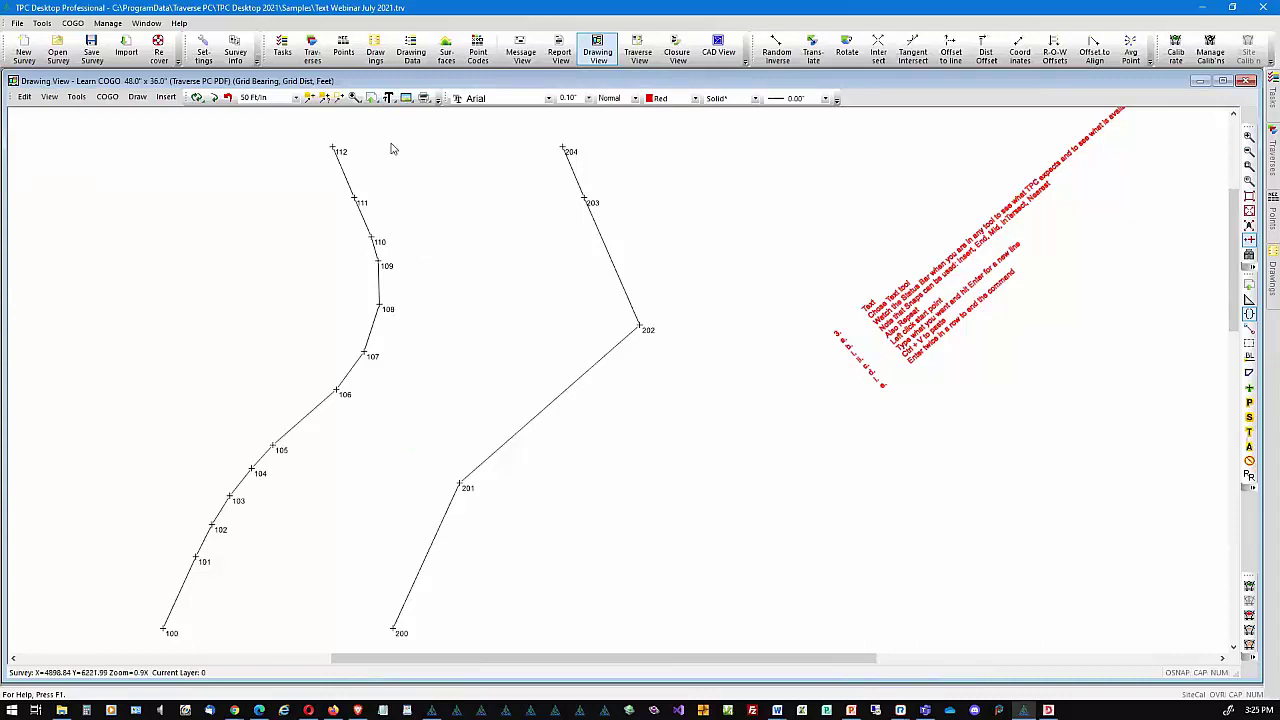
Place the copied "5. Angled Text" notes as angled text between the two traverse lines, at an angle of about 54°44' (N35°15'E)
{"action": "left_click", "coordinate": [389, 97]}
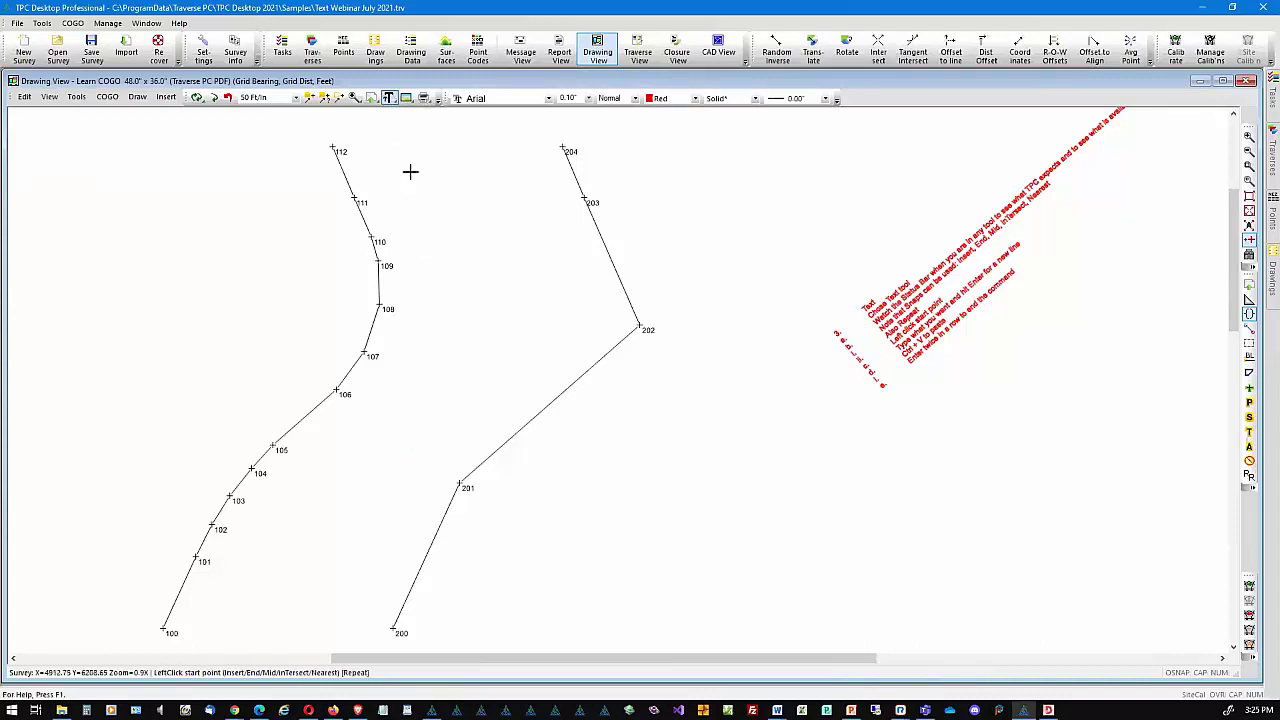
{"action": "left_click", "coordinate": [346, 492]}
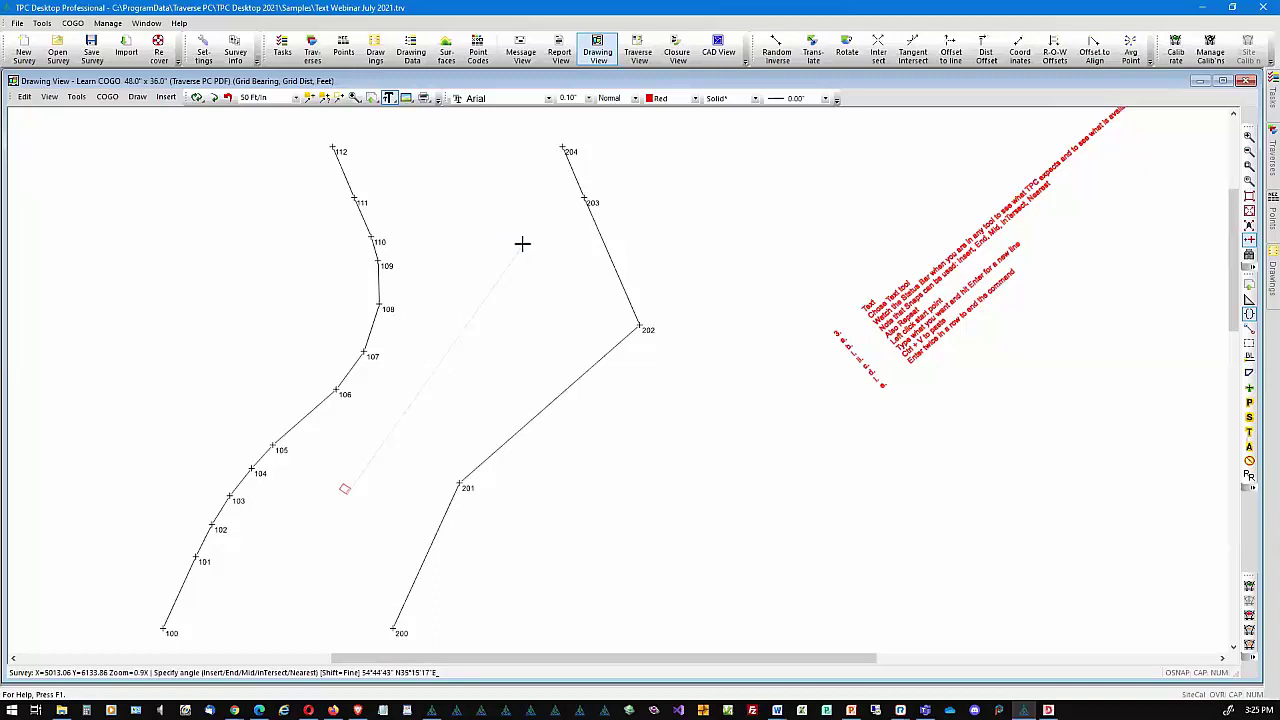
{"action": "left_click", "coordinate": [522, 243]}
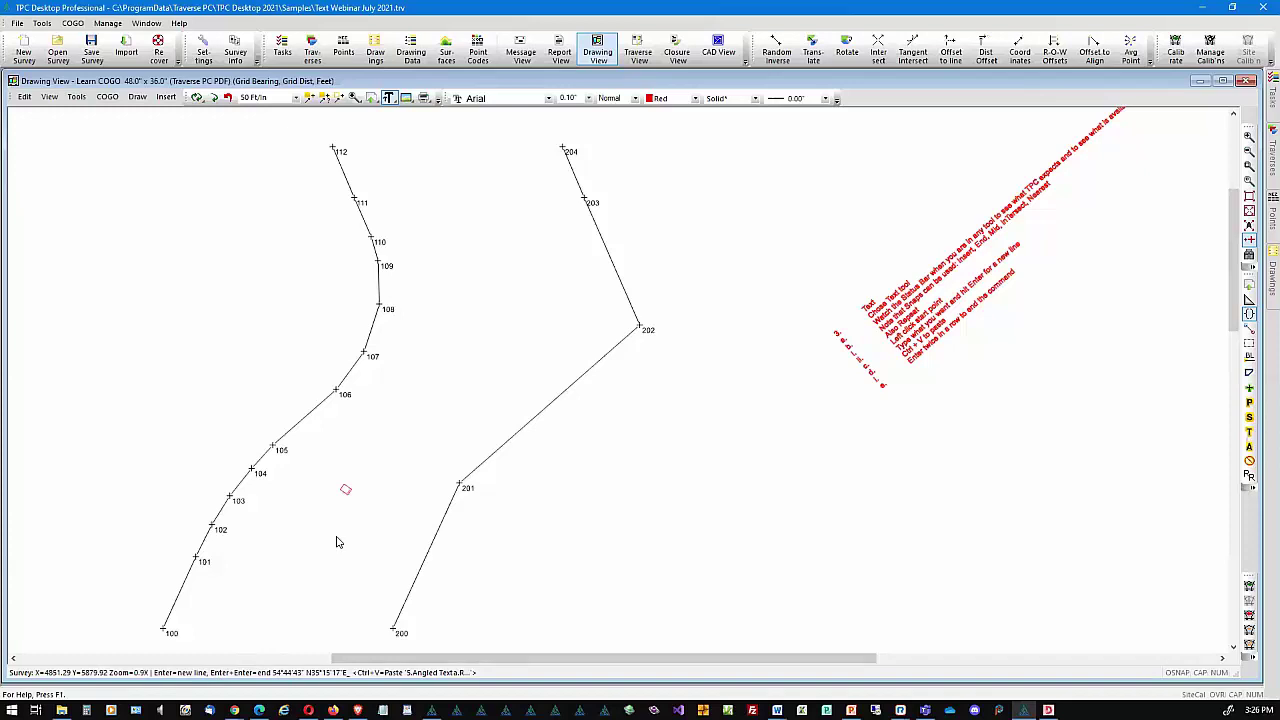
{"action": "key", "text": "ctrl+v"}
{"action": "key", "text": "Return"}
{"action": "key", "text": "Return"}
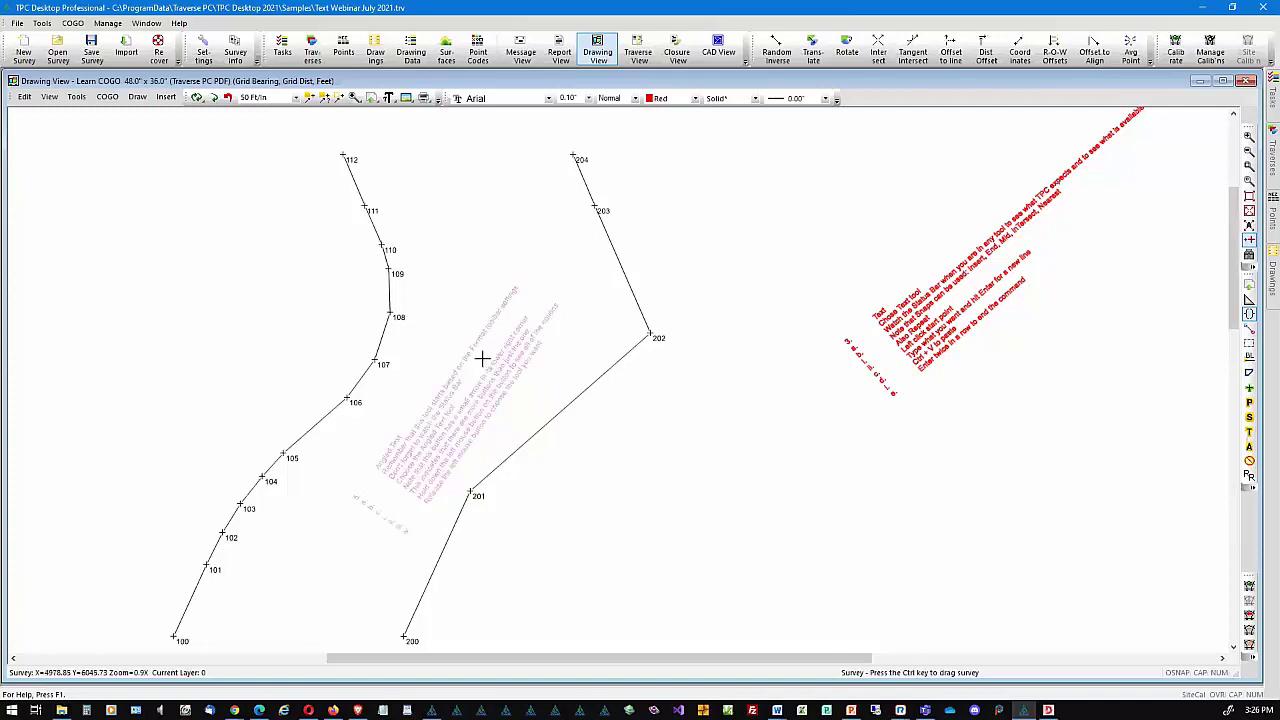
Open the new angled text's properties, examine its angle, bearing and font settings, and close them without changes
{"action": "mouse_move", "coordinate": [457, 440]}
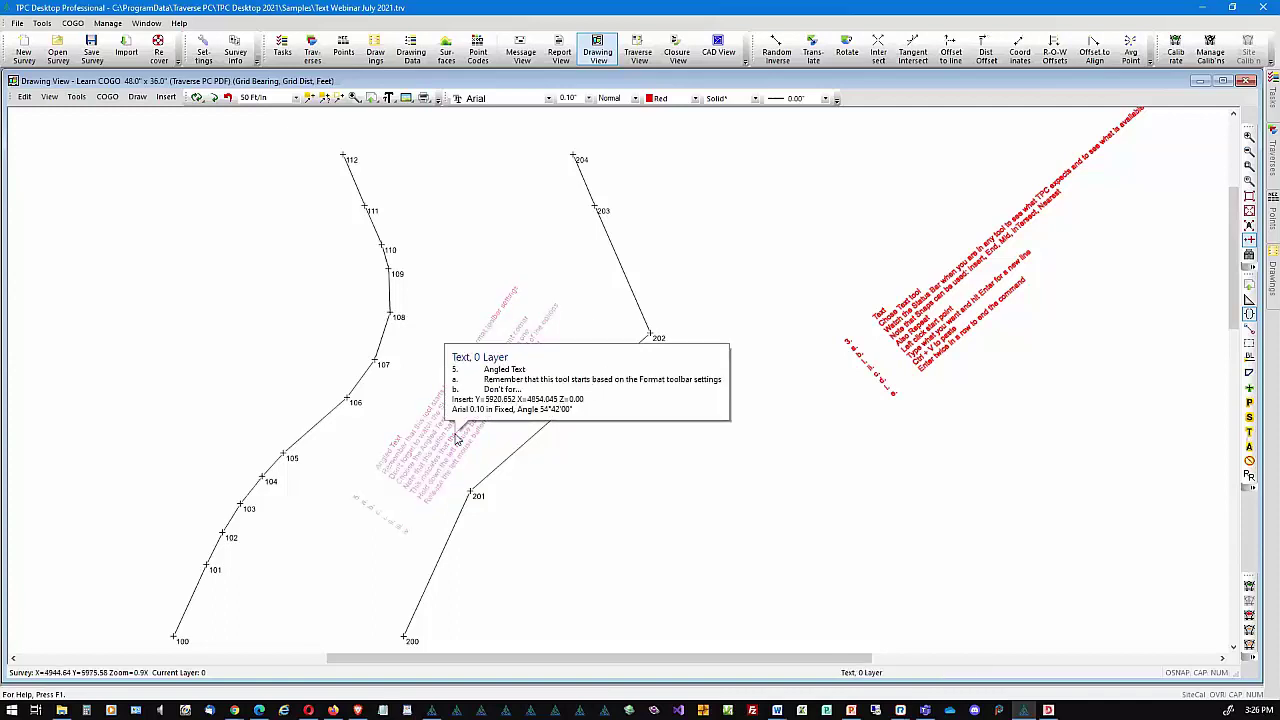
{"action": "double_click", "coordinate": [457, 440]}
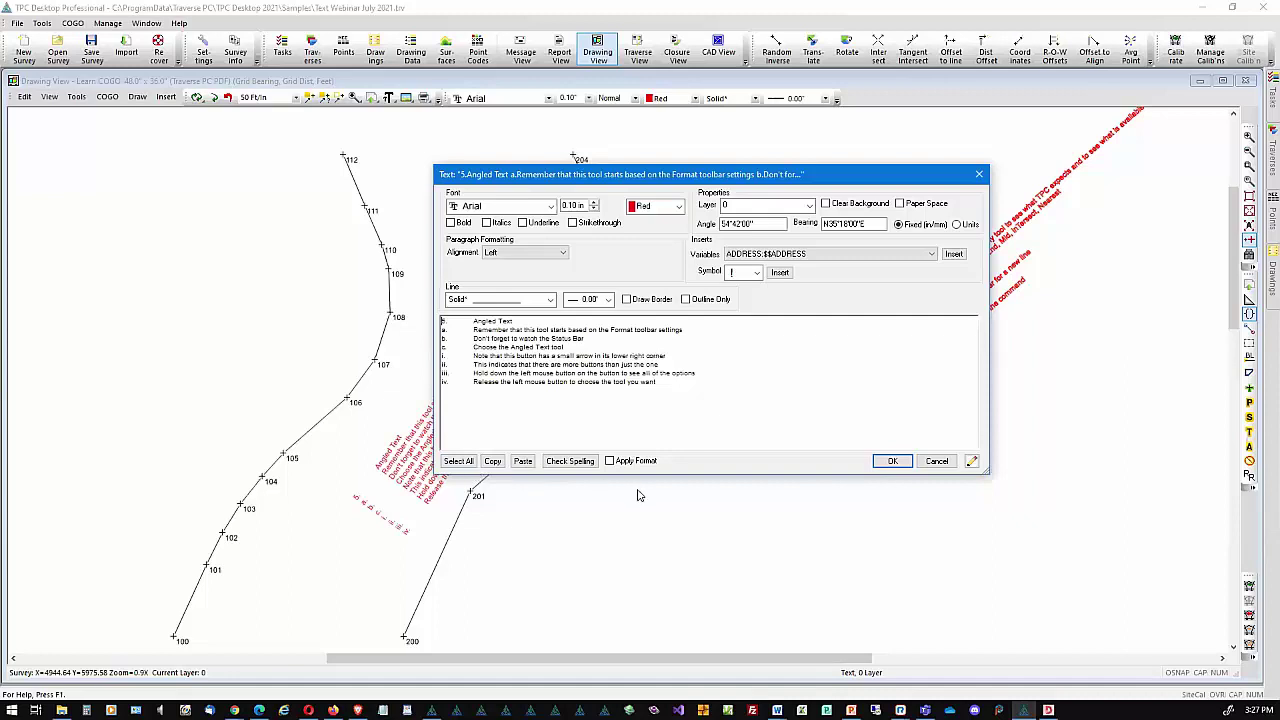
{"action": "left_click", "coordinate": [933, 462]}
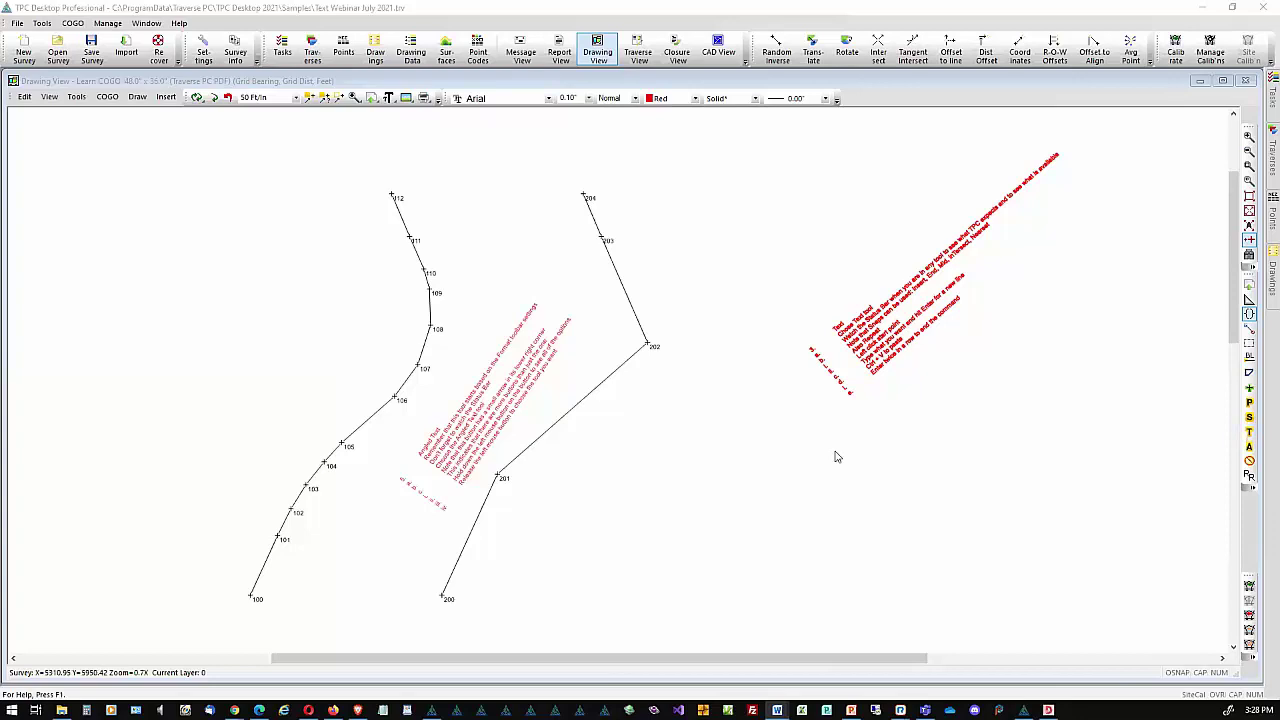
Look through the available text tools, leave them without choosing one, and set the text height for new text to 0.15"
{"action": "mouse_move", "coordinate": [823, 534]}
{"action": "middle_mouse_down"}
{"action": "mouse_move", "coordinate": [789, 409]}
{"action": "mouse_move", "coordinate": [688, 397]}
{"action": "mouse_move", "coordinate": [675, 422]}
{"action": "middle_mouse_up"}
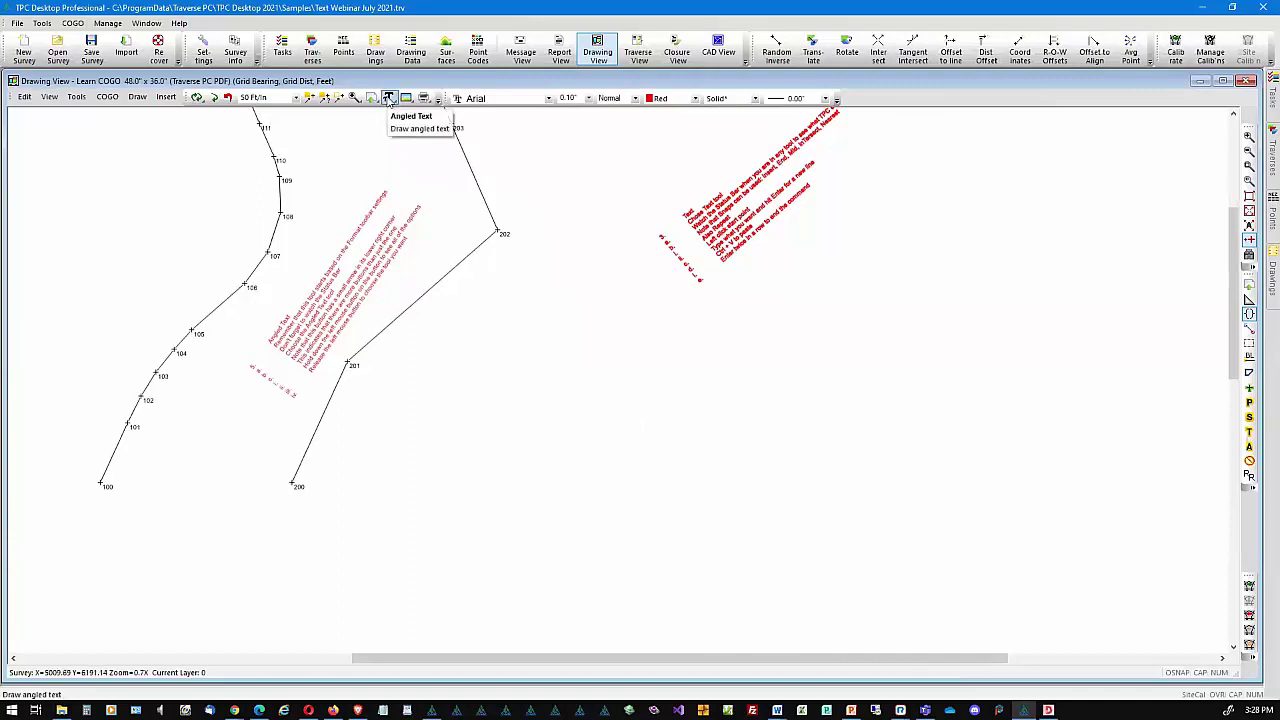
{"action": "left_click", "coordinate": [389, 98]}
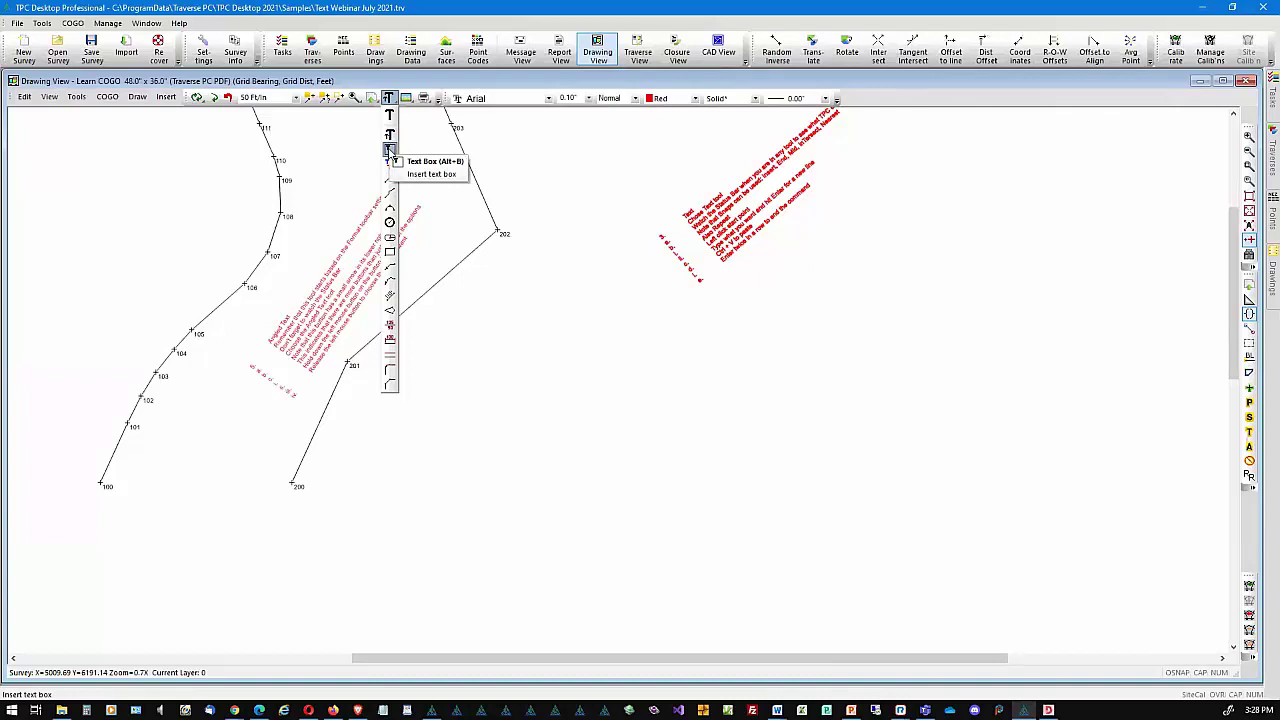
{"action": "left_click", "coordinate": [395, 80]}
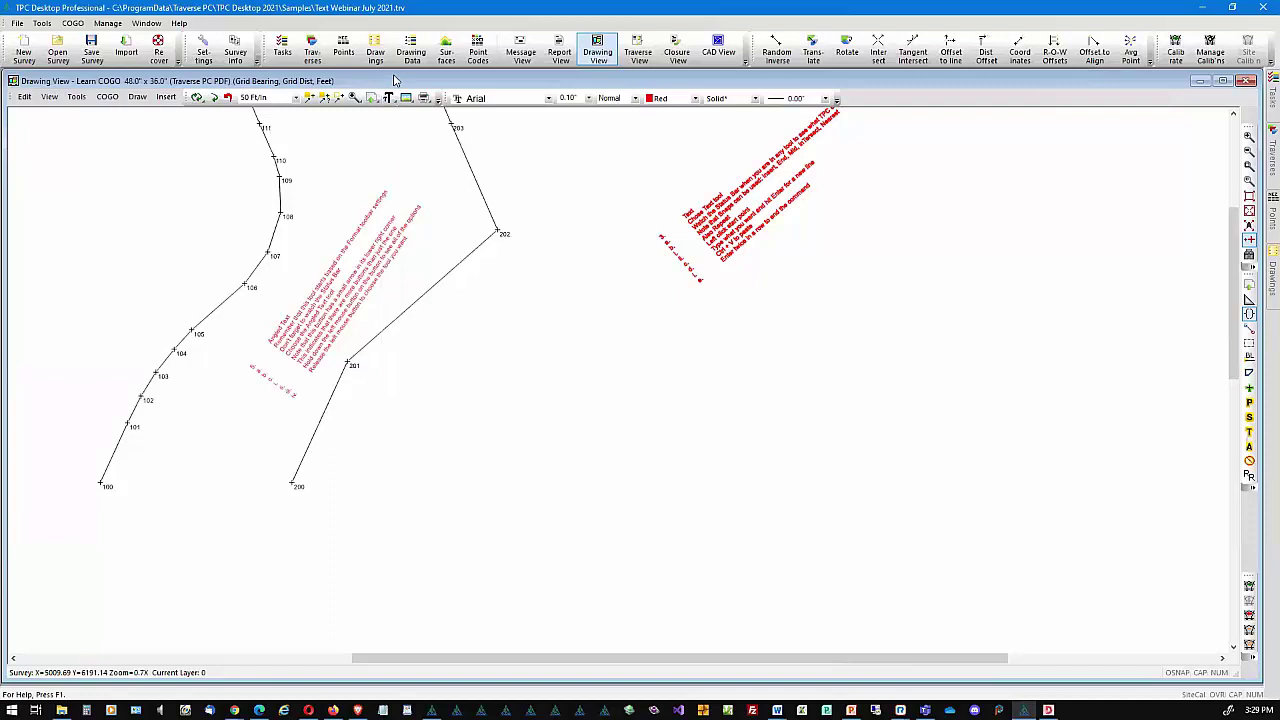
{"action": "left_click", "coordinate": [589, 98]}
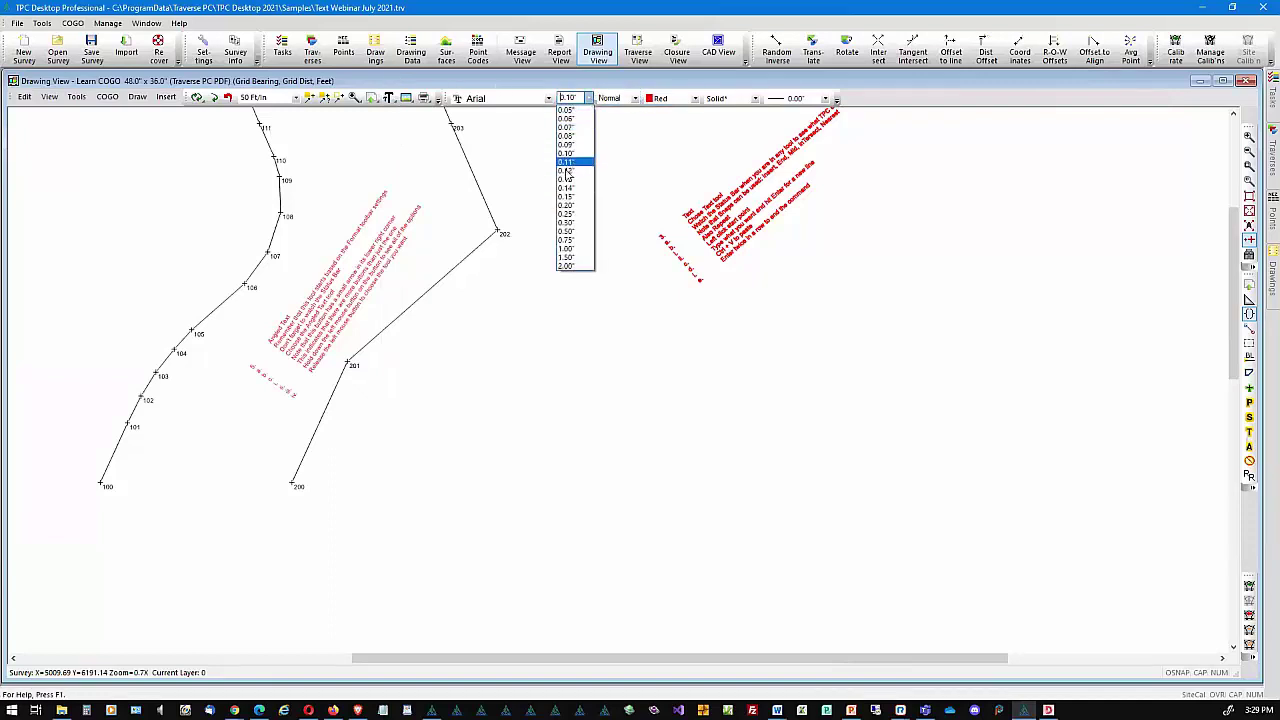
{"action": "left_click", "coordinate": [570, 196]}
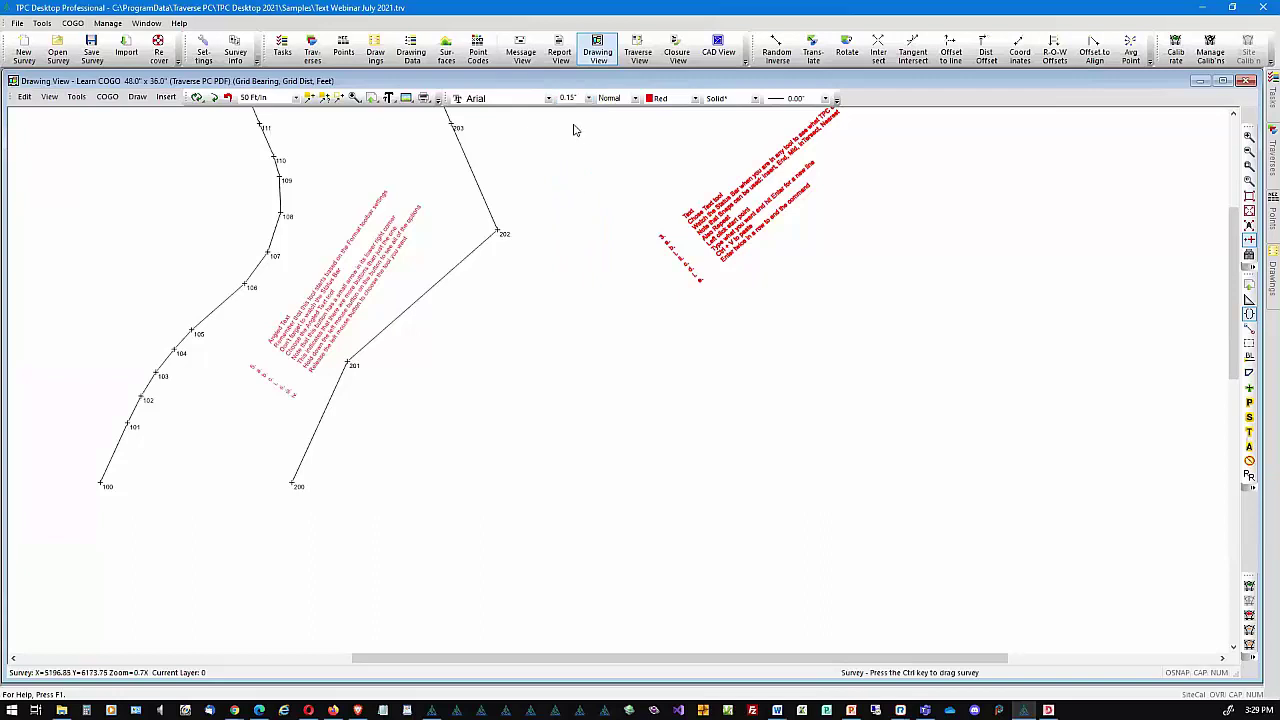
Draw a text box about 3.7" wide and 5.3" high in the empty area below point 202, starting from its upper-left corner
{"action": "left_click_drag", "start_coordinate": [389, 99], "coordinate": [390, 150]}
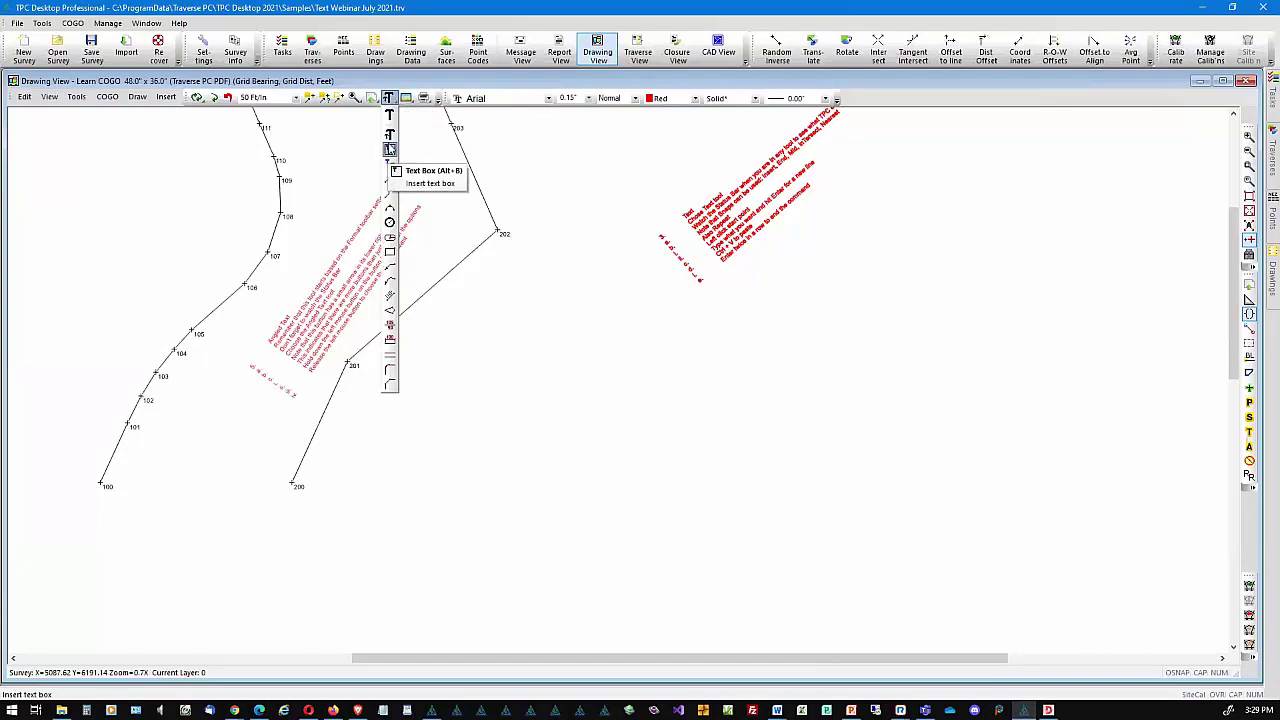
{"action": "left_click_drag", "start_coordinate": [390, 150], "coordinate": [390, 150]}
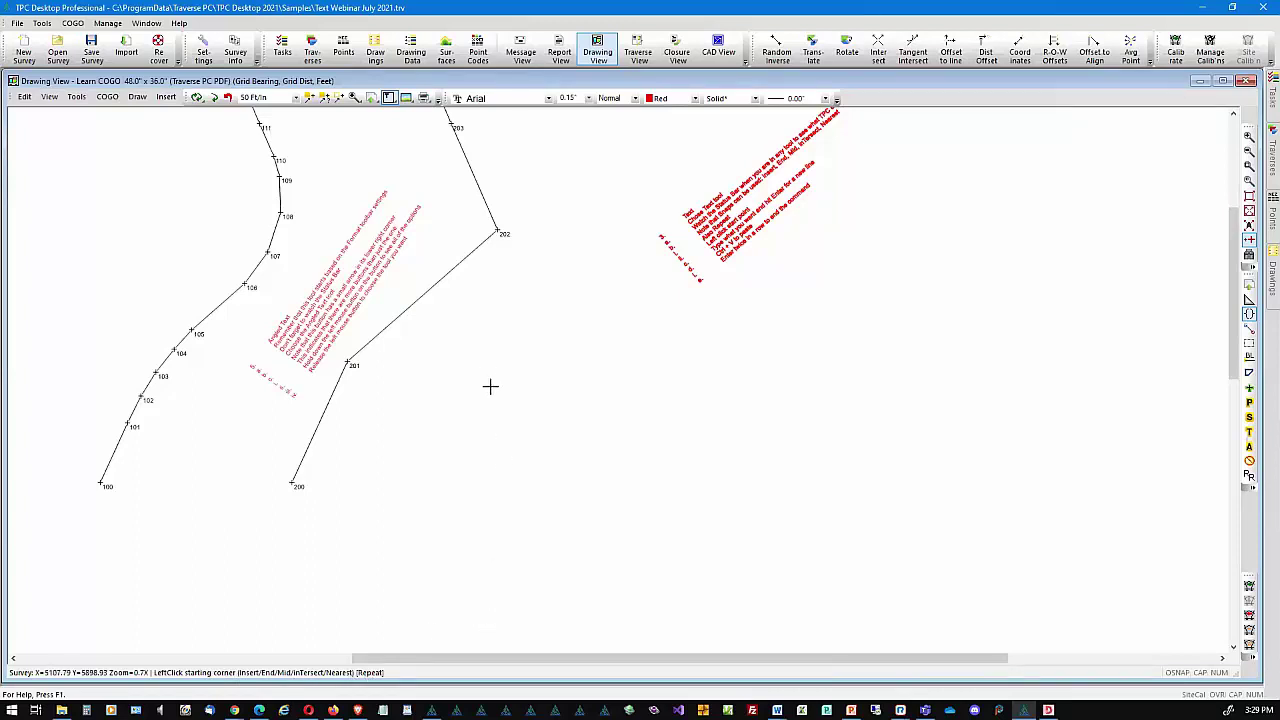
{"action": "left_click", "coordinate": [477, 320]}
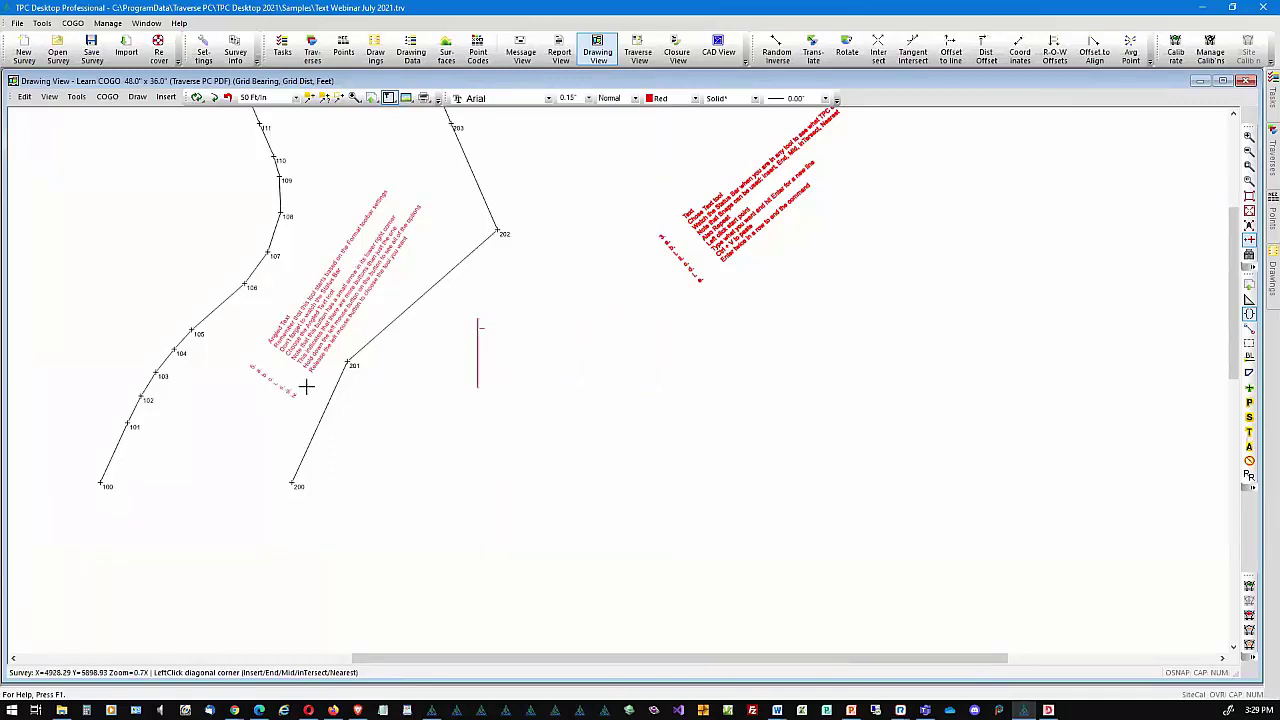
{"action": "left_click", "coordinate": [655, 570]}
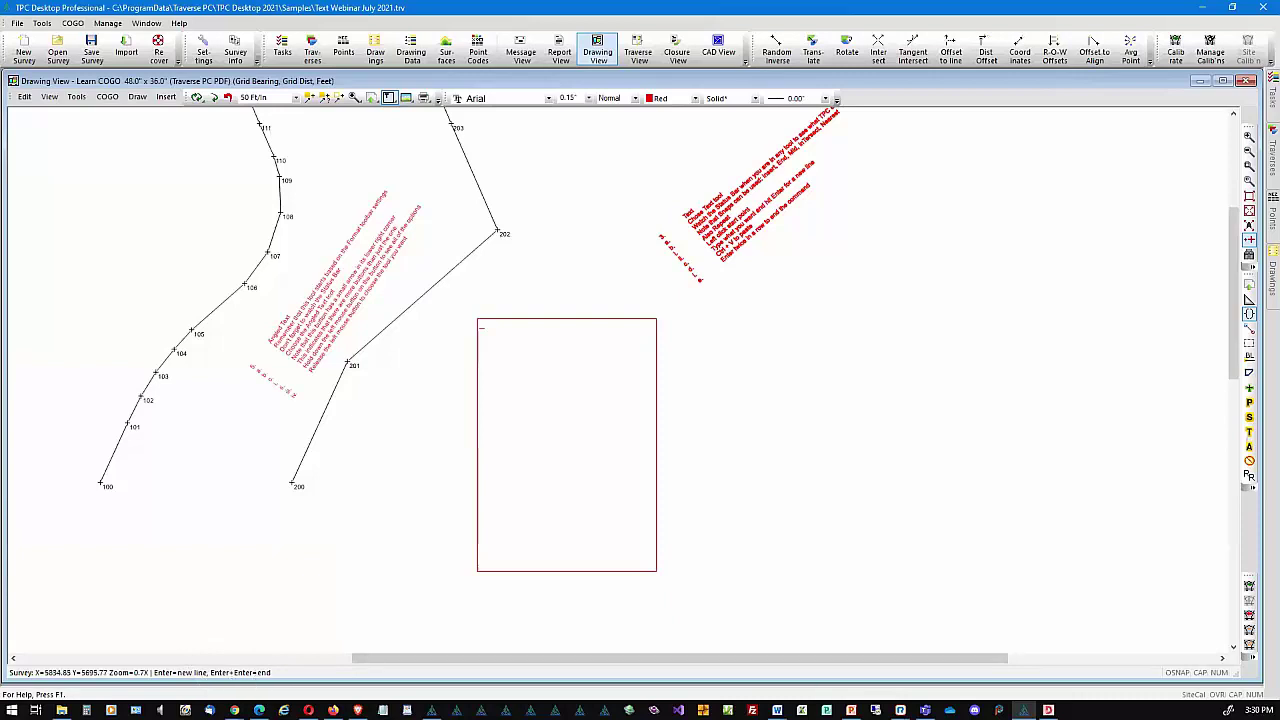
Copy the "6. Text Boxes" notes from the other document, paste them into the new text box, and finish the text
{"action": "key", "text": "alt+Tab"}
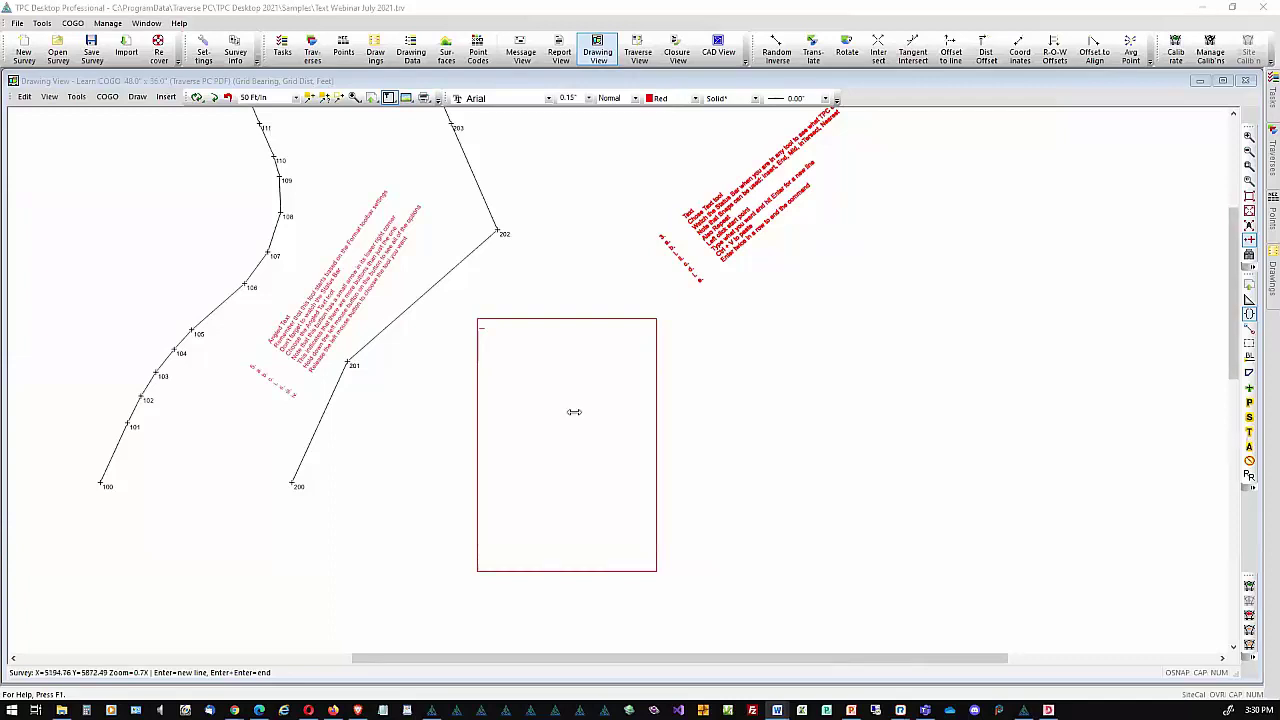
{"action": "left_click", "coordinate": [515, 341]}
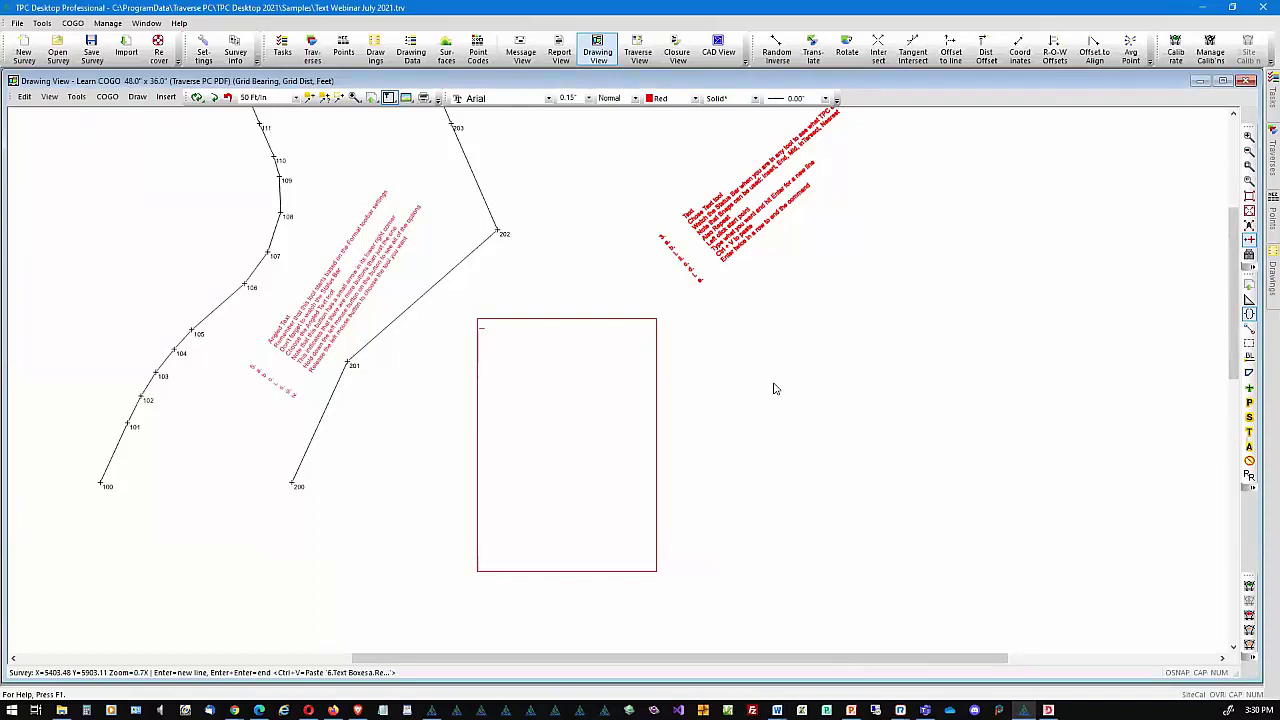
{"action": "type", "text": "6.\tText Boxes a.\tRemember that this tool starts based on the Format toolbar settings b.\tDon't forget to watch the Status Bar c.\tChoose the Text Box tool i.\tNote that this button has a small arrow in its lower right corner d.\tLeft click starting corner i.\tAlways start at the upper left corner as the text box will extend down and to the right ii.\tNote that Snaps can be used: Insert, End, Mid, inTersect, Nearest iii.\tAlso Repeat e.\tLeft click diagonal corner i.\tNote that Snaps can be used: Insert, End, Mid, inTersect, Nearest f.\tType the text you want and don't worry about new lines except where you want a paragraph break - TPC will handle the word wrap based on the width of the text box g.\tCtrl + V to paste"}
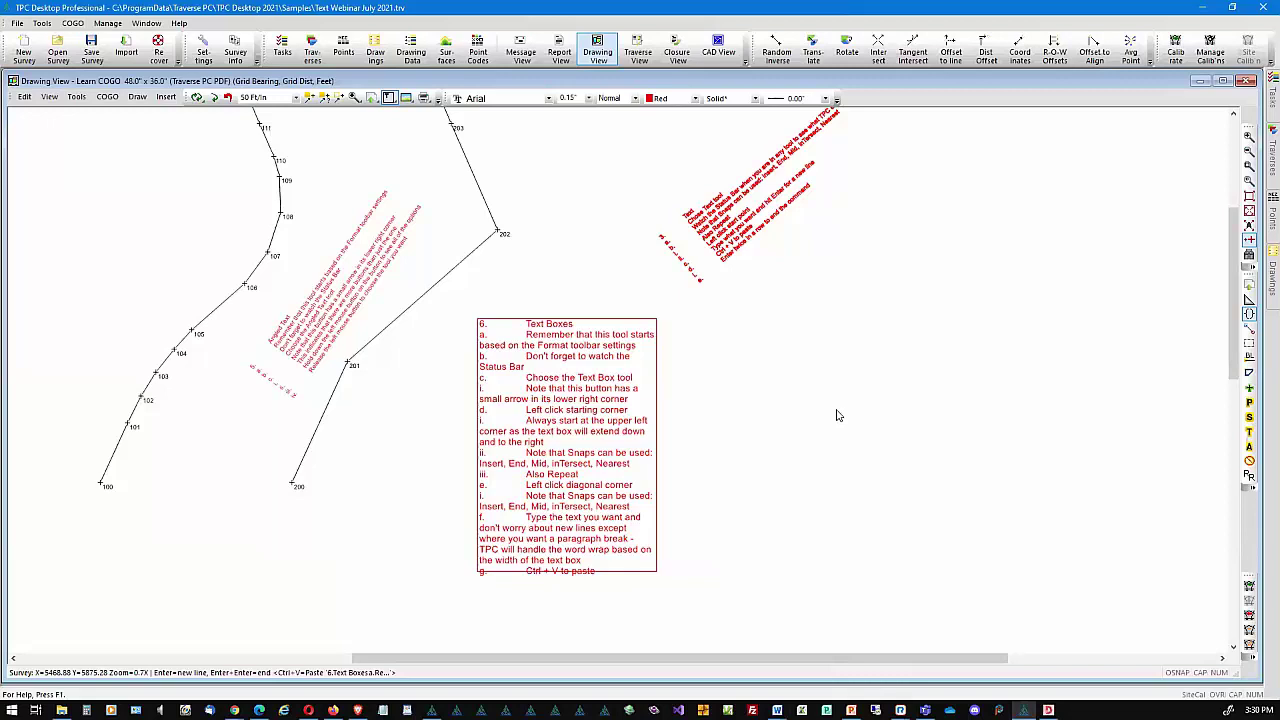
{"action": "key", "text": "Return"}
{"action": "key", "text": "Return"}
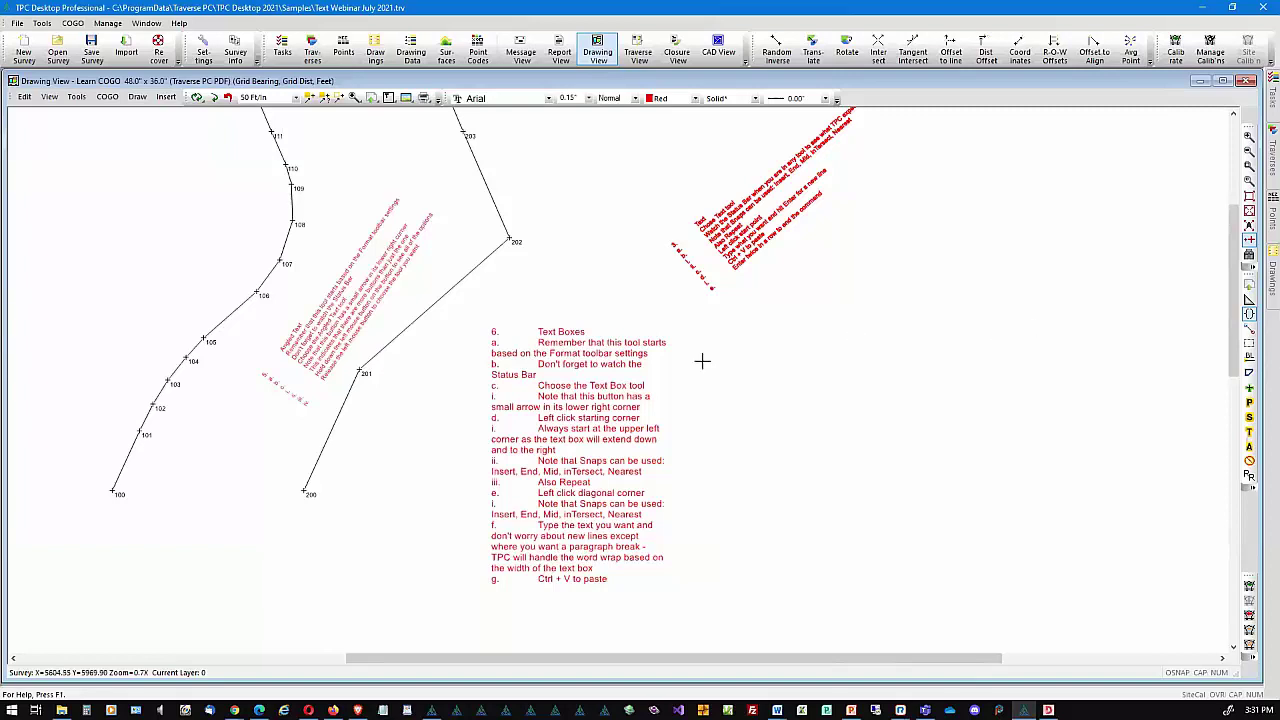
Resize the Text Boxes note, widening it to the right and extending it downward until all of its lines fit
{"action": "left_click", "coordinate": [632, 438]}
{"action": "mouse_move", "coordinate": [612, 474]}
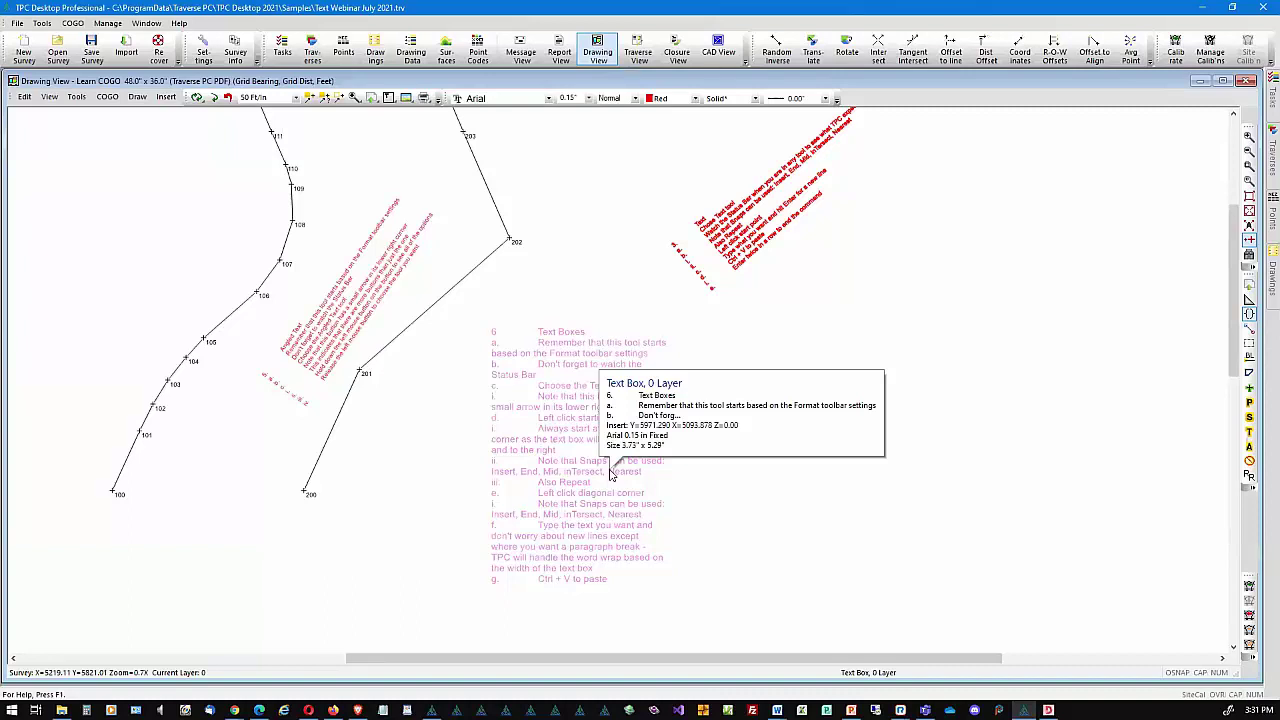
{"action": "right_click", "coordinate": [612, 474]}
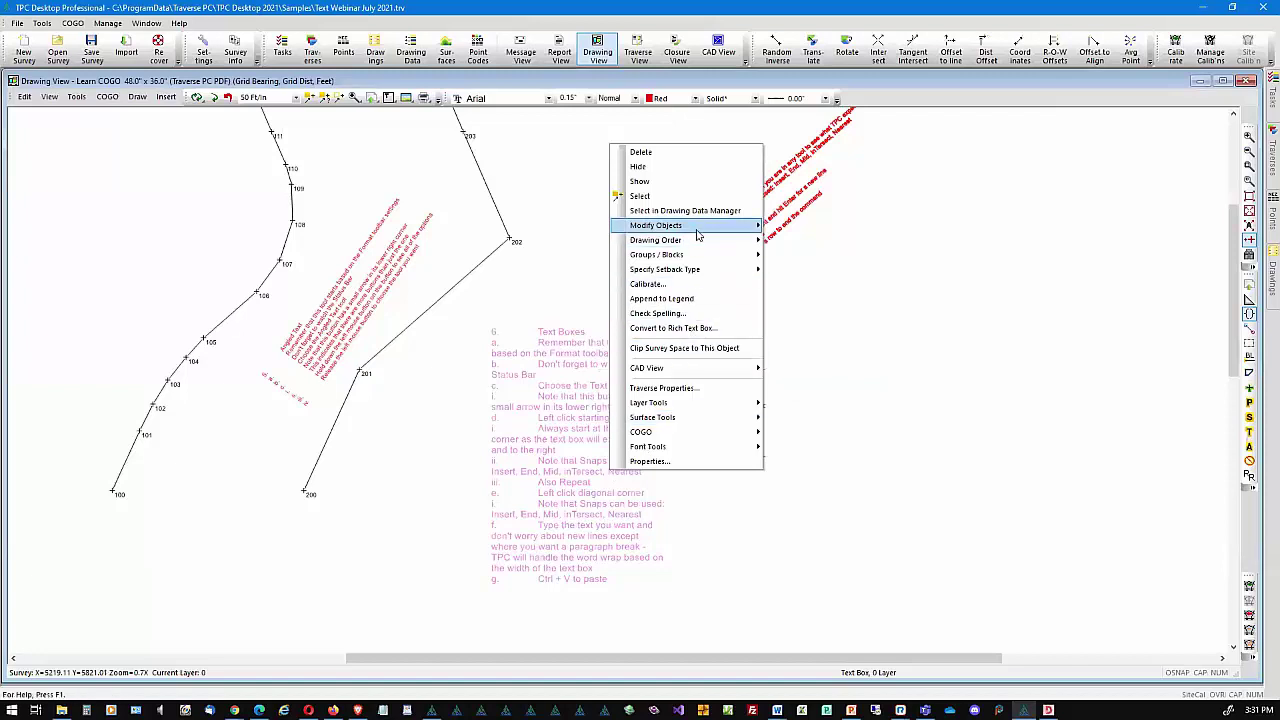
{"action": "mouse_move", "coordinate": [700, 238]}
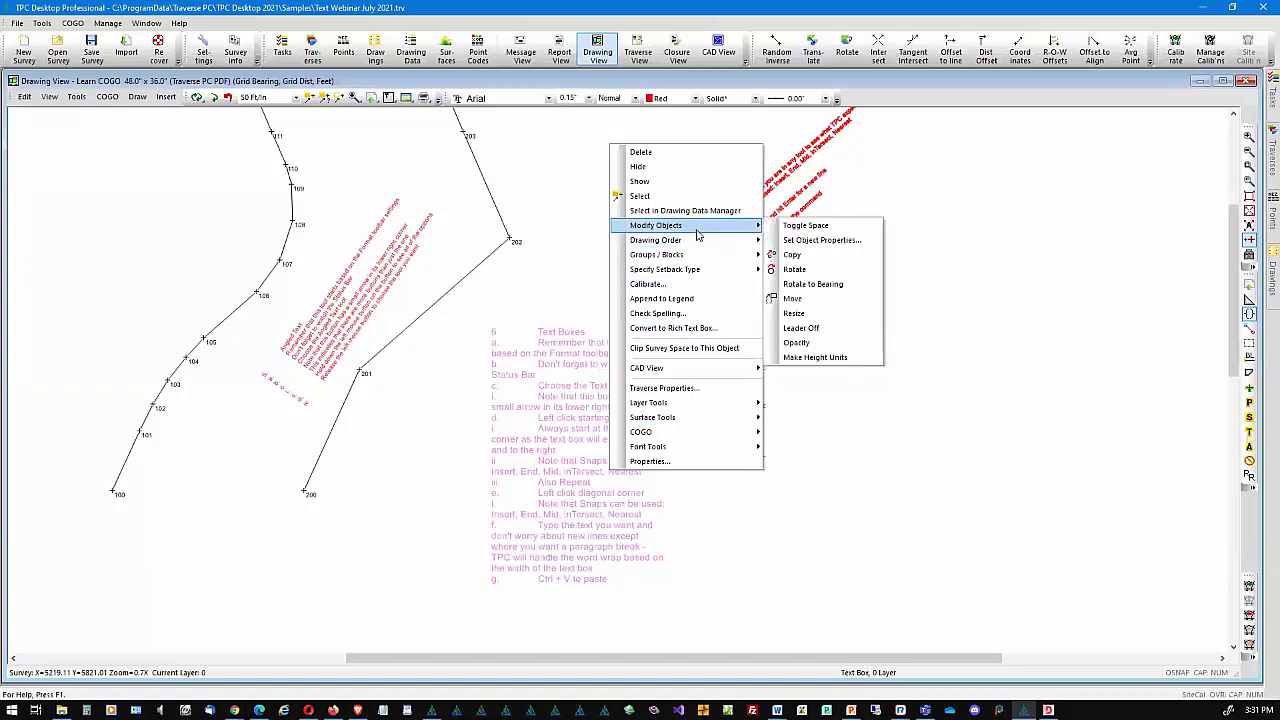
{"action": "left_click", "coordinate": [811, 316]}
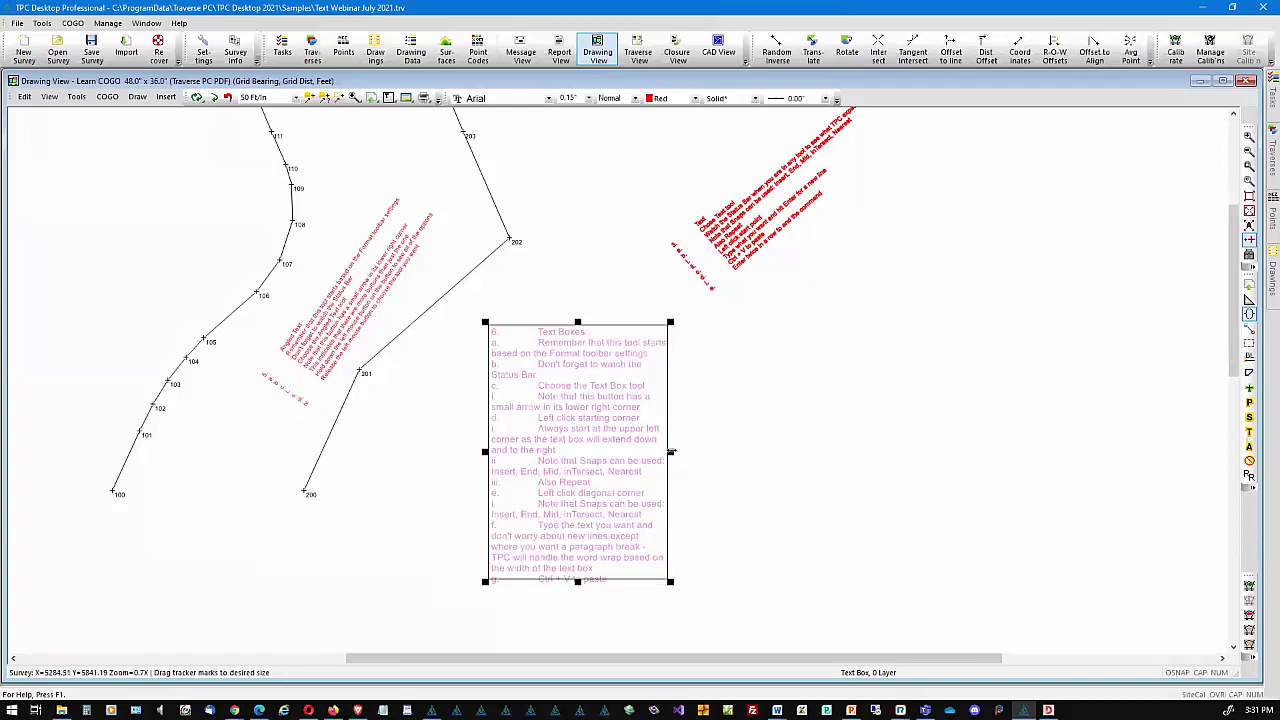
{"action": "left_click_drag", "start_coordinate": [671, 451], "coordinate": [733, 457]}
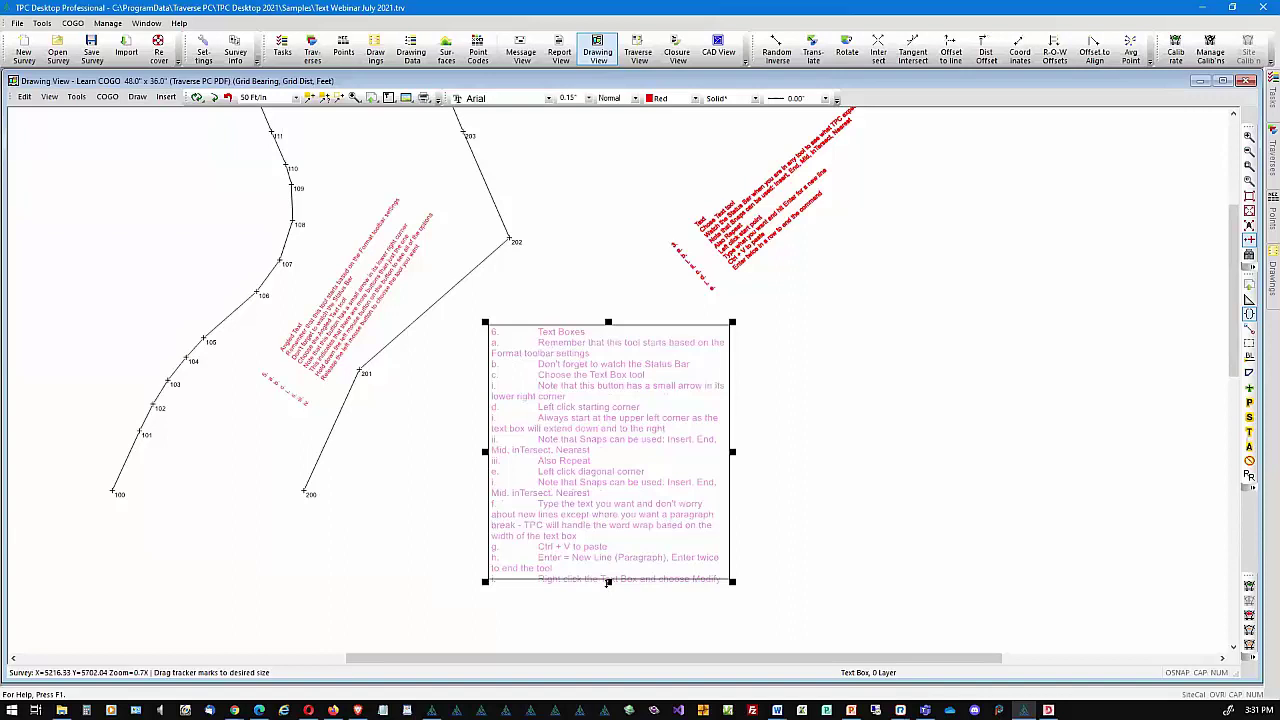
{"action": "left_click_drag", "start_coordinate": [607, 582], "coordinate": [606, 636]}
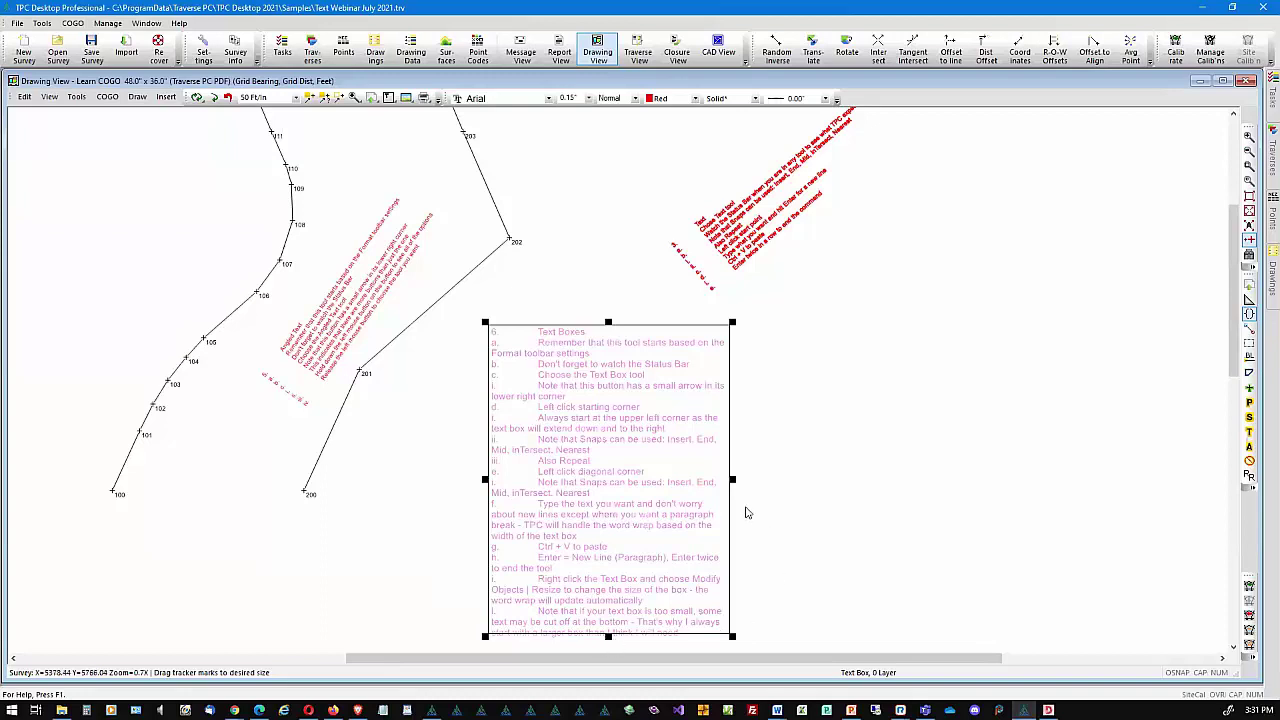
{"action": "left_click_drag", "start_coordinate": [733, 480], "coordinate": [800, 486]}
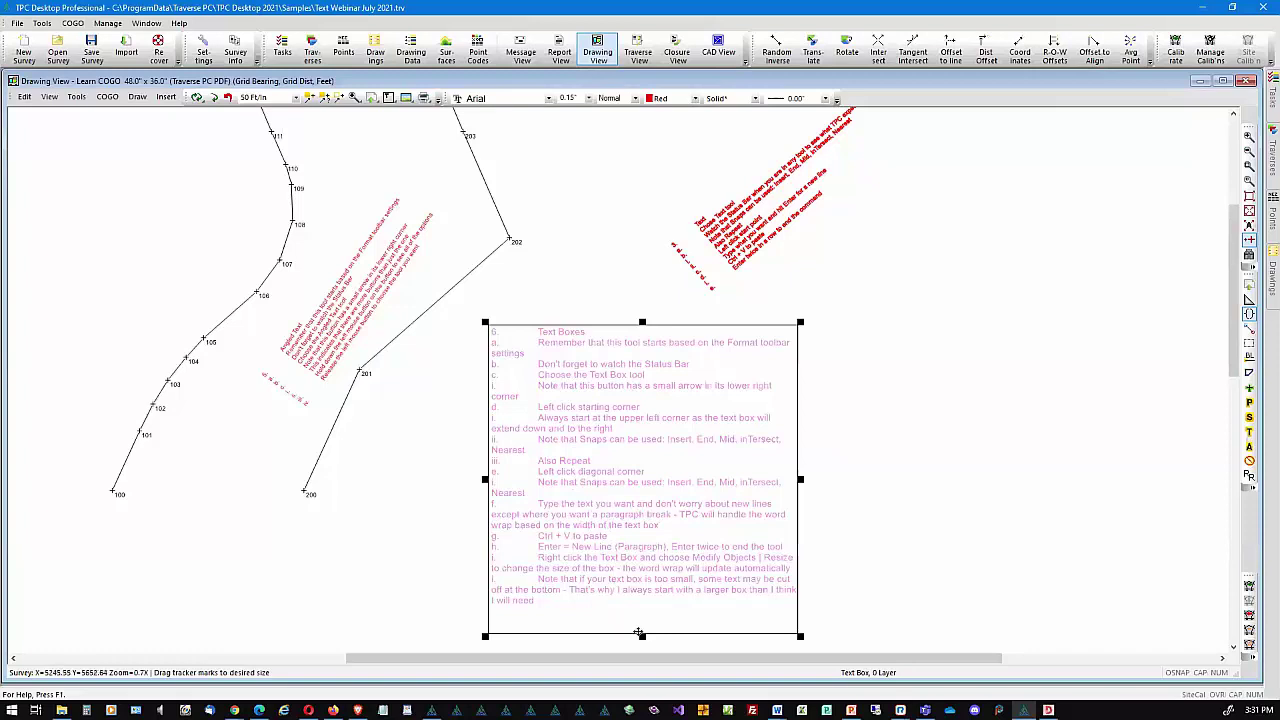
Adjust the text box's lower edge to sit just below the last line of the notes and end the resizing
{"action": "left_click_drag", "start_coordinate": [641, 633], "coordinate": [642, 613]}
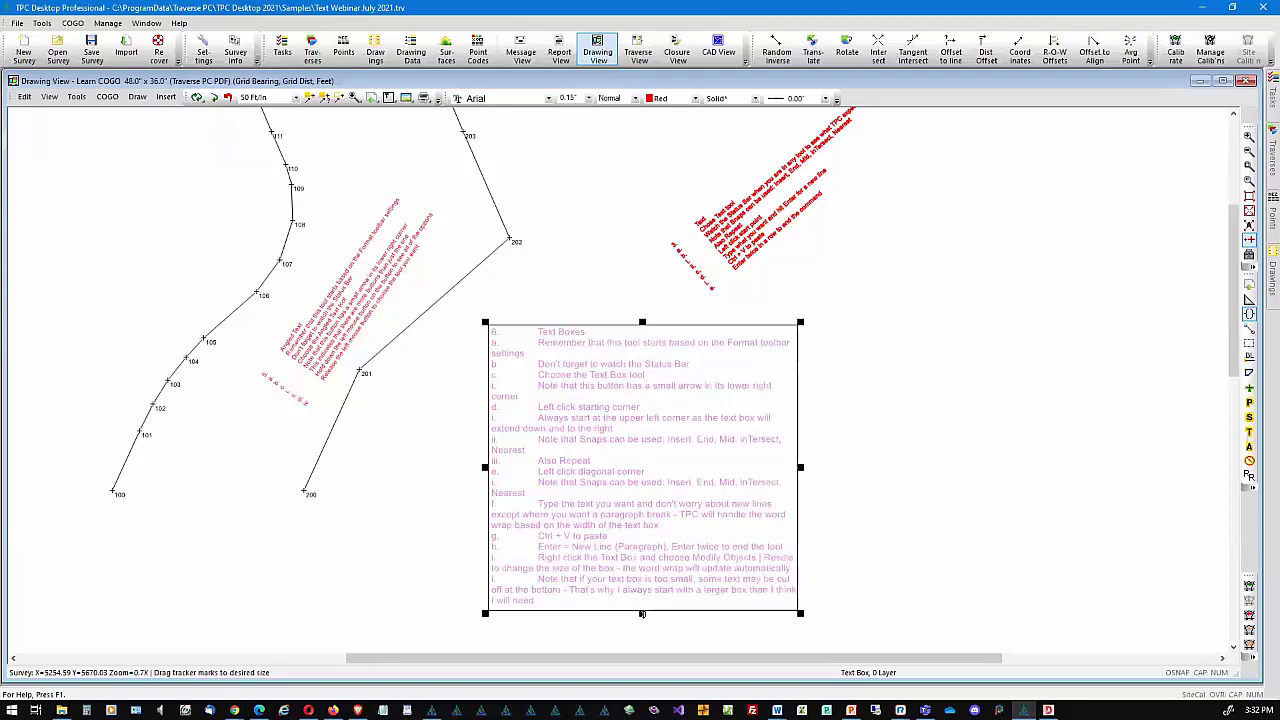
{"action": "left_click_drag", "start_coordinate": [642, 613], "coordinate": [642, 610]}
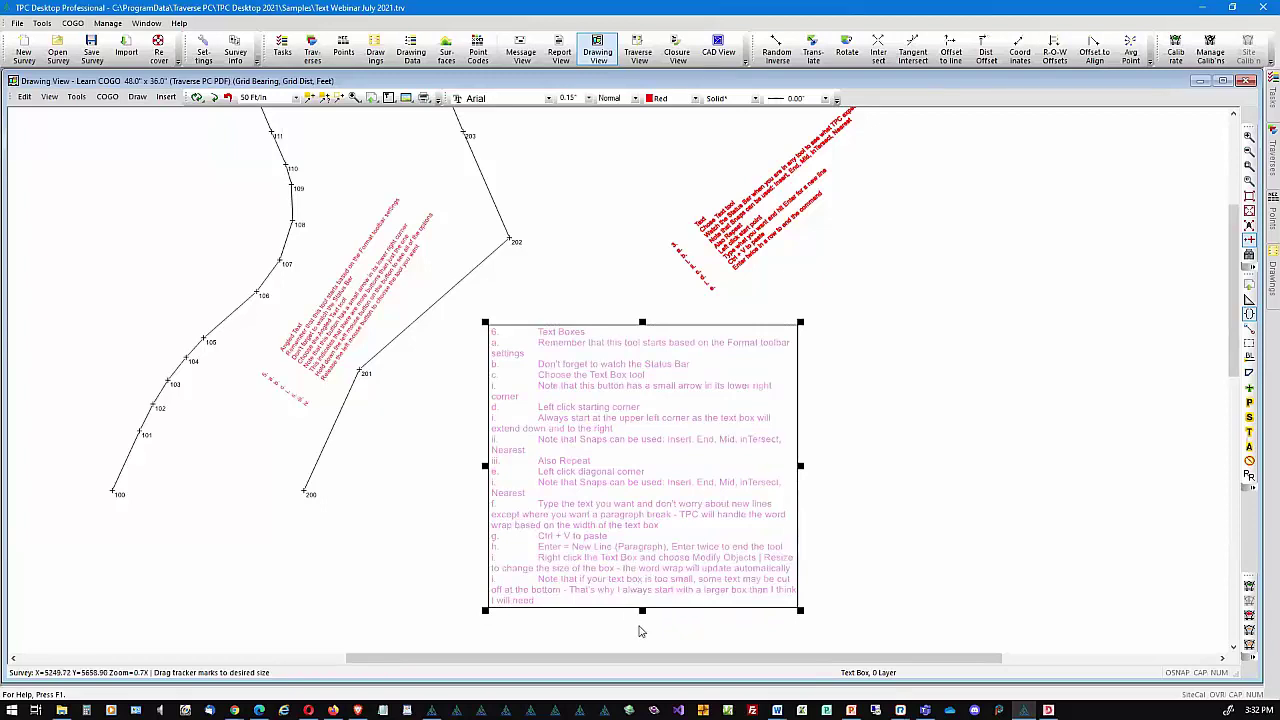
{"action": "left_click_drag", "start_coordinate": [642, 610], "coordinate": [651, 646]}
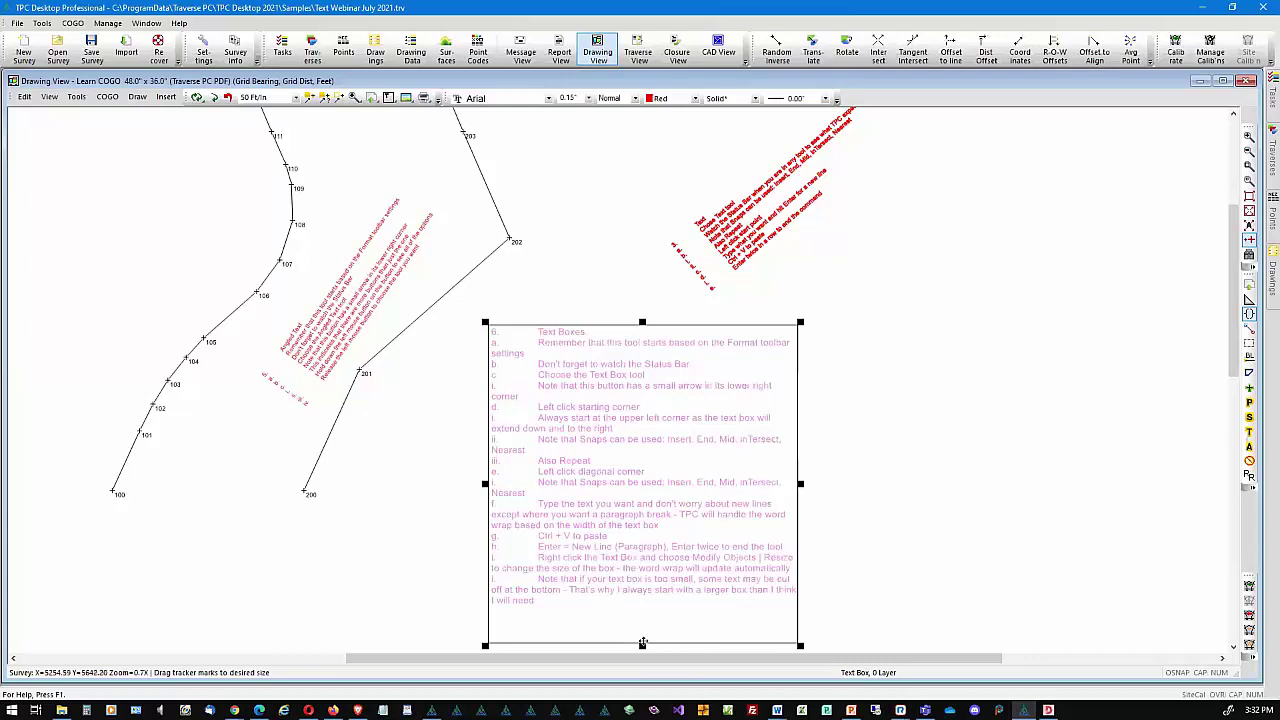
{"action": "left_click_drag", "start_coordinate": [642, 645], "coordinate": [642, 611]}
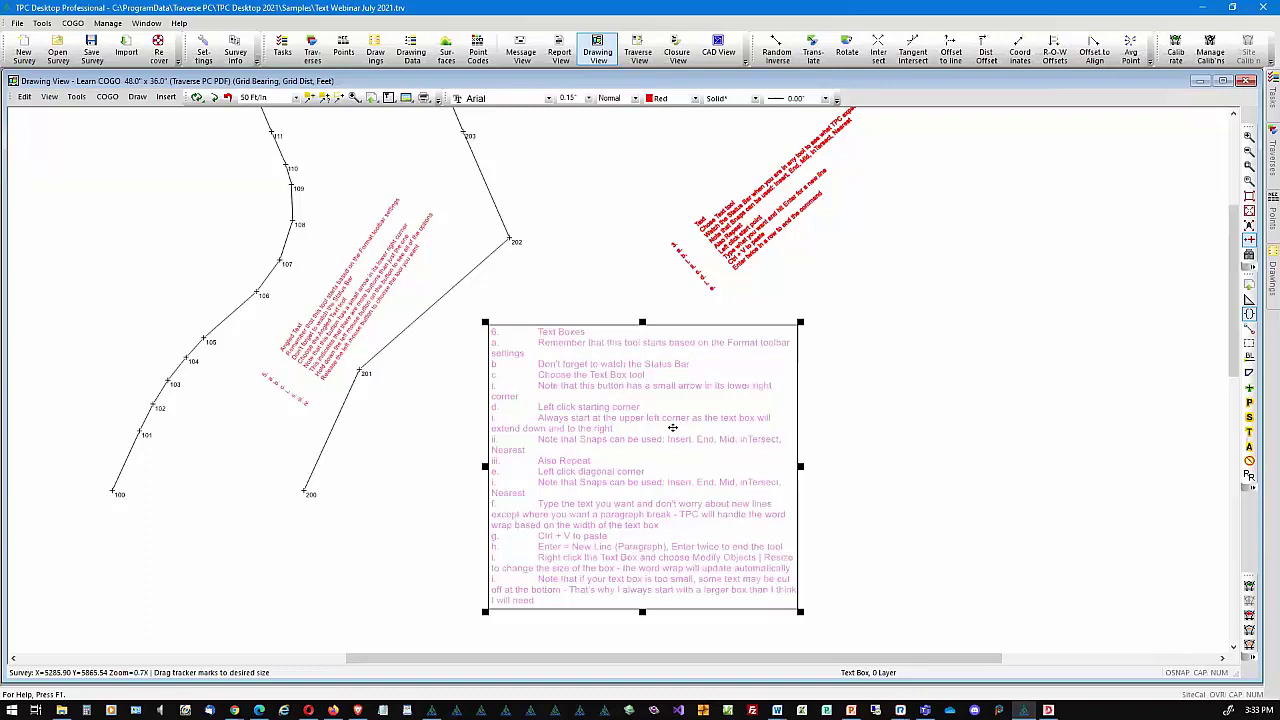
{"action": "left_click", "coordinate": [1006, 454]}
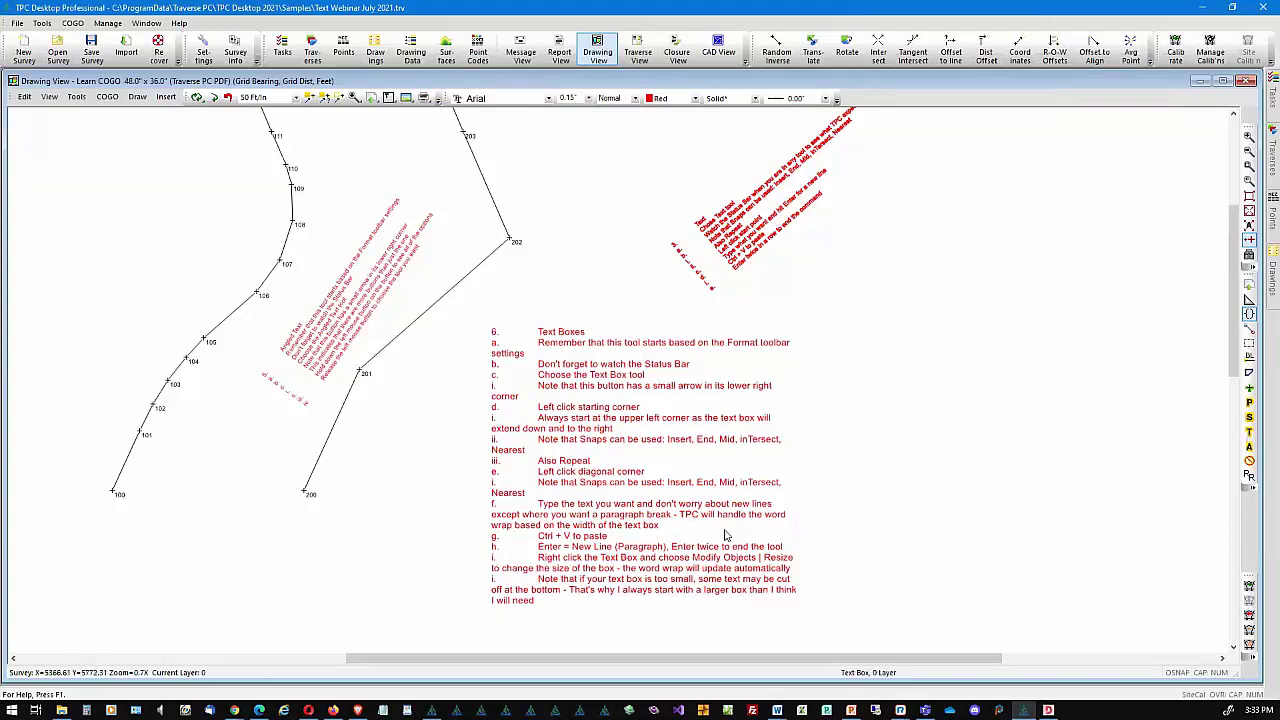
Open the Text Boxes note's properties, review its font, paragraph, line, insert and angle options, and close them without changes
{"action": "mouse_move", "coordinate": [690, 563]}
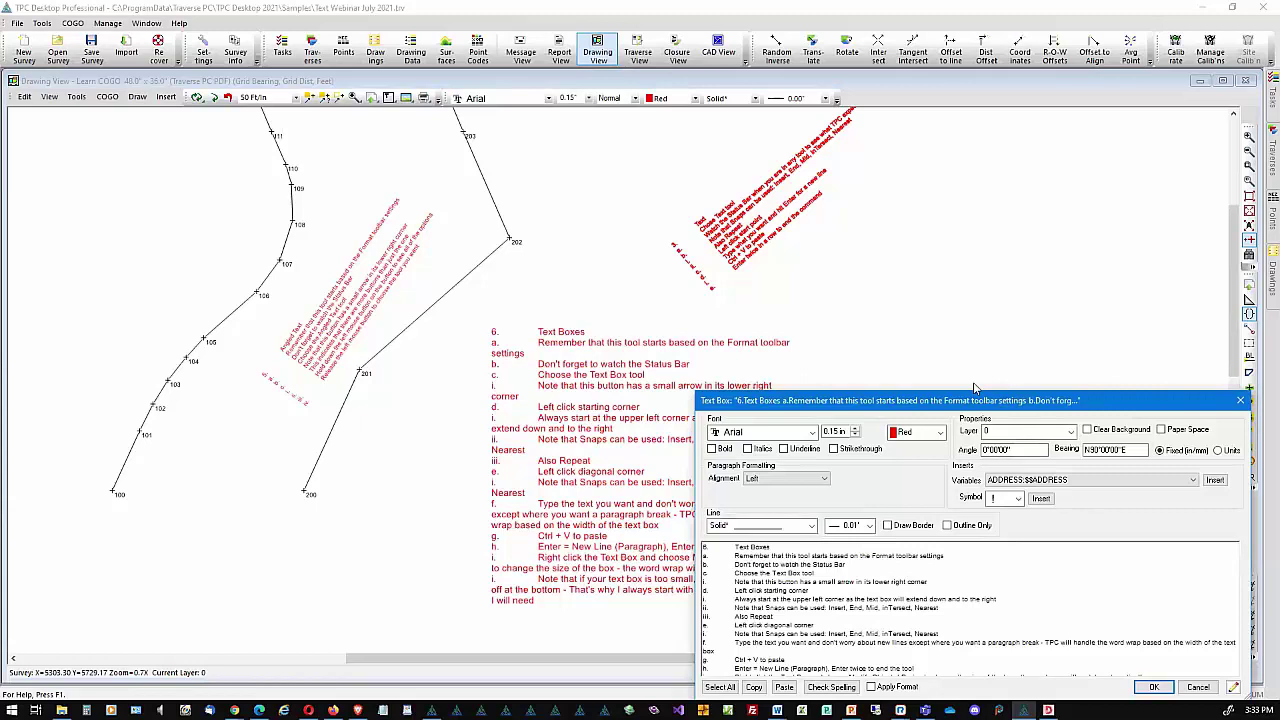
{"action": "left_click_drag", "start_coordinate": [996, 400], "coordinate": [680, 216]}
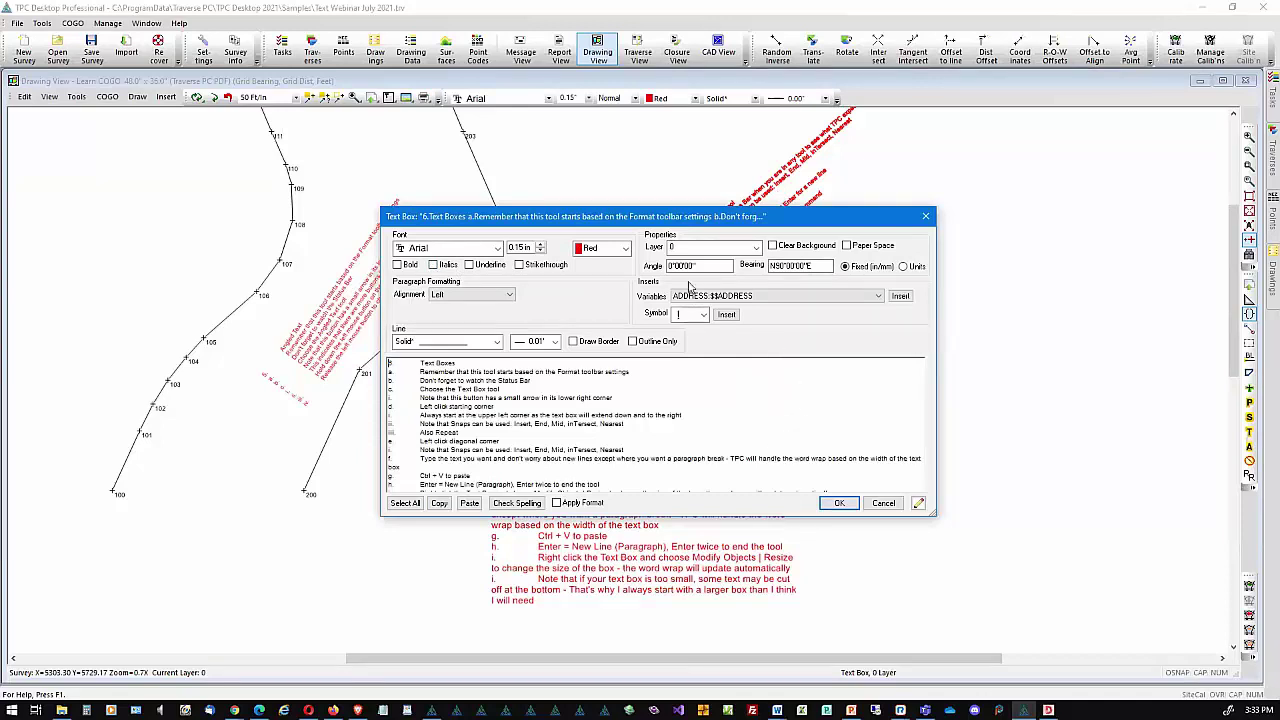
{"action": "left_click_drag", "start_coordinate": [704, 222], "coordinate": [815, 293]}
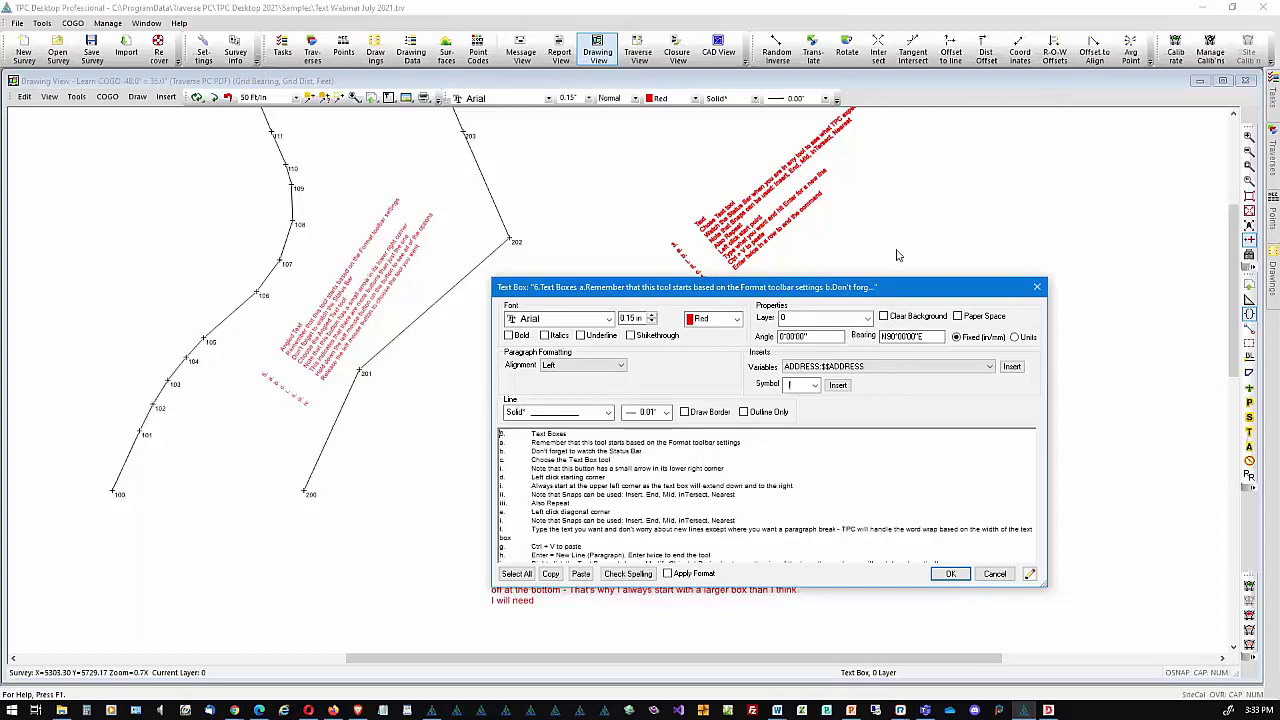
{"action": "left_click_drag", "start_coordinate": [885, 287], "coordinate": [1027, 87]}
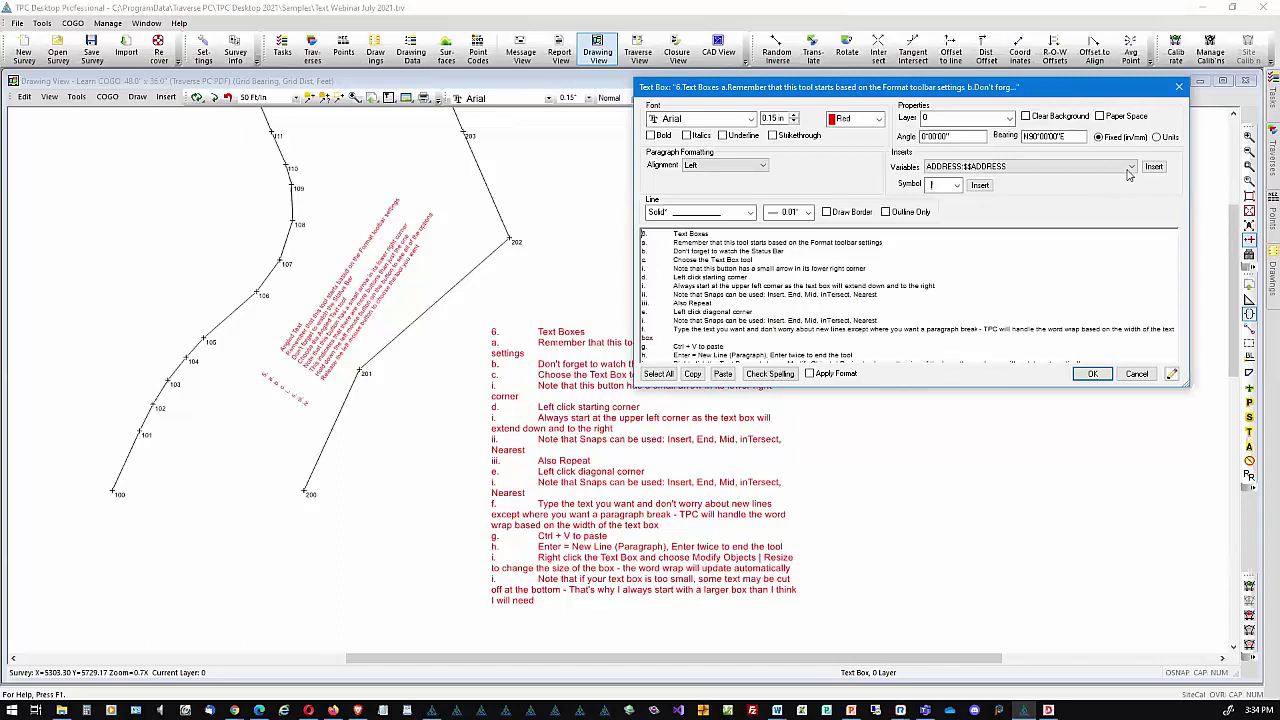
{"action": "left_click", "coordinate": [1180, 88]}
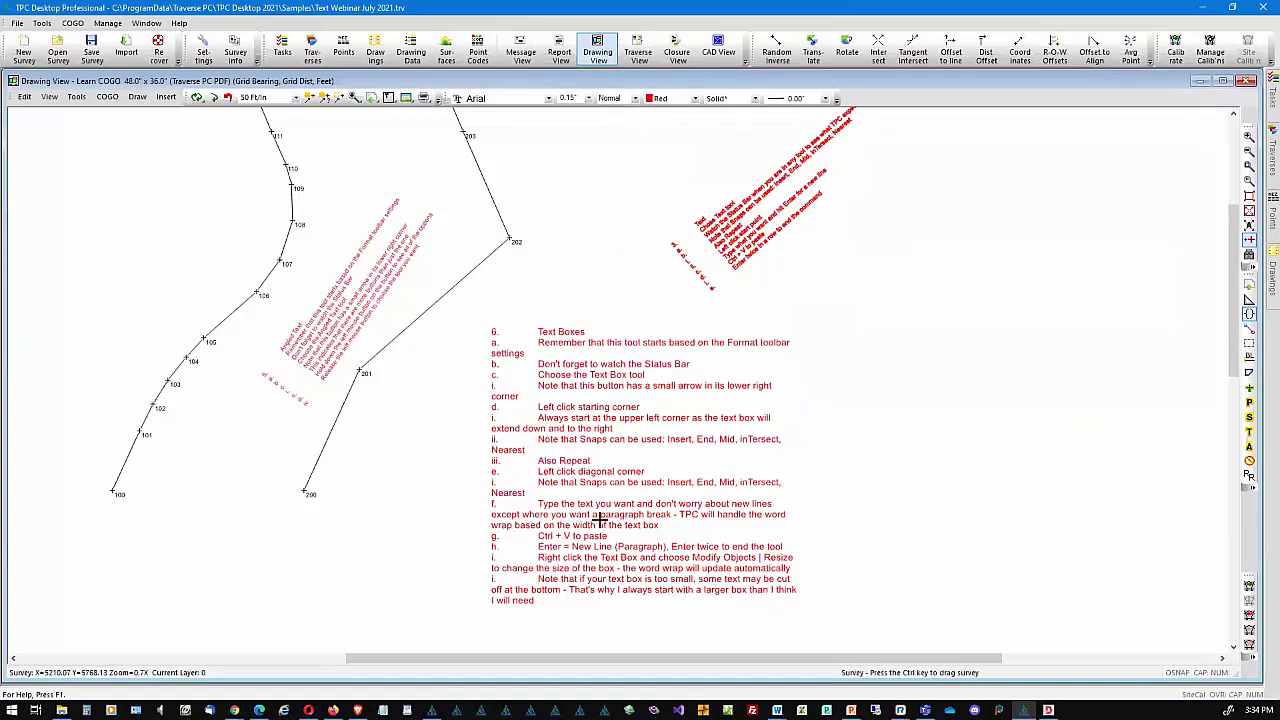
Move the Text Boxes note away from the empty area below point 202, placing it over points 100 to 104
{"action": "mouse_move", "coordinate": [597, 520]}
{"action": "mouse_move", "coordinate": [597, 520]}
{"action": "left_mouse_down"}
{"action": "mouse_move", "coordinate": [122, 549]}
{"action": "mouse_move", "coordinate": [139, 549]}
{"action": "left_mouse_up"}
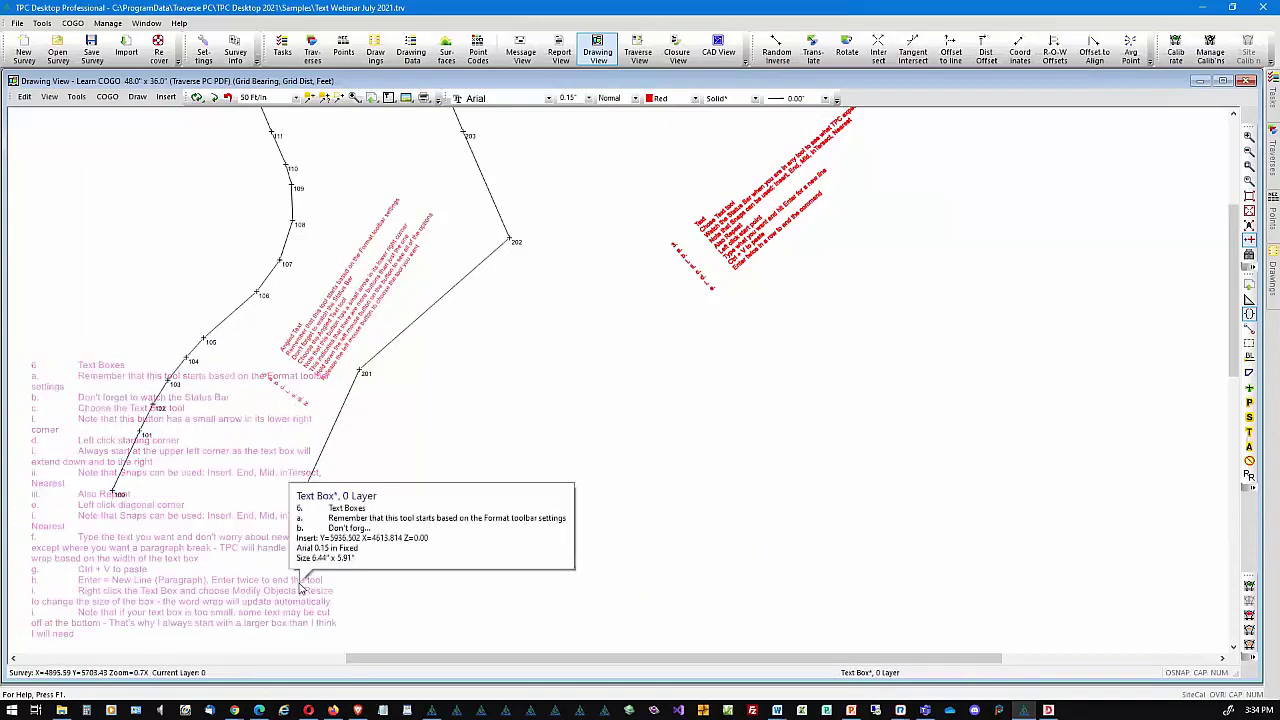
Start resizing the Text Boxes note, try to move it by its resize frame, and end the resizing
{"action": "right_click", "coordinate": [299, 588]}
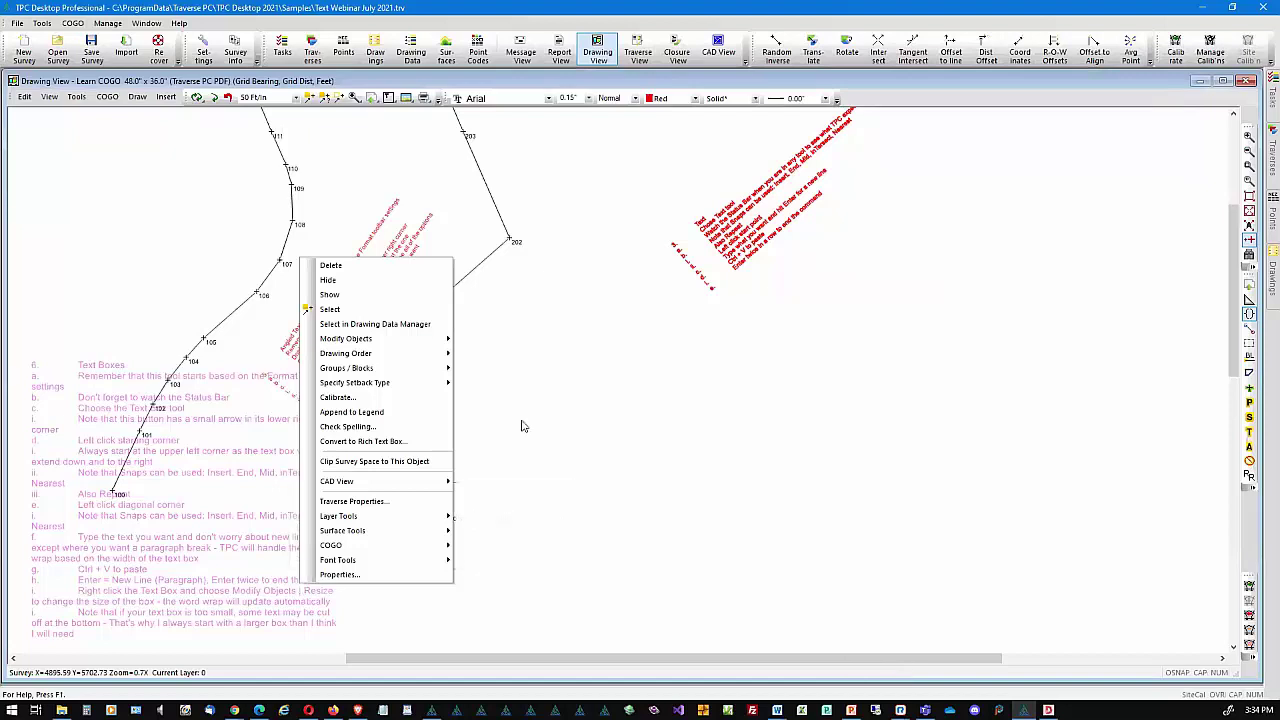
{"action": "mouse_move", "coordinate": [430, 345]}
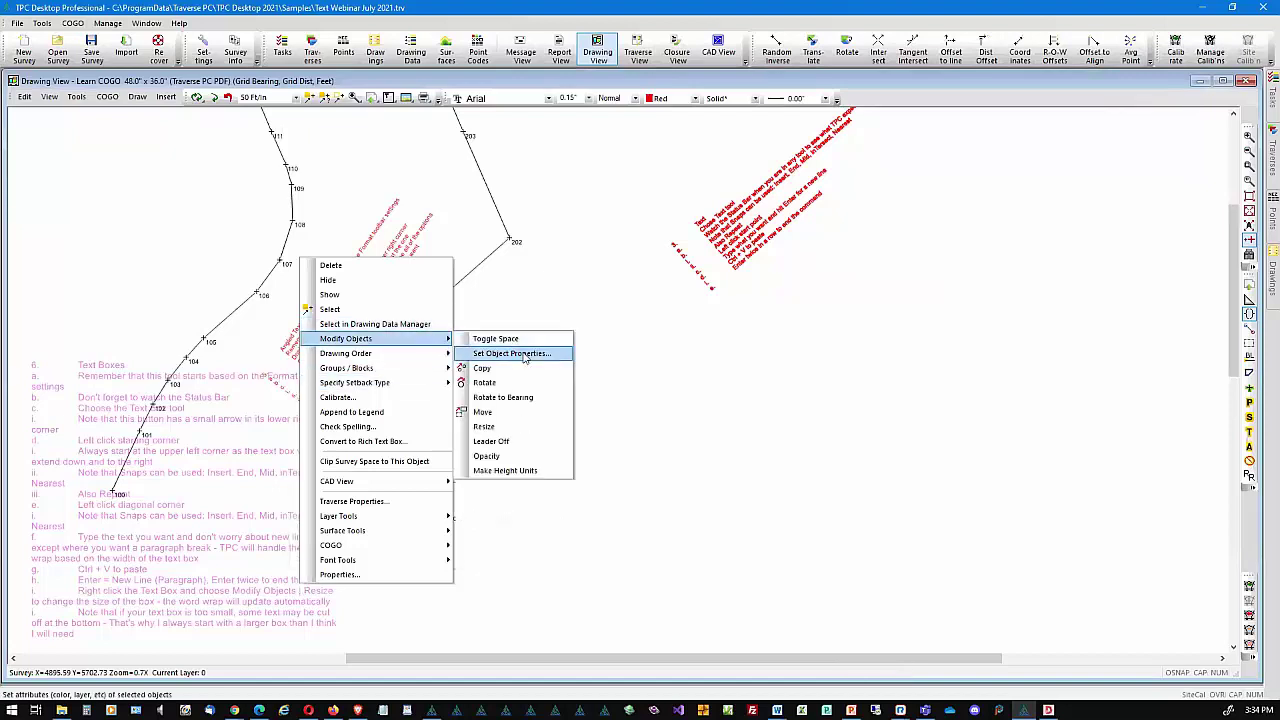
{"action": "left_click", "coordinate": [520, 426]}
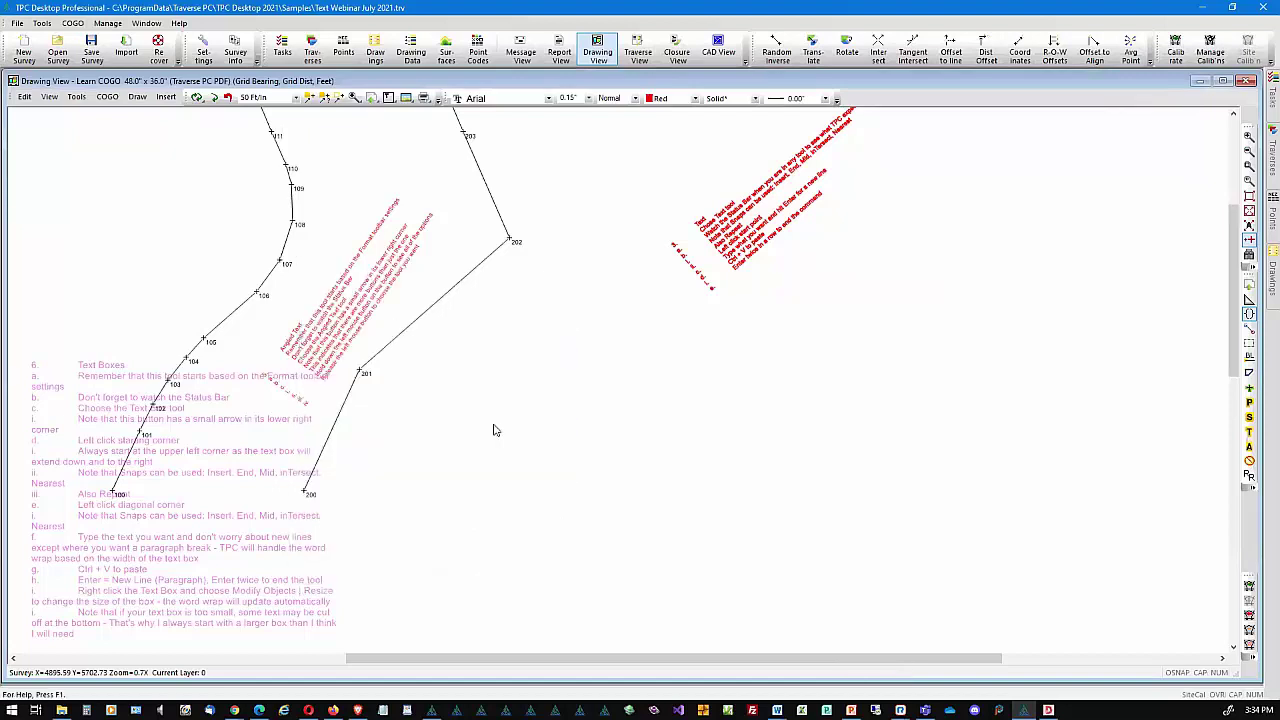
{"action": "left_click_drag", "start_coordinate": [185, 549], "coordinate": [239, 398]}
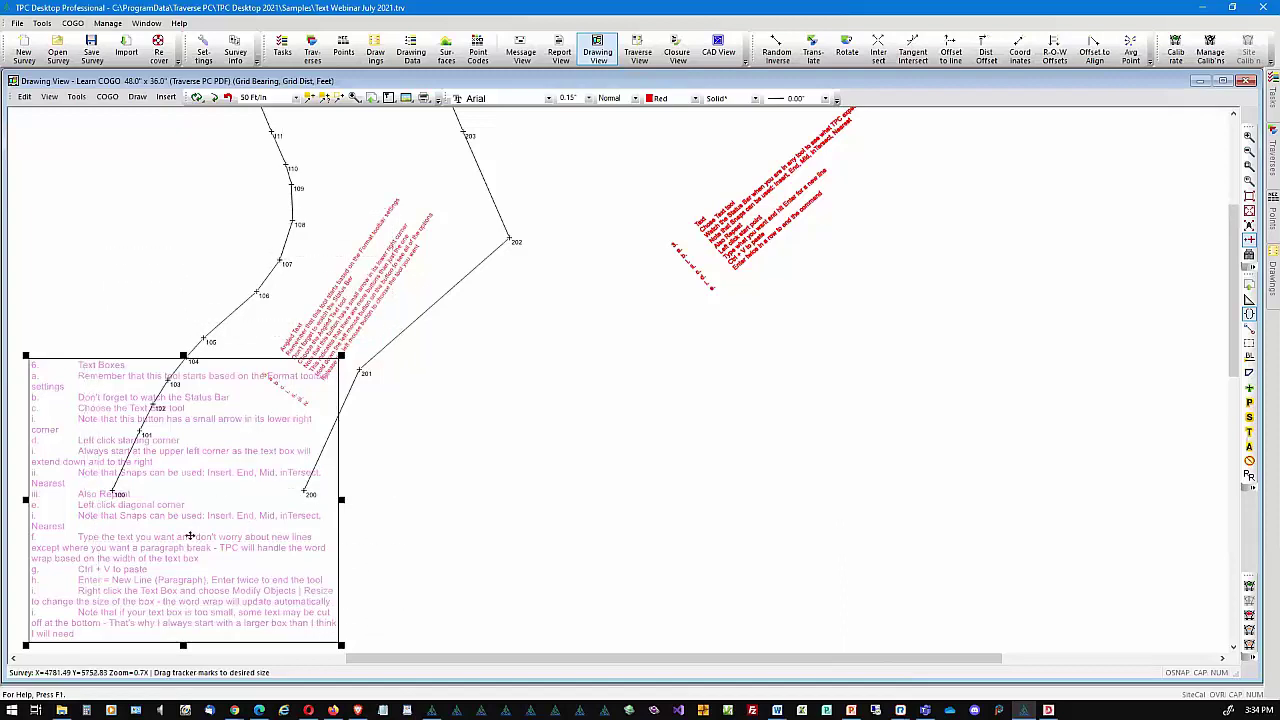
{"action": "left_click_drag", "start_coordinate": [191, 537], "coordinate": [287, 483]}
{"action": "left_click", "coordinate": [446, 485]}
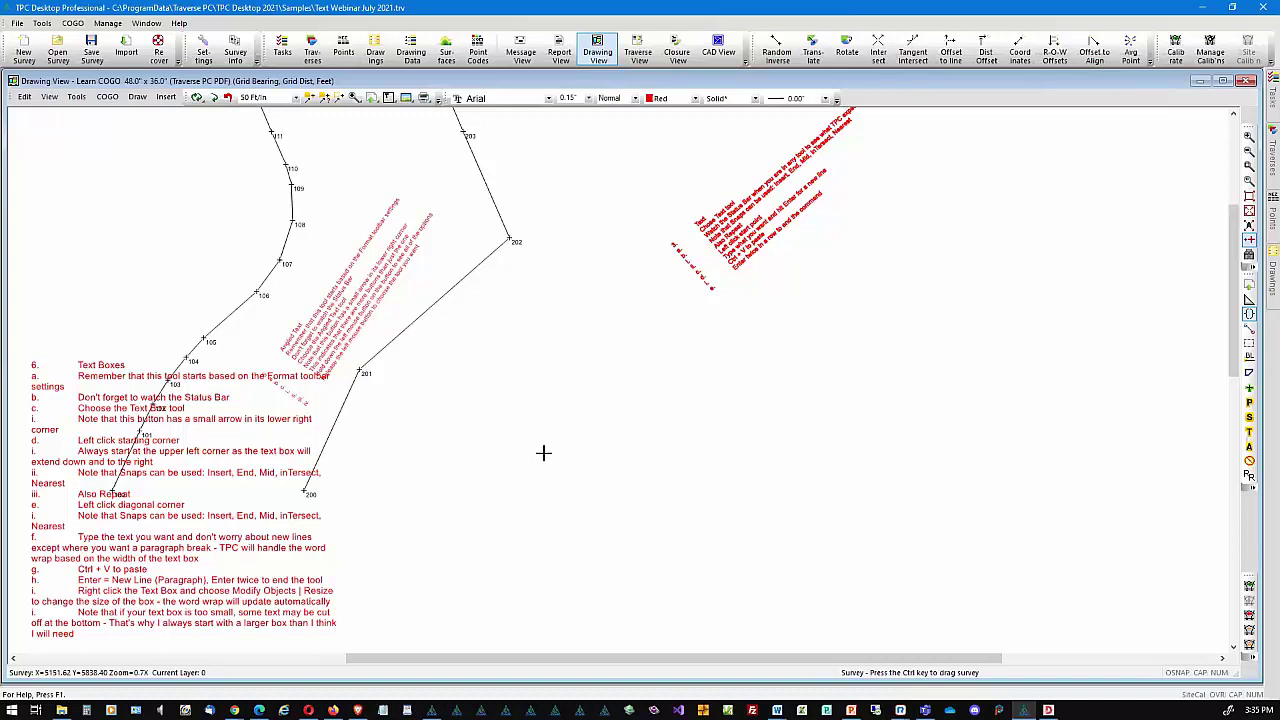
Draw a large rich text box in the empty area below point 202, starting from its upper-left corner
{"action": "left_click", "coordinate": [390, 98]}
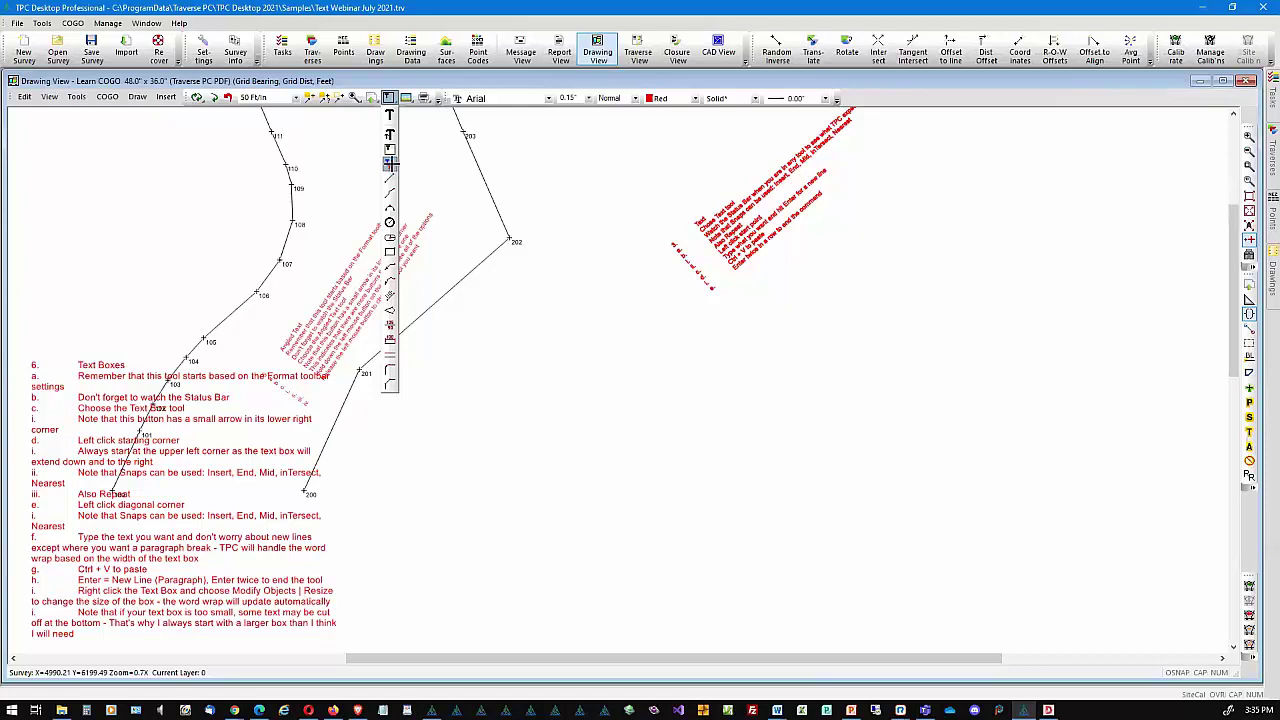
{"action": "left_click", "coordinate": [392, 166]}
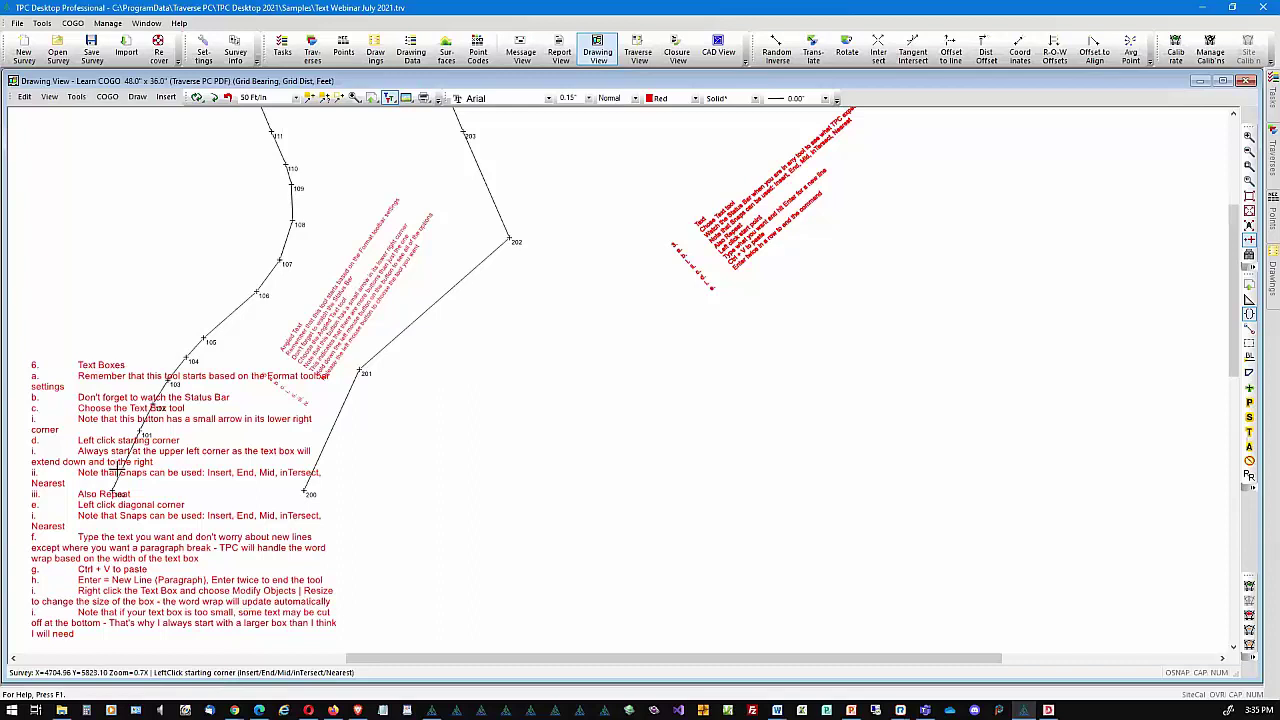
{"action": "left_click", "coordinate": [494, 324]}
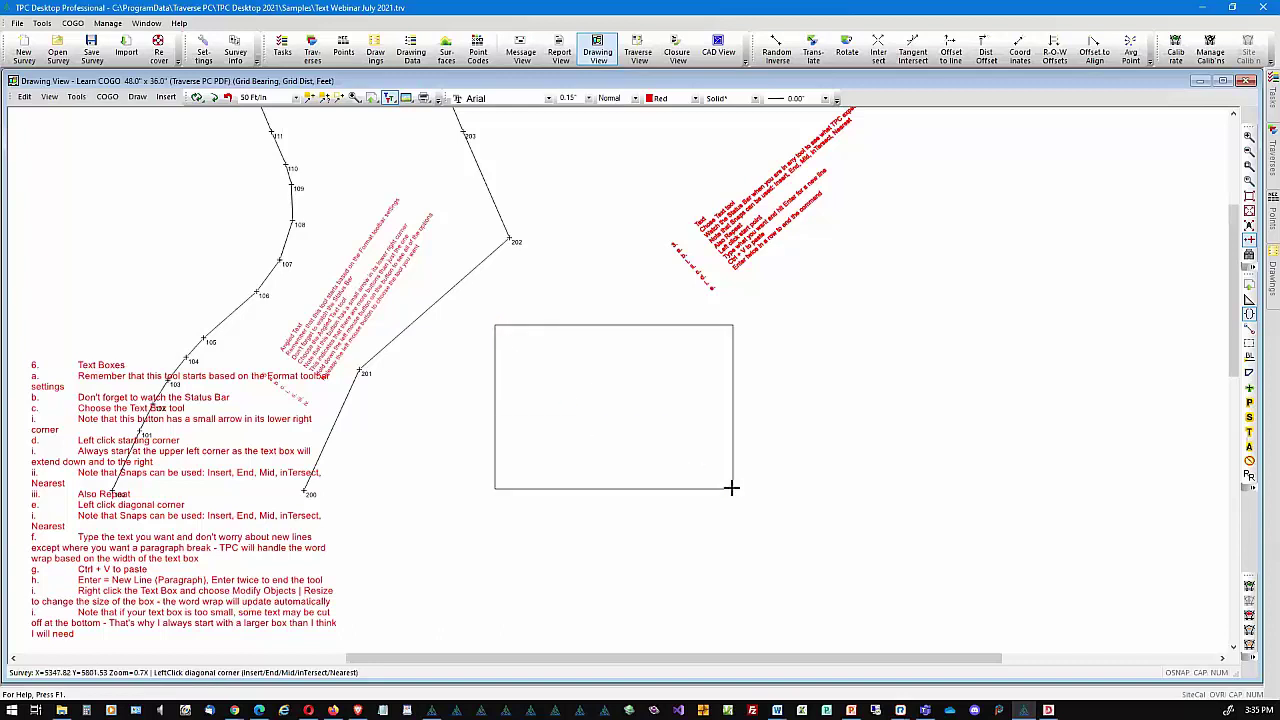
{"action": "left_click", "coordinate": [935, 623]}
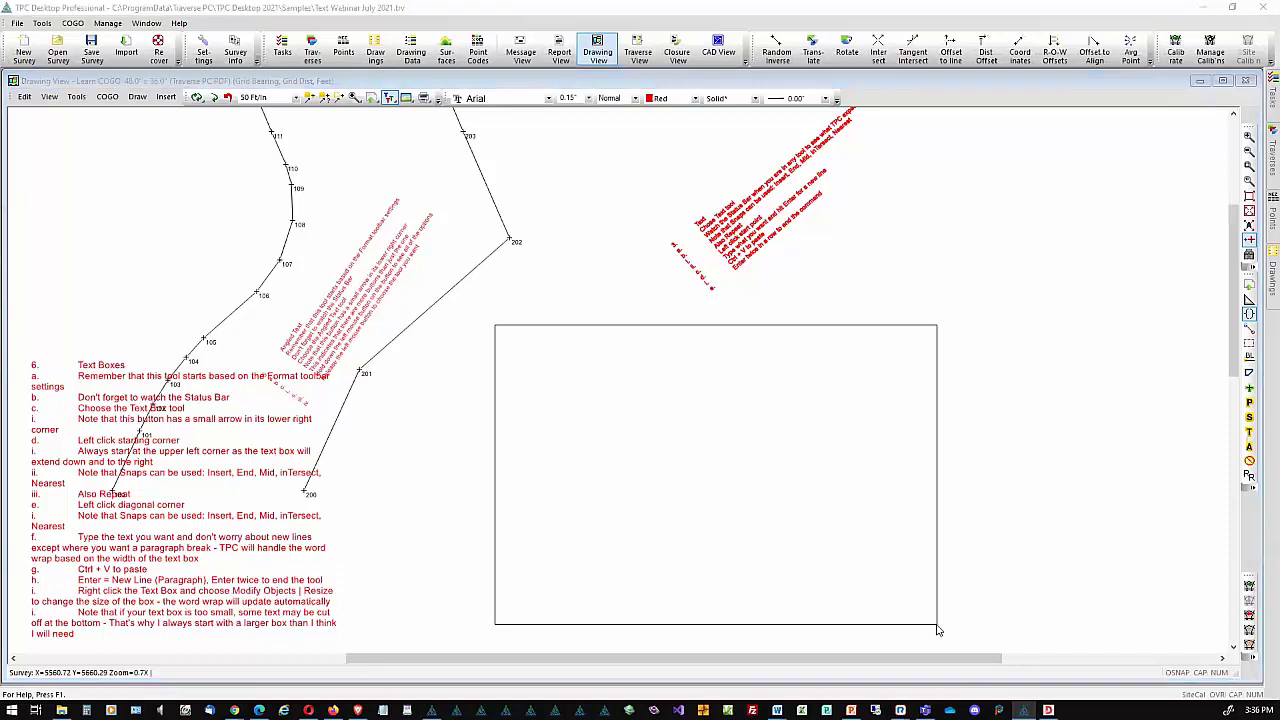
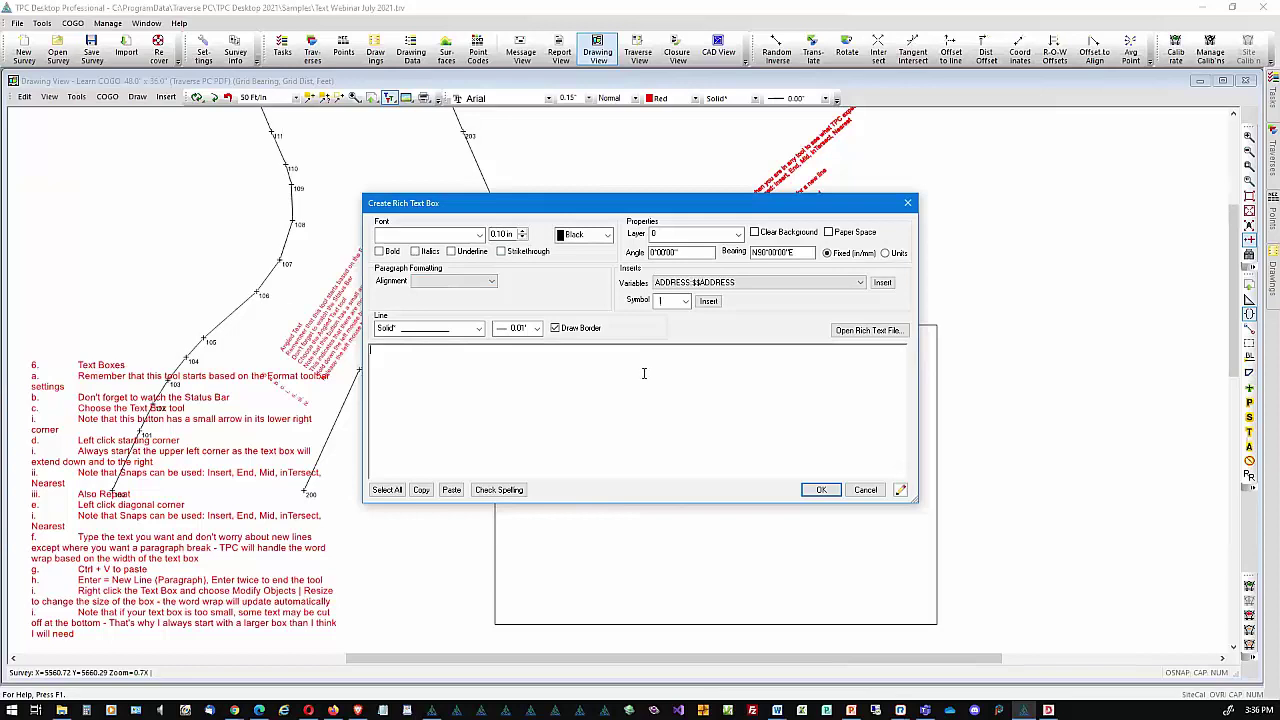
Set the paragraph alignment to Center and enter HEADER as the first line of the rich text
{"action": "left_click", "coordinate": [597, 358]}
{"action": "left_click", "coordinate": [522, 231]}
{"action": "left_click", "coordinate": [492, 283]}
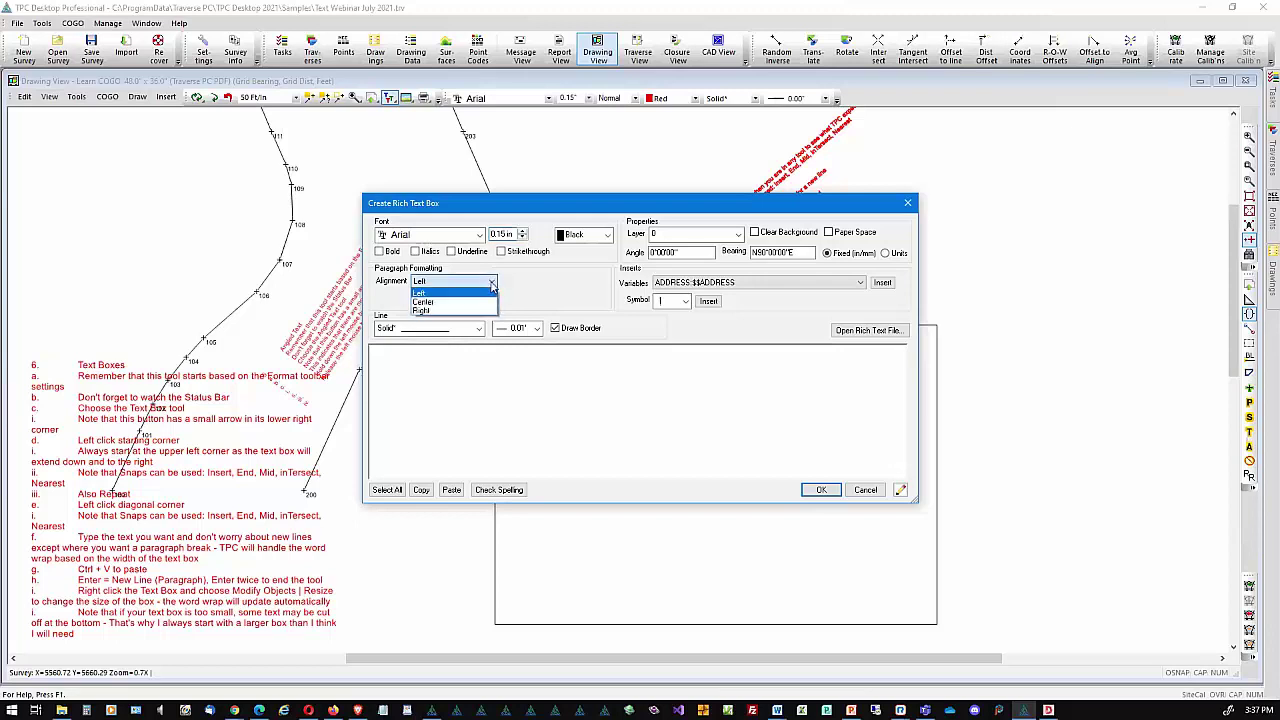
{"action": "left_click", "coordinate": [453, 302]}
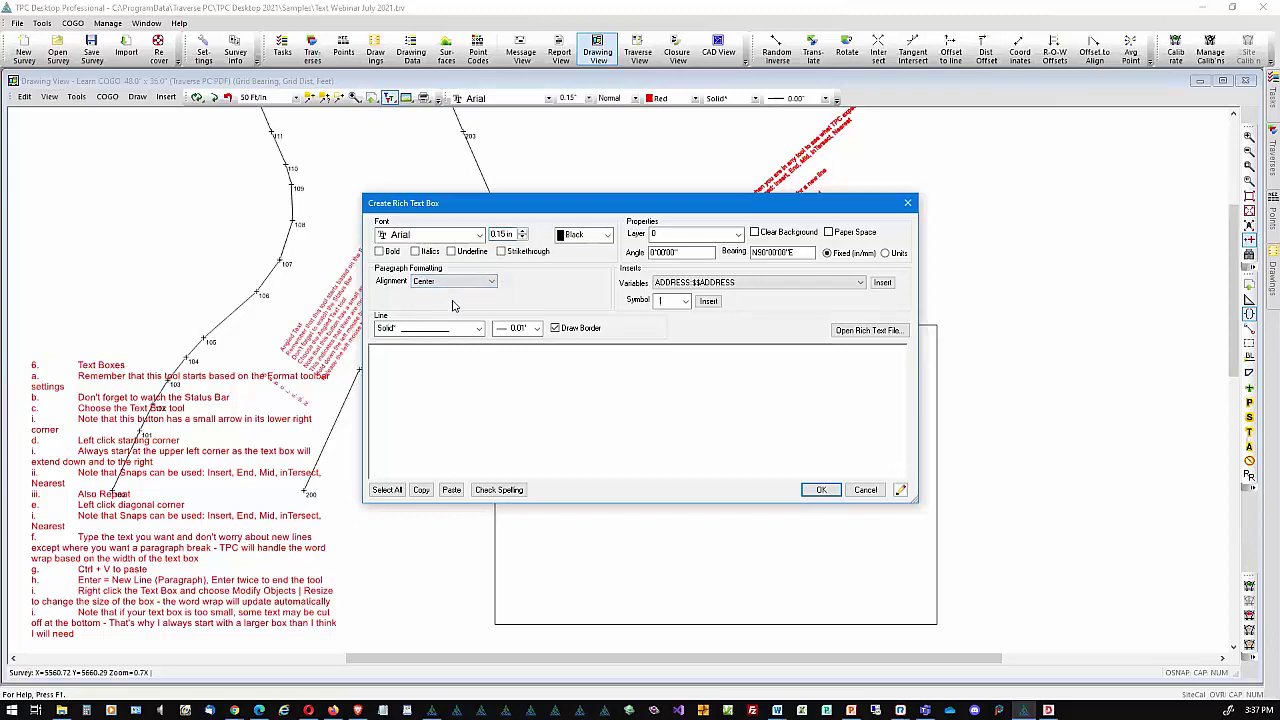
{"action": "left_click", "coordinate": [506, 356]}
{"action": "type", "text": "HEADER"}
Enlarge the HEADER text and add a left-aligned second line reading "S;LJKDF ;LDSFJ A;LDK FJ"
{"action": "left_click", "coordinate": [493, 283]}
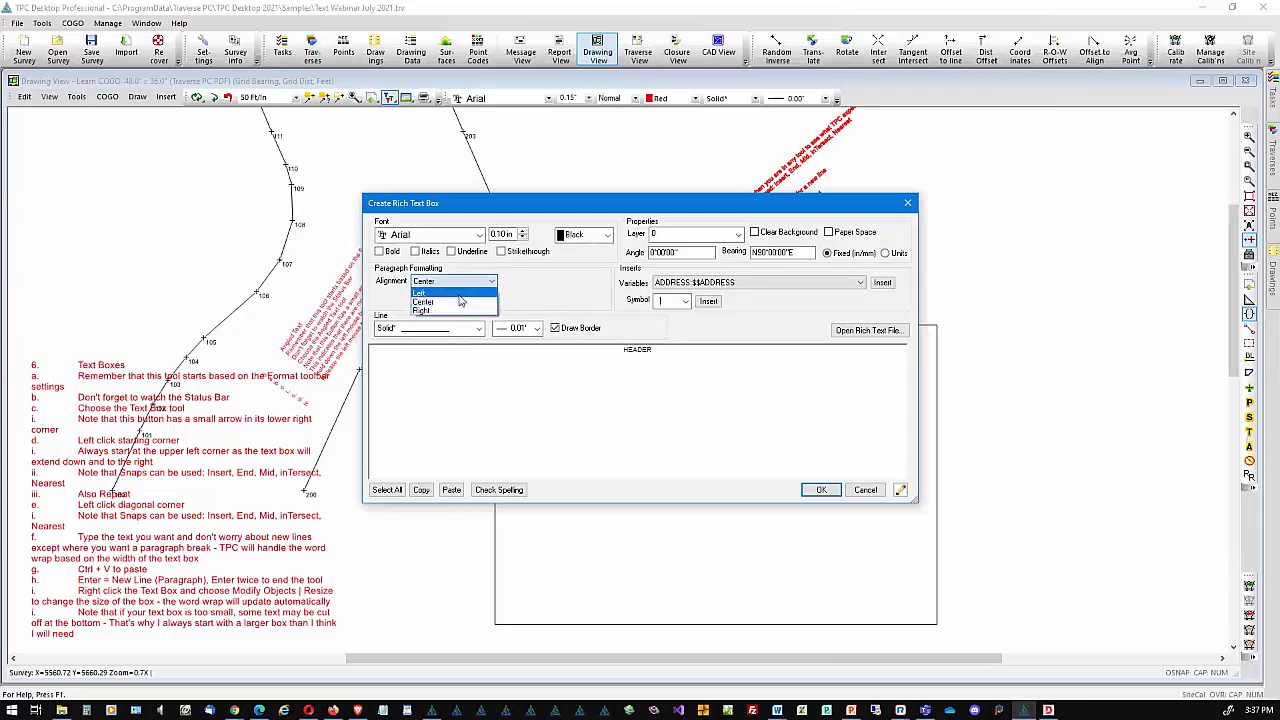
{"action": "left_click", "coordinate": [459, 293]}
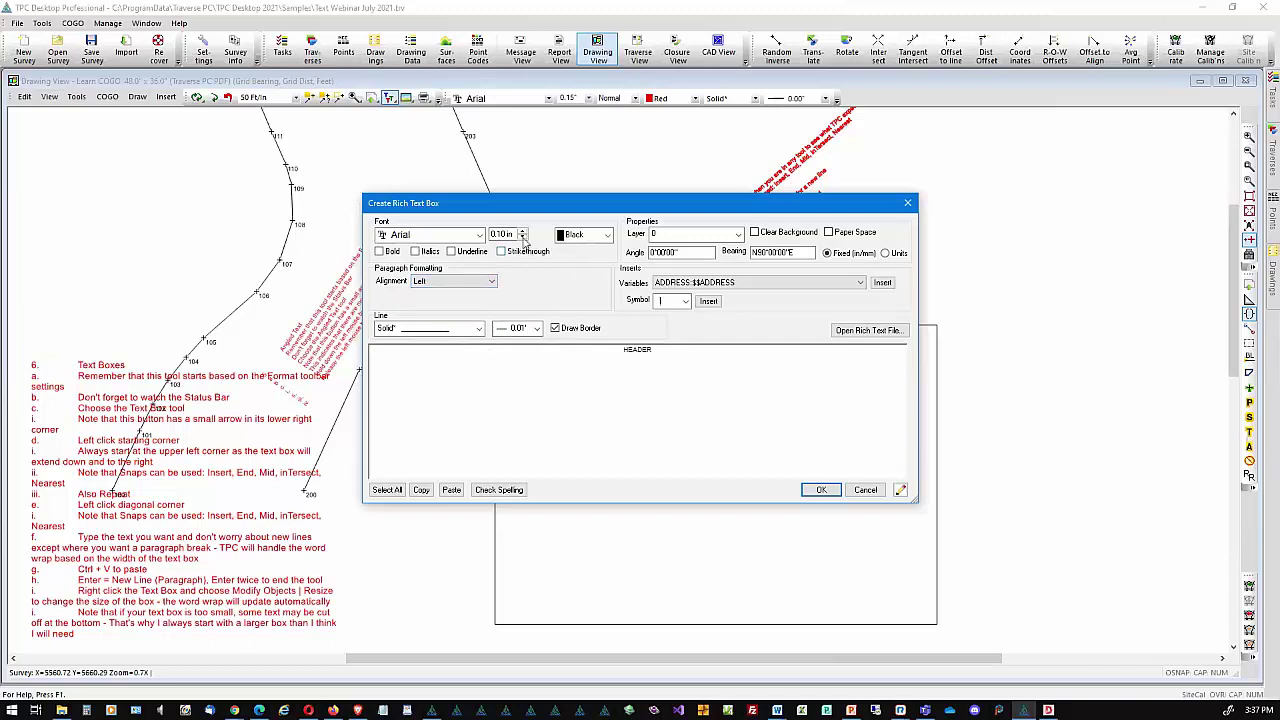
{"action": "left_click", "coordinate": [641, 350]}
{"action": "double_click", "coordinate": [648, 350]}
{"action": "left_click", "coordinate": [522, 231]}
{"action": "left_click", "coordinate": [522, 231]}
{"action": "left_click", "coordinate": [522, 231]}
{"action": "left_click", "coordinate": [521, 231]}
{"action": "left_click", "coordinate": [521, 231]}
{"action": "left_click", "coordinate": [703, 357]}
{"action": "type", "text": "S:LJKDF ;LDSFJ A:LDK F;"}
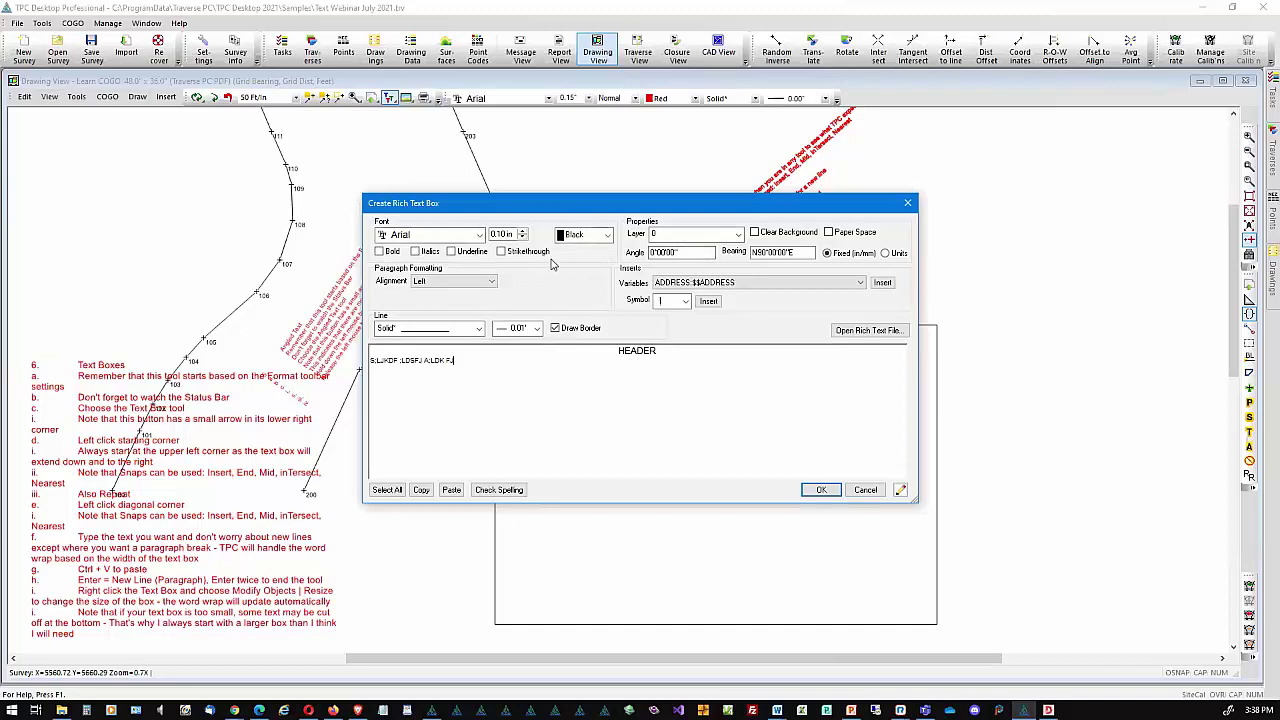
Enlarge only the letter A in HEADER to 0.35 in and make it bold, italic and underlined
{"action": "left_click", "coordinate": [636, 350]}
{"action": "key", "text": "shift+Right"}
{"action": "left_click", "coordinate": [521, 234]}
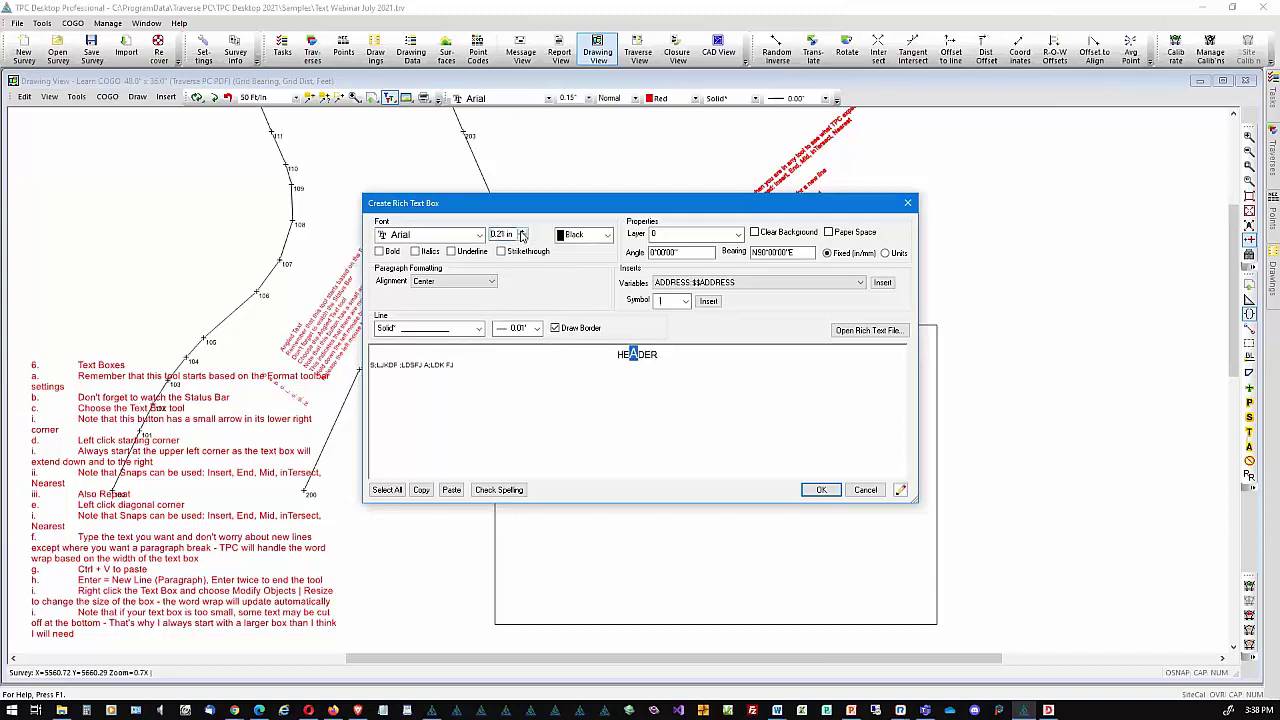
{"action": "left_click", "coordinate": [521, 233]}
{"action": "left_click", "coordinate": [521, 233]}
{"action": "left_click", "coordinate": [502, 252]}
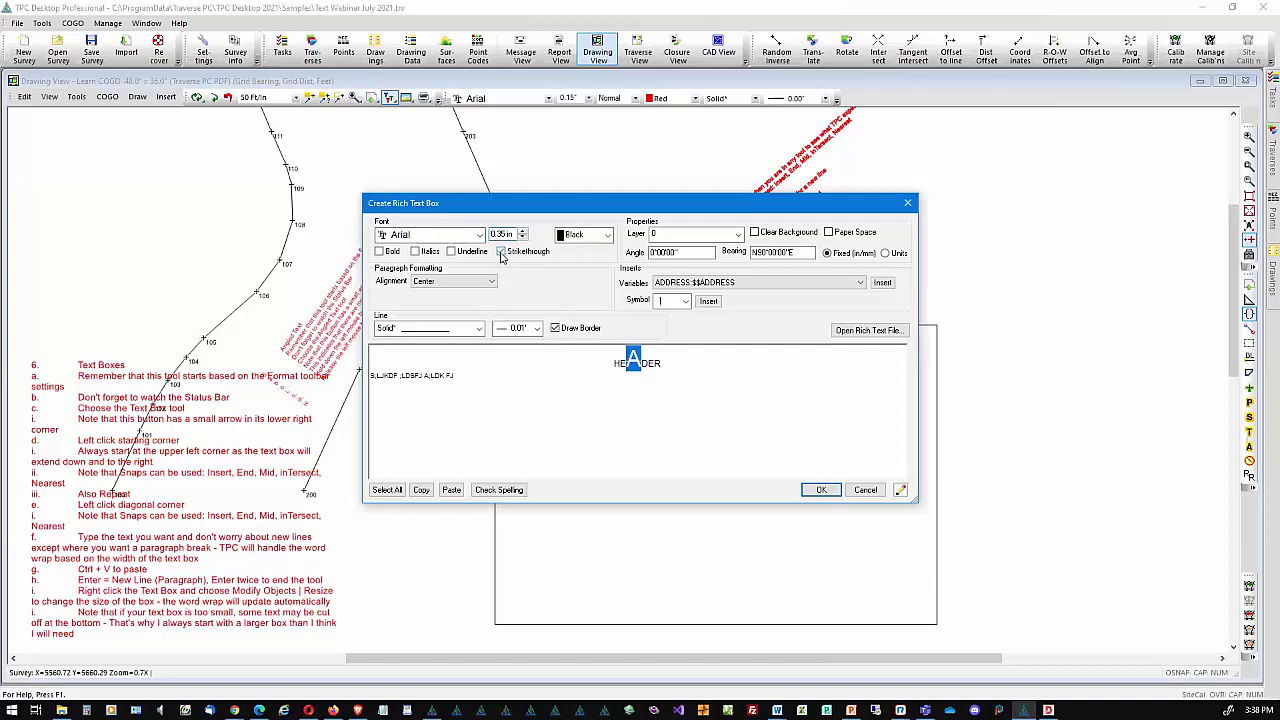
{"action": "left_click", "coordinate": [454, 253]}
{"action": "left_click", "coordinate": [415, 252]}
{"action": "left_click", "coordinate": [385, 253]}
Try Center and Right alignment on the second line, and insert the current symbol and the $$ADDRESS variable into it
{"action": "left_click", "coordinate": [408, 375]}
{"action": "left_click", "coordinate": [488, 284]}
{"action": "left_click", "coordinate": [462, 306]}
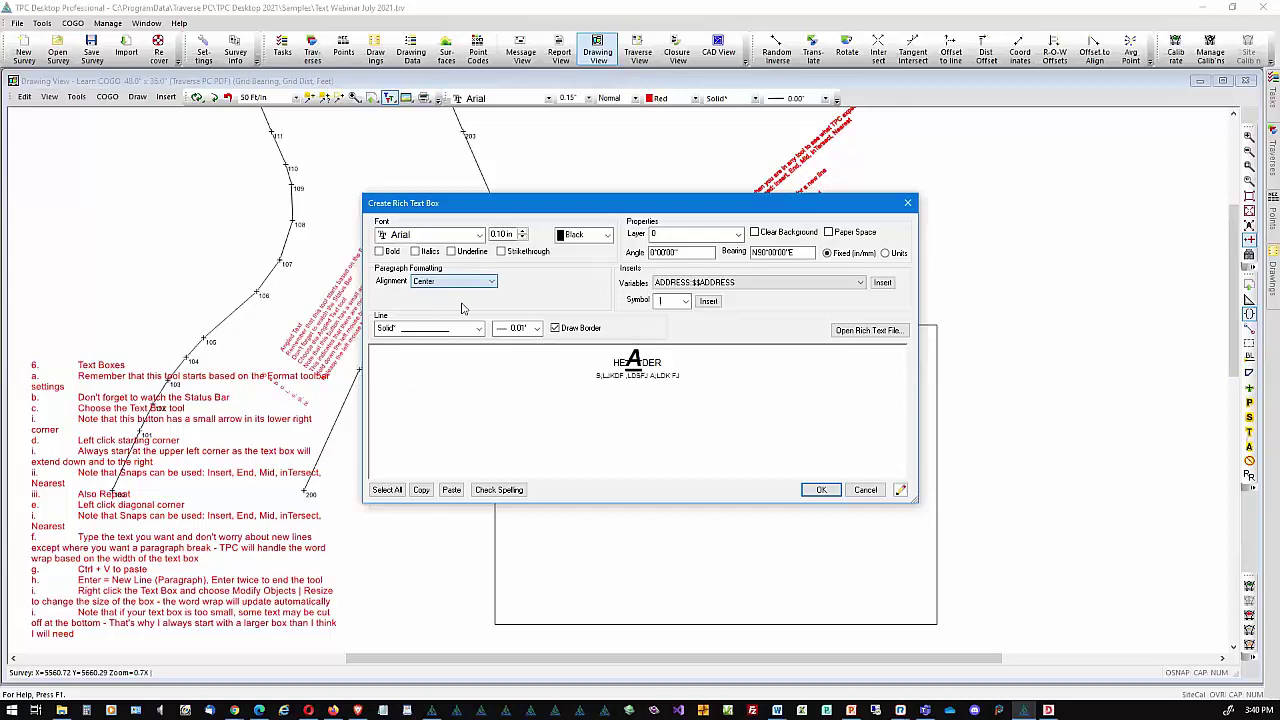
{"action": "left_click", "coordinate": [490, 282]}
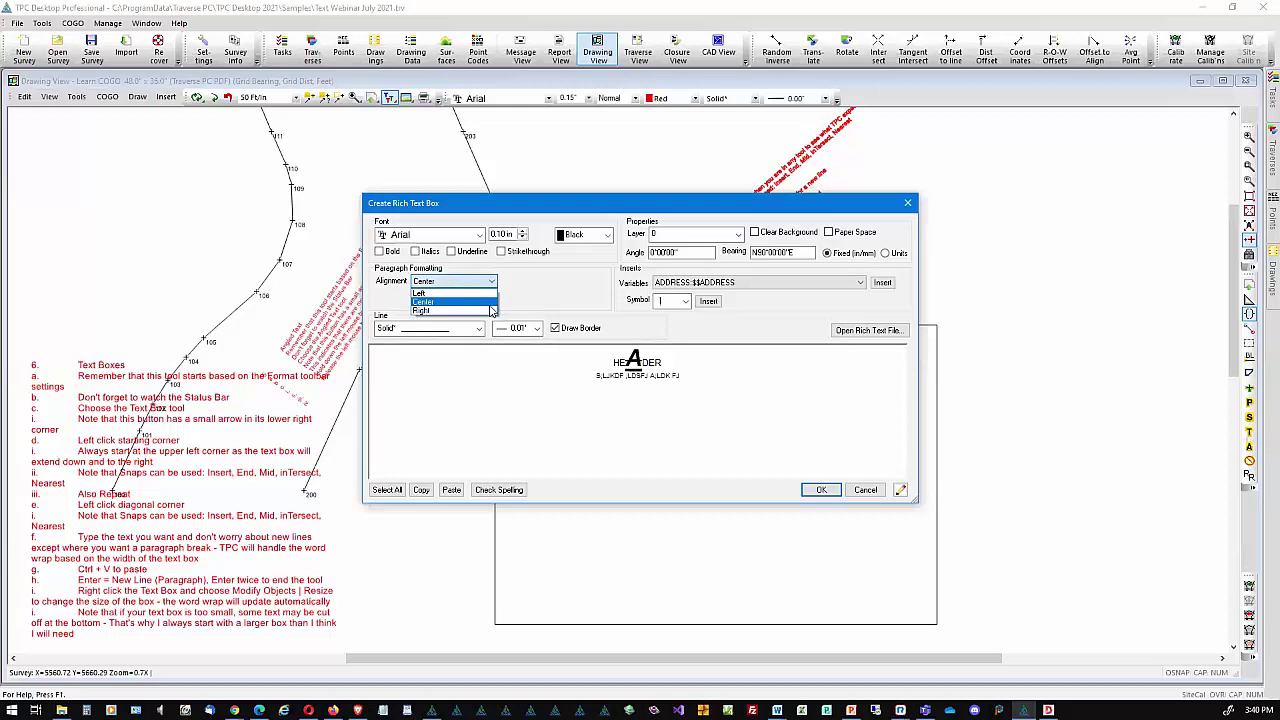
{"action": "left_click", "coordinate": [490, 311]}
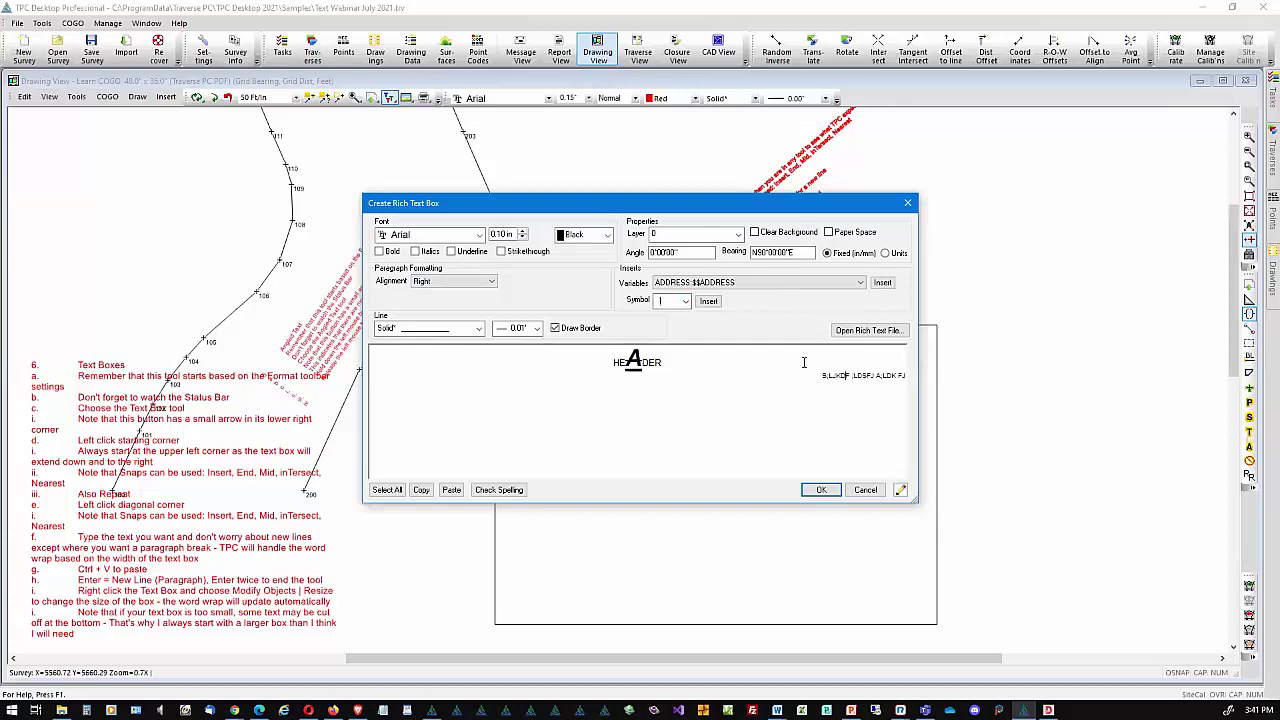
{"action": "left_click", "coordinate": [707, 301]}
{"action": "left_click", "coordinate": [882, 283]}
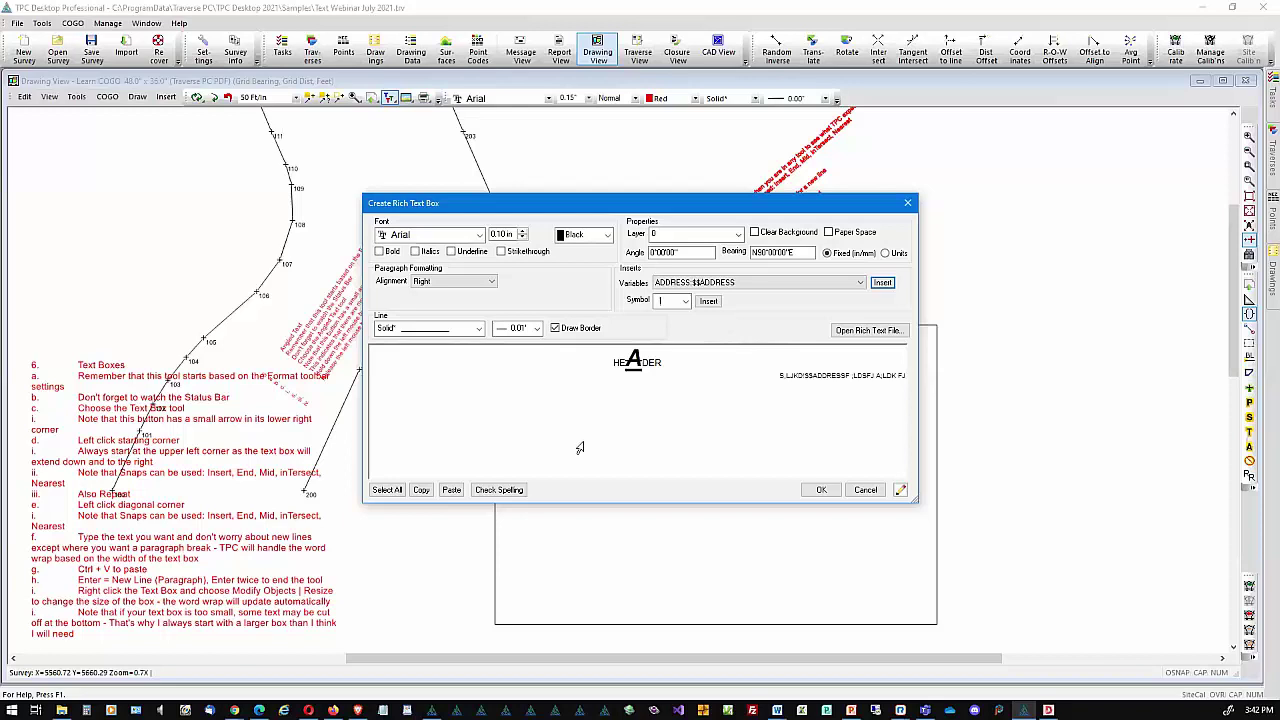
Delete all the sample text and load TOPOGRAPHIC SURVEY.rtf from the Rich Text DWGs folder into the rich text box
{"action": "left_click", "coordinate": [386, 489]}
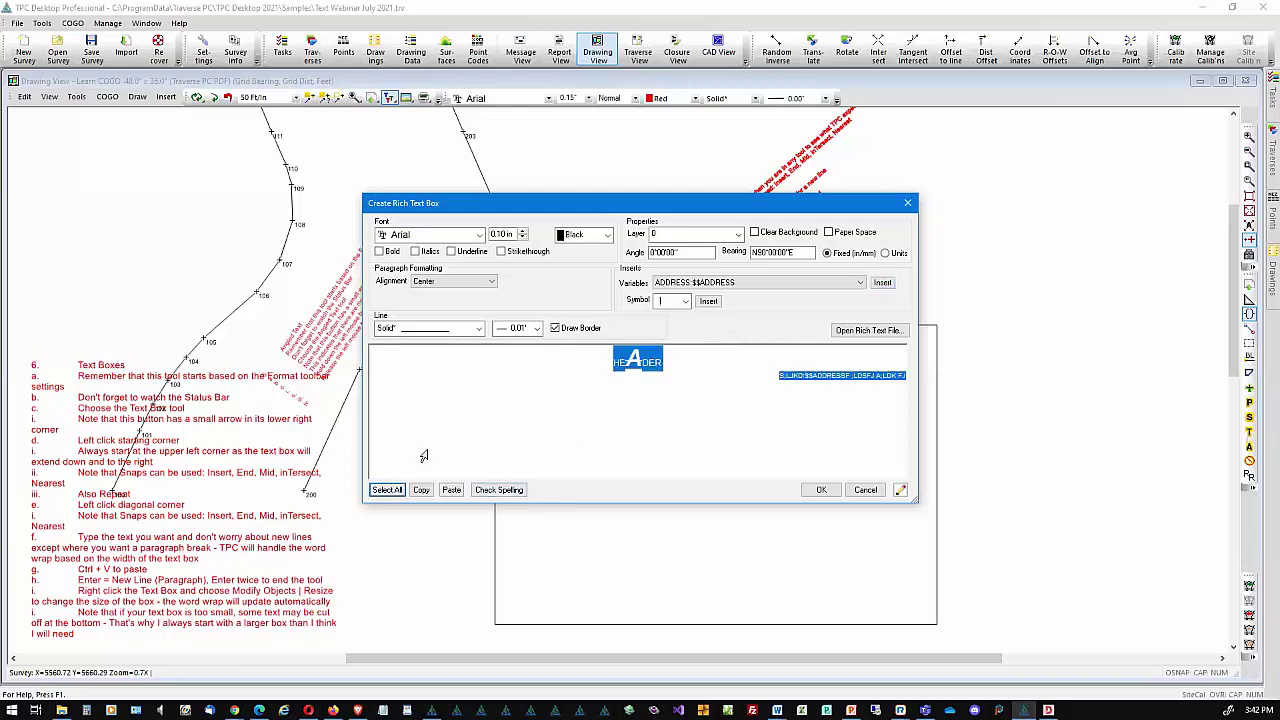
{"action": "key", "text": "Delete"}
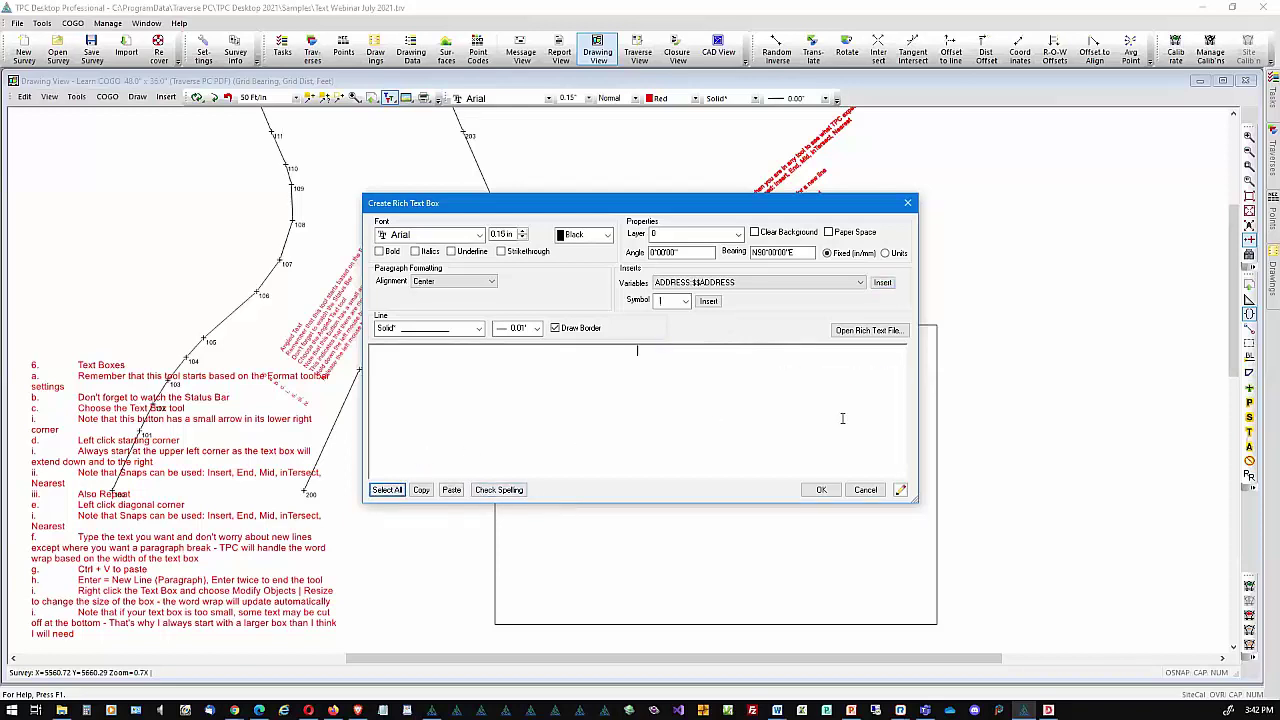
{"action": "left_click", "coordinate": [879, 338]}
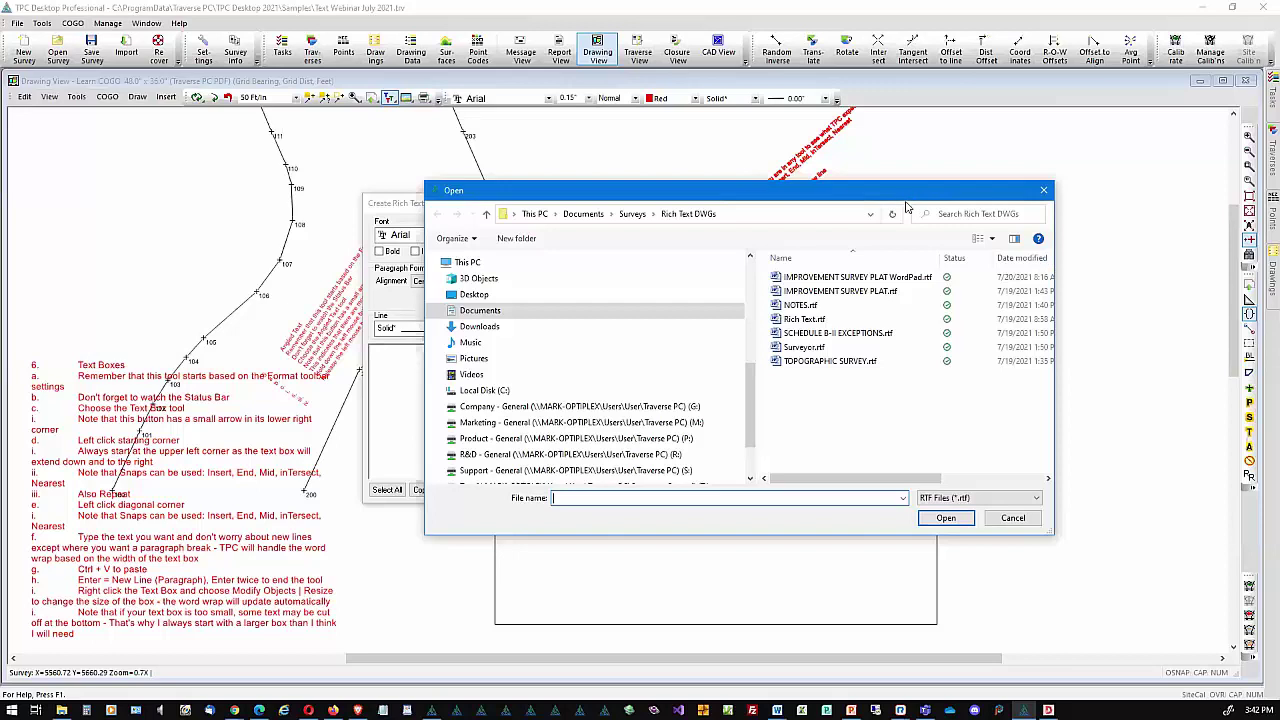
{"action": "left_click_drag", "start_coordinate": [908, 196], "coordinate": [816, 358]}
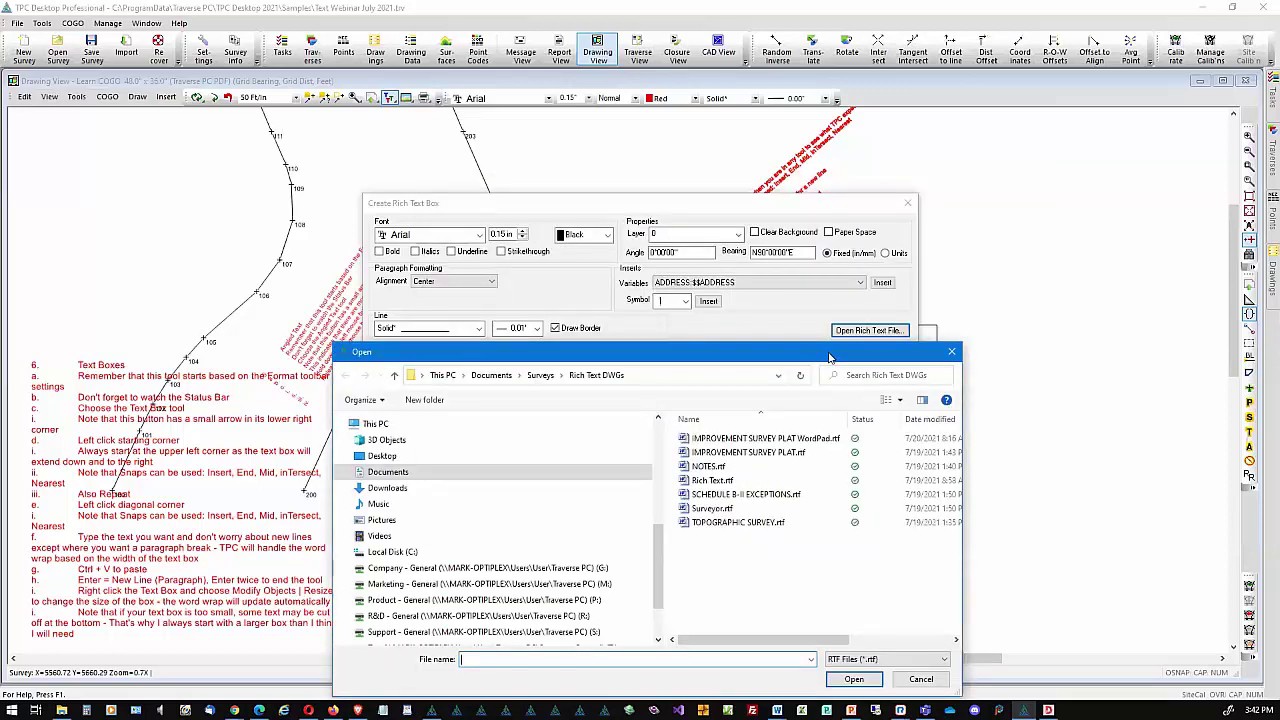
{"action": "left_click_drag", "start_coordinate": [827, 353], "coordinate": [808, 189]}
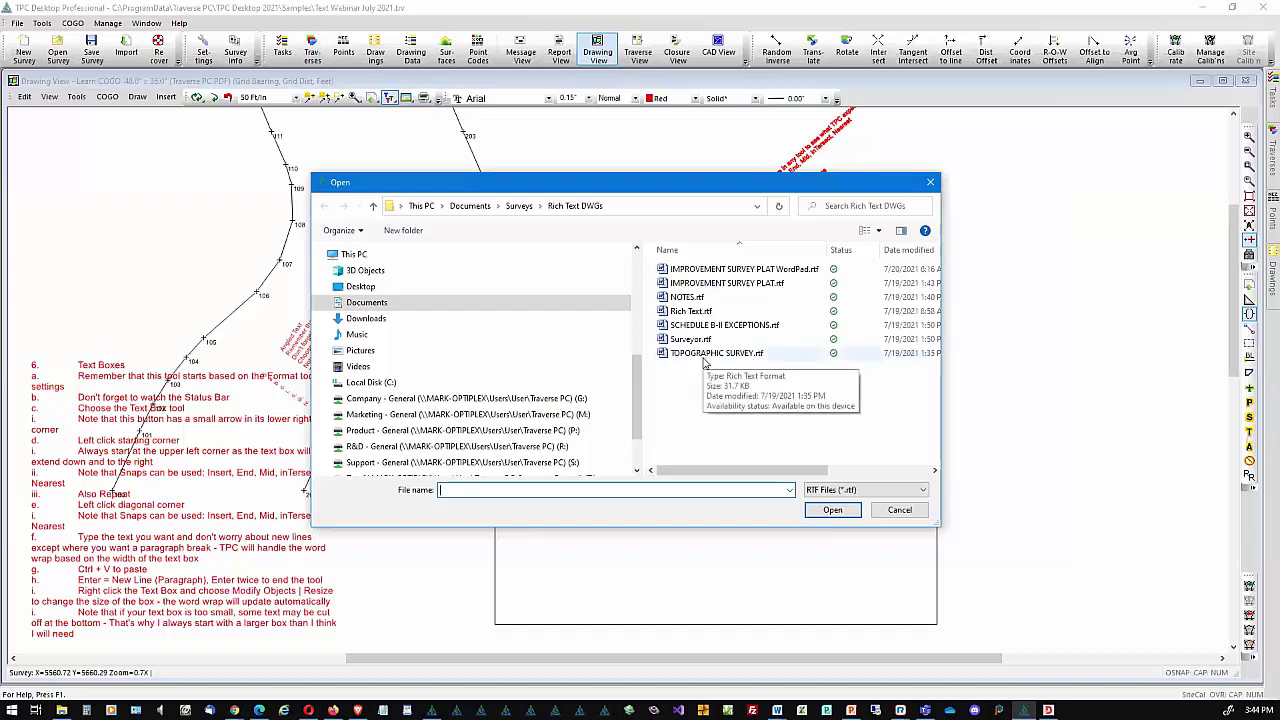
{"action": "double_click", "coordinate": [712, 353]}
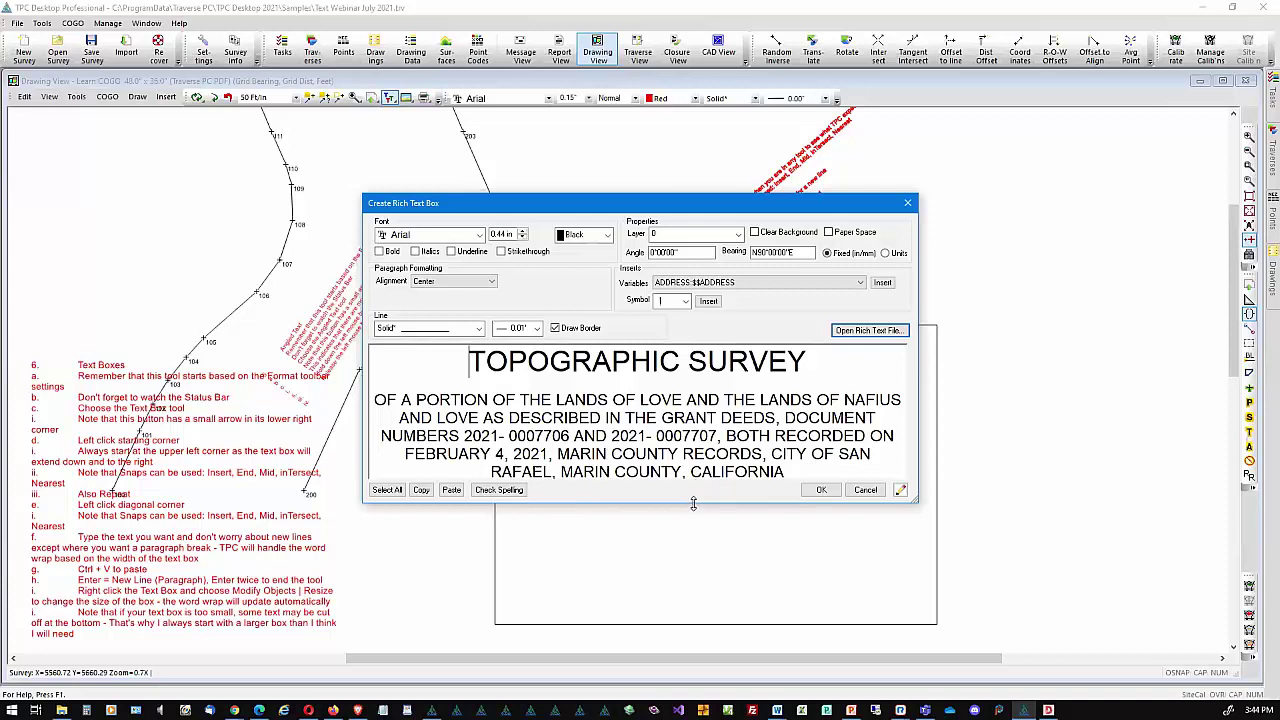
Enlarge the rich text dialog to fit all the loaded text and open that text in WordPad for editing
{"action": "left_click_drag", "start_coordinate": [693, 503], "coordinate": [734, 583]}
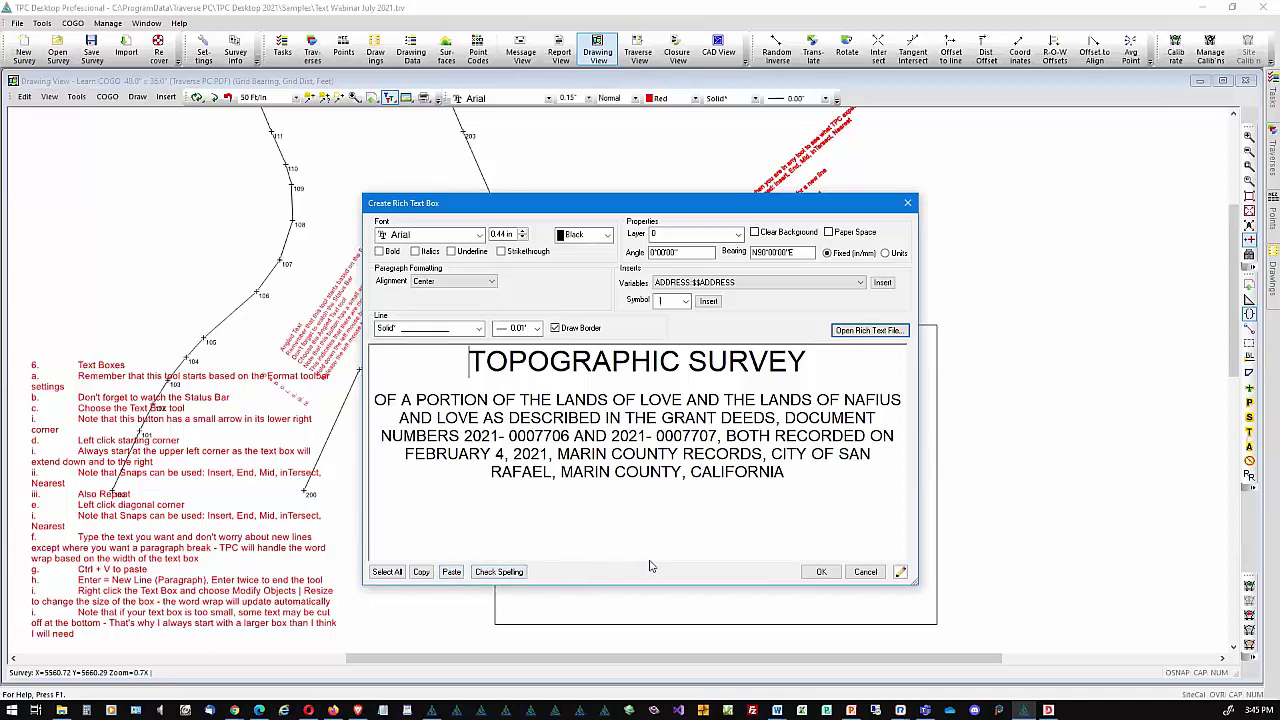
{"action": "left_click", "coordinate": [900, 572]}
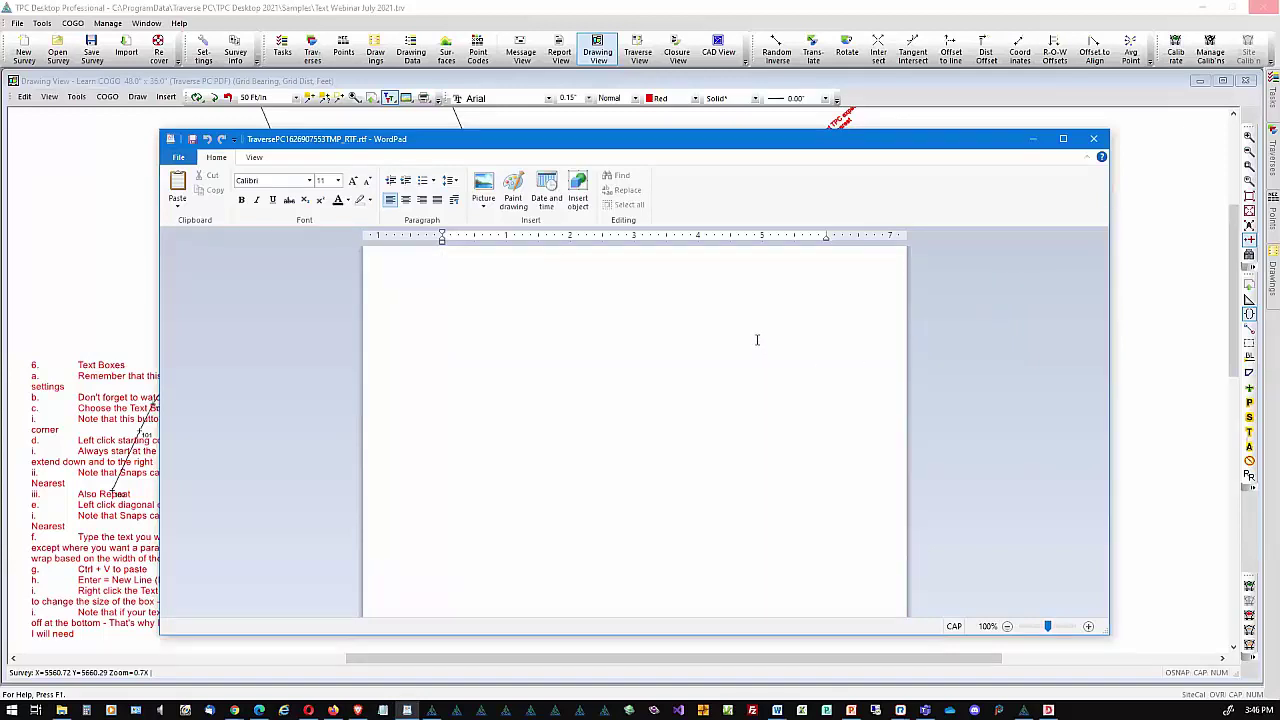
Close WordPad and load IMPROVEMENT SURVEY PLAT.rtf from the Rich Text DWGs folder into the rich text box
{"action": "left_click", "coordinate": [1094, 140]}
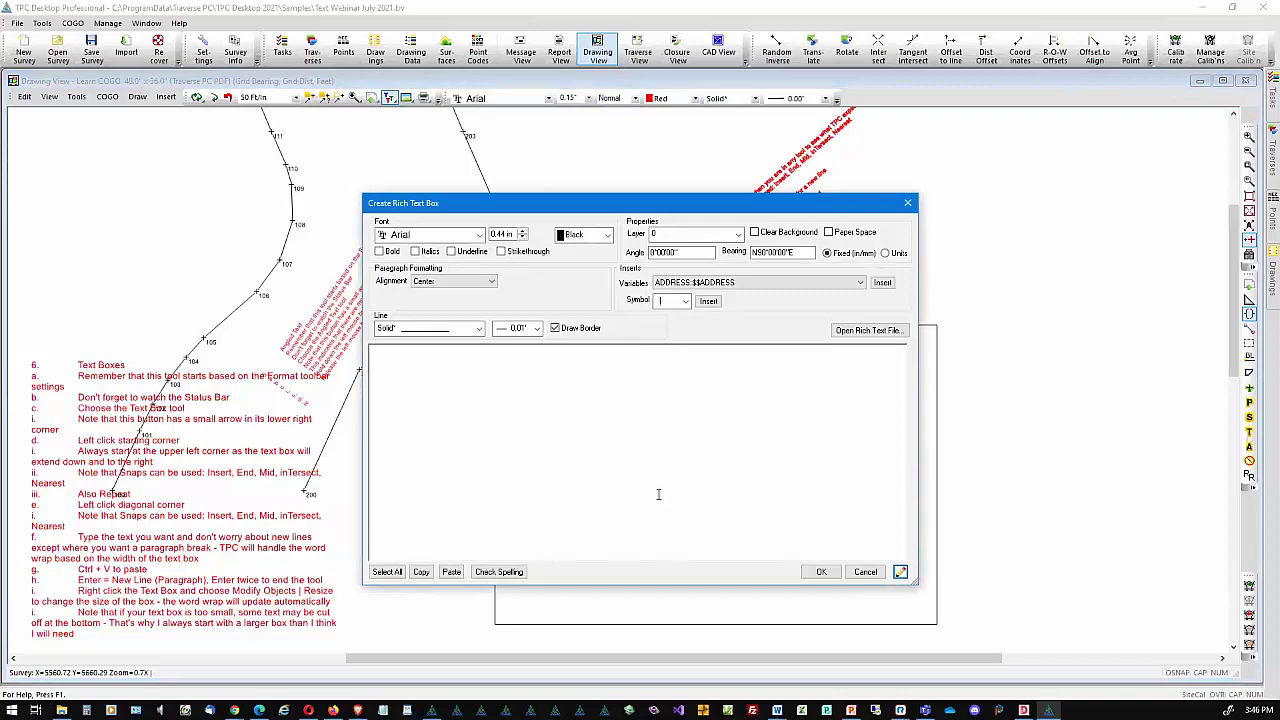
{"action": "left_click", "coordinate": [866, 330]}
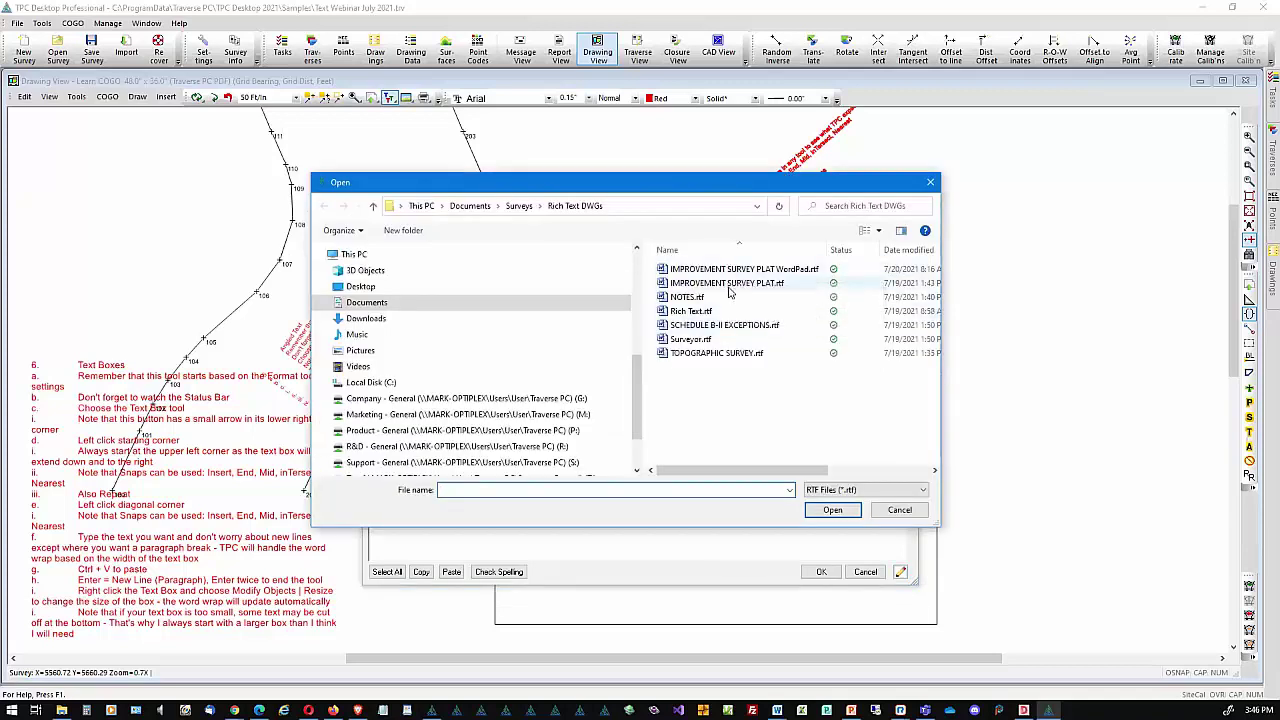
{"action": "left_click", "coordinate": [729, 284]}
{"action": "double_click", "coordinate": [729, 285]}
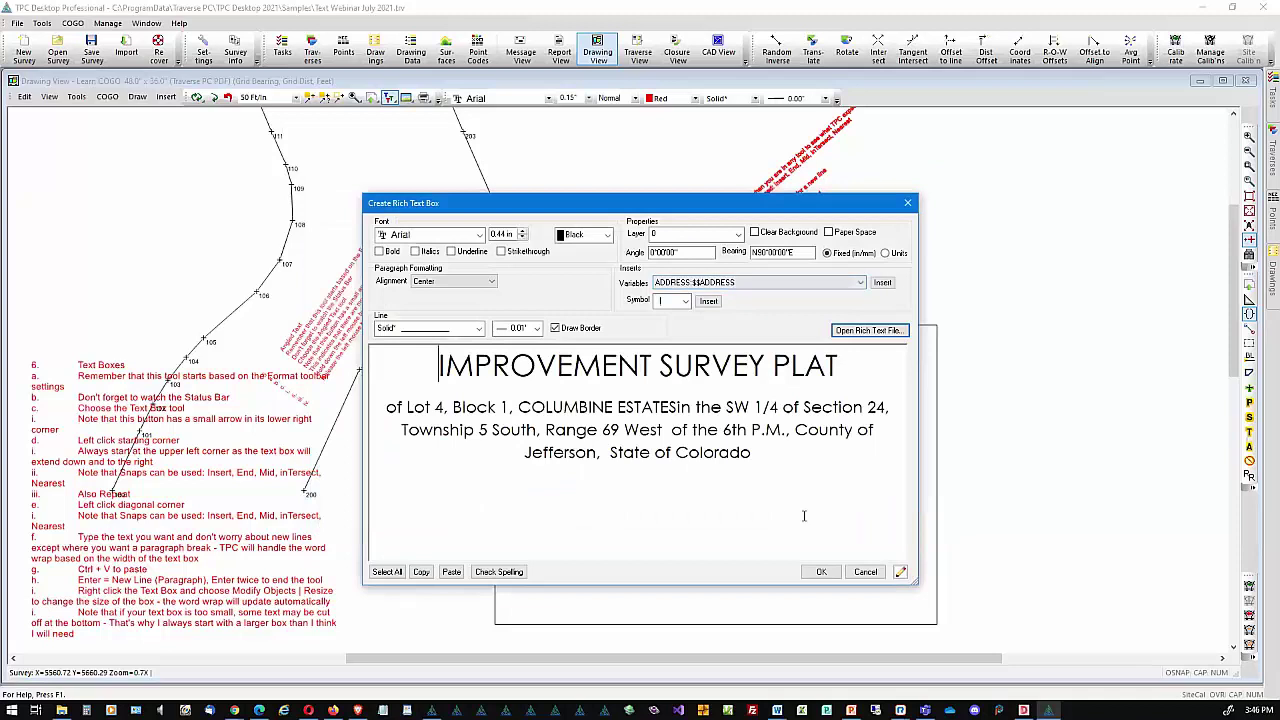
Replace the rich text with NOTES.rtf and try to open it in WordPad for editing
{"action": "left_click", "coordinate": [886, 333]}
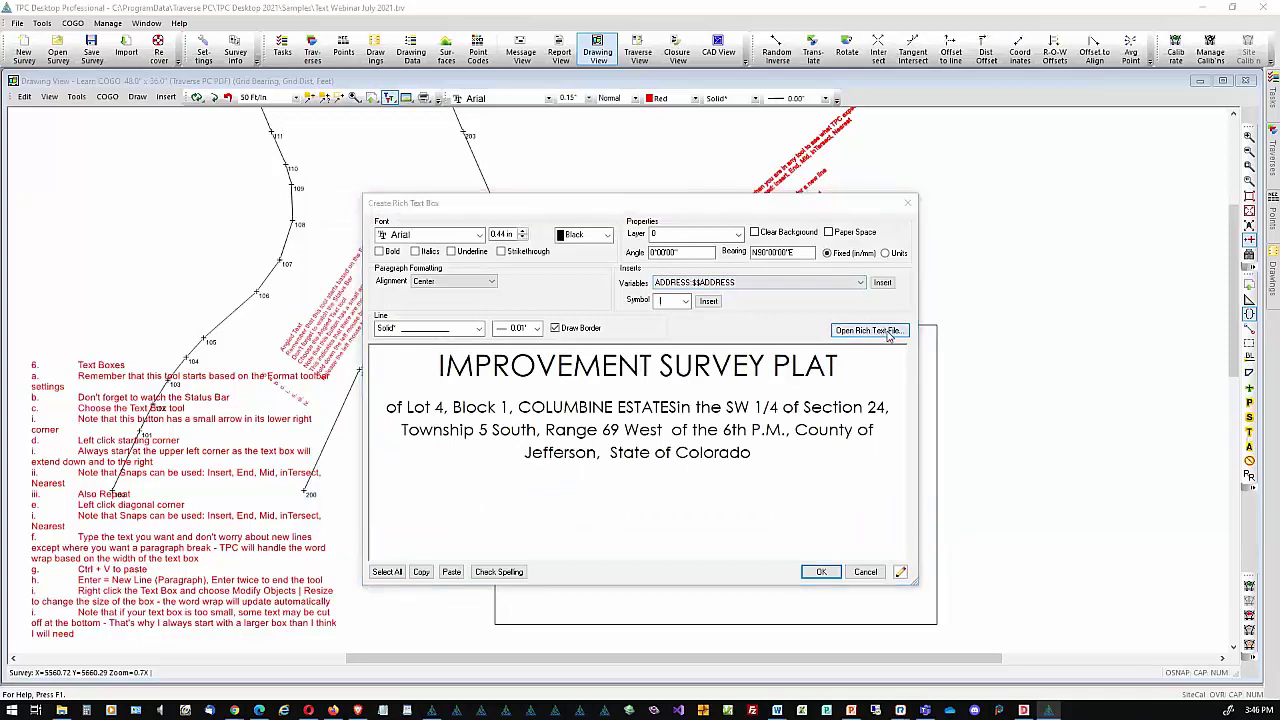
{"action": "double_click", "coordinate": [690, 297]}
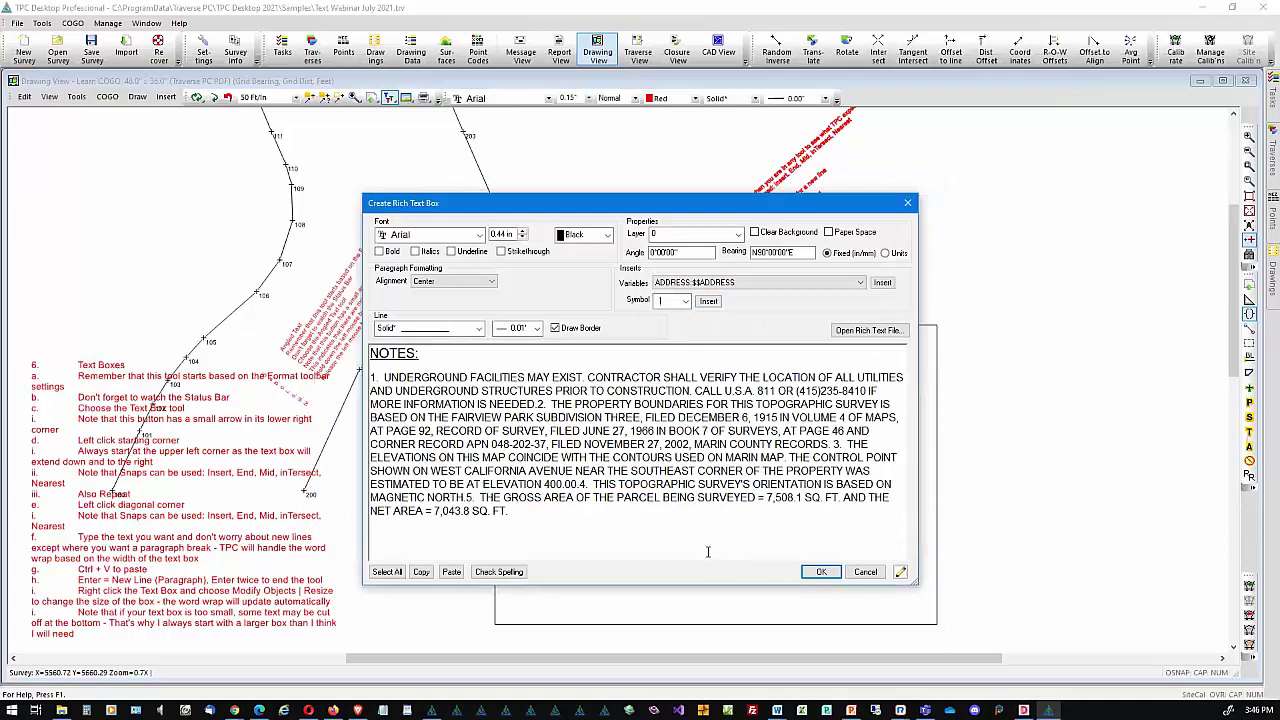
{"action": "left_click", "coordinate": [743, 545]}
{"action": "left_click", "coordinate": [899, 571]}
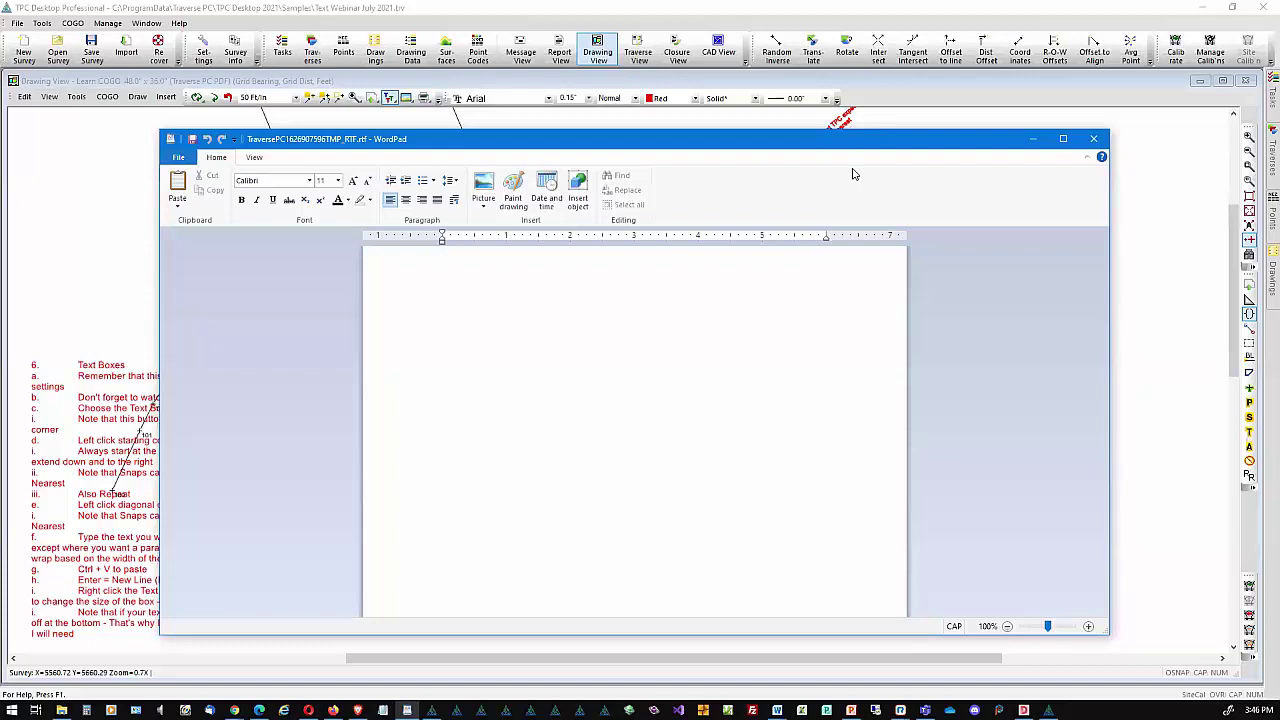
{"action": "left_click_drag", "start_coordinate": [859, 138], "coordinate": [833, 104]}
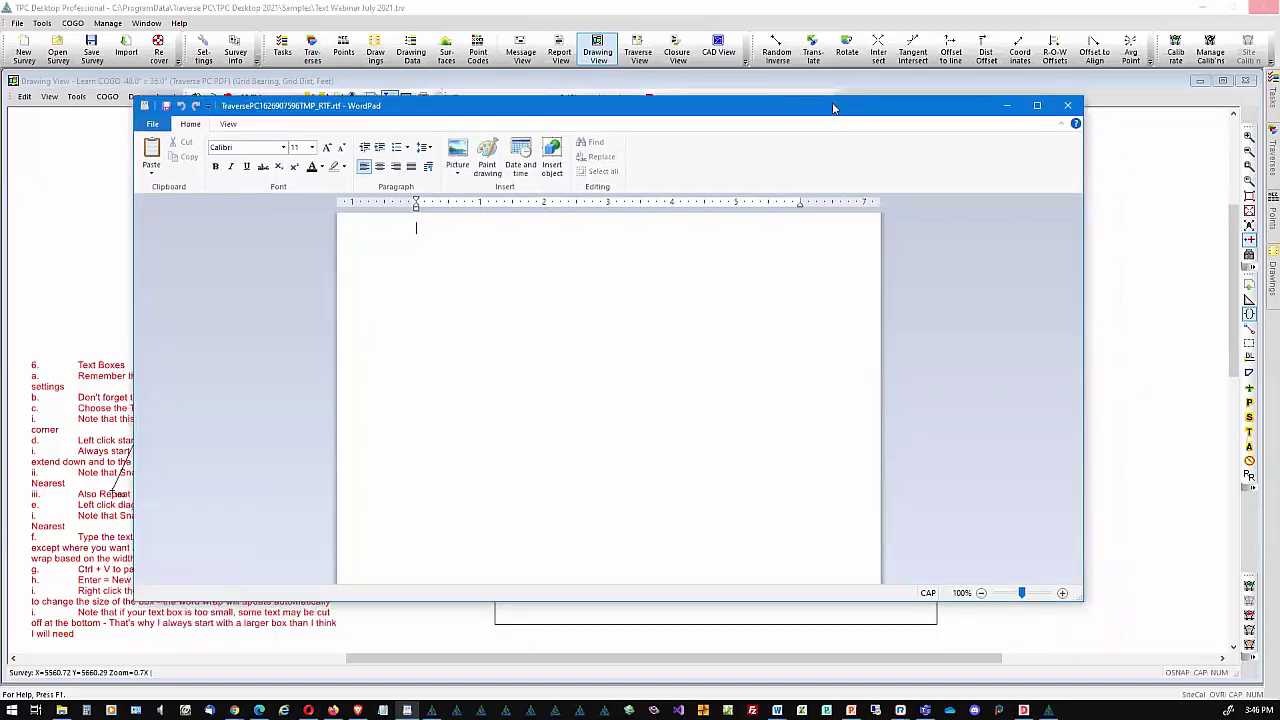
{"action": "left_click", "coordinate": [1068, 106]}
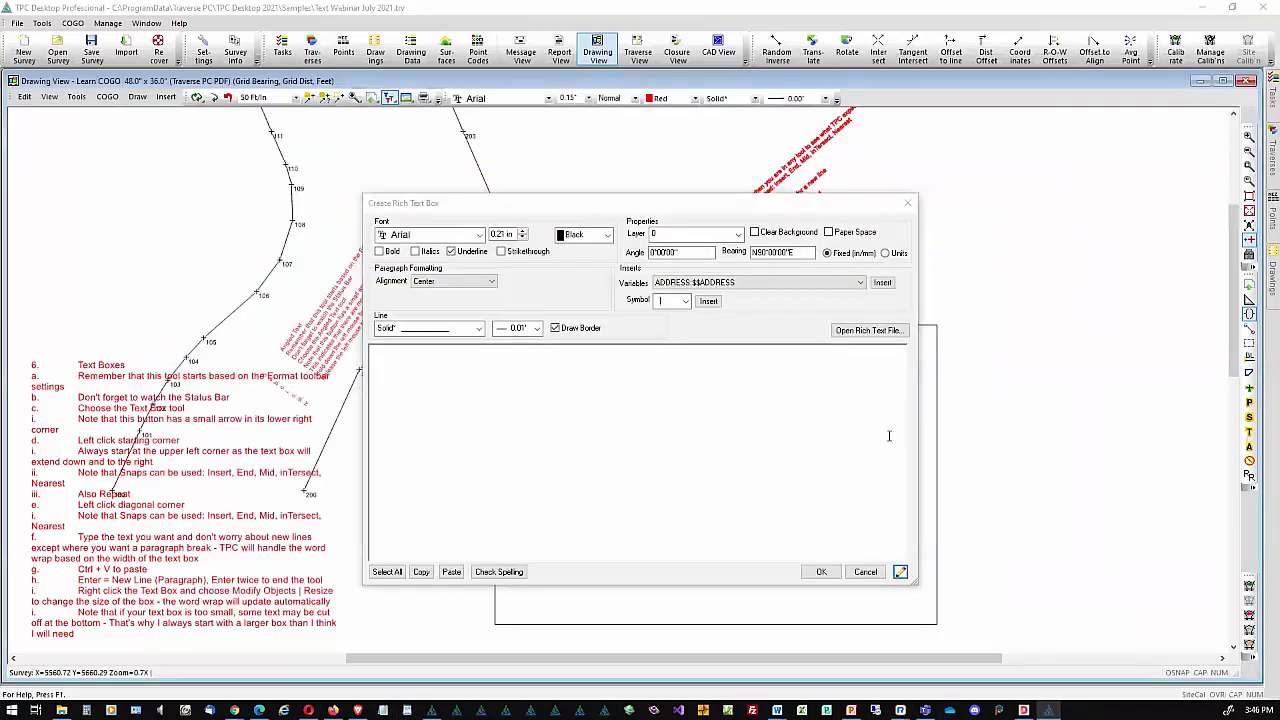
Reload NOTES.rtf into the rich text box, select all its text and try to open the selection in WordPad
{"action": "left_click", "coordinate": [788, 478]}
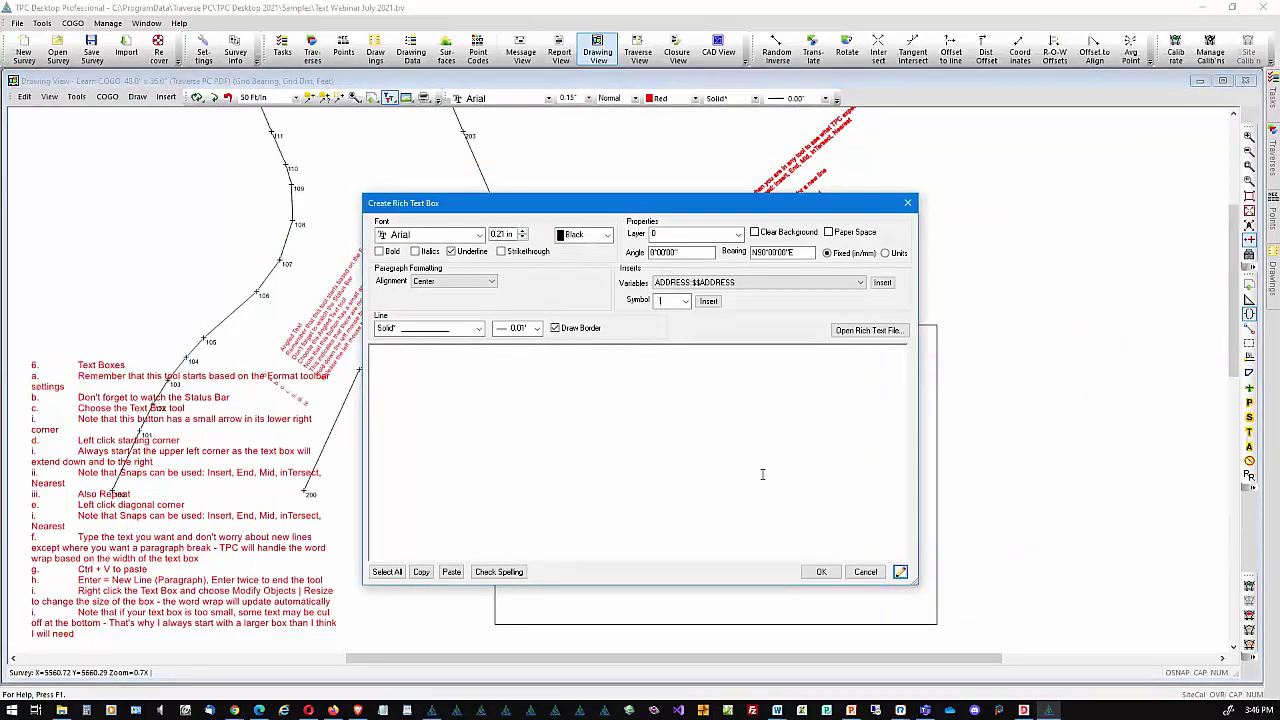
{"action": "left_click", "coordinate": [868, 330]}
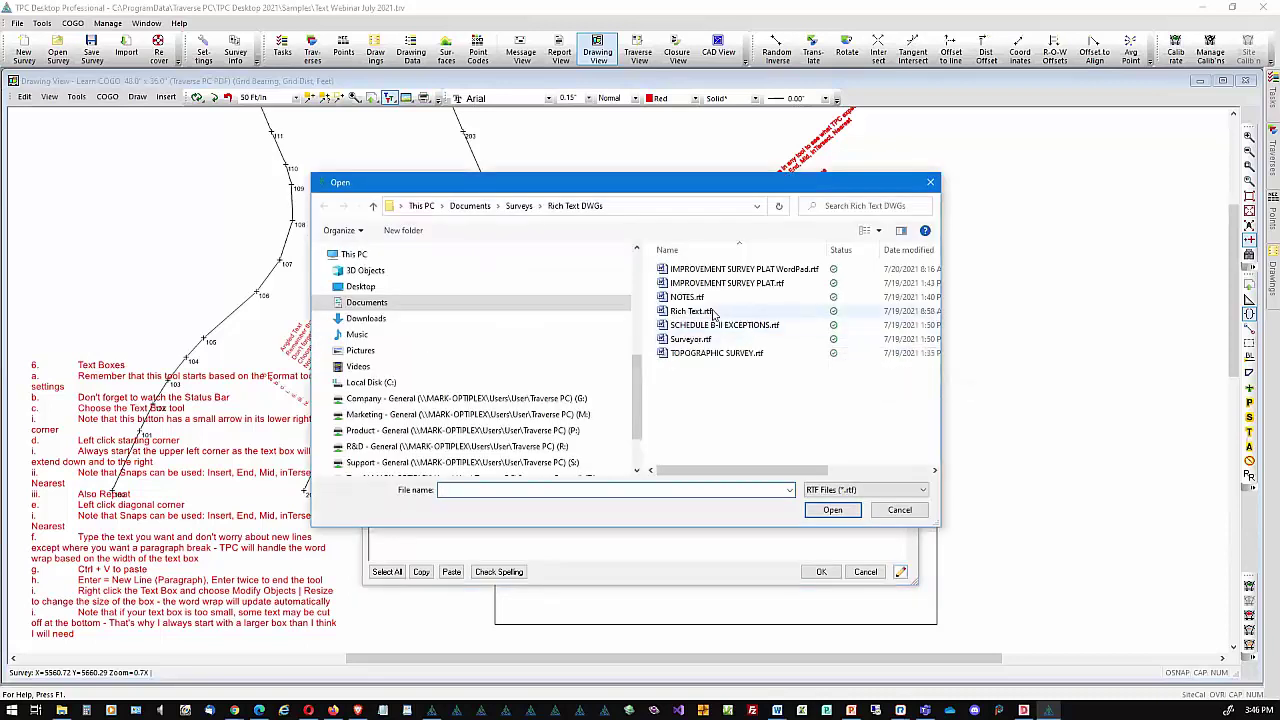
{"action": "double_click", "coordinate": [688, 298]}
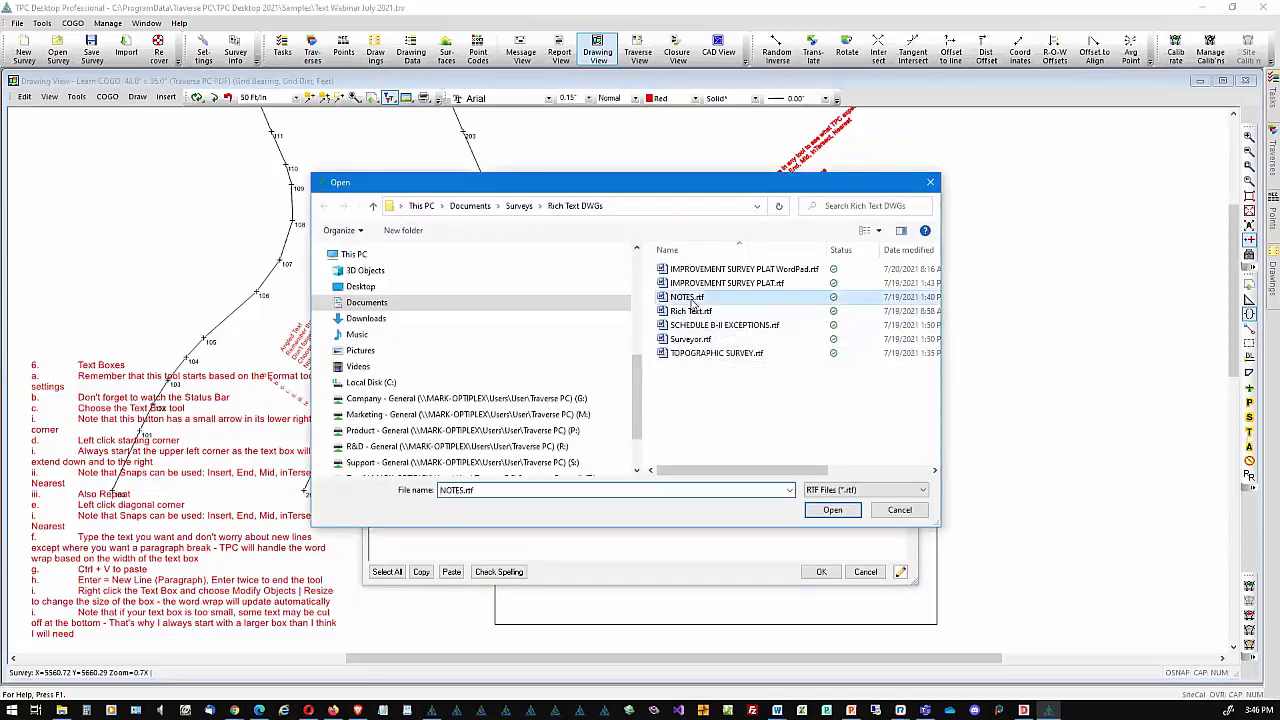
{"action": "left_click", "coordinate": [697, 400]}
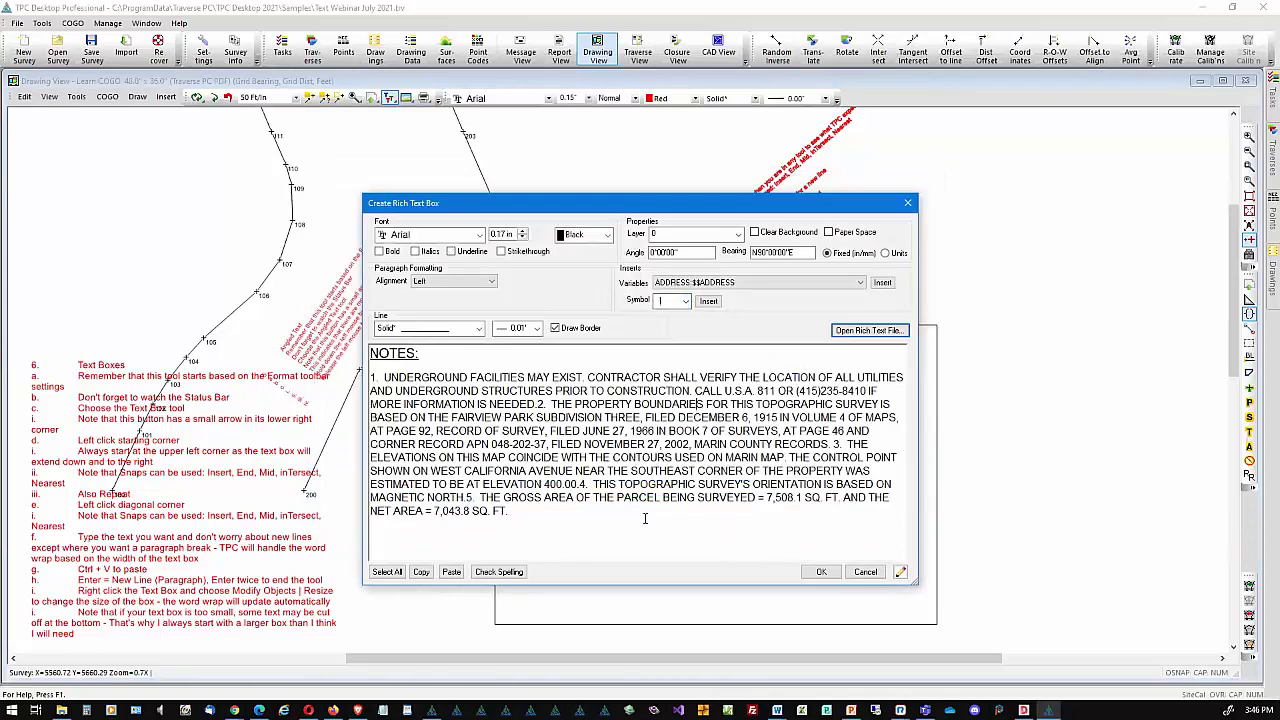
{"action": "left_click", "coordinate": [387, 572]}
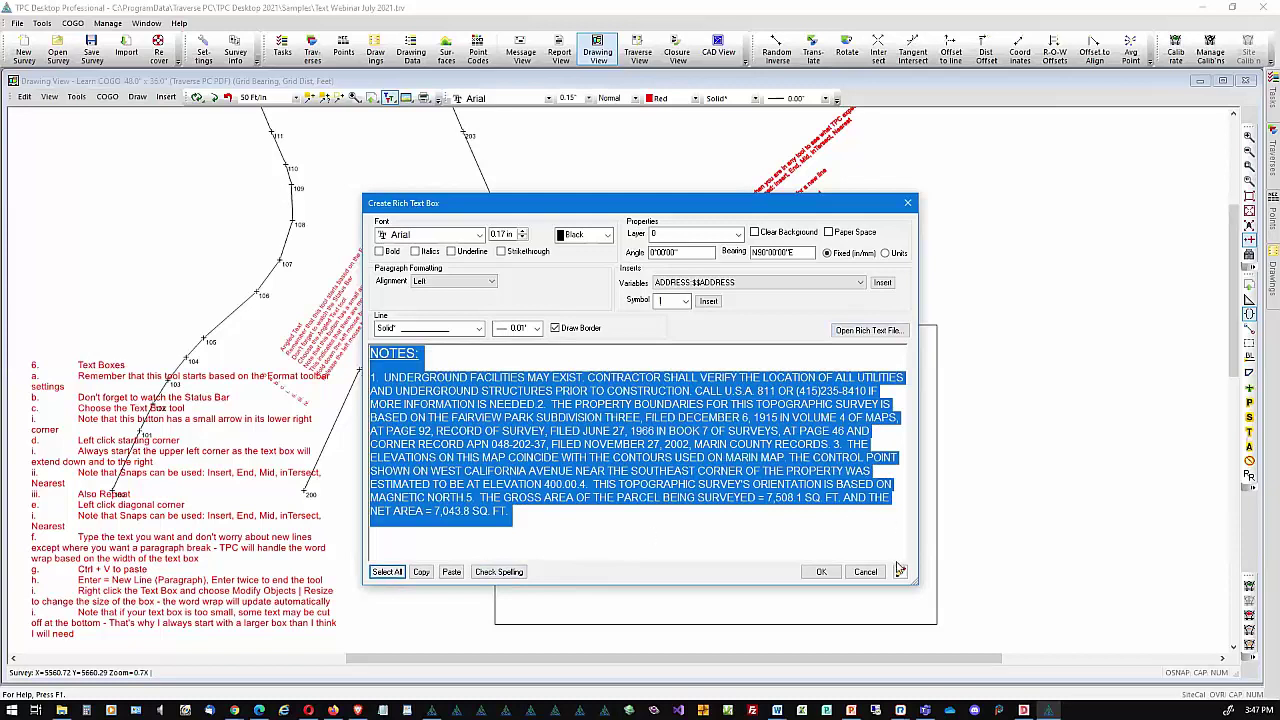
{"action": "left_click", "coordinate": [900, 574]}
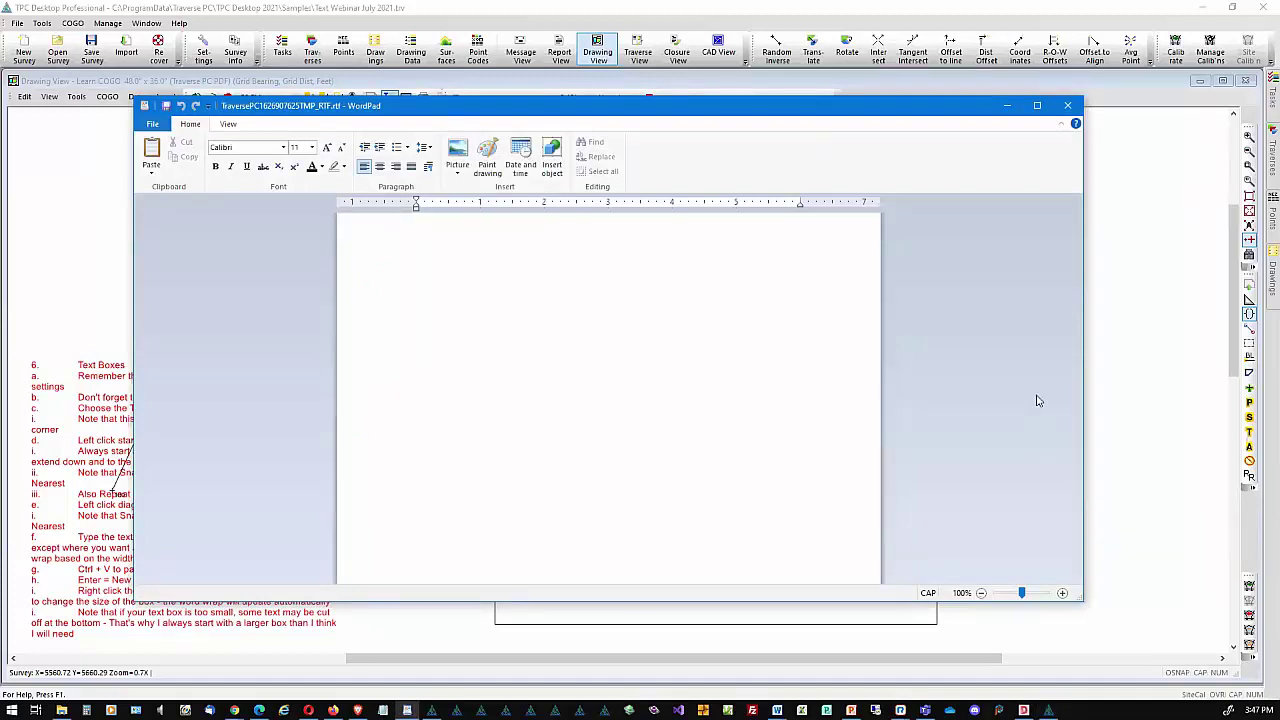
{"action": "left_click", "coordinate": [1070, 105]}
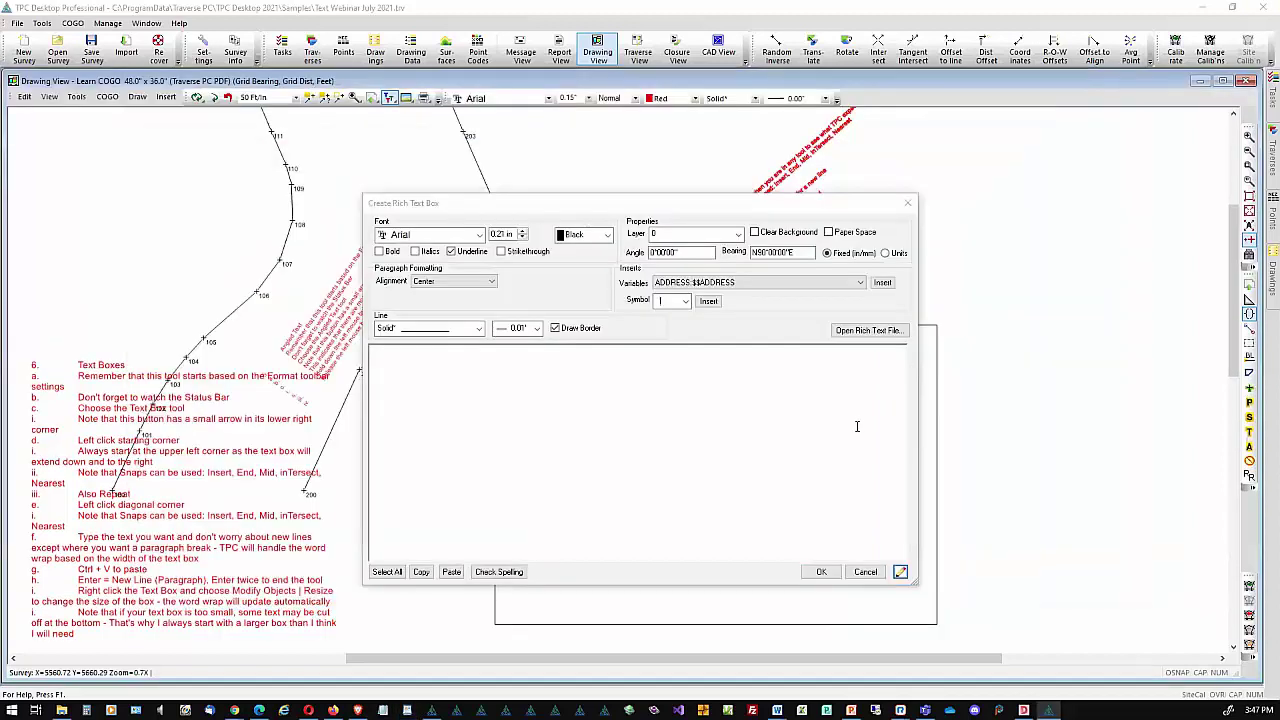
Load NOTES.rtf into the rich text box again, copy all its text and paste it into a WordPad editing window
{"action": "left_click", "coordinate": [882, 334]}
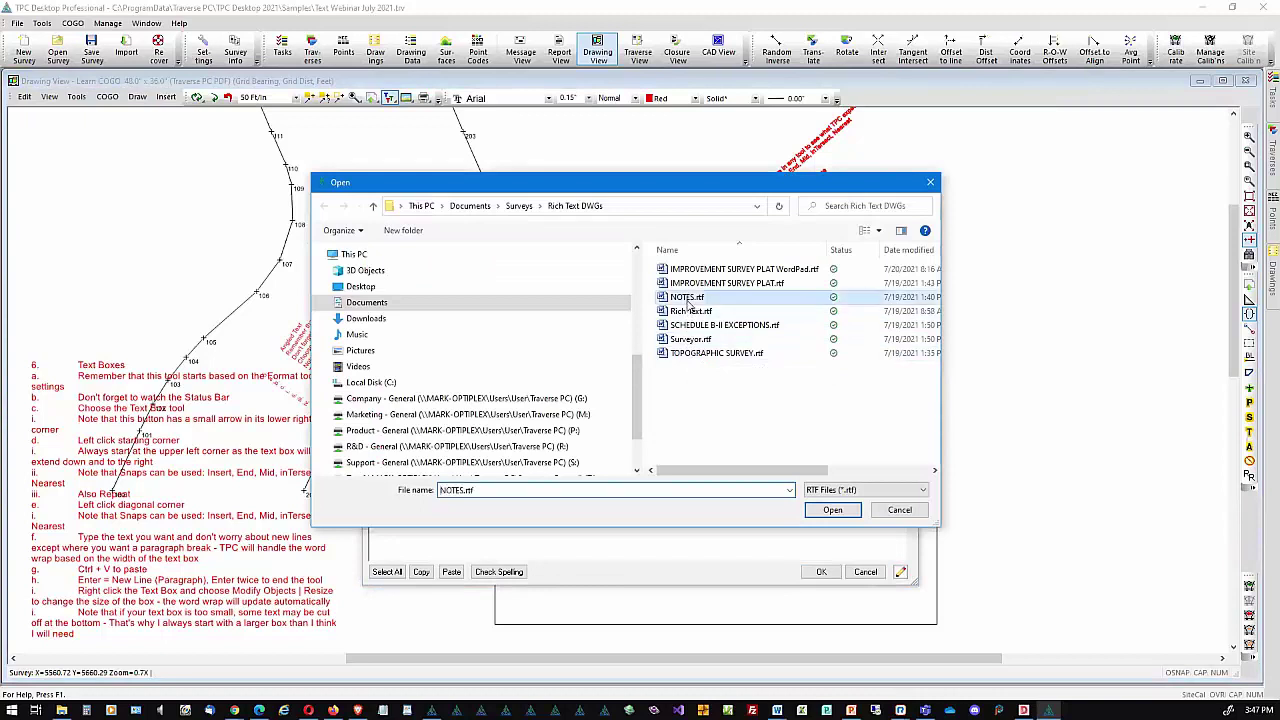
{"action": "double_click", "coordinate": [688, 298]}
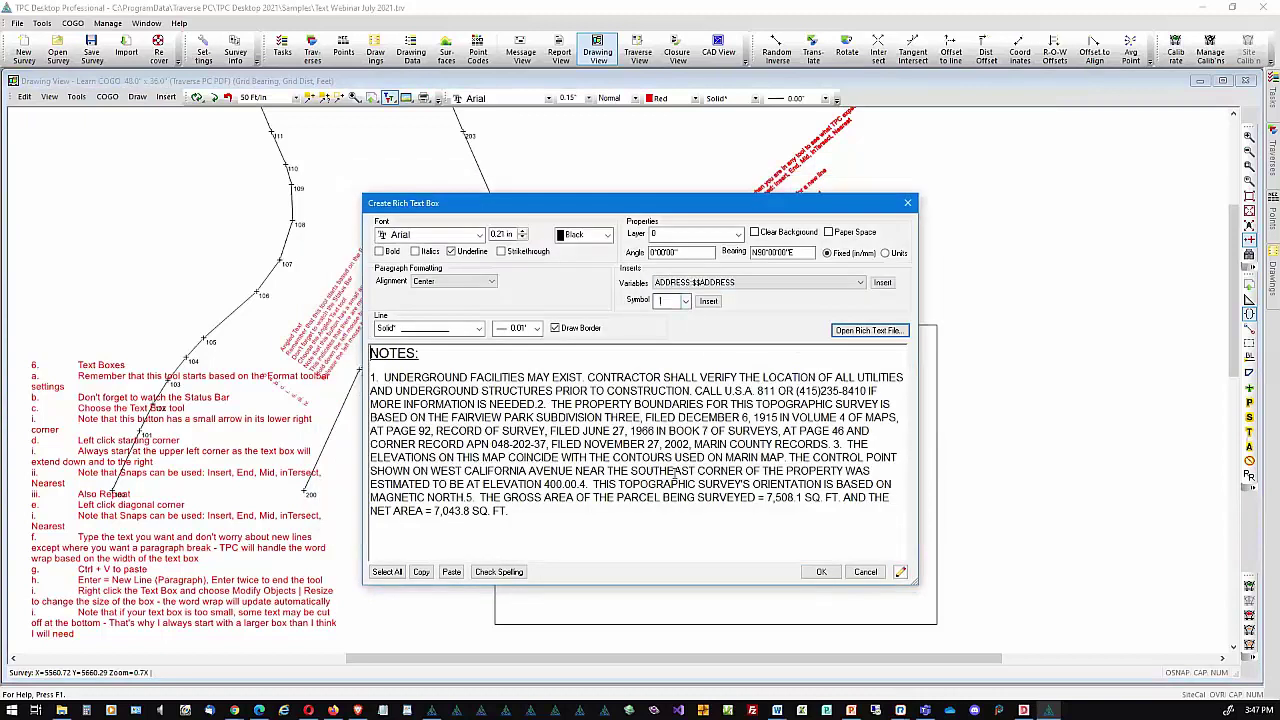
{"action": "left_click", "coordinate": [387, 572]}
{"action": "left_click", "coordinate": [421, 572]}
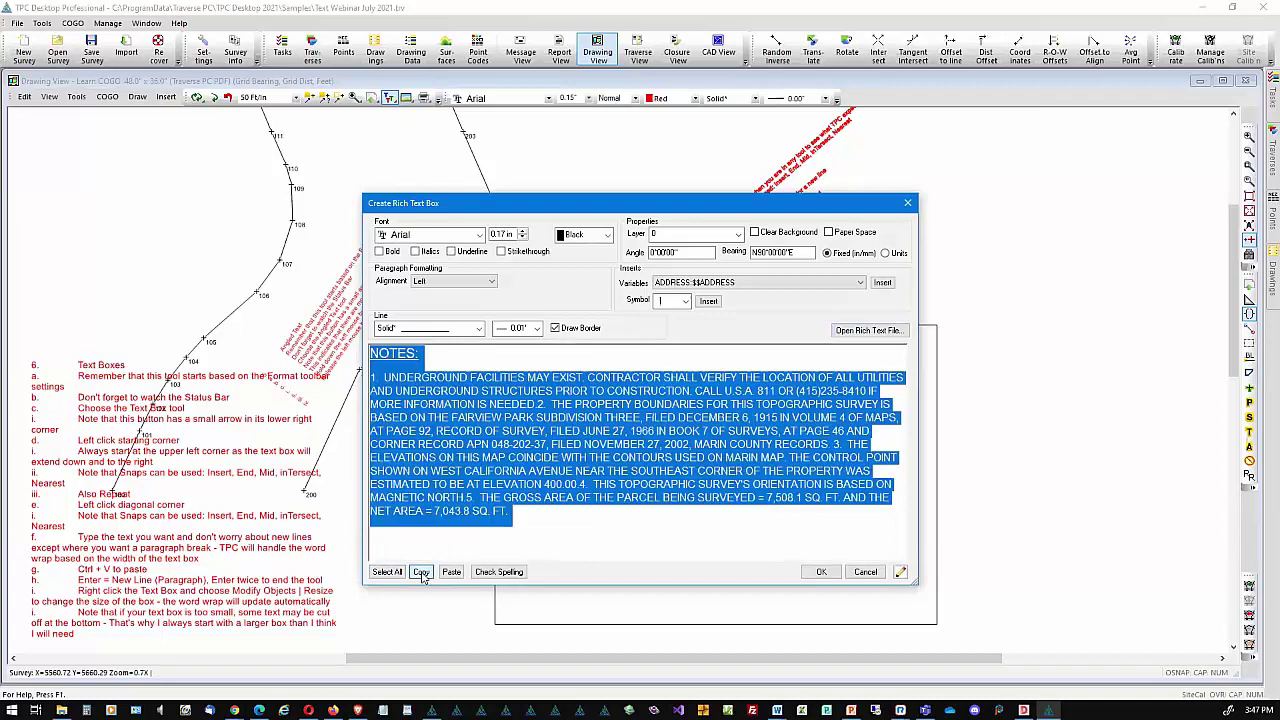
{"action": "left_click", "coordinate": [900, 572]}
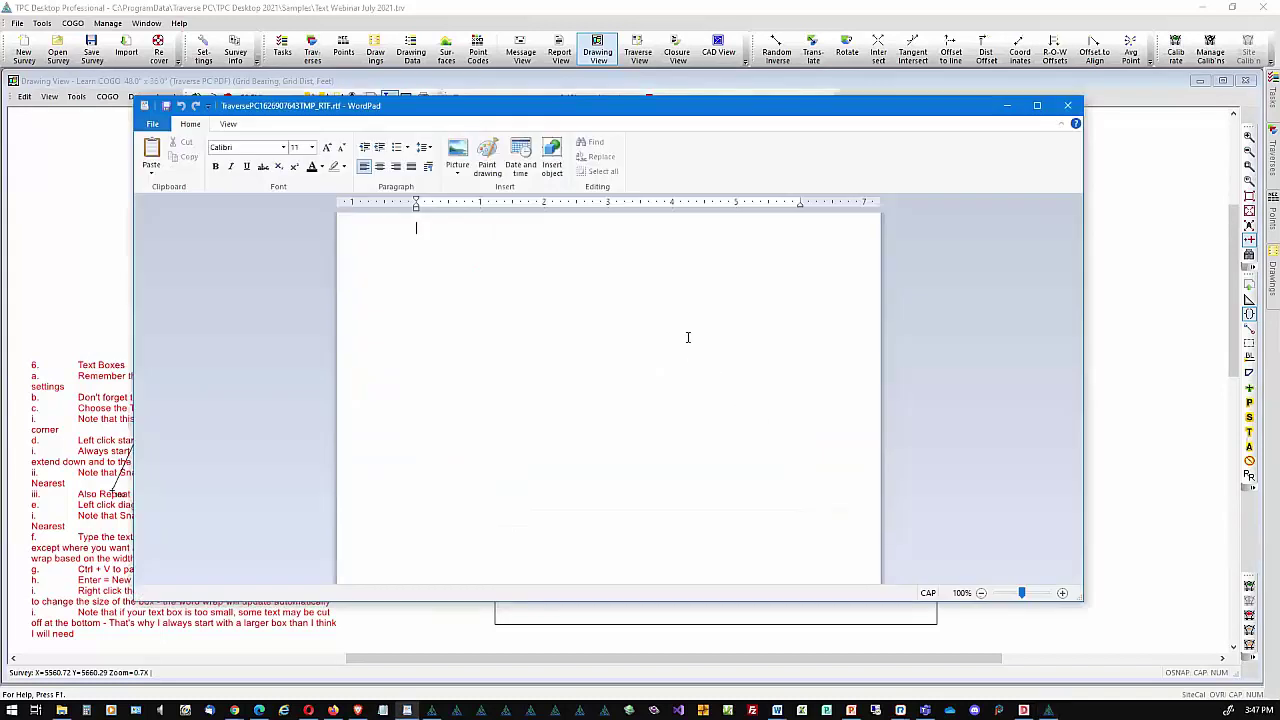
{"action": "key", "text": "ctrl+v"}
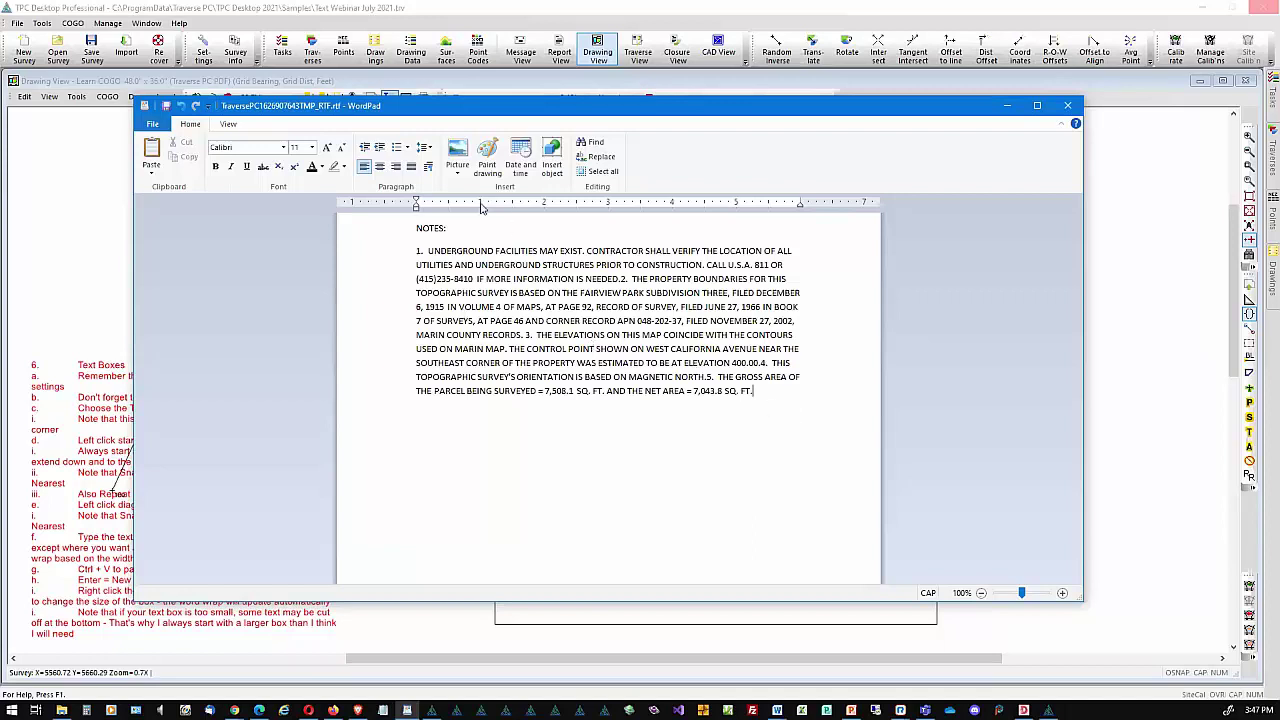
Enlarge the font of the NOTES: heading in WordPad and make the heading bold
{"action": "left_click_drag", "start_coordinate": [447, 228], "coordinate": [415, 228]}
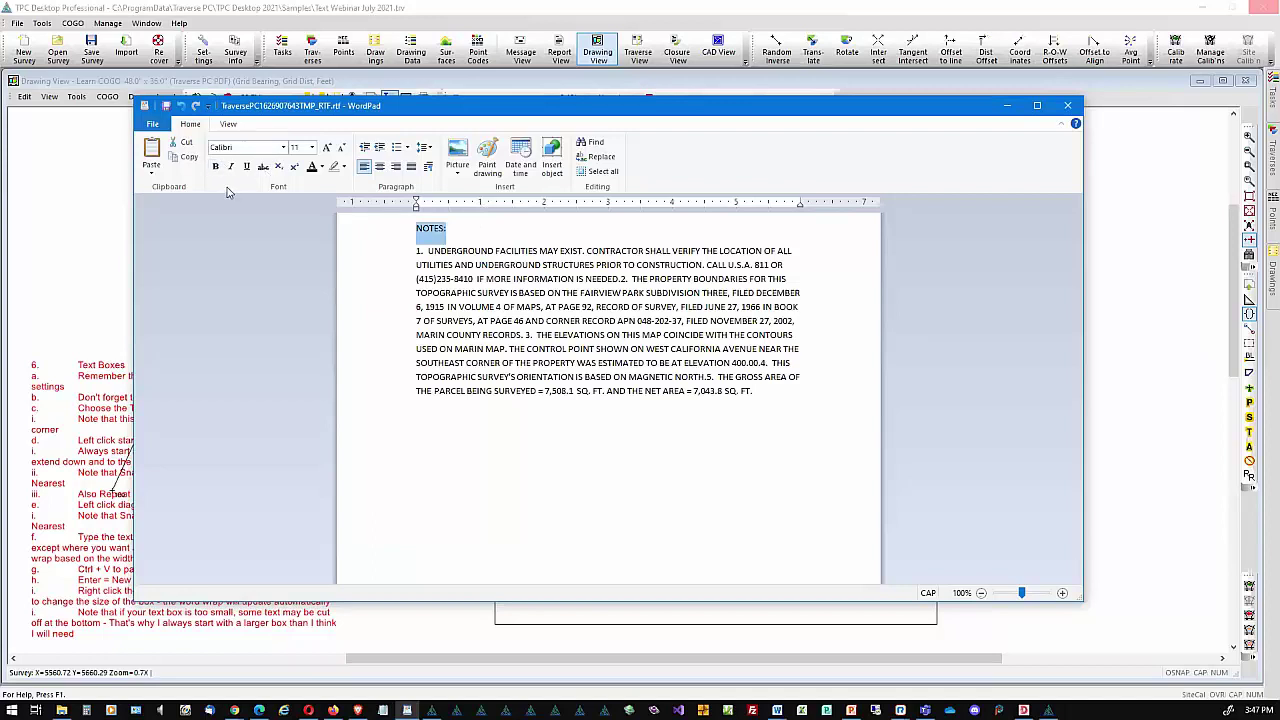
{"action": "left_click", "coordinate": [312, 148]}
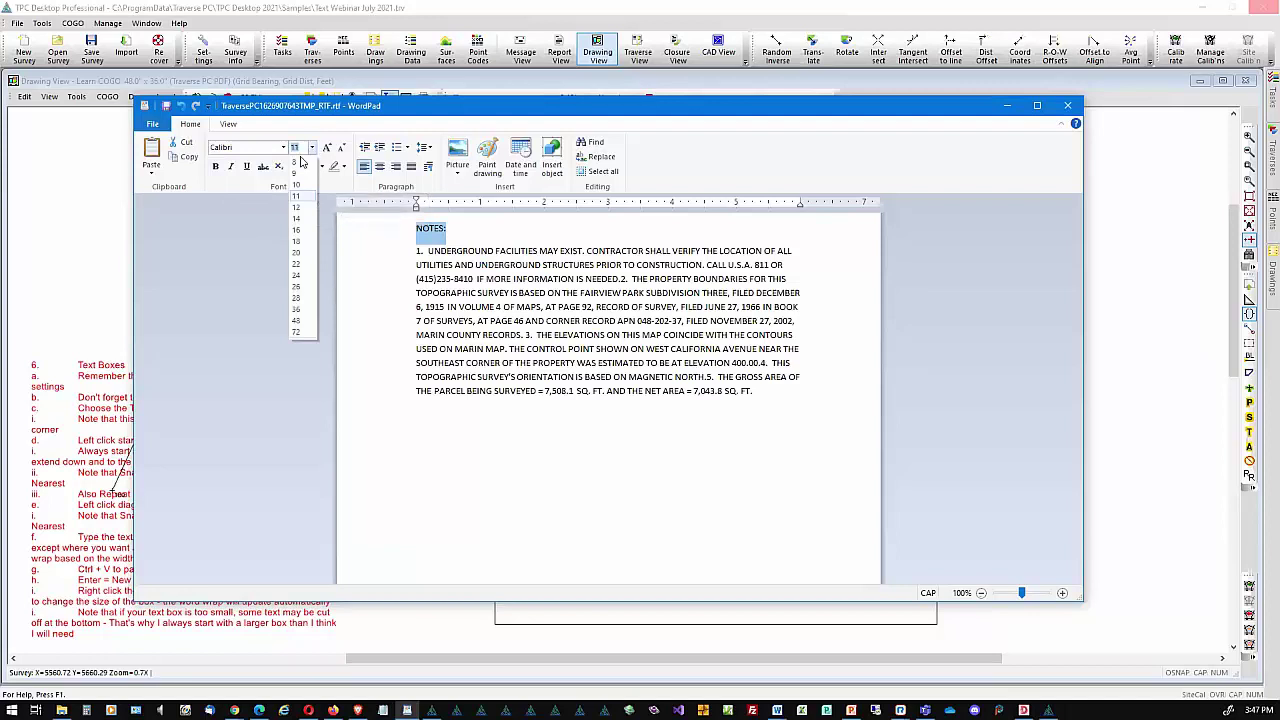
{"action": "left_click", "coordinate": [296, 236]}
{"action": "left_click", "coordinate": [452, 276]}
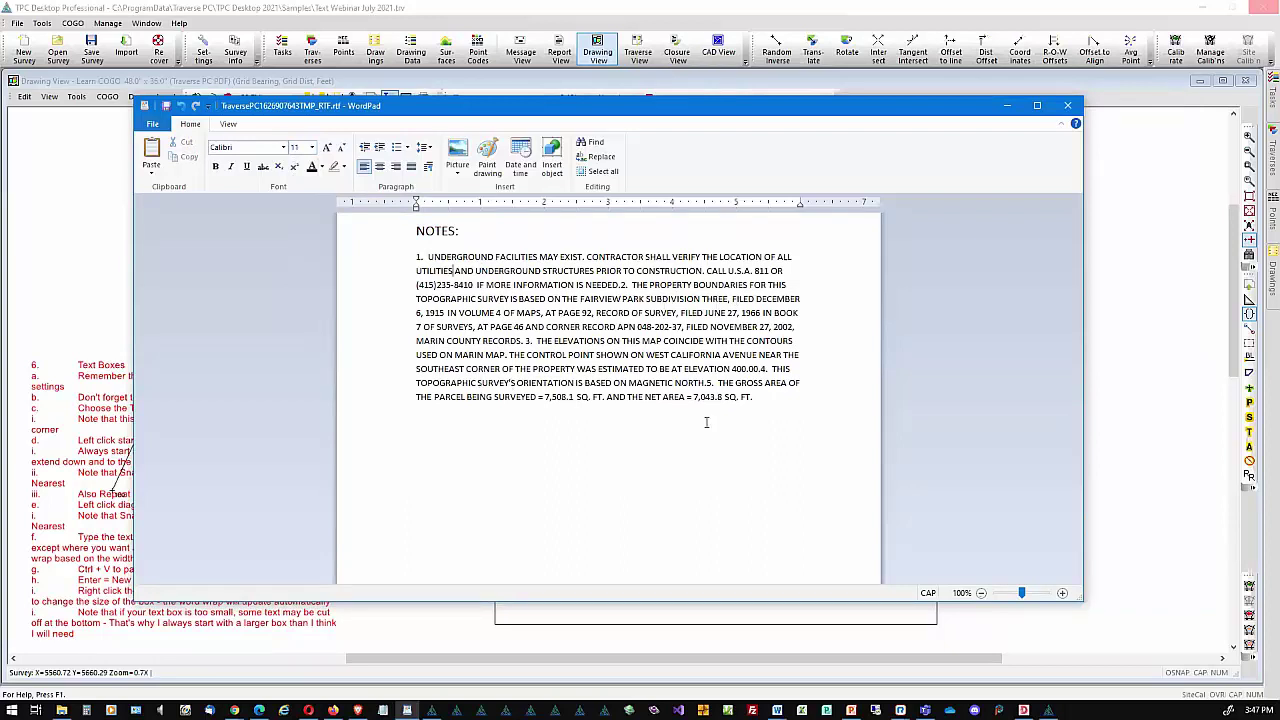
{"action": "left_click", "coordinate": [390, 235]}
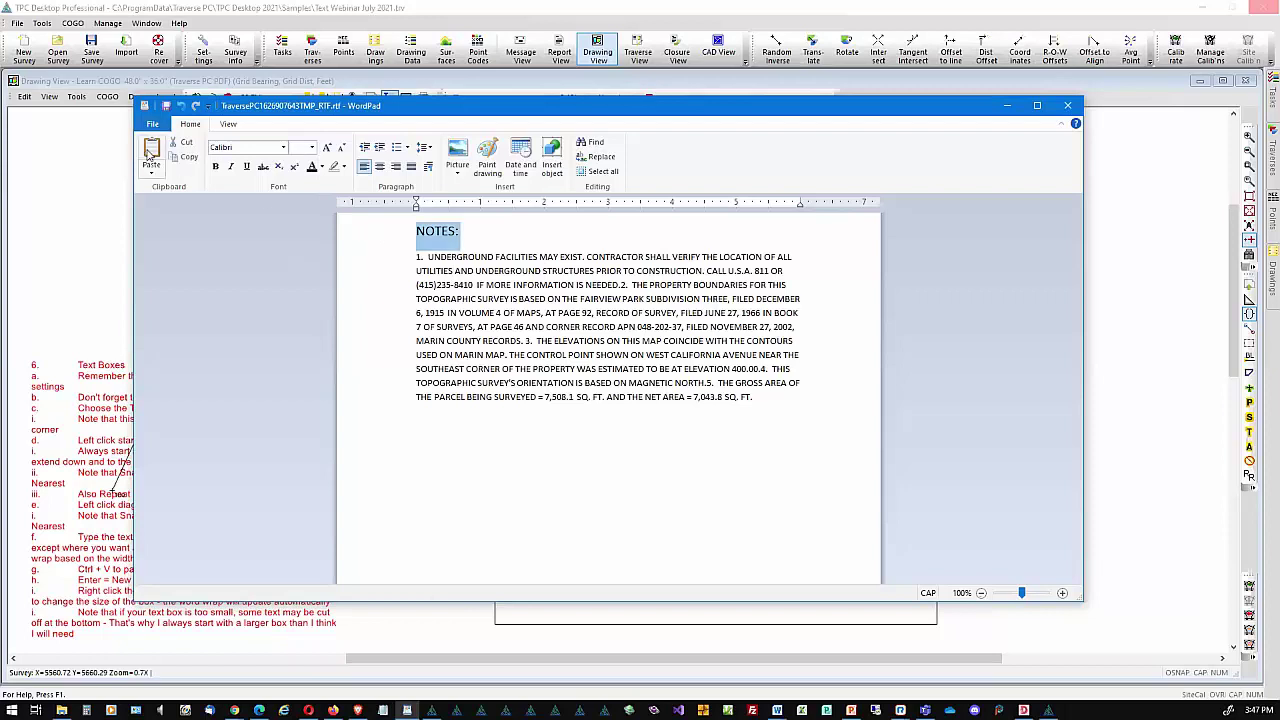
{"action": "left_click", "coordinate": [214, 168]}
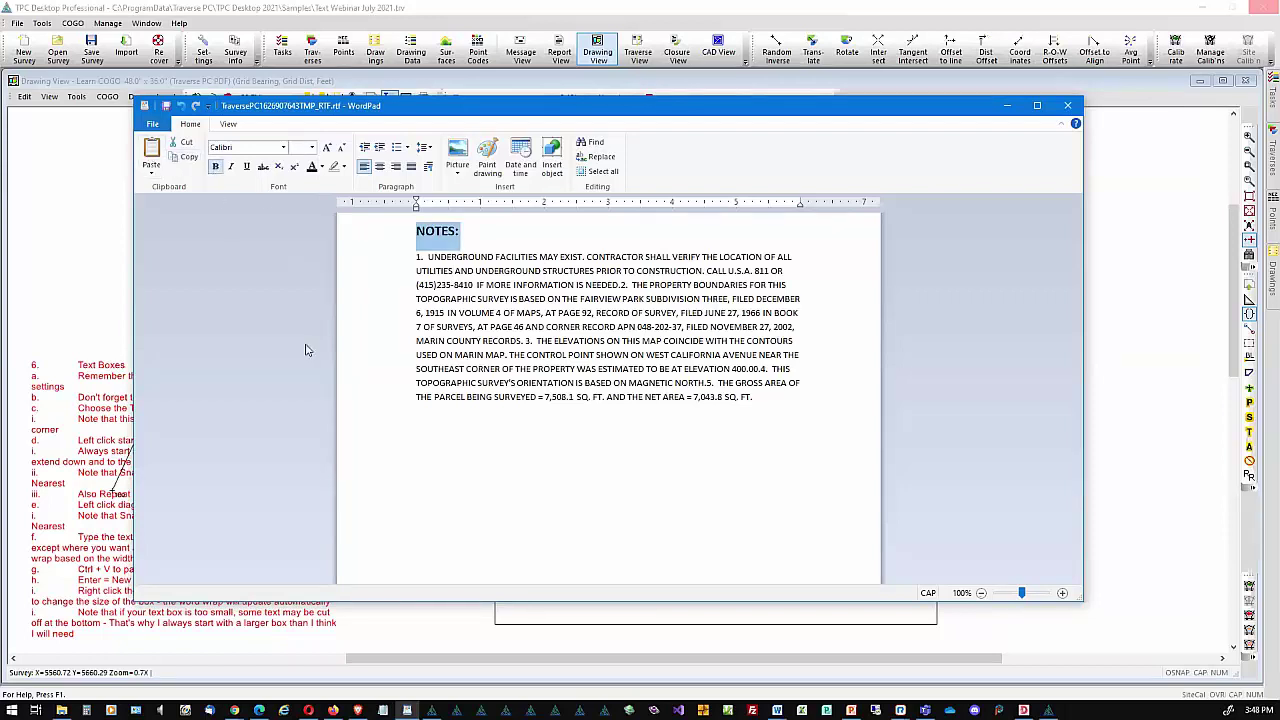
Make the word TOPOGRAPHIC in note 4 bold and red
{"action": "double_click", "coordinate": [430, 384]}
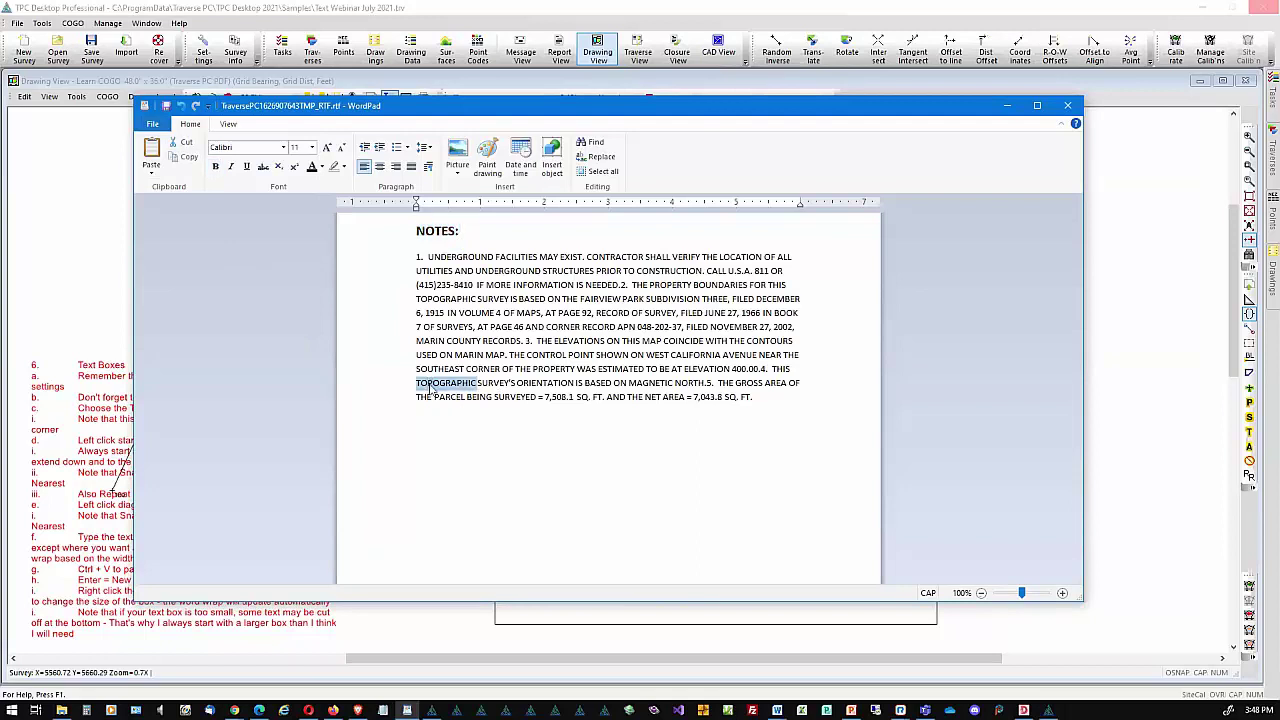
{"action": "left_click", "coordinate": [215, 167]}
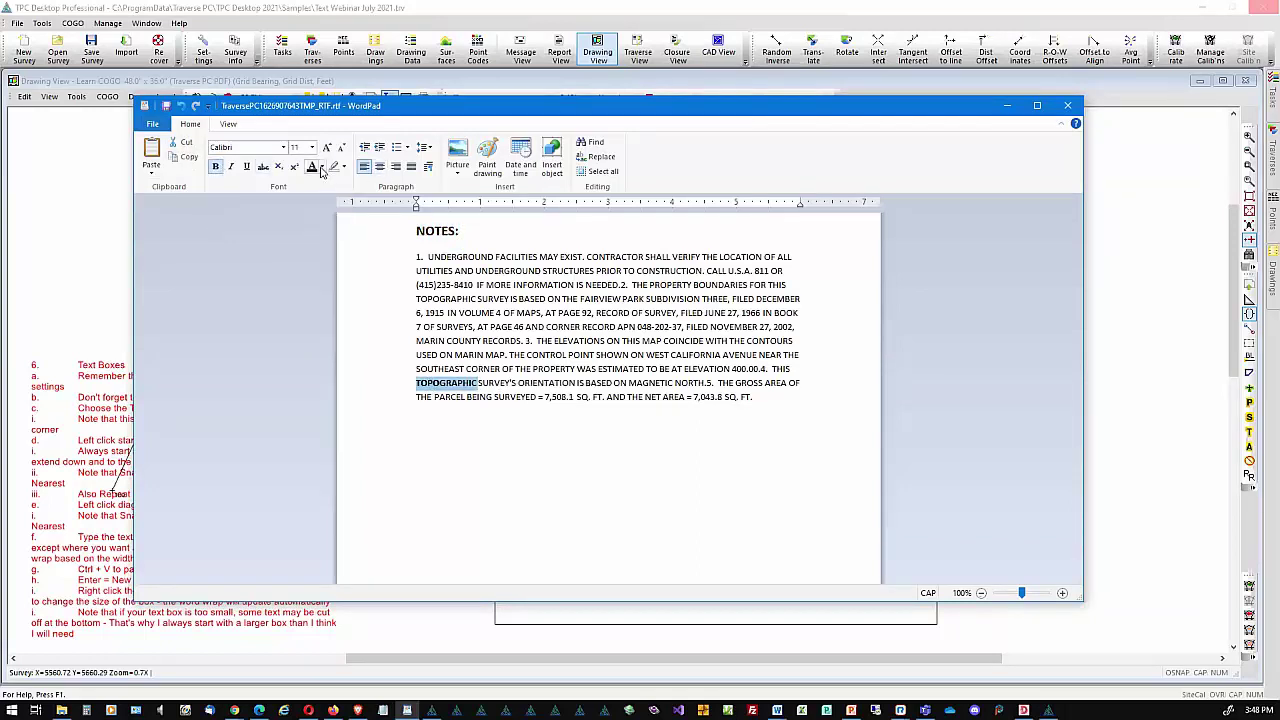
{"action": "left_click", "coordinate": [321, 168]}
{"action": "left_click", "coordinate": [333, 203]}
{"action": "left_click", "coordinate": [643, 383]}
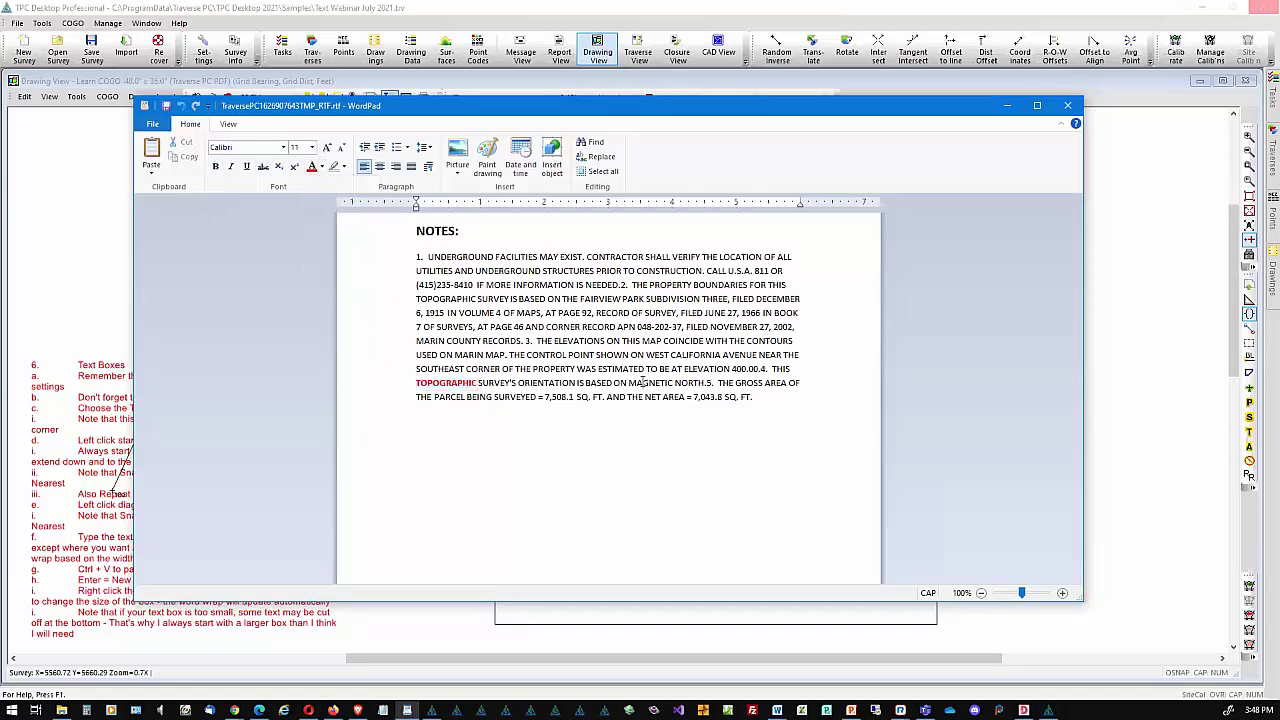
Copy all the formatted notes, close WordPad without saving, and create the rich text box with the pasted notes
{"action": "left_click", "coordinate": [770, 401]}
{"action": "key", "text": "ctrl+a"}
{"action": "key", "text": "ctrl+c"}
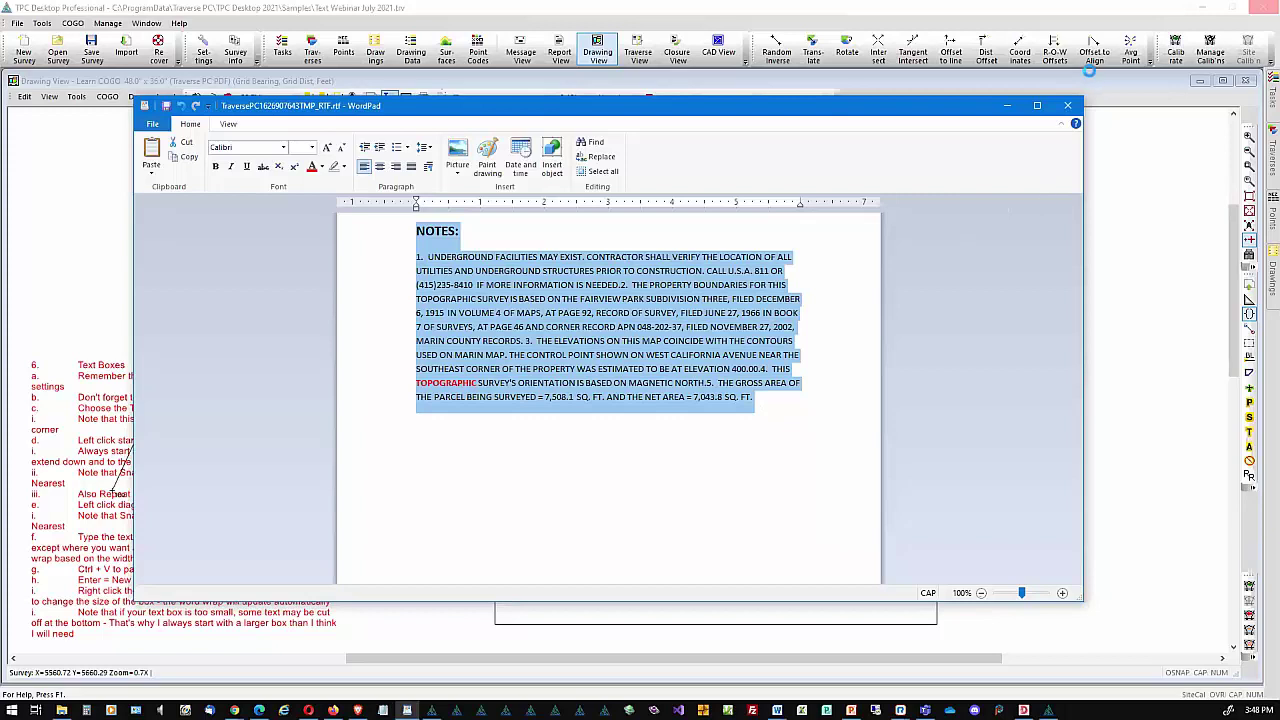
{"action": "left_click", "coordinate": [1070, 107]}
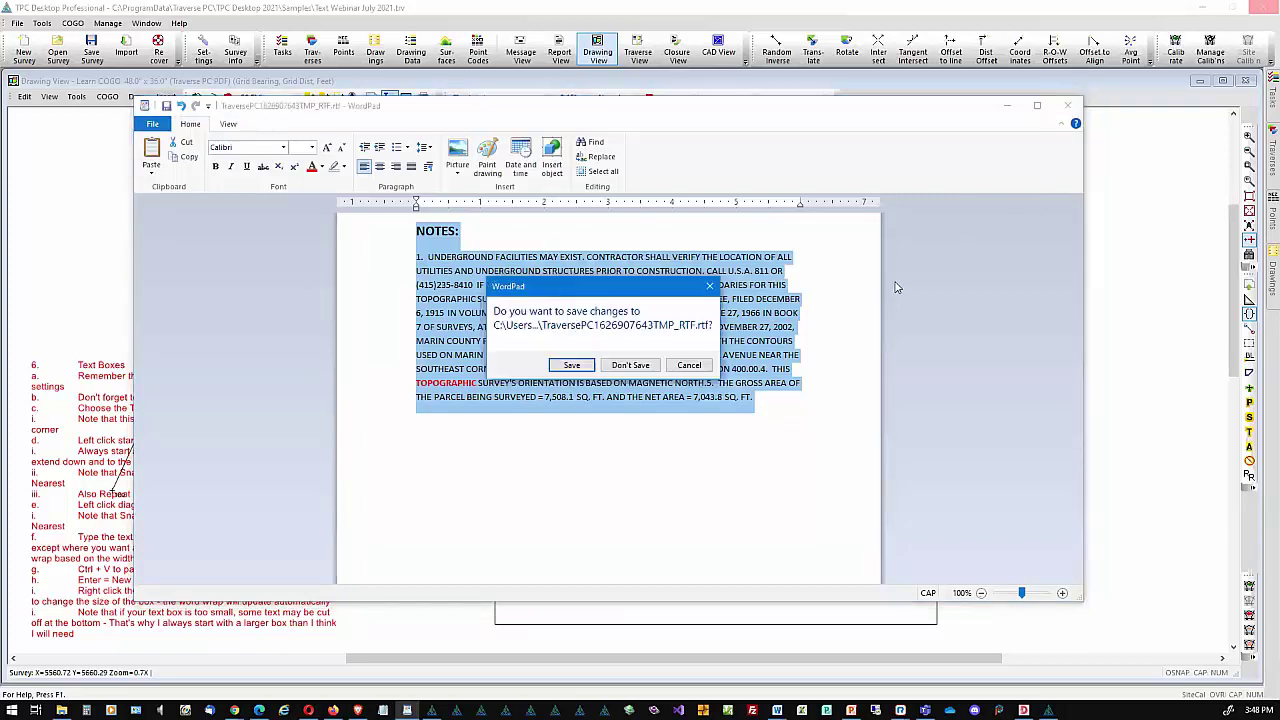
{"action": "left_click", "coordinate": [650, 366]}
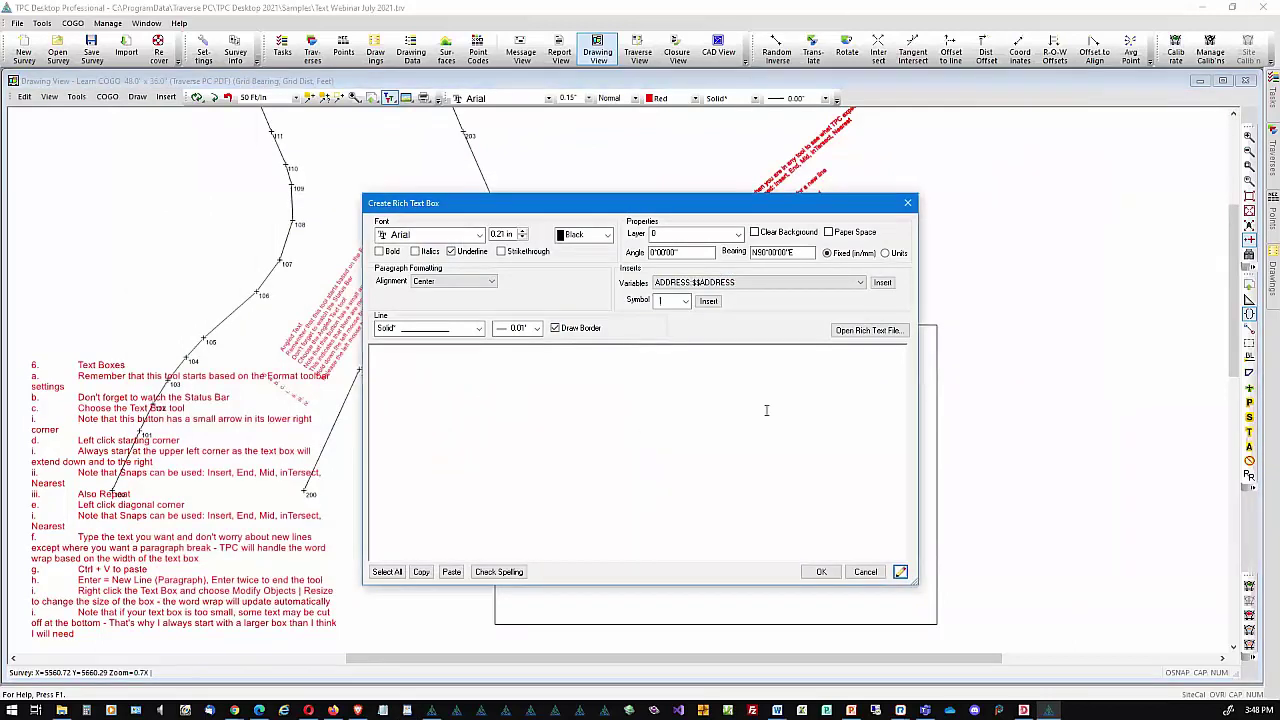
{"action": "key", "text": "ctrl+v"}
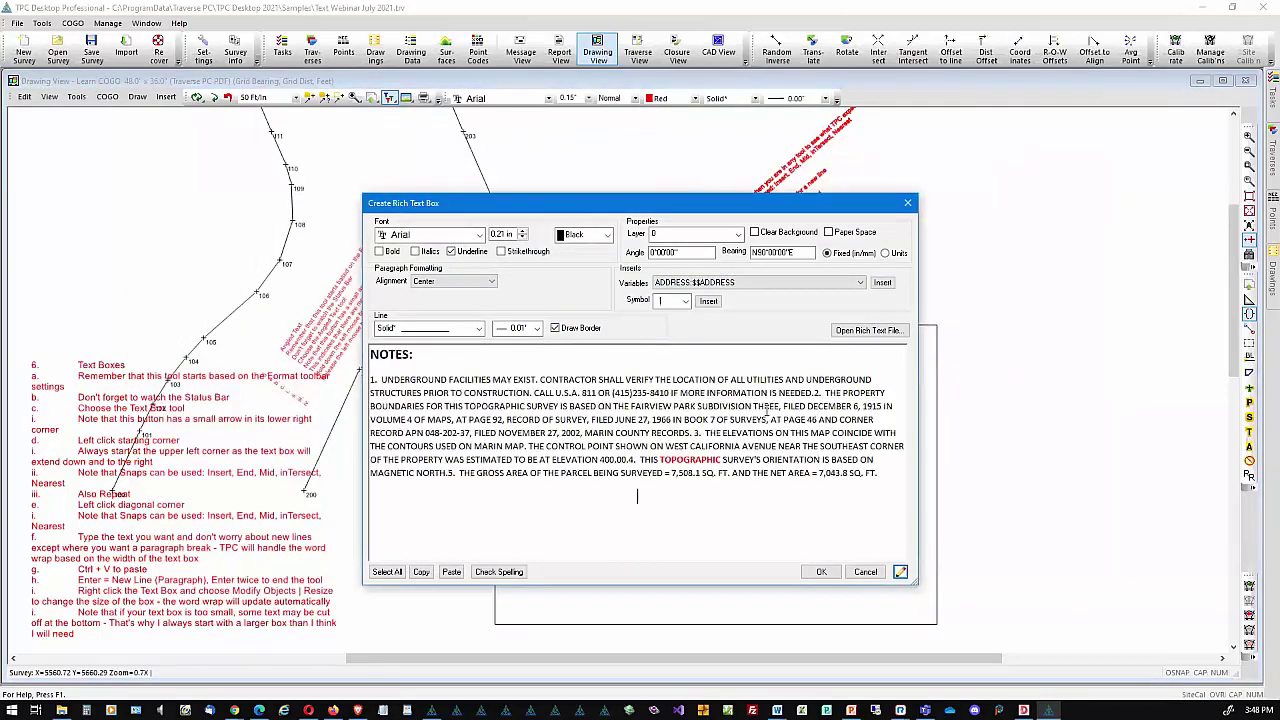
{"action": "left_click", "coordinate": [818, 576]}
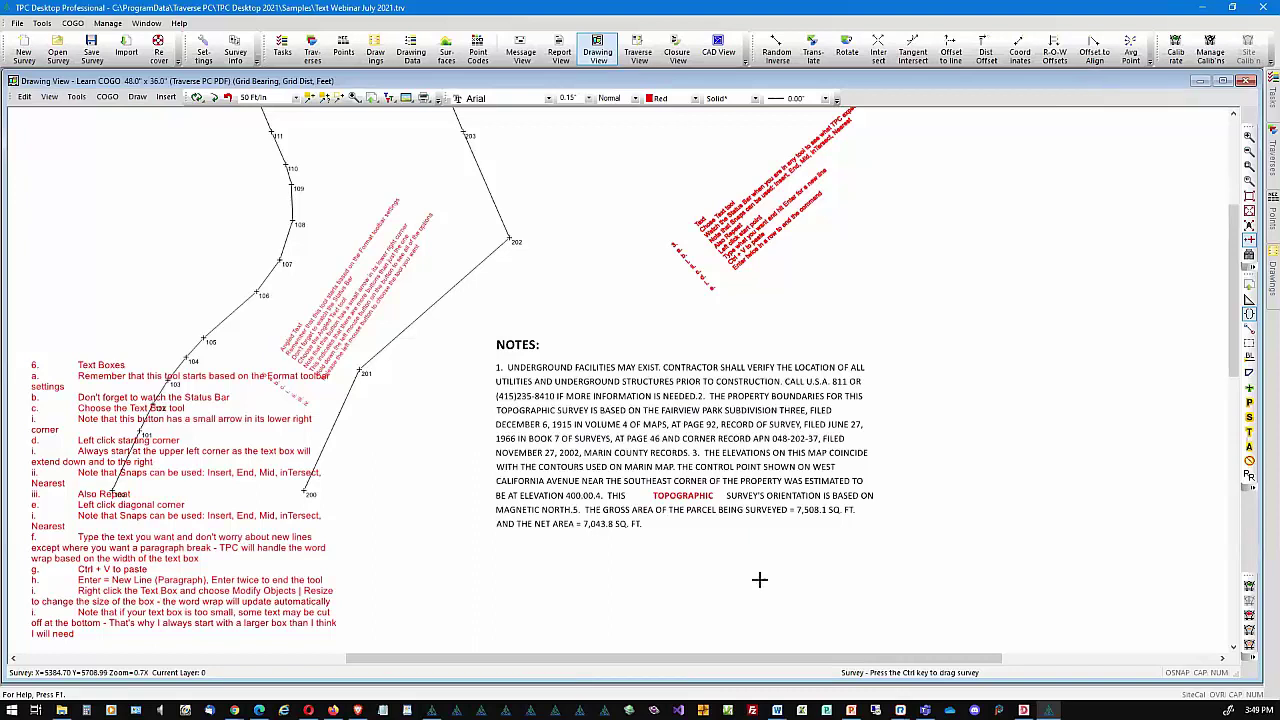
Resize the NOTES rich text box, widening it and then making it narrower than its original width, and move it up beside the traverse
{"action": "right_click", "coordinate": [590, 458]}
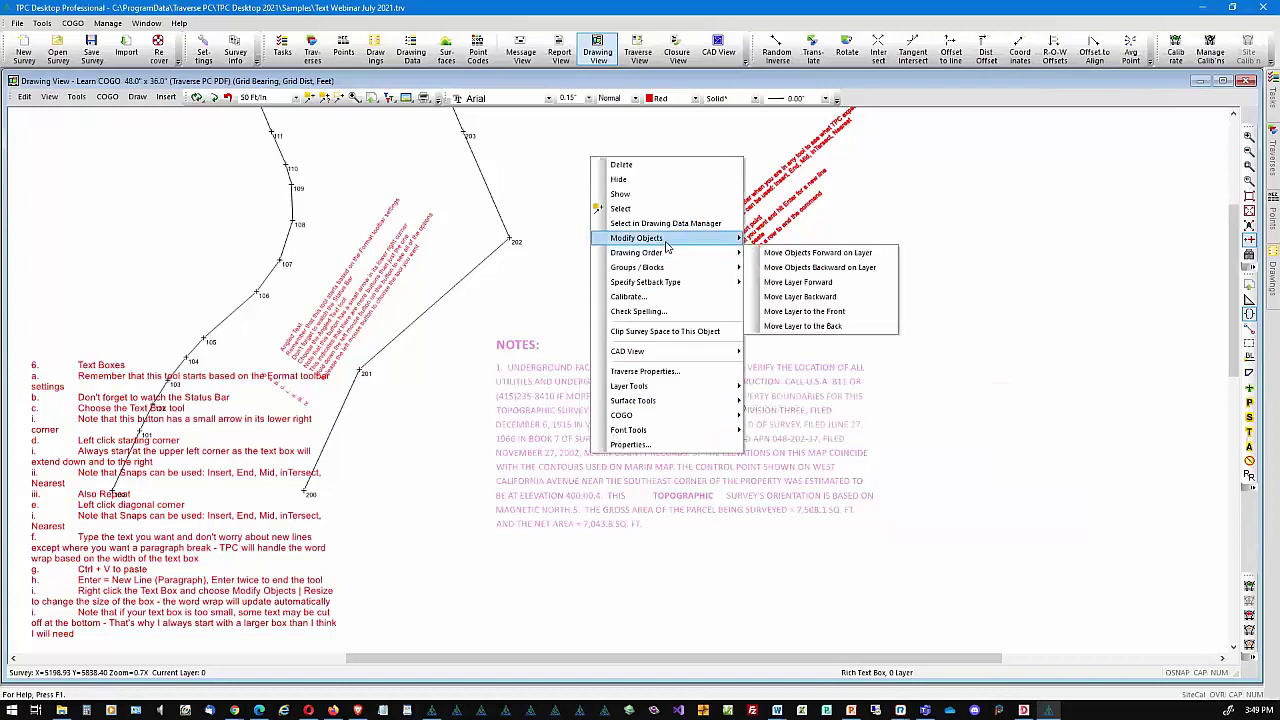
{"action": "mouse_move", "coordinate": [670, 240]}
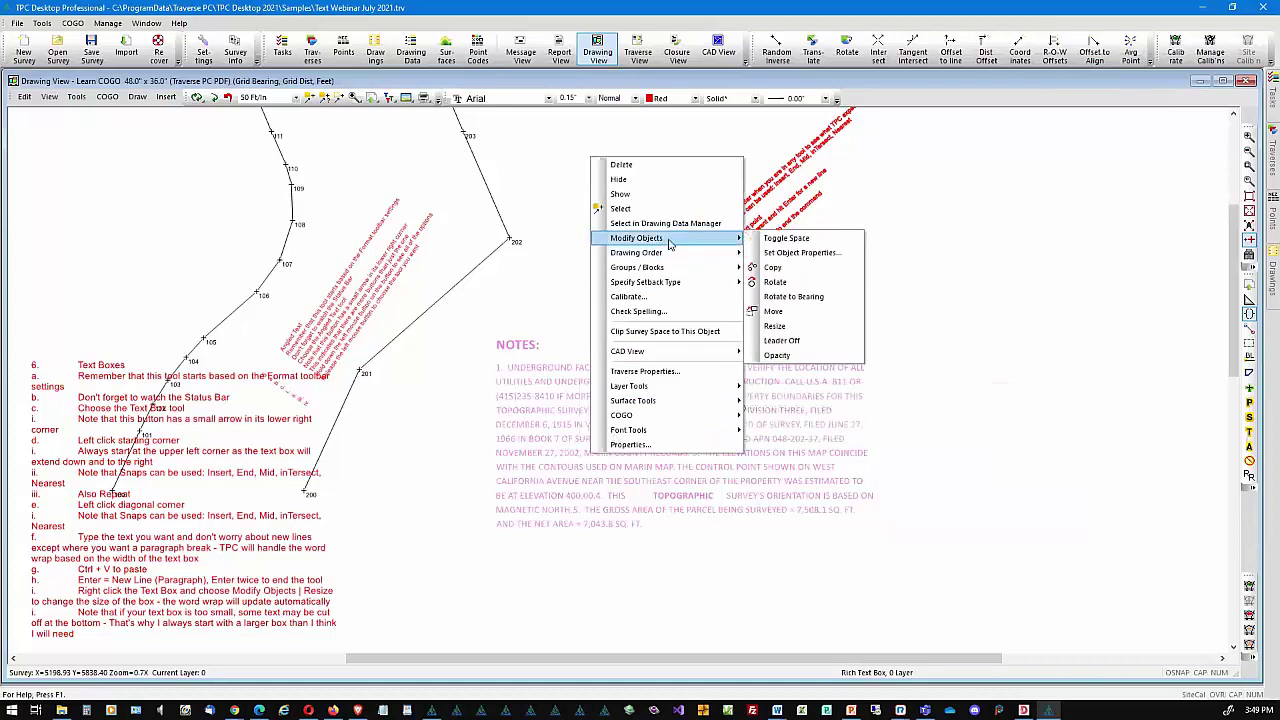
{"action": "left_click", "coordinate": [783, 328]}
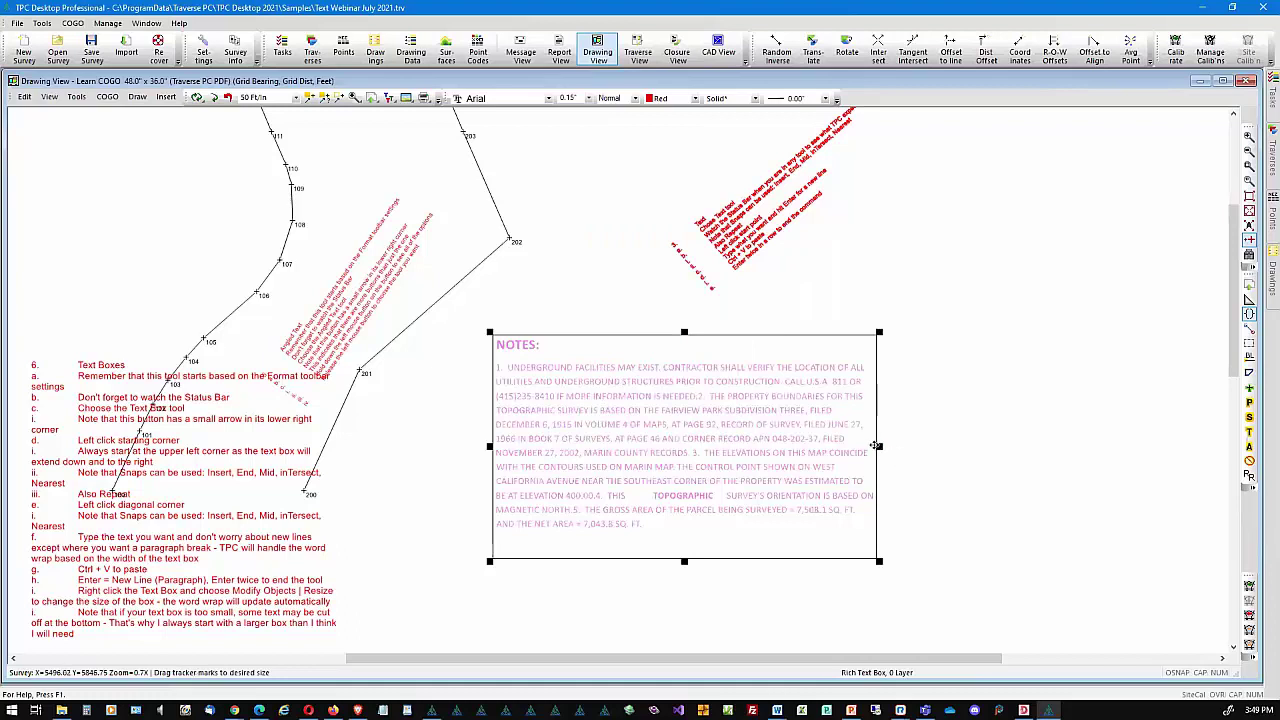
{"action": "left_click_drag", "start_coordinate": [893, 447], "coordinate": [1014, 446]}
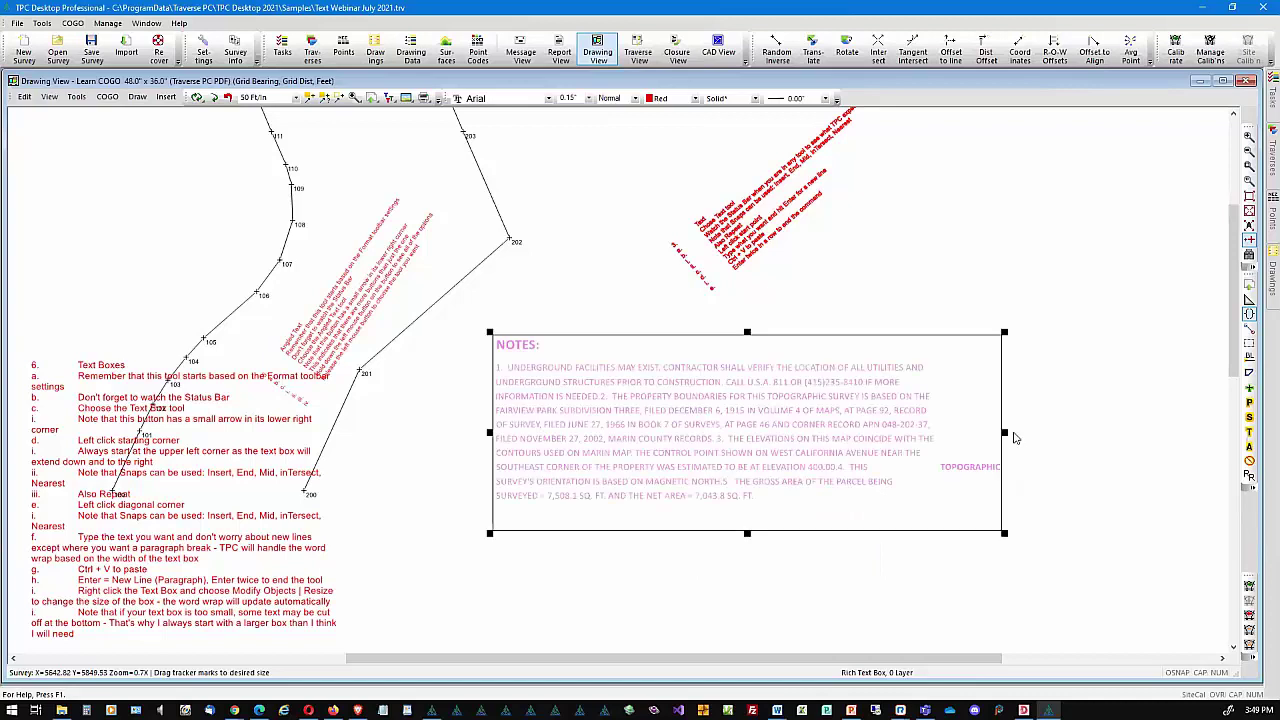
{"action": "left_click_drag", "start_coordinate": [997, 434], "coordinate": [731, 442]}
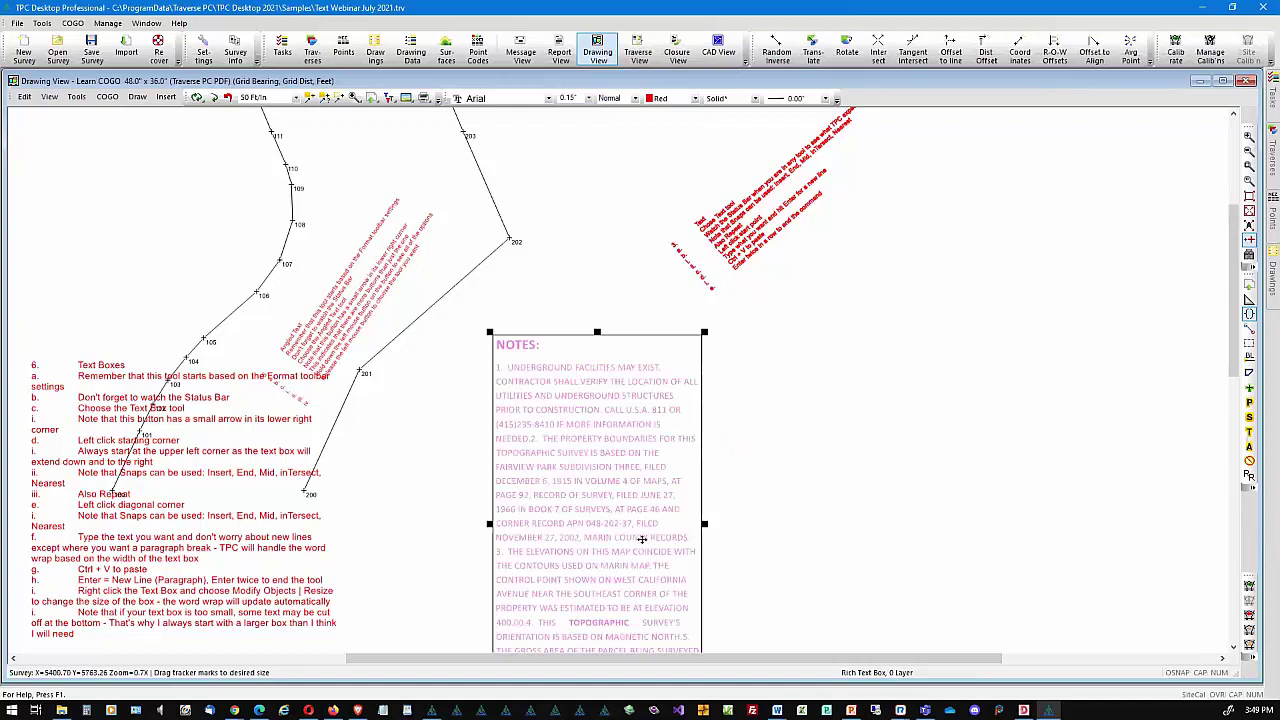
{"action": "left_click", "coordinate": [890, 516]}
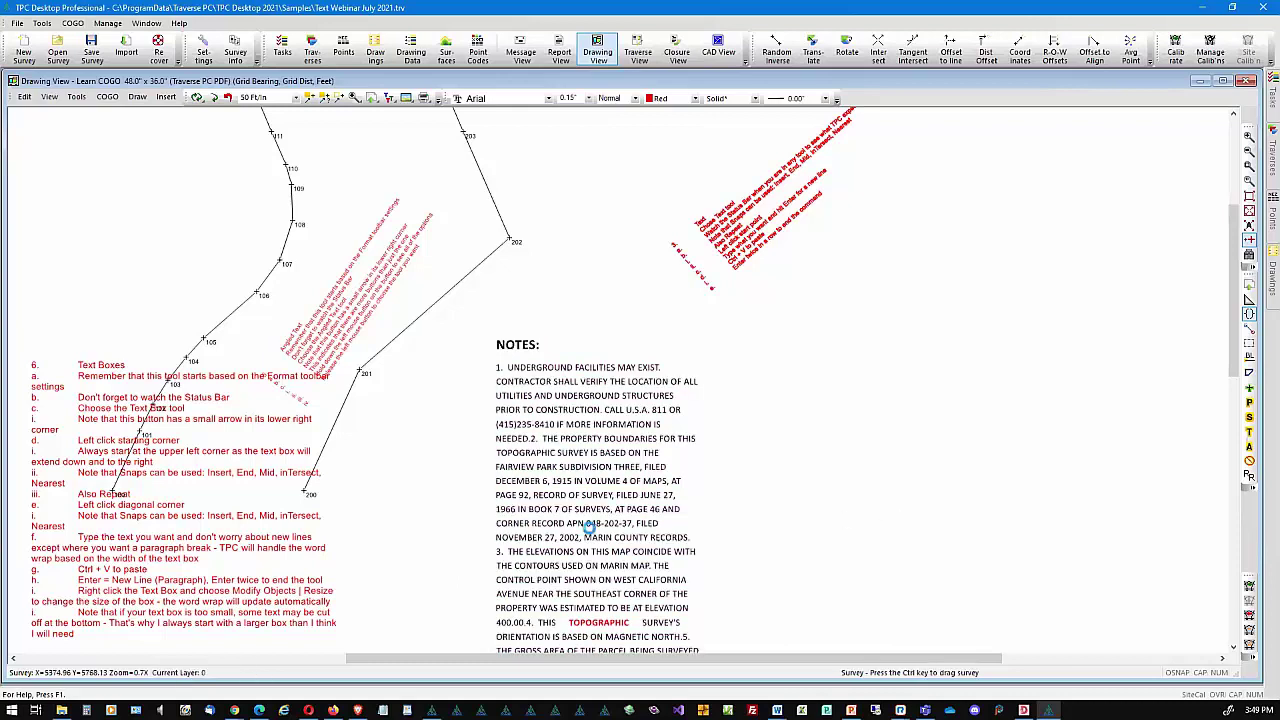
{"action": "left_click_drag", "start_coordinate": [576, 540], "coordinate": [609, 477]}
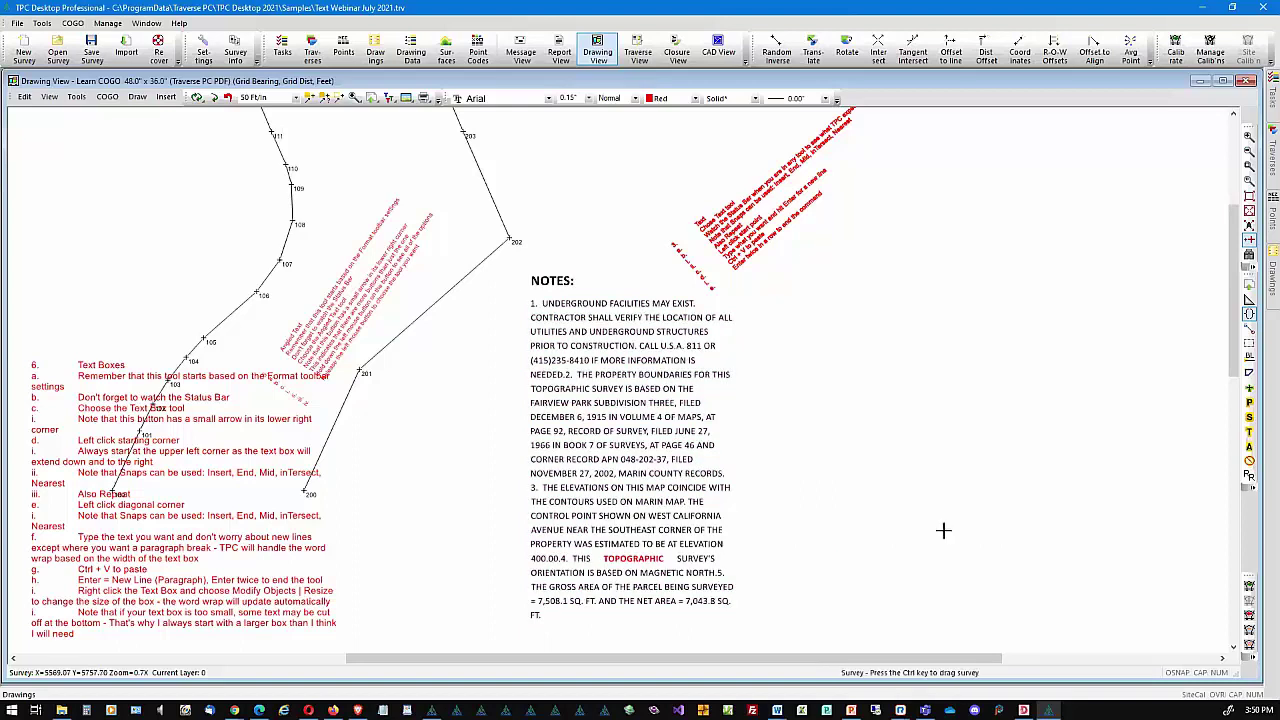
Switch to the LEARN COGO survey window, decline to save that survey, and return to the Text Webinar July 2021 survey
{"action": "scroll", "coordinate": [943, 530], "scroll_direction": "down", "scroll_amount": 1}
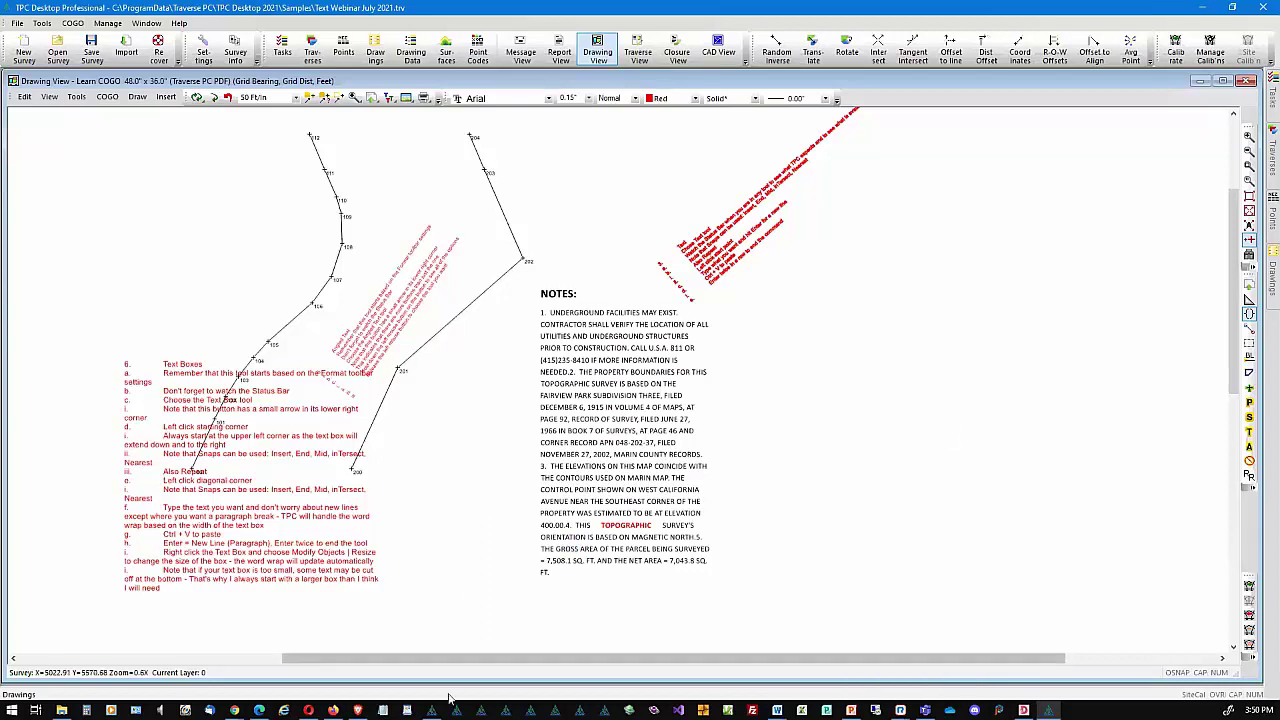
{"action": "mouse_move", "coordinate": [431, 710]}
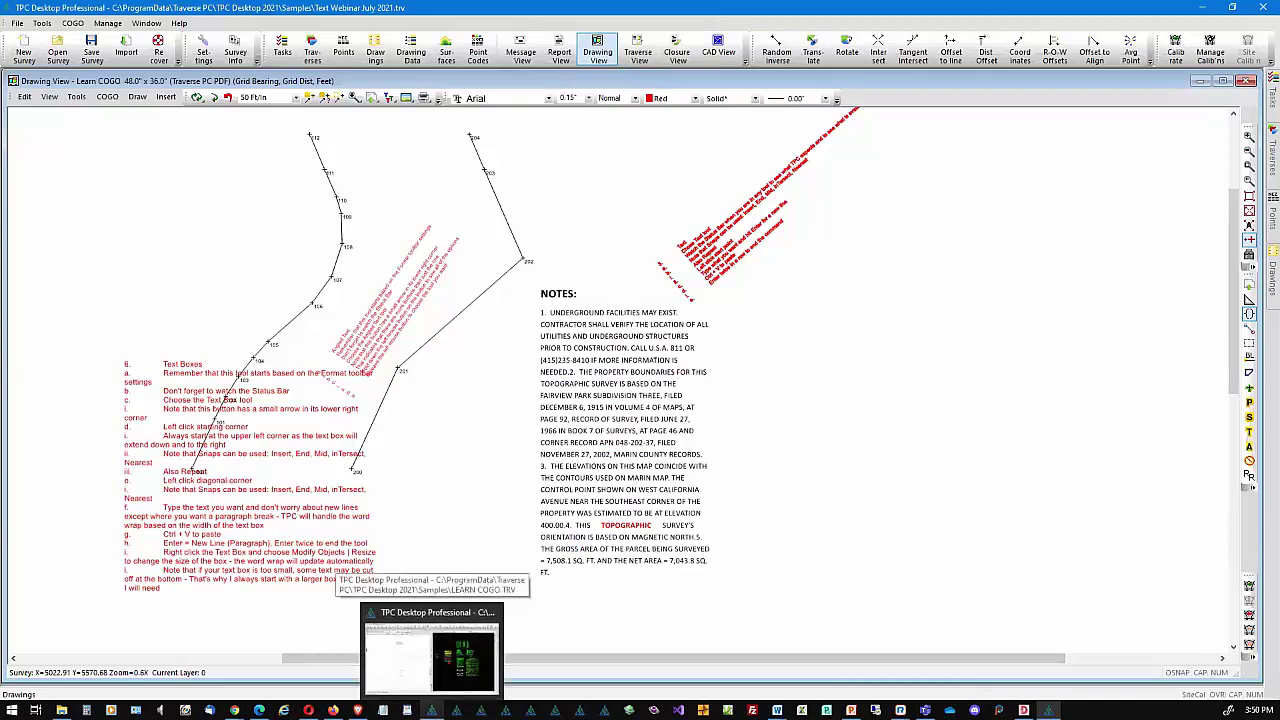
{"action": "left_click", "coordinate": [430, 650]}
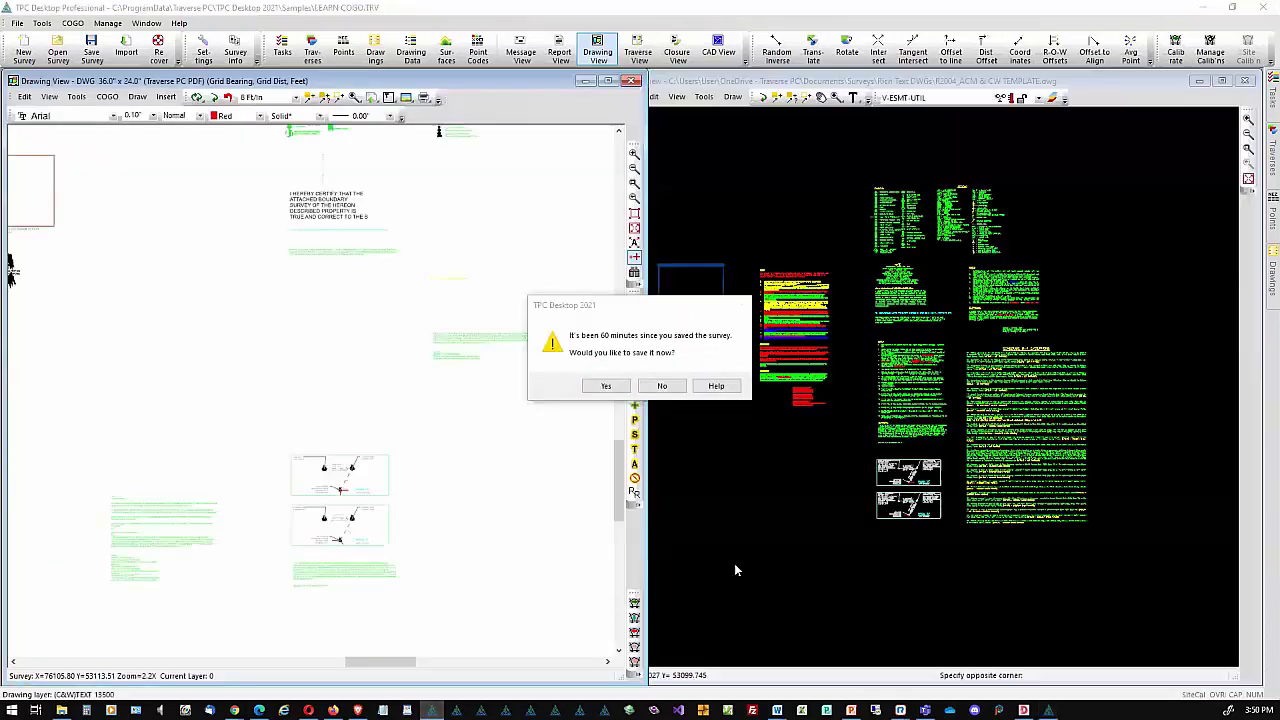
{"action": "left_click", "coordinate": [661, 388]}
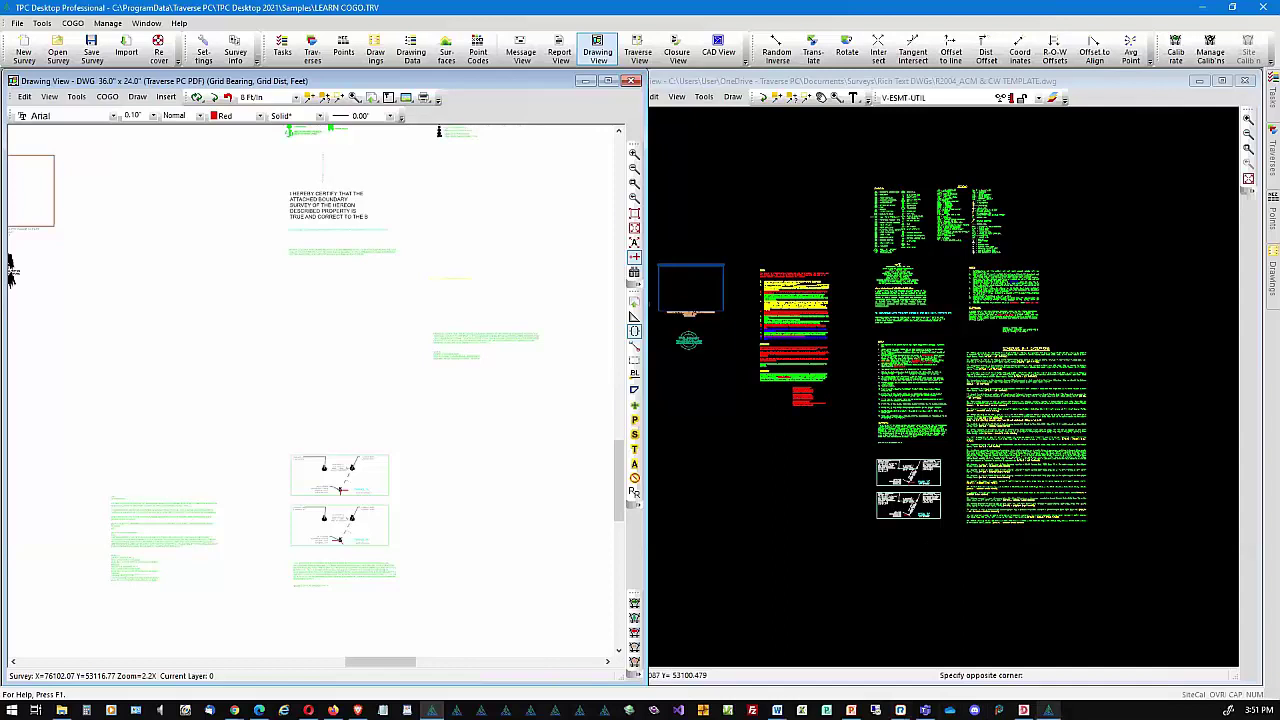
{"action": "left_click", "coordinate": [1048, 710]}
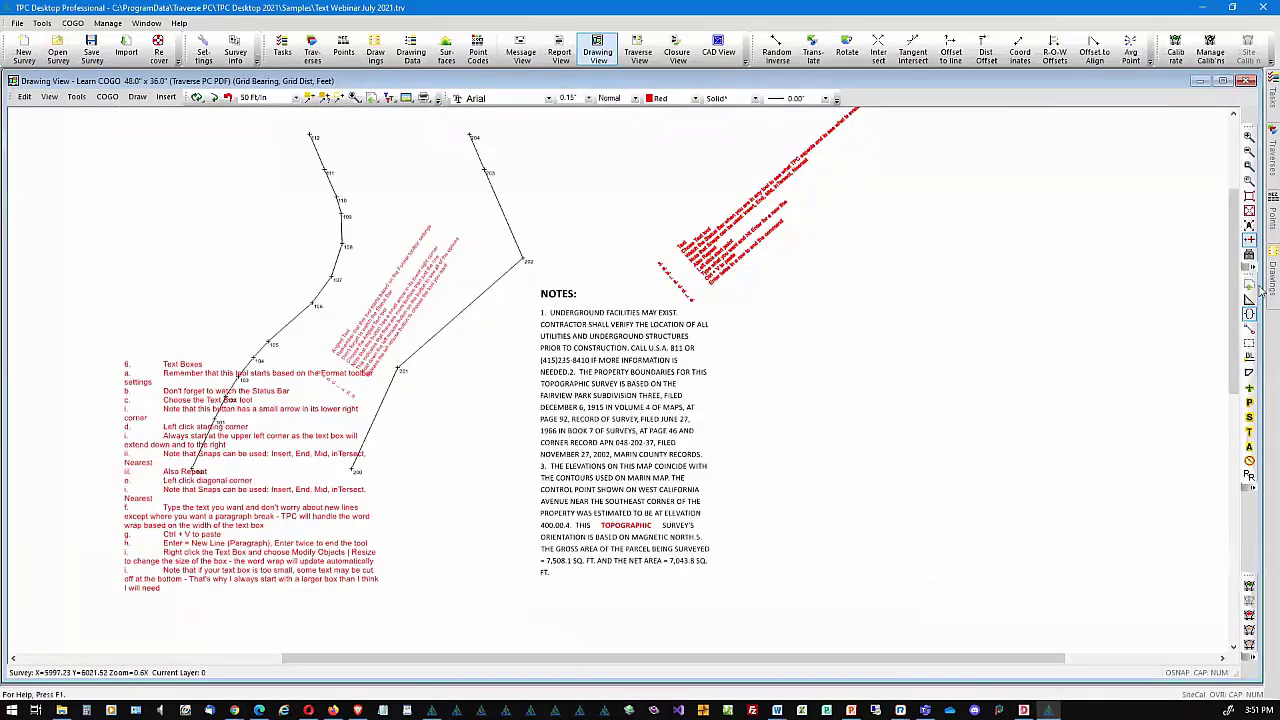
{"action": "mouse_move", "coordinate": [1261, 292]}
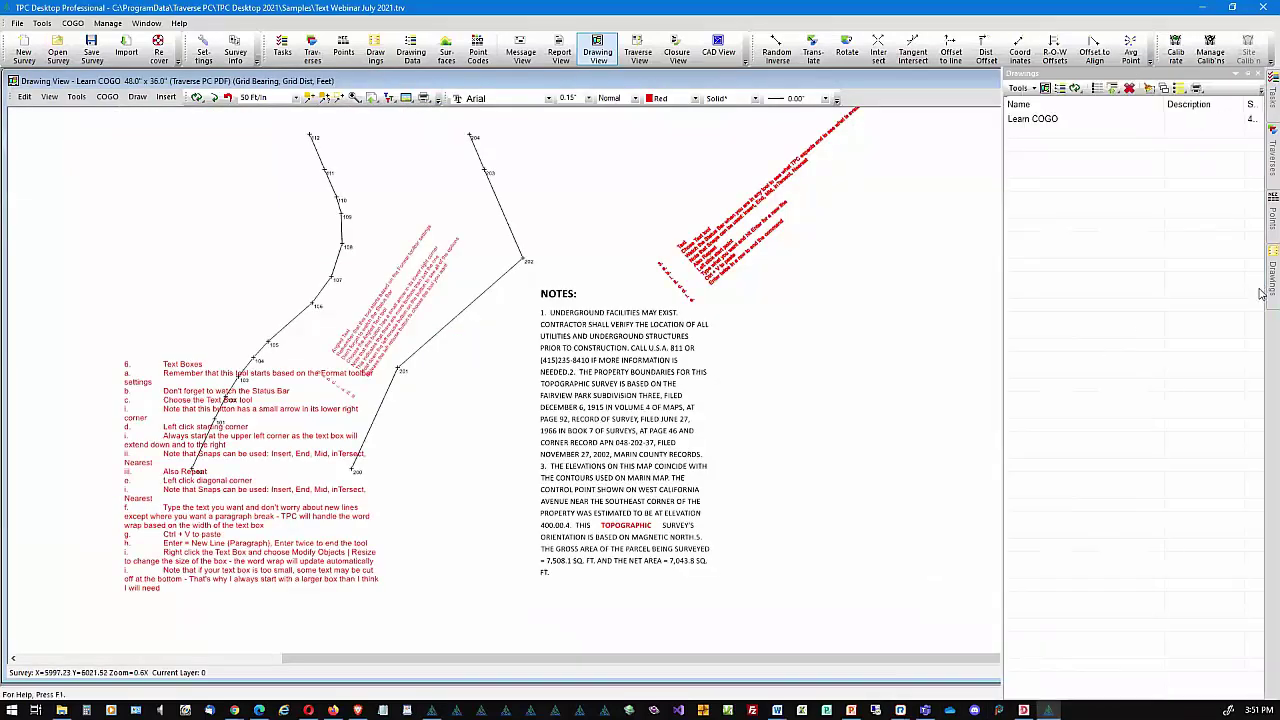
{"action": "double_click", "coordinate": [1093, 201]}
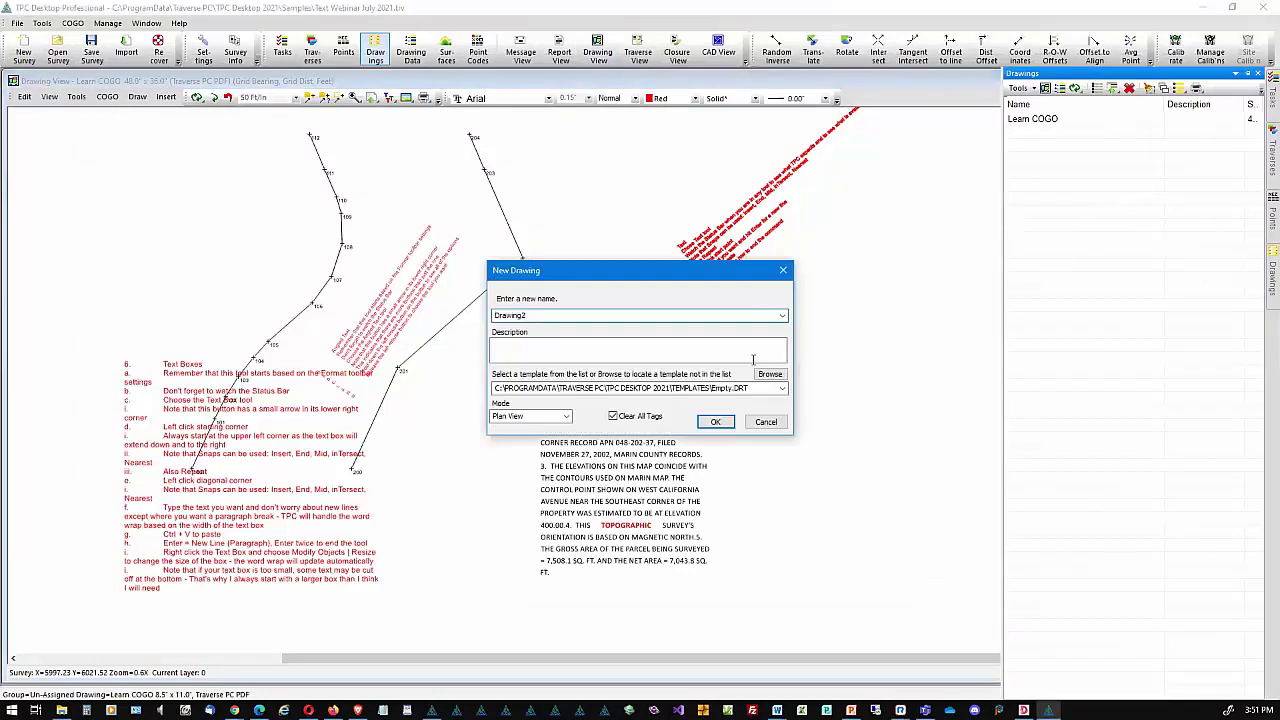
{"action": "left_click", "coordinate": [719, 424]}
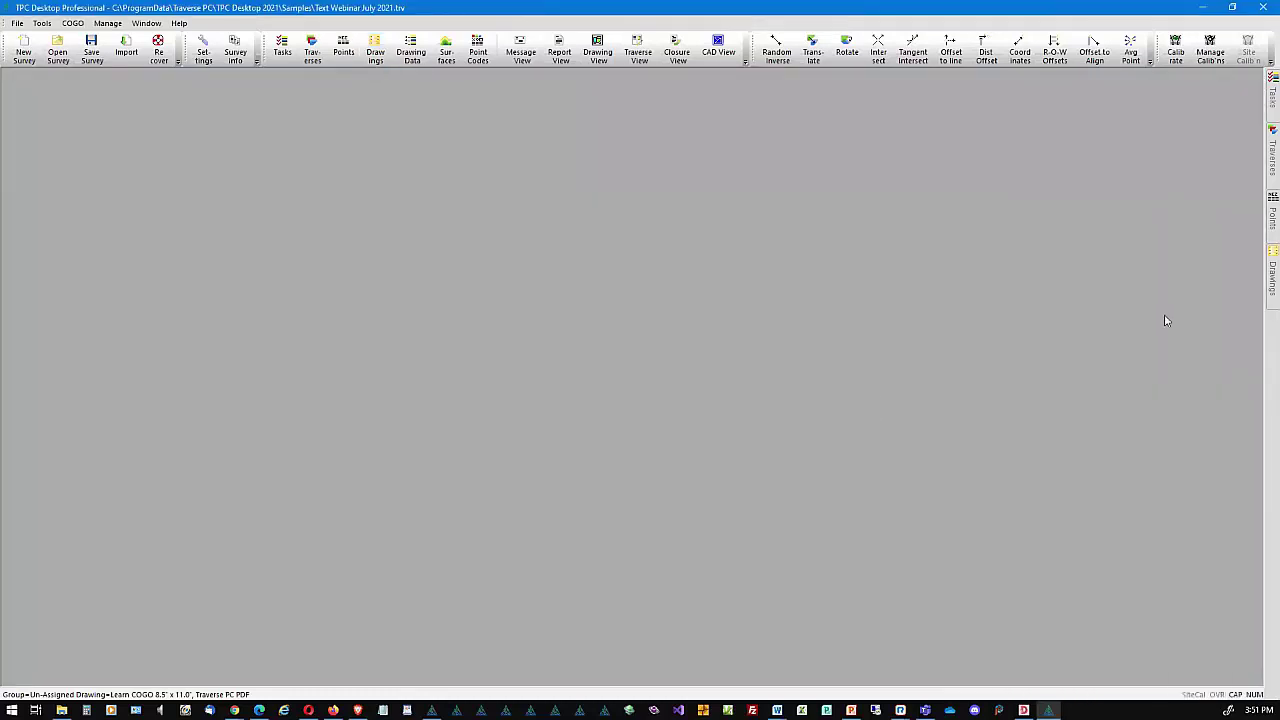
{"action": "mouse_move", "coordinate": [1262, 300]}
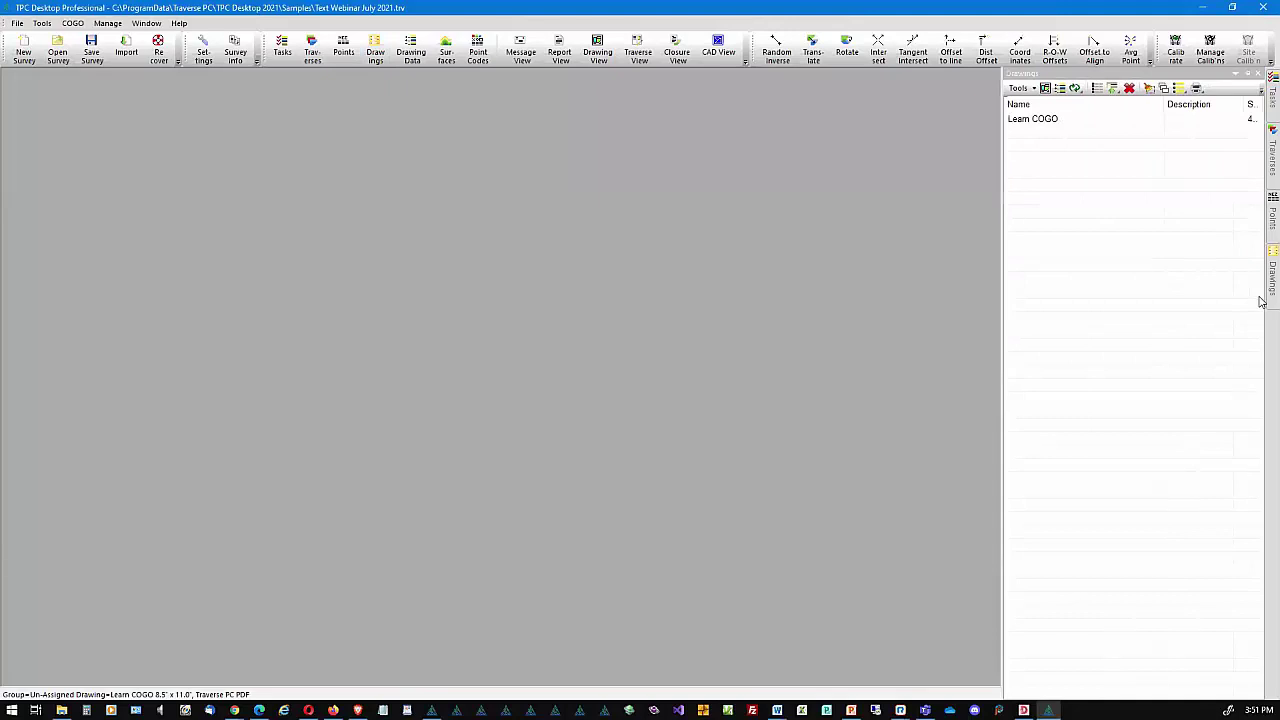
{"action": "left_click", "coordinate": [1125, 120]}
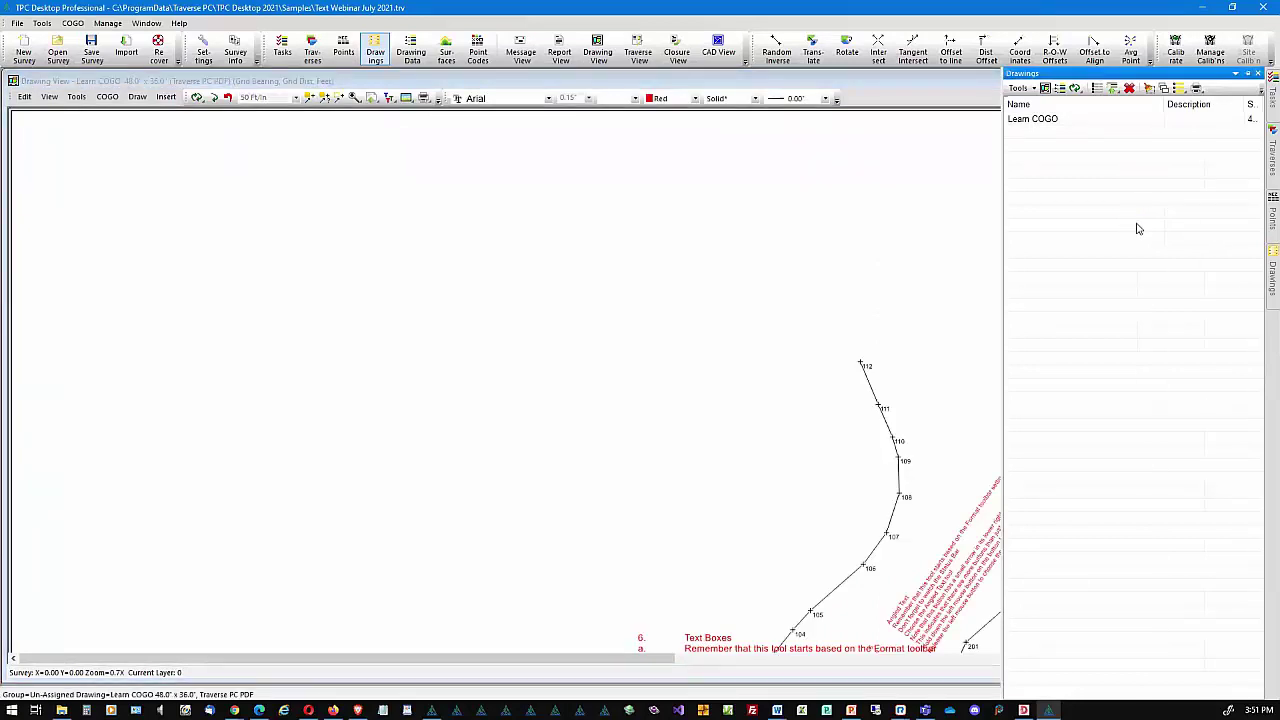
Create a plan-view drawing named Drawing2 from the Empty.DRT template and narrow its window to about half the workspace width
{"action": "double_click", "coordinate": [1187, 289]}
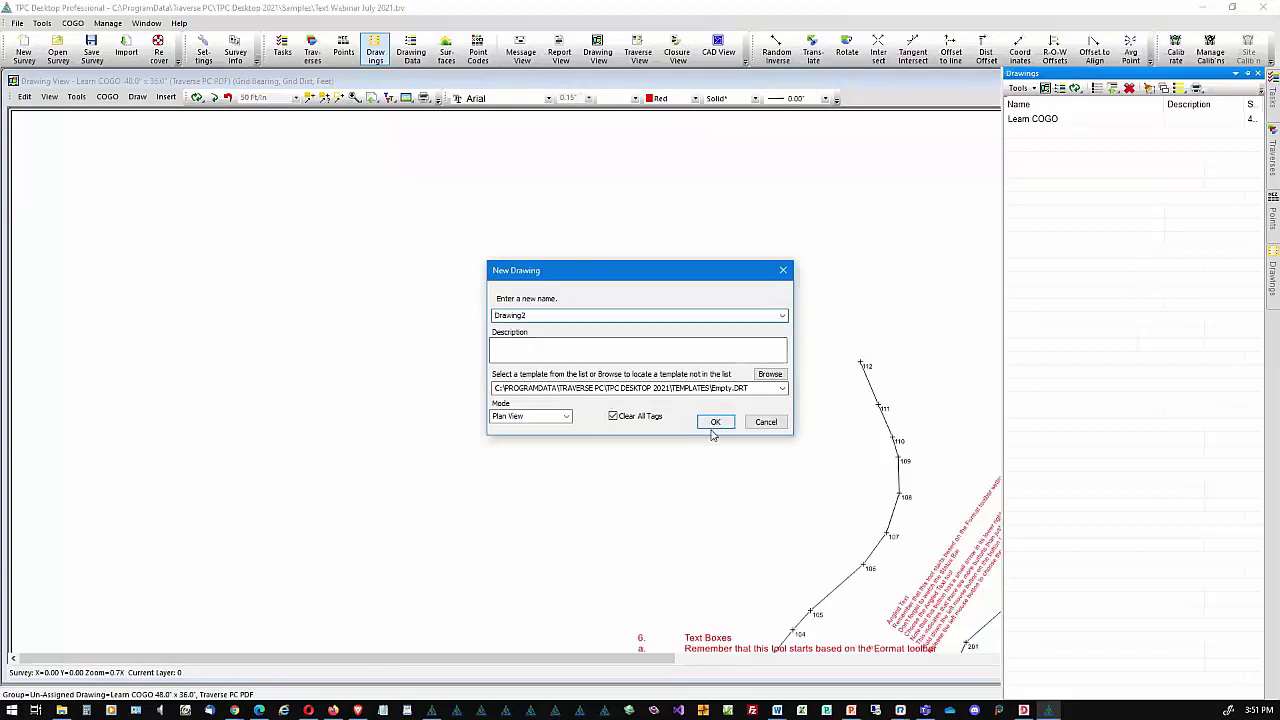
{"action": "left_click", "coordinate": [713, 429]}
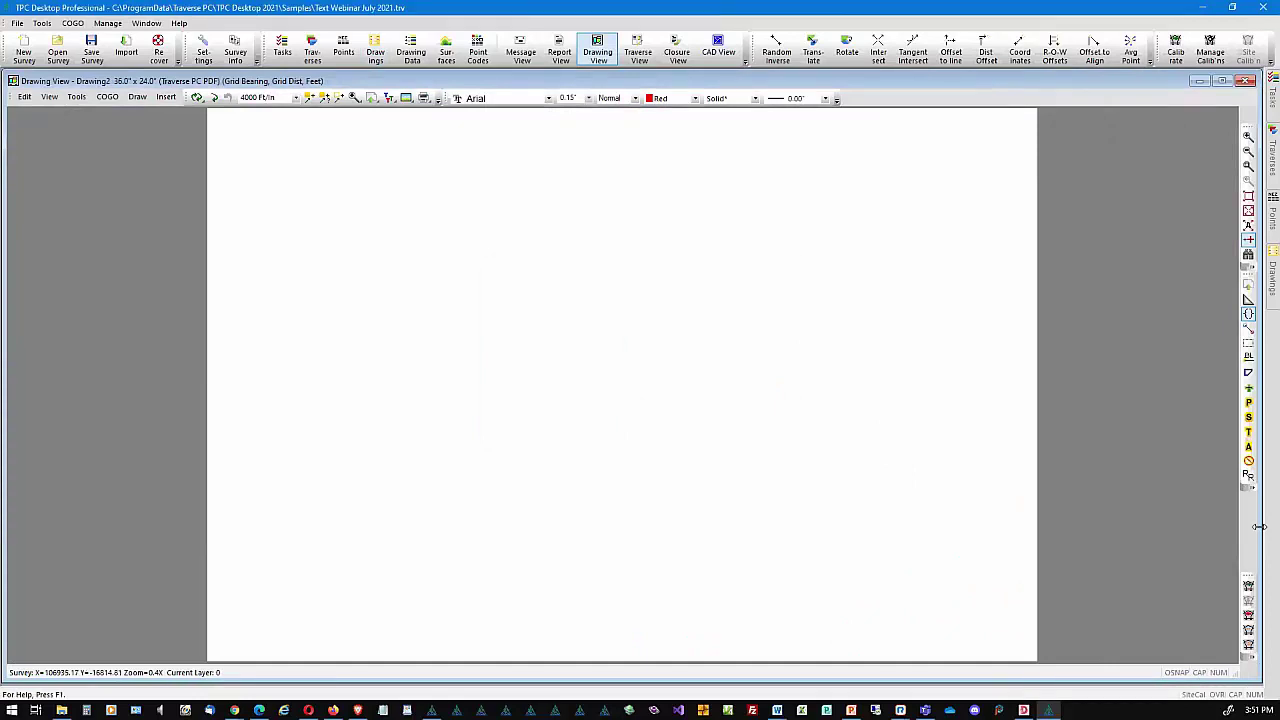
{"action": "left_click_drag", "start_coordinate": [1259, 527], "coordinate": [637, 530]}
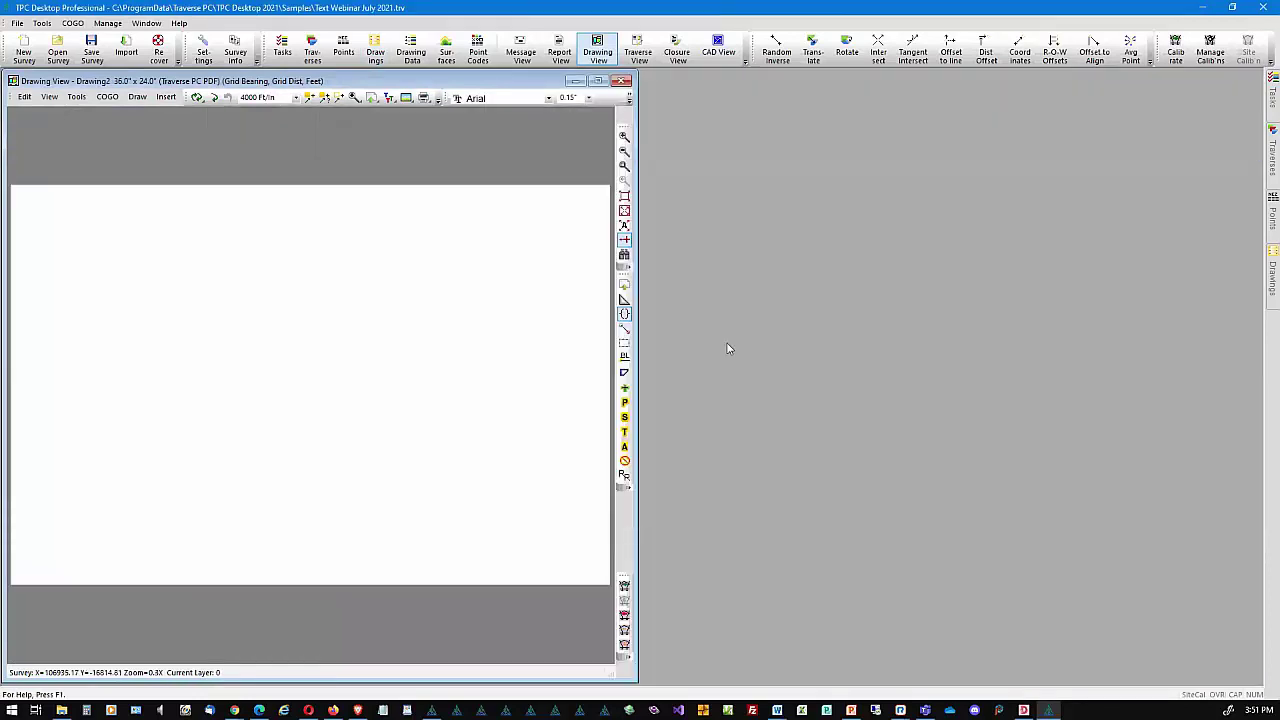
Open a CAD View beside the drawing and load the recent file R2004_ACM & CW TEMPLATE.dwg into it
{"action": "left_click", "coordinate": [717, 45]}
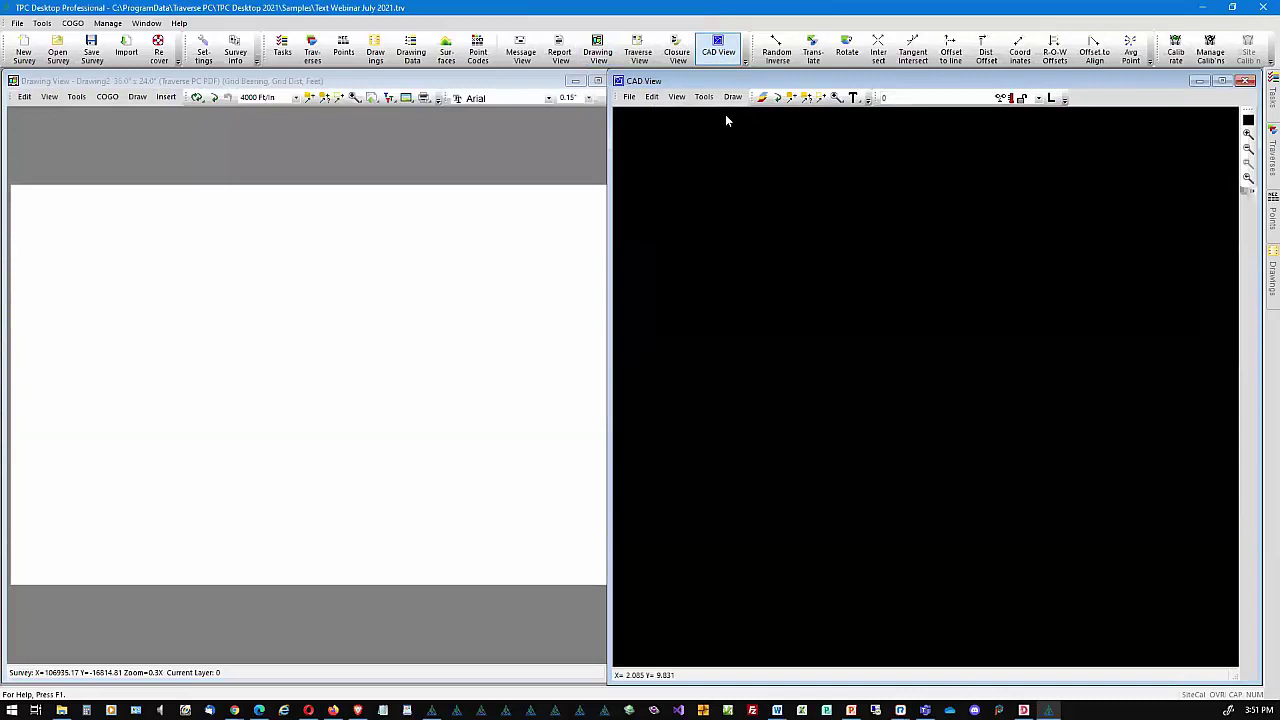
{"action": "left_click", "coordinate": [629, 97]}
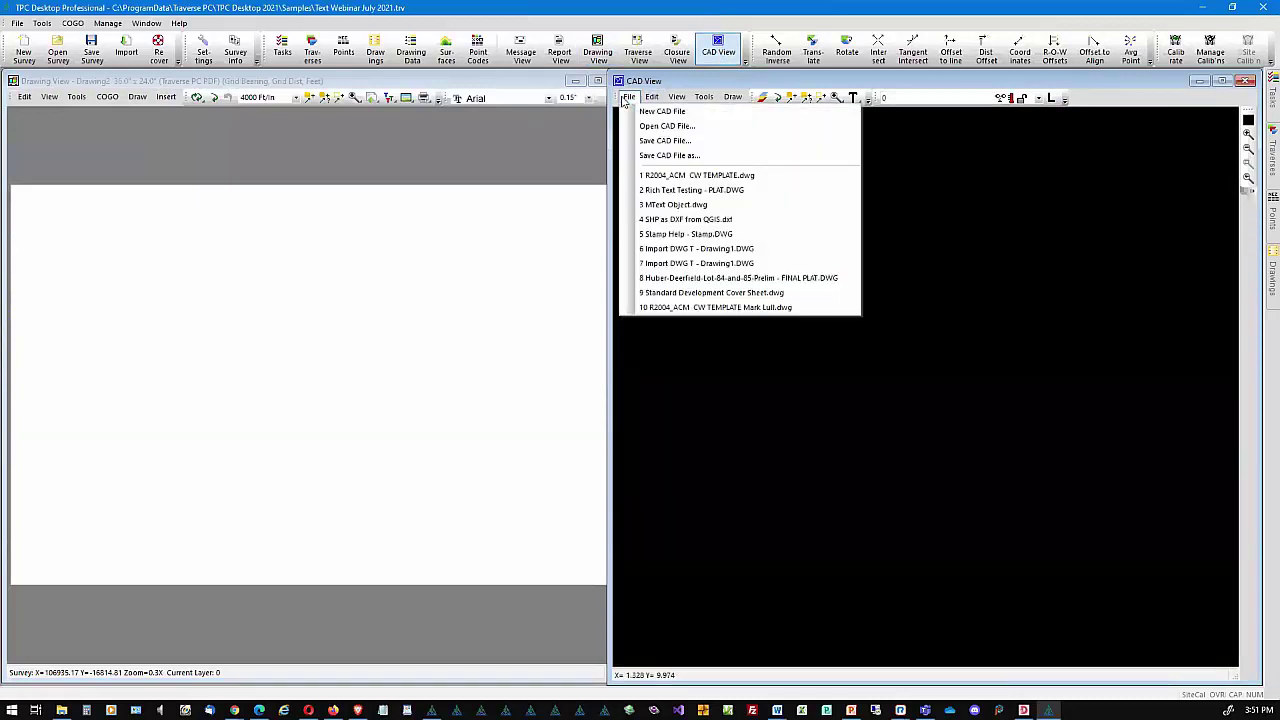
{"action": "left_click", "coordinate": [722, 176]}
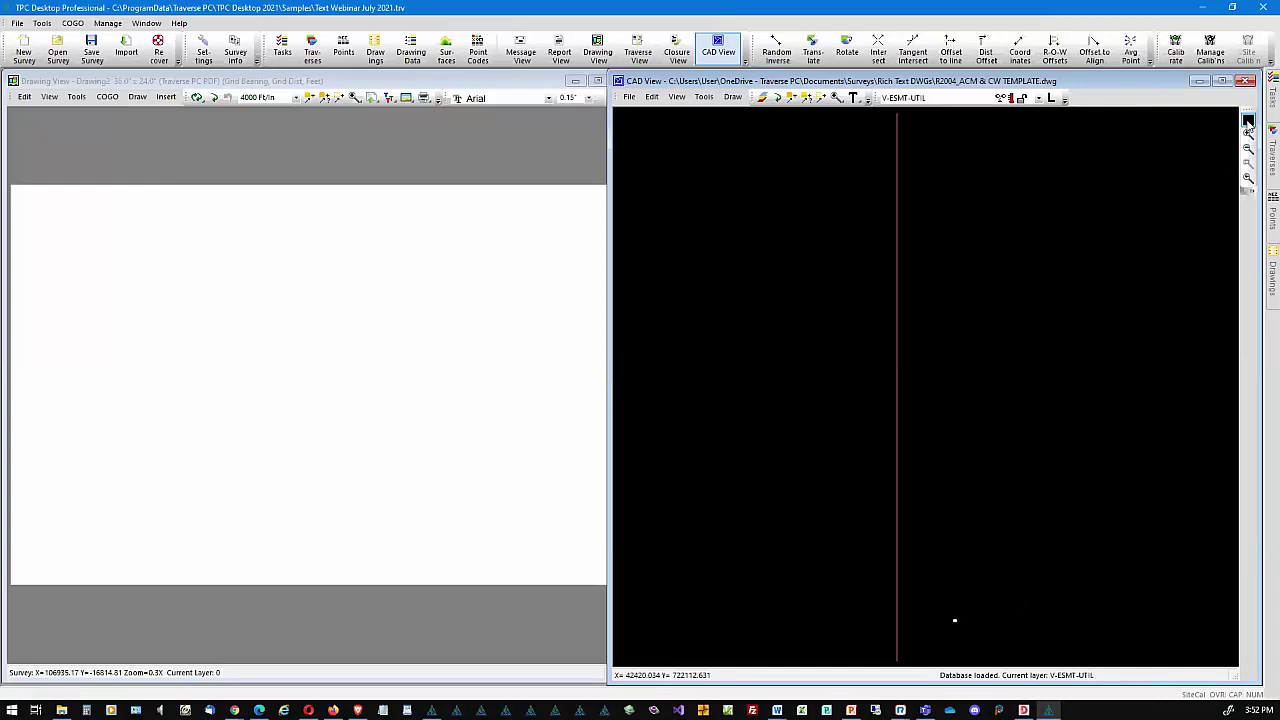
Zoom the CAD View in by successive windows to examine the notes and legend text beside the sheet borders
{"action": "left_click", "coordinate": [837, 98]}
{"action": "left_click", "coordinate": [837, 143]}
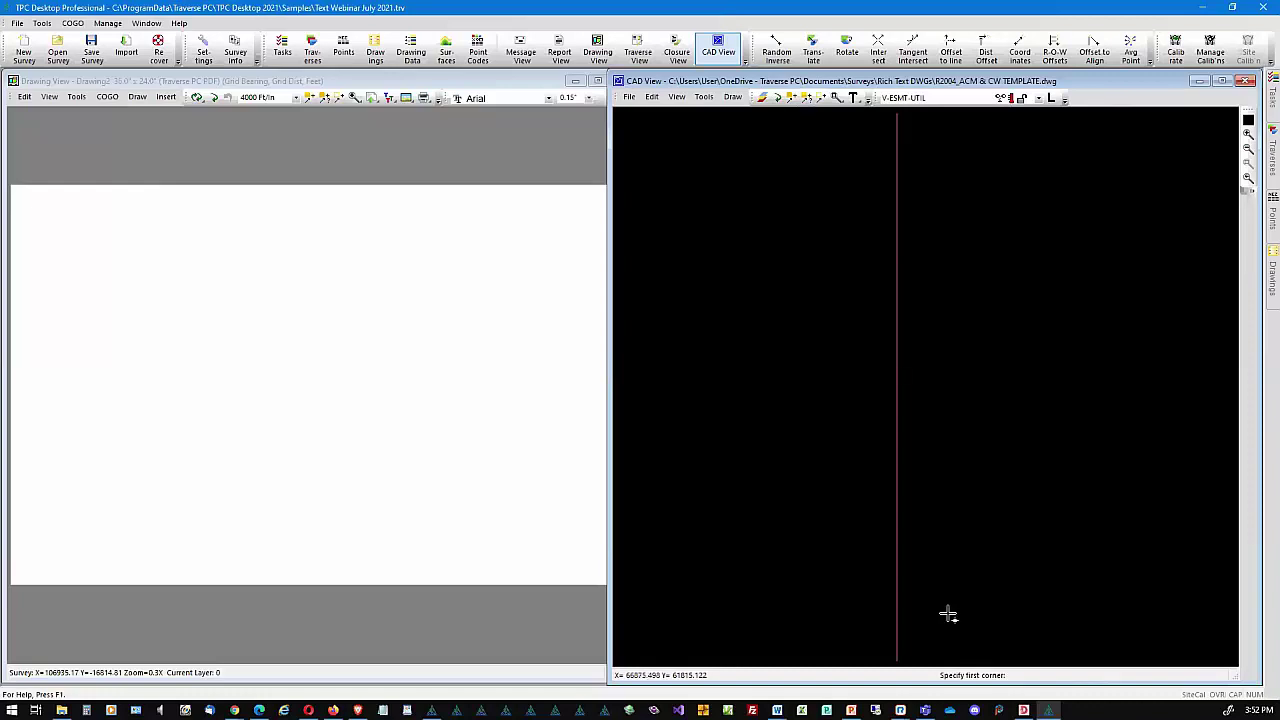
{"action": "left_click", "coordinate": [950, 617]}
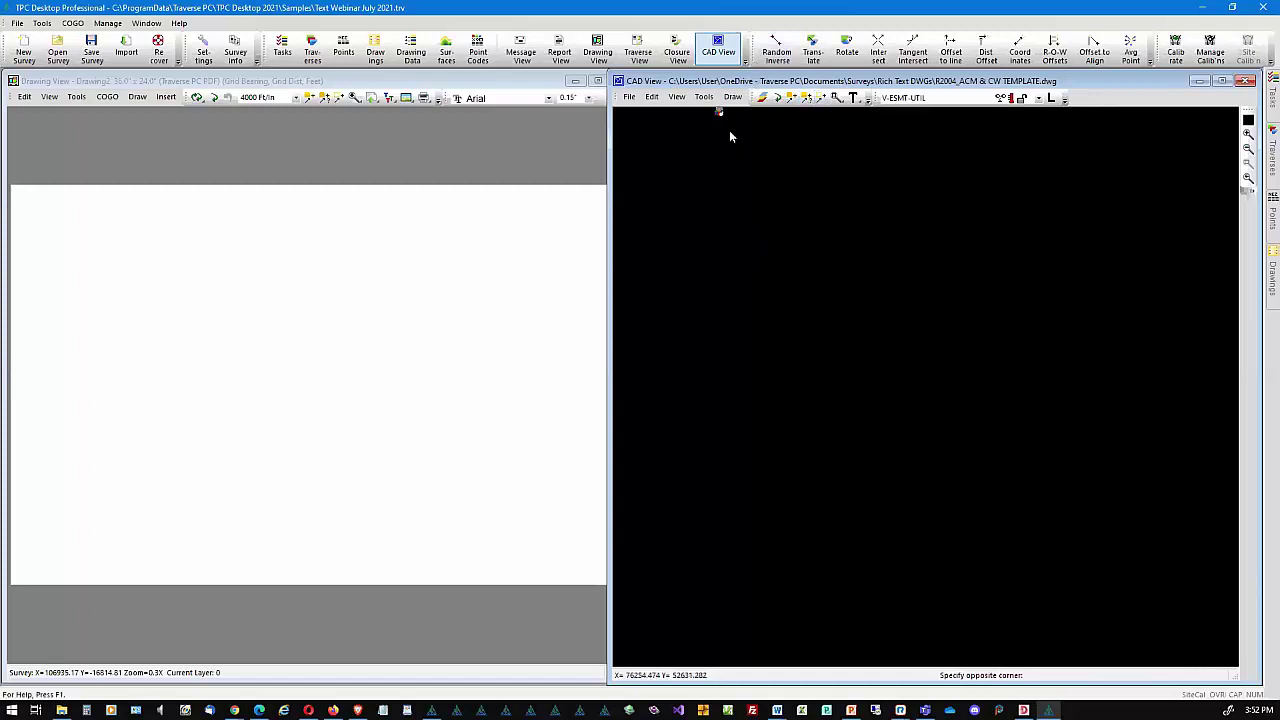
{"action": "left_click", "coordinate": [836, 98]}
{"action": "left_click", "coordinate": [720, 110]}
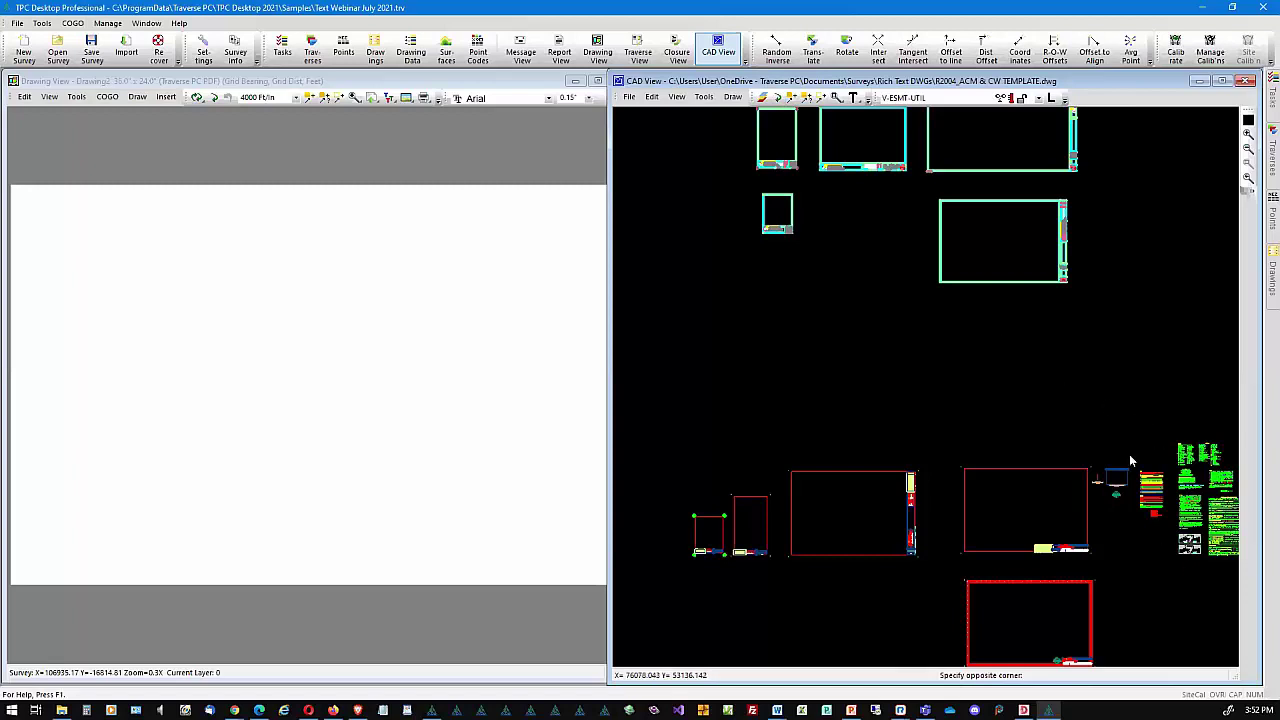
{"action": "left_click", "coordinate": [836, 98]}
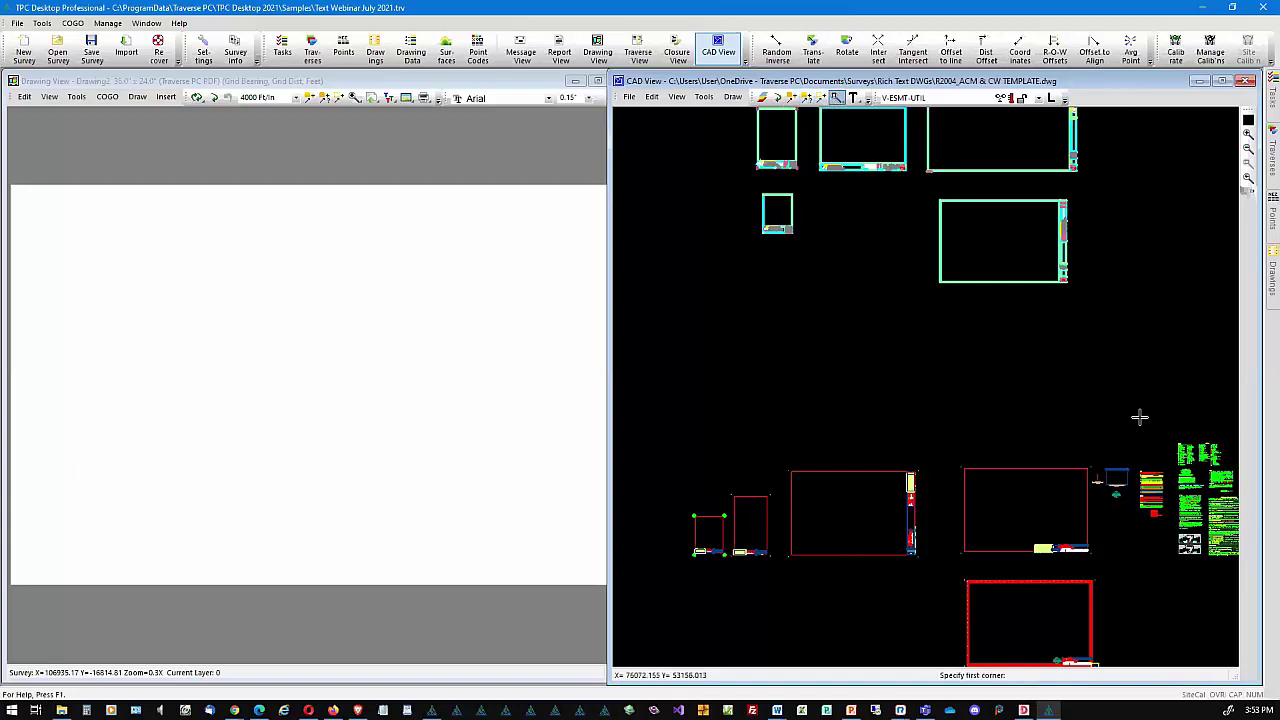
{"action": "left_click", "coordinate": [1237, 546]}
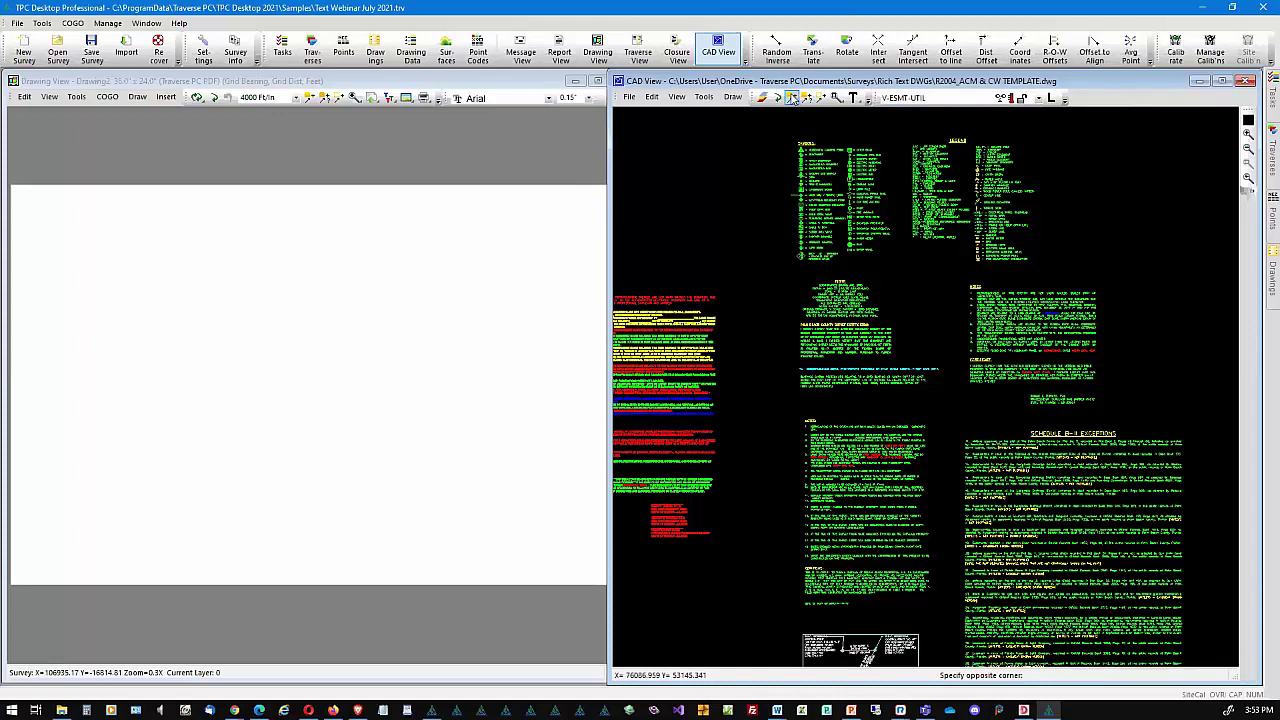
Select the Schedule B-II Exceptions text in the CAD View and send the selected entity to the Drawing2 drawing view
{"action": "left_click", "coordinate": [708, 98]}
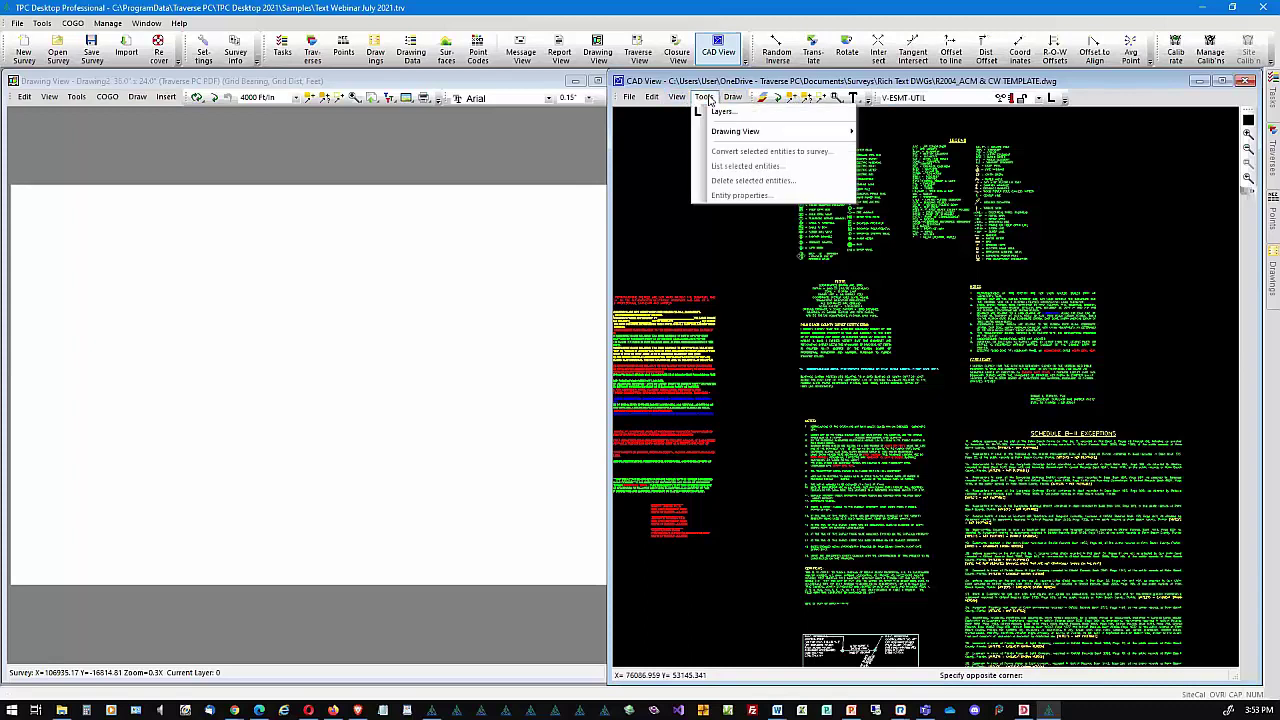
{"action": "mouse_move", "coordinate": [685, 101]}
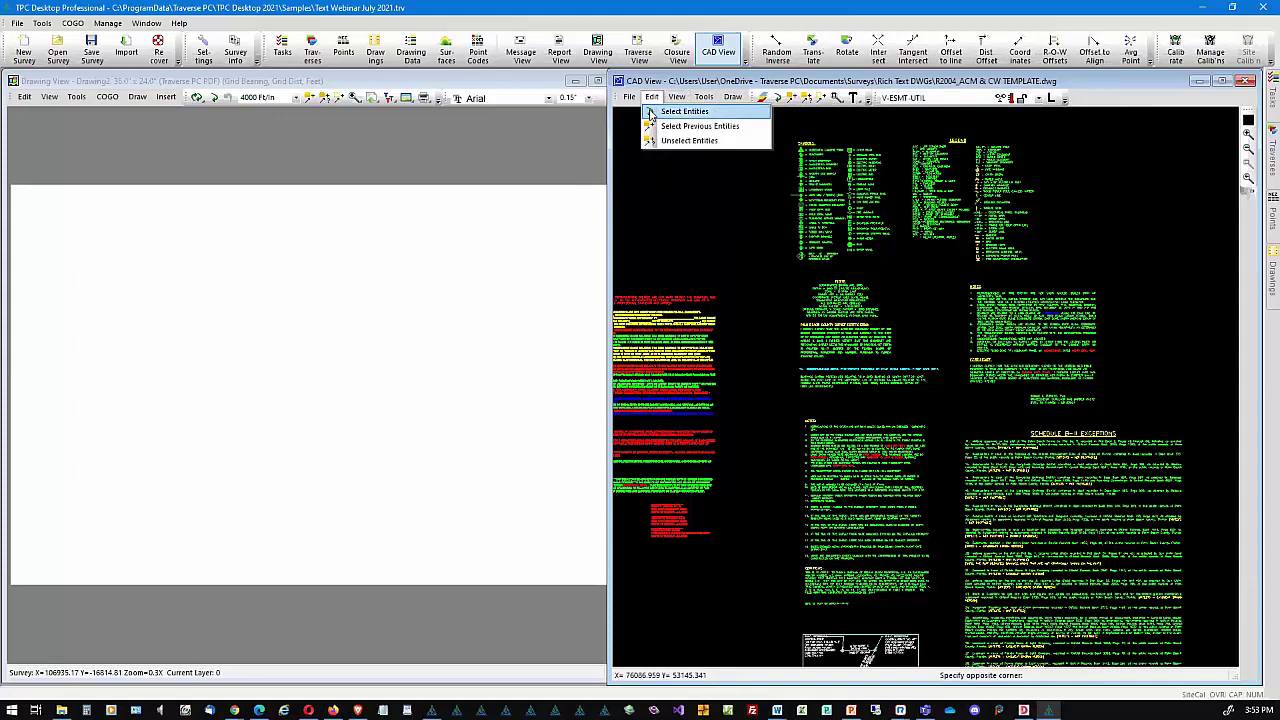
{"action": "left_click", "coordinate": [652, 112]}
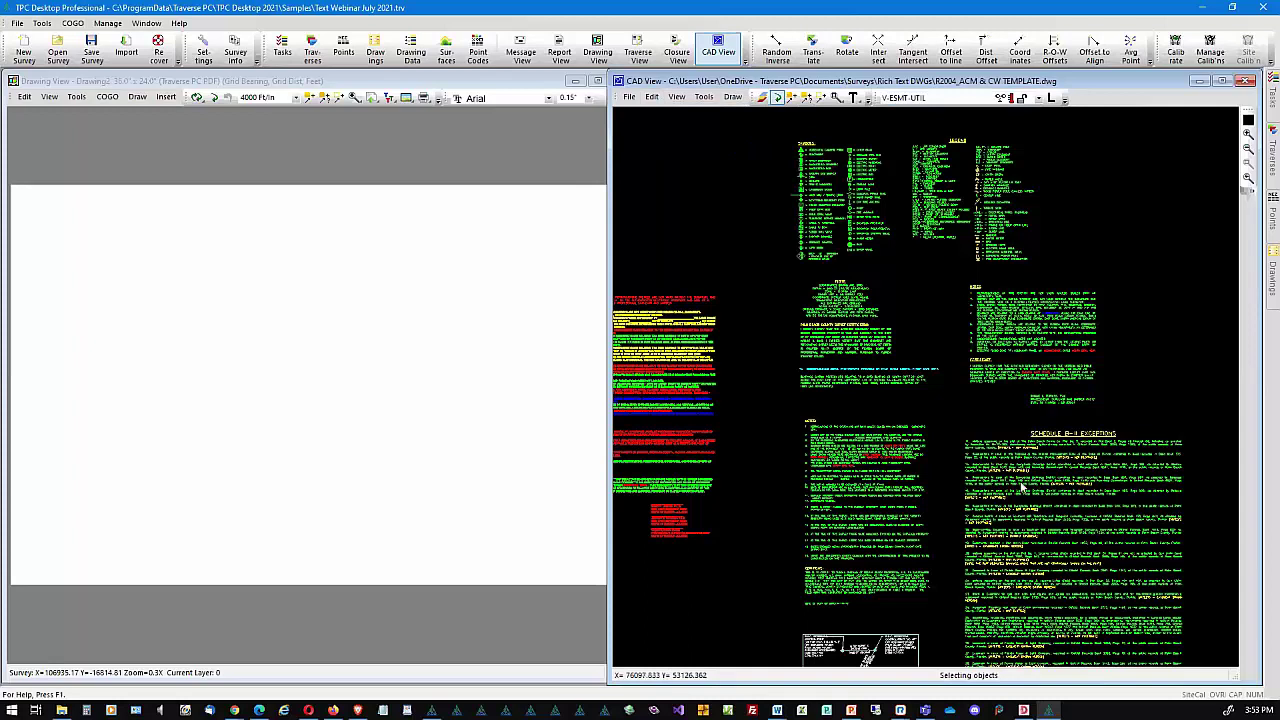
{"action": "left_click", "coordinate": [1021, 487]}
{"action": "right_click", "coordinate": [1021, 487]}
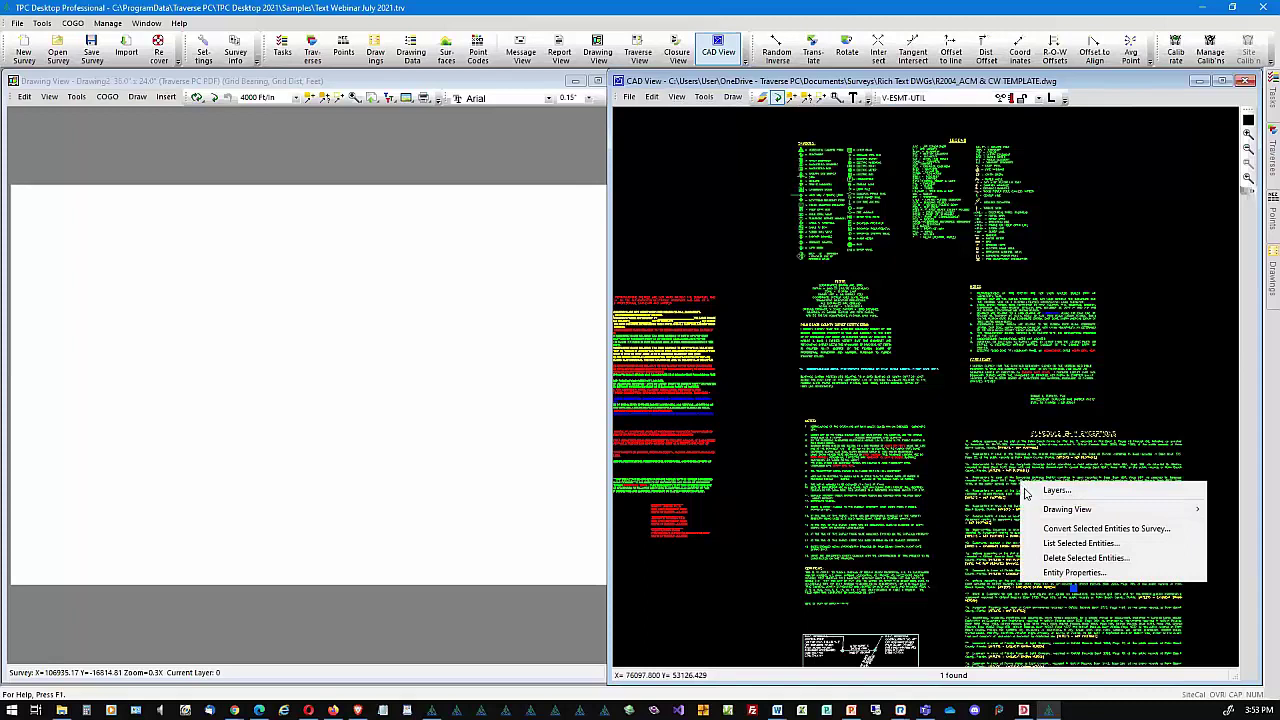
{"action": "mouse_move", "coordinate": [1080, 509]}
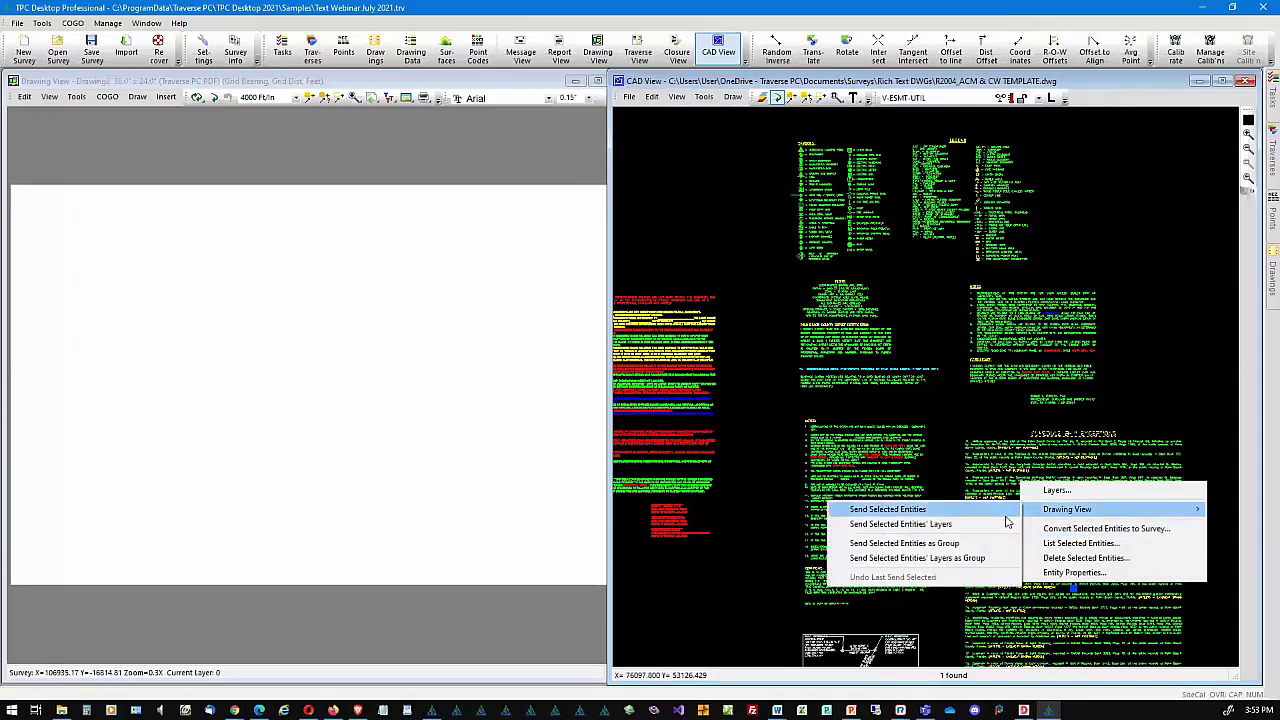
{"action": "left_click", "coordinate": [918, 512]}
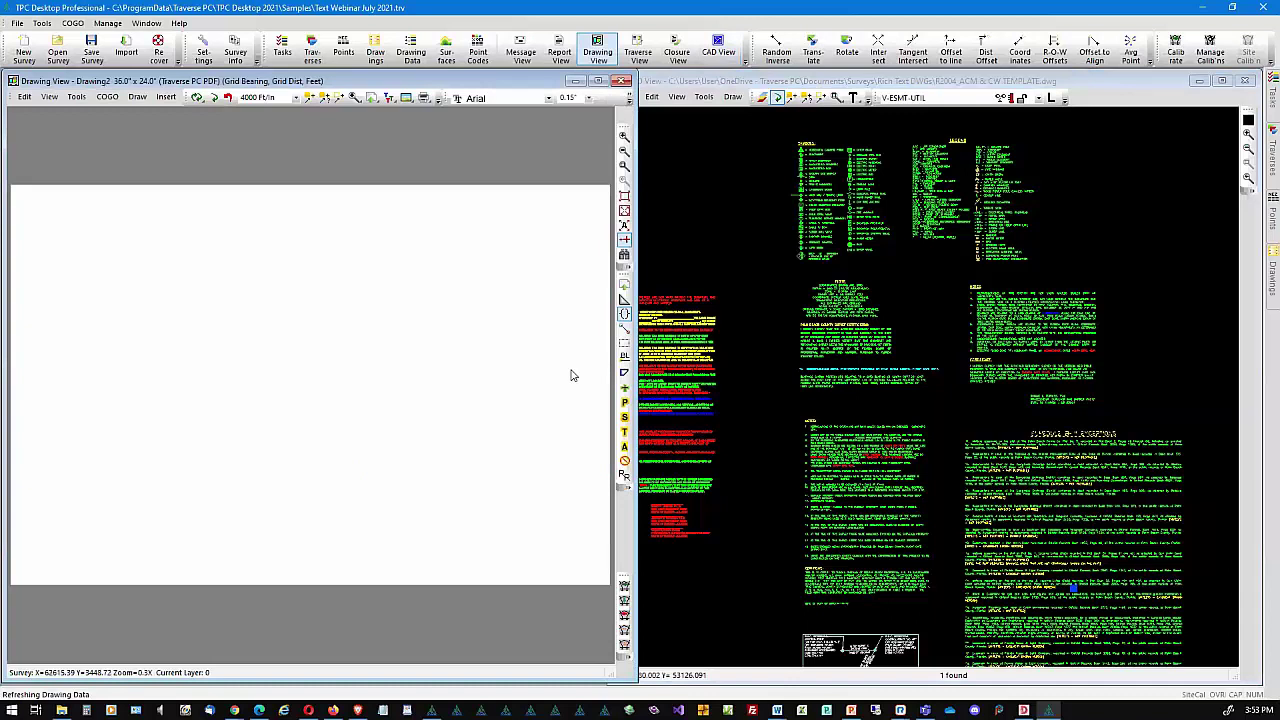
{"action": "left_click", "coordinate": [626, 212]}
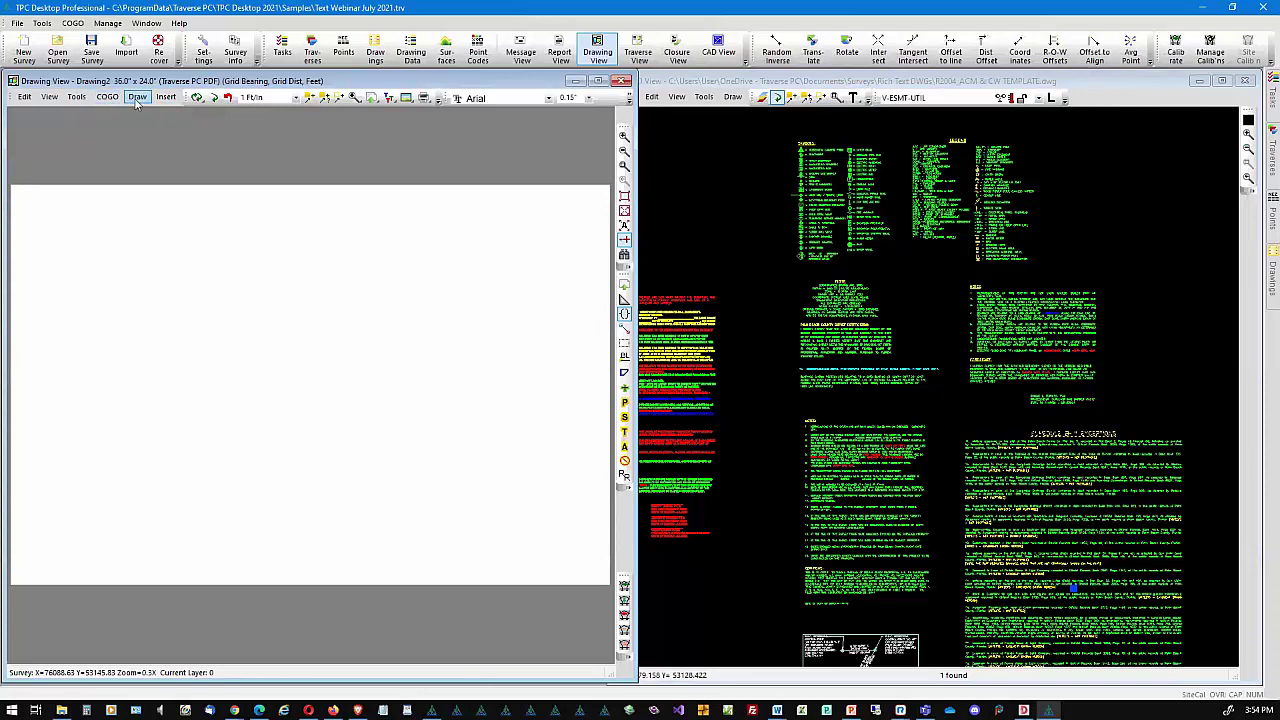
Import the AutoCAD DWG file R2004_ACM & CW TEMPLATE.dwg from the Surveys\Rich Text DWGs folder into Drawing2, without saving the survey first
{"action": "left_click", "coordinate": [78, 100]}
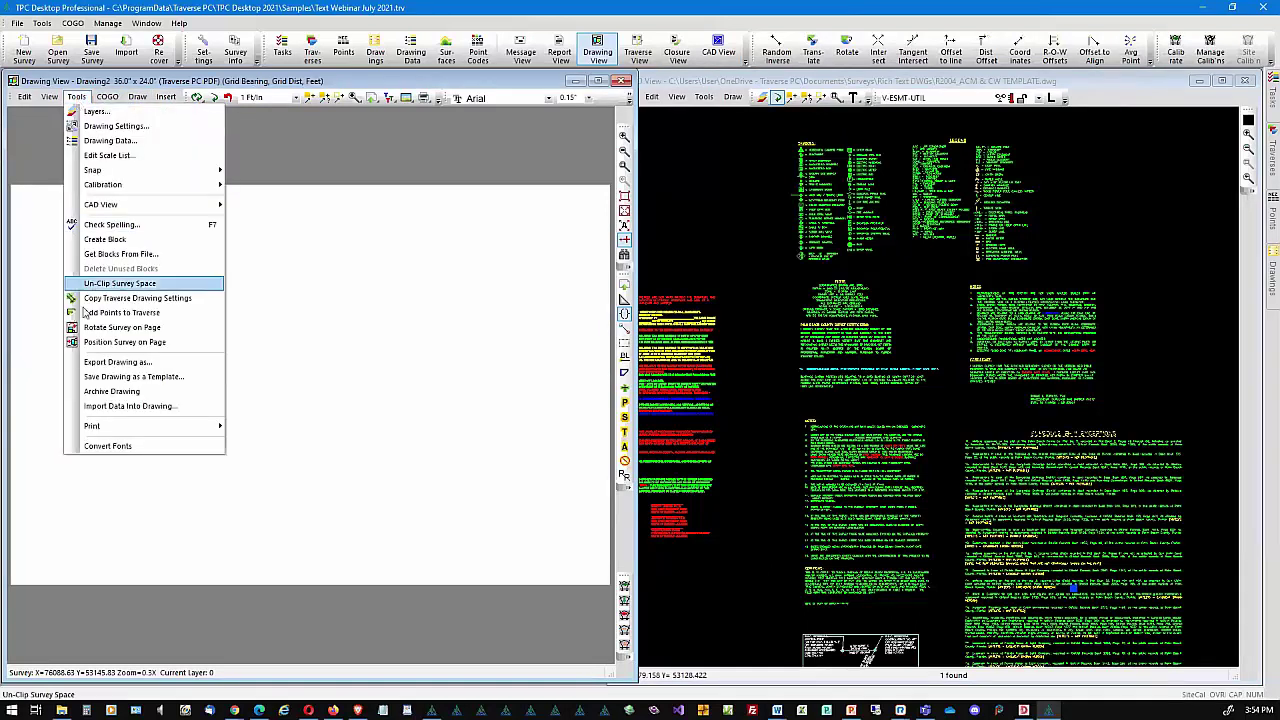
{"action": "left_click", "coordinate": [104, 408]}
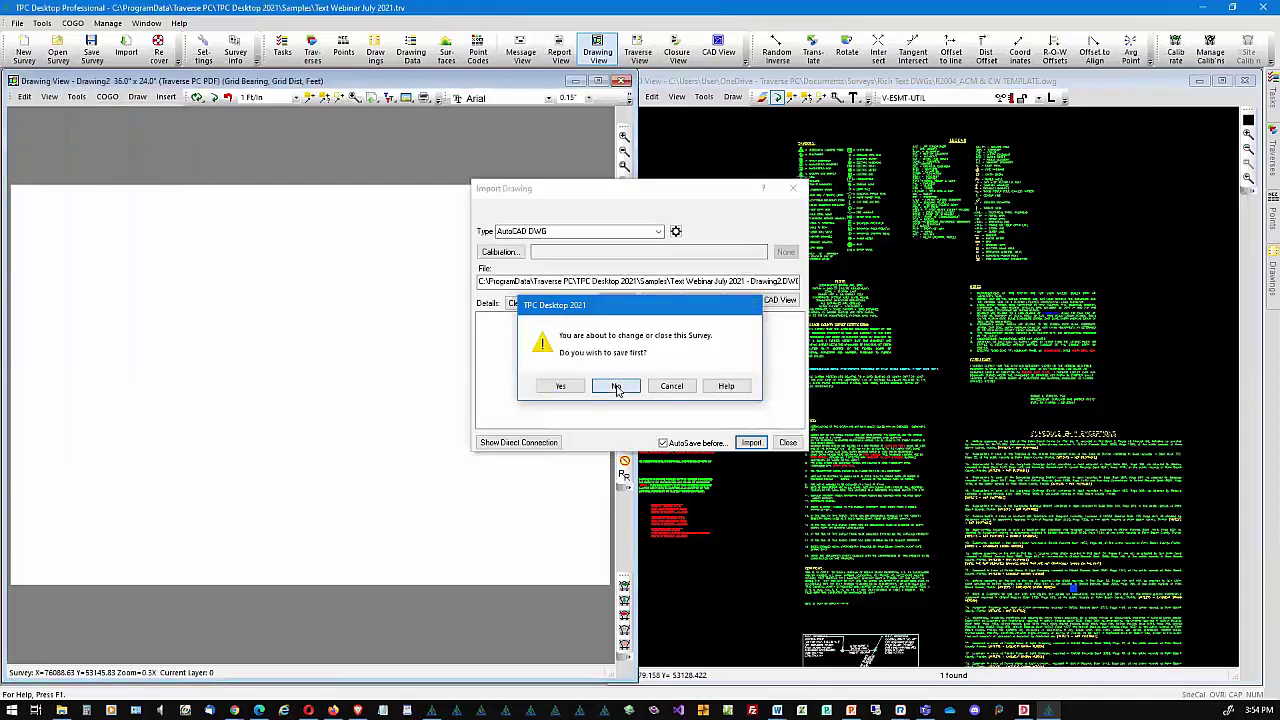
{"action": "left_click", "coordinate": [616, 387]}
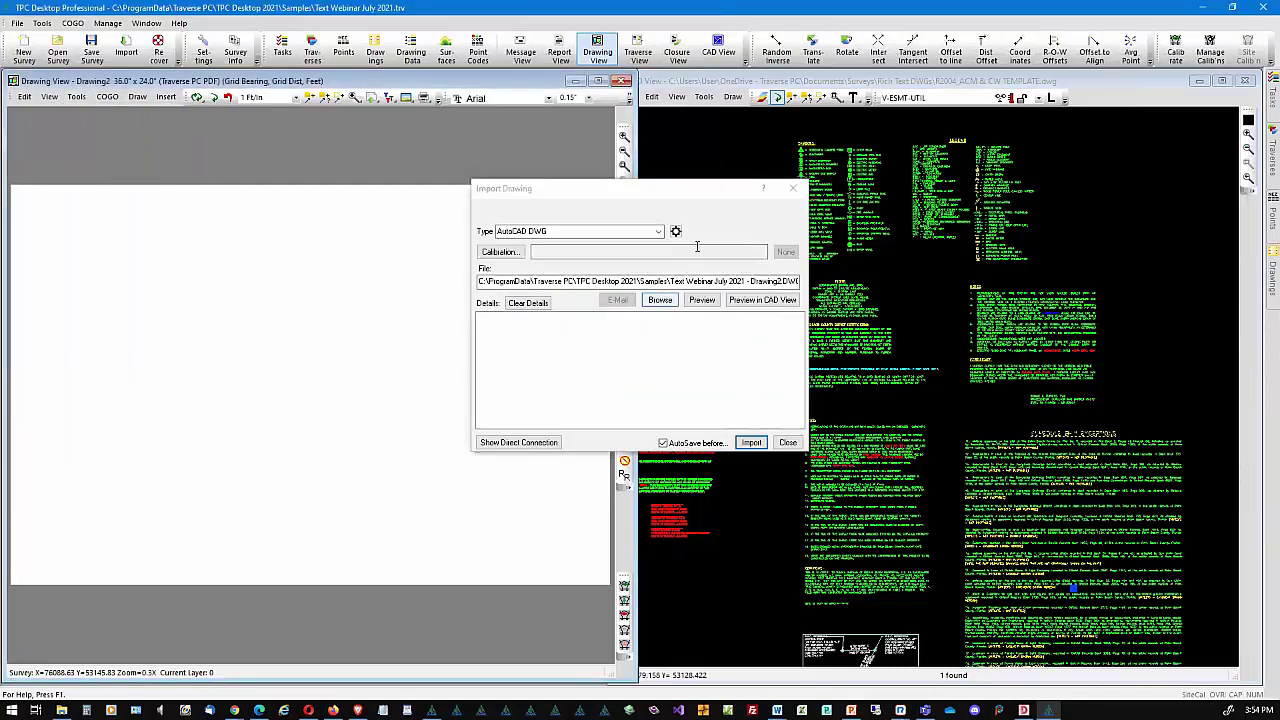
{"action": "left_click", "coordinate": [658, 301]}
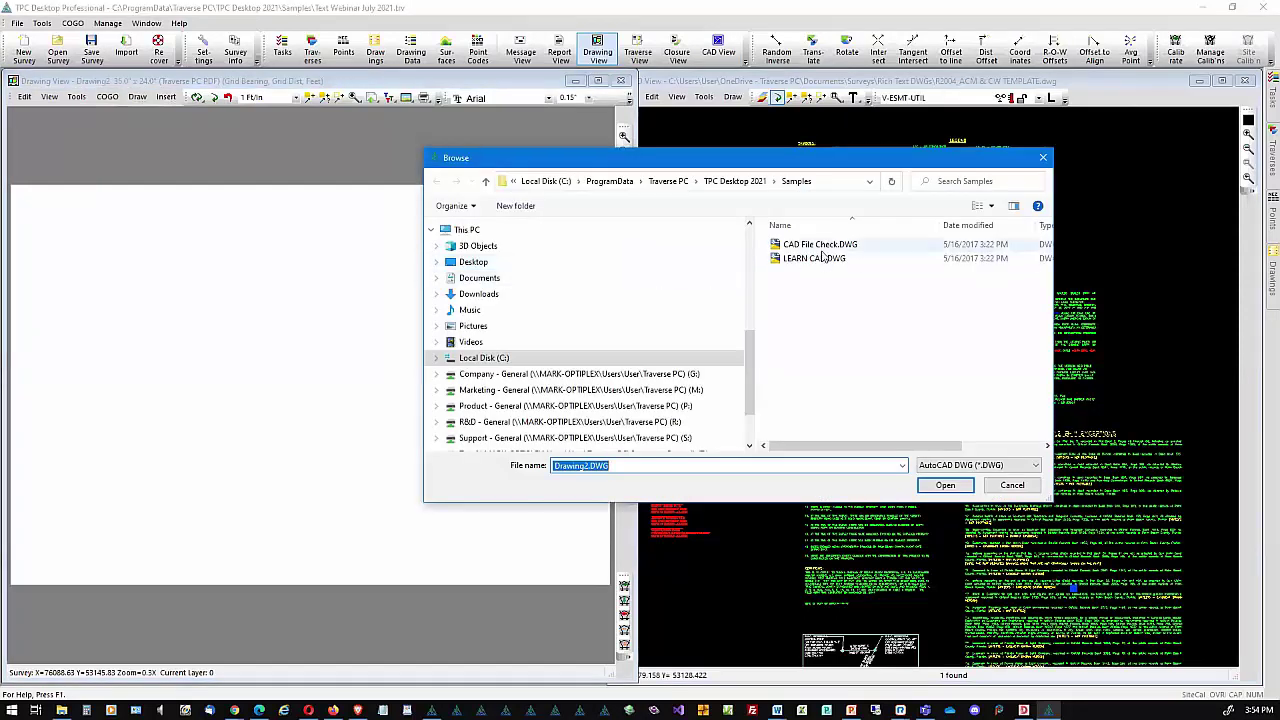
{"action": "scroll", "coordinate": [560, 295], "scroll_direction": "up", "scroll_amount": 5}
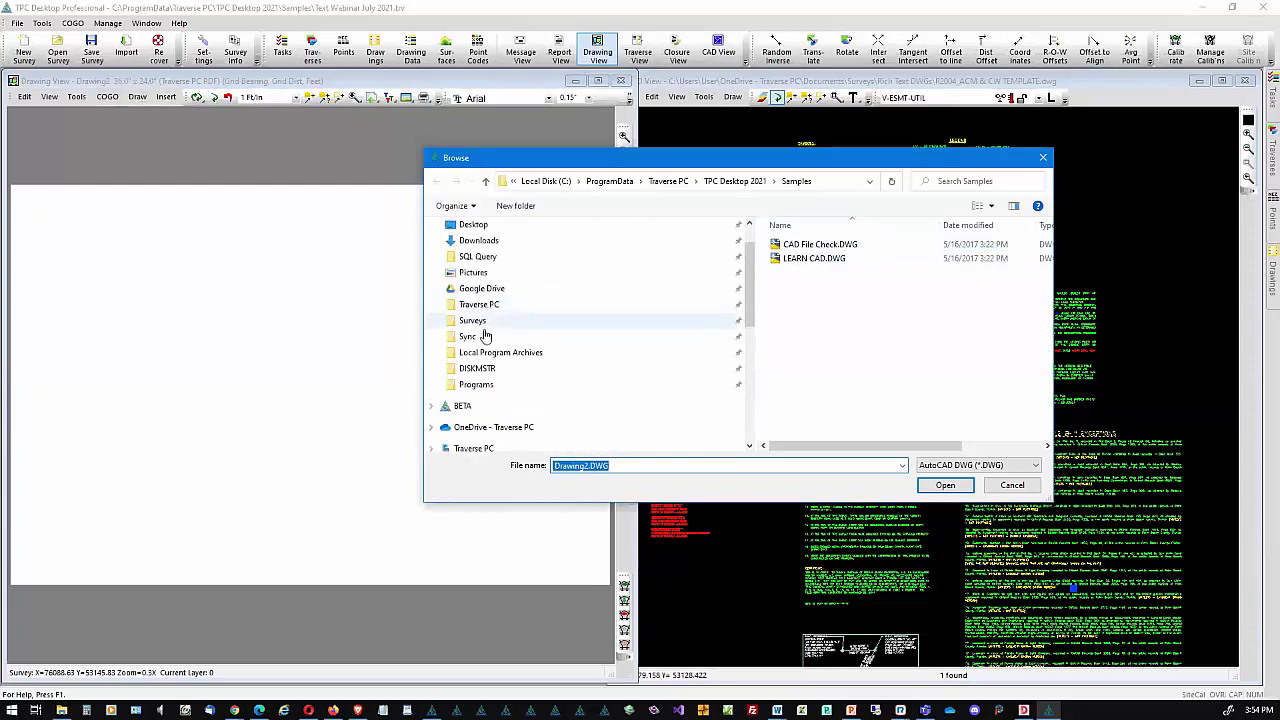
{"action": "left_click", "coordinate": [476, 322]}
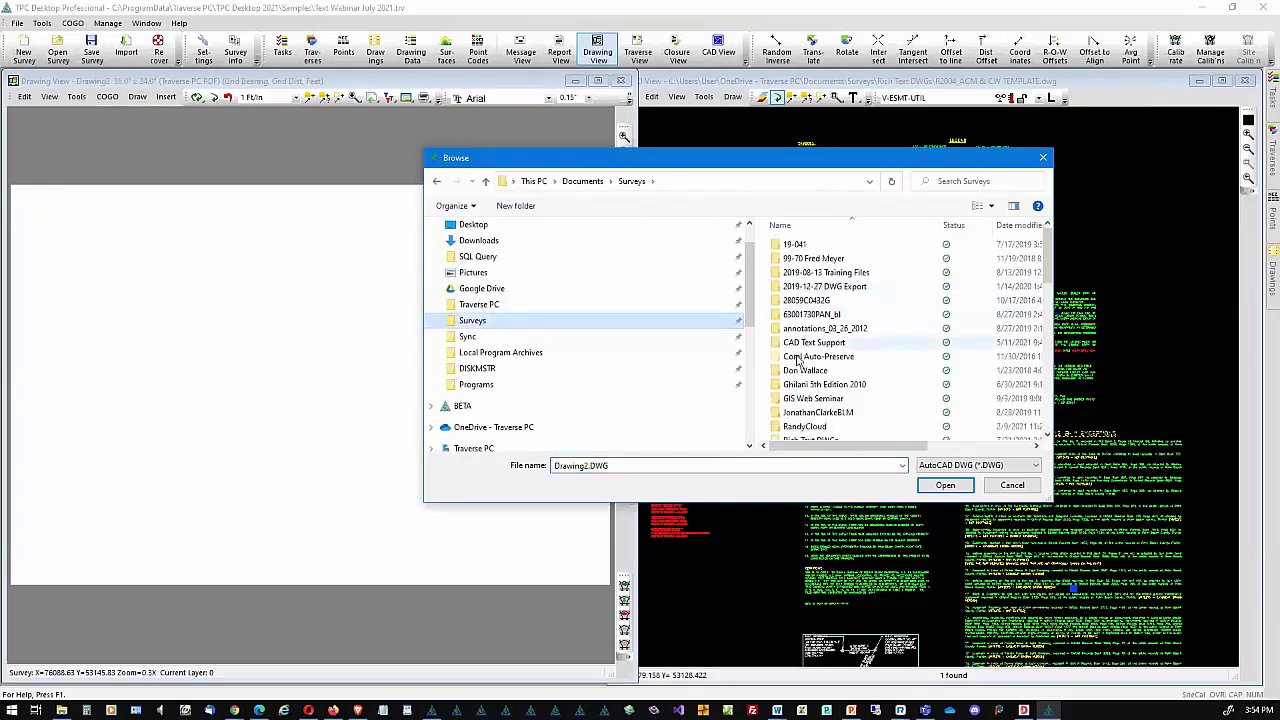
{"action": "scroll", "coordinate": [800, 358], "scroll_direction": "down", "scroll_amount": 3}
{"action": "scroll", "coordinate": [796, 362], "scroll_direction": "up", "scroll_amount": 3}
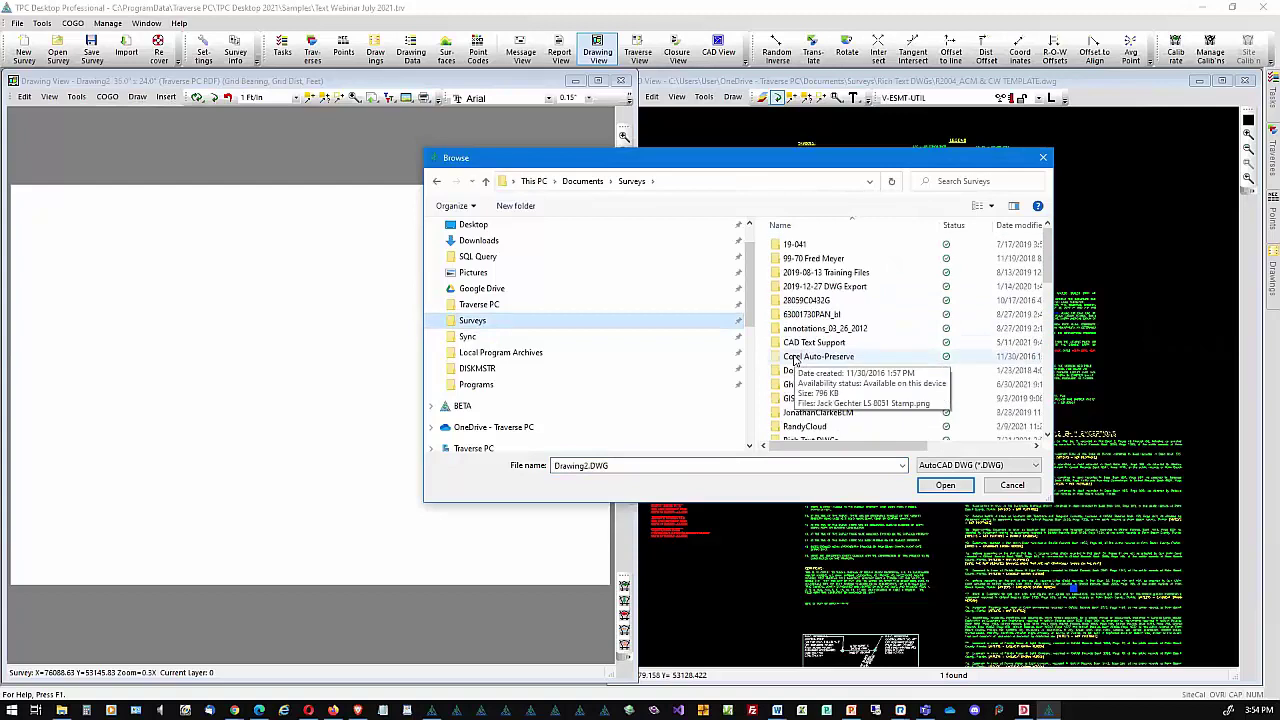
{"action": "scroll", "coordinate": [796, 362], "scroll_direction": "down", "scroll_amount": 1}
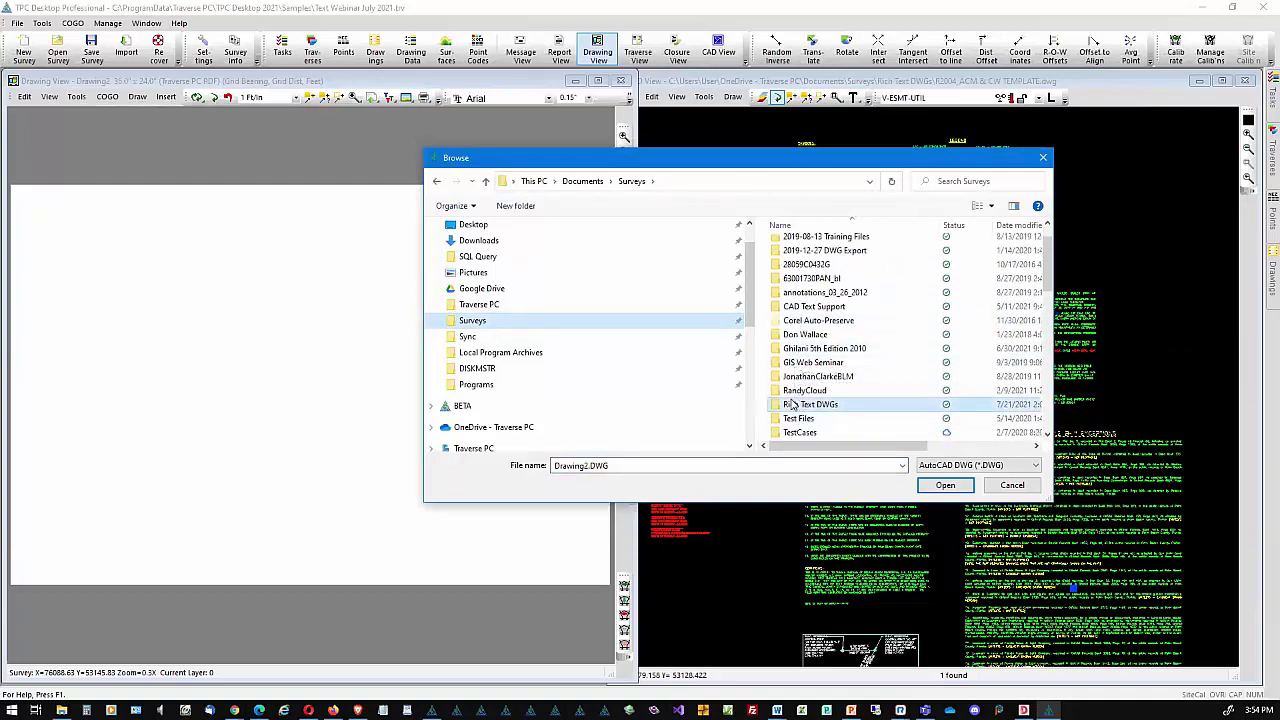
{"action": "double_click", "coordinate": [810, 404]}
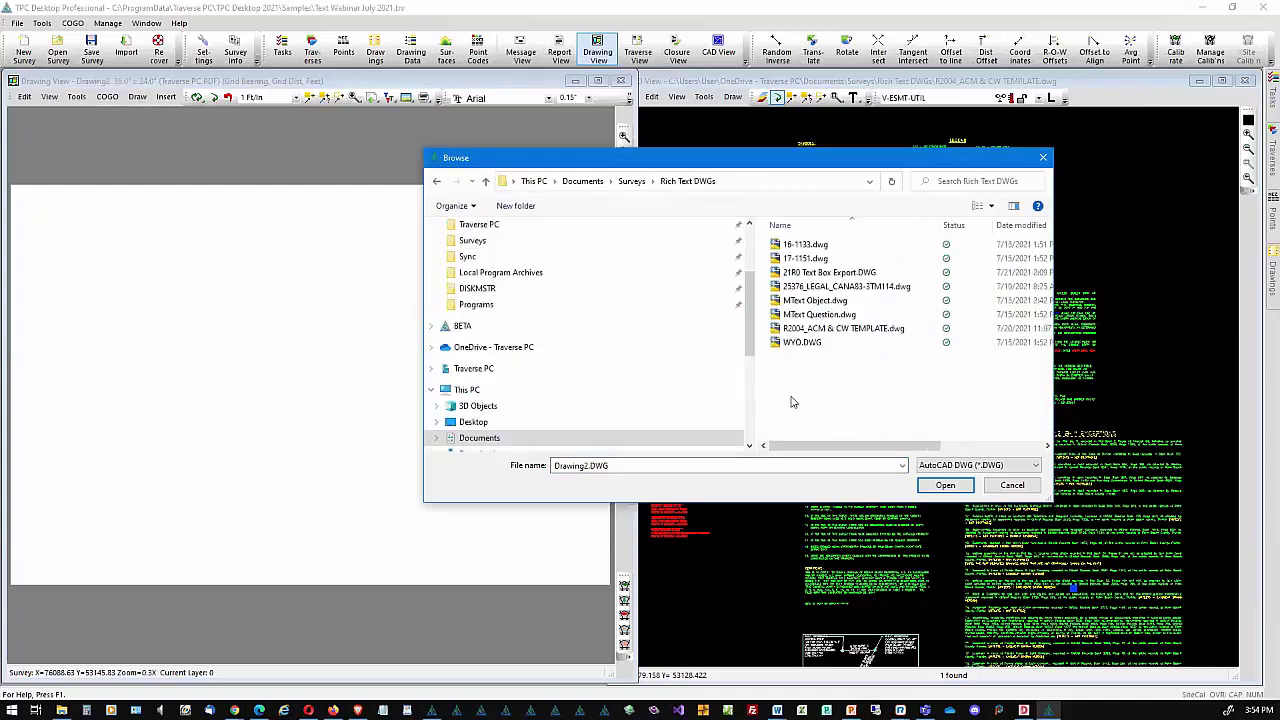
{"action": "double_click", "coordinate": [835, 330]}
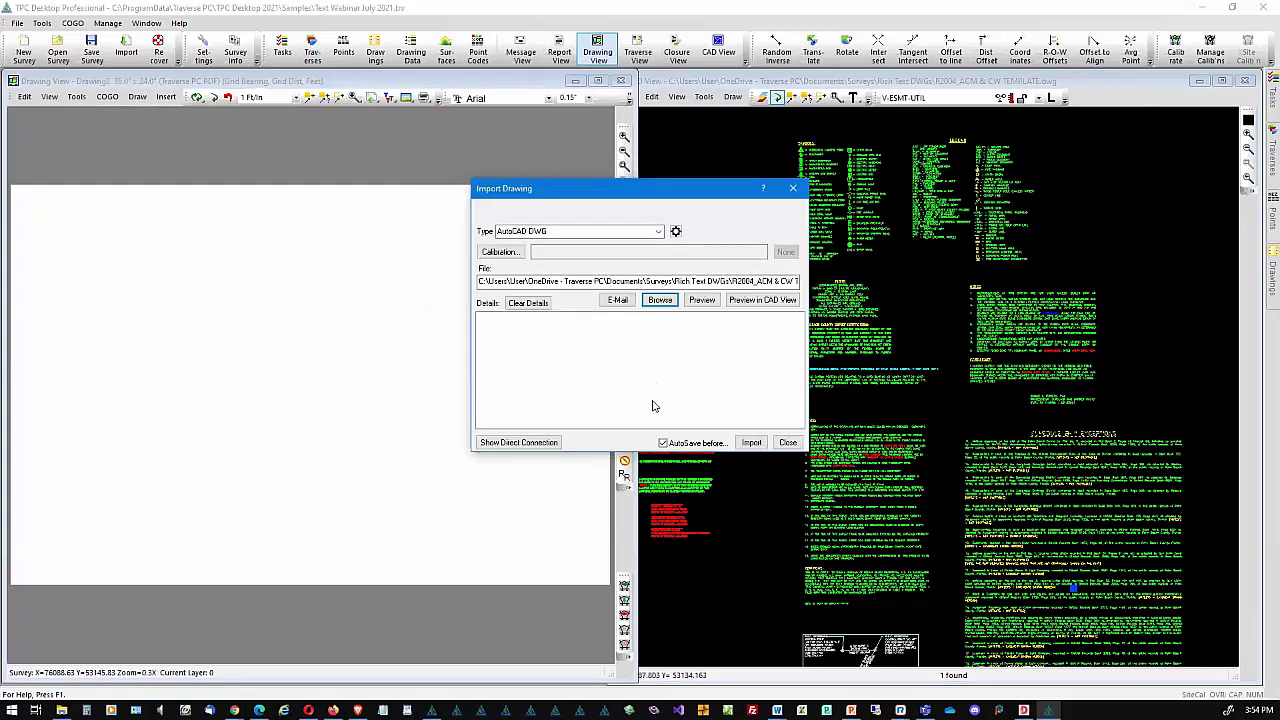
{"action": "left_click", "coordinate": [749, 442]}
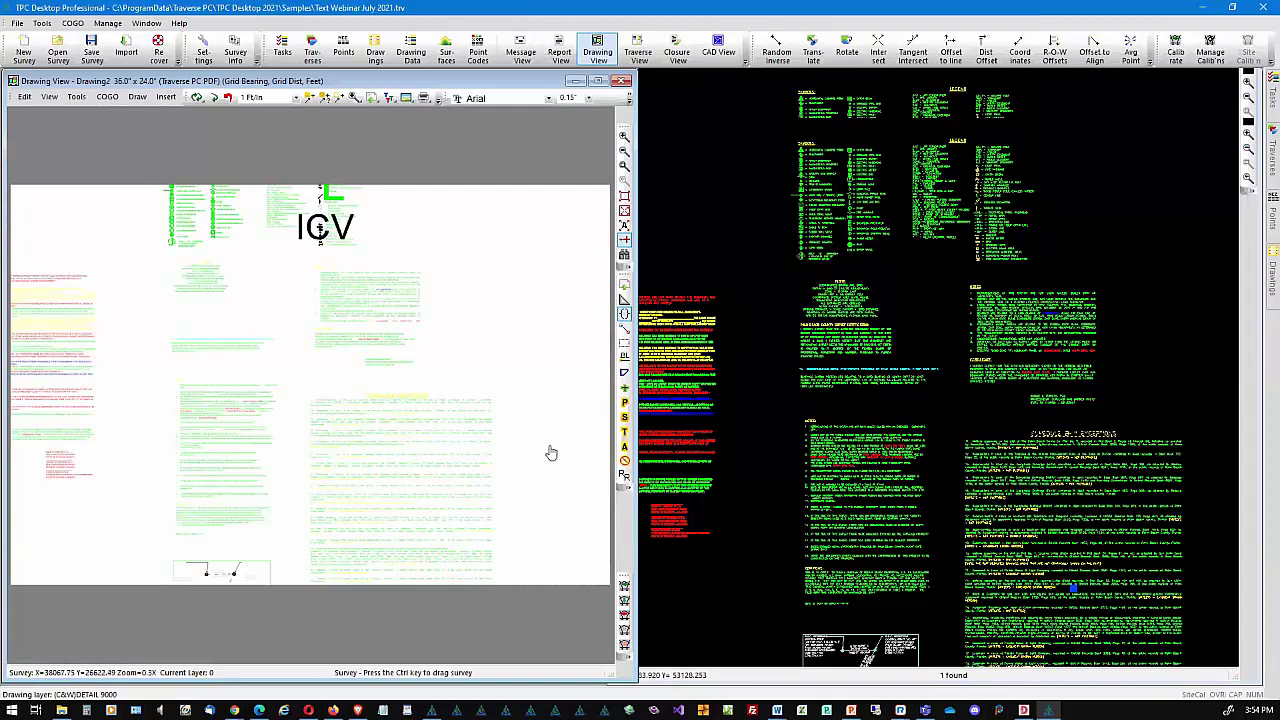
Inspect the imported Schedule B-II Exceptions rich text box, cancel without changes, and close the Import Drawing dialog
{"action": "left_click", "coordinate": [372, 482]}
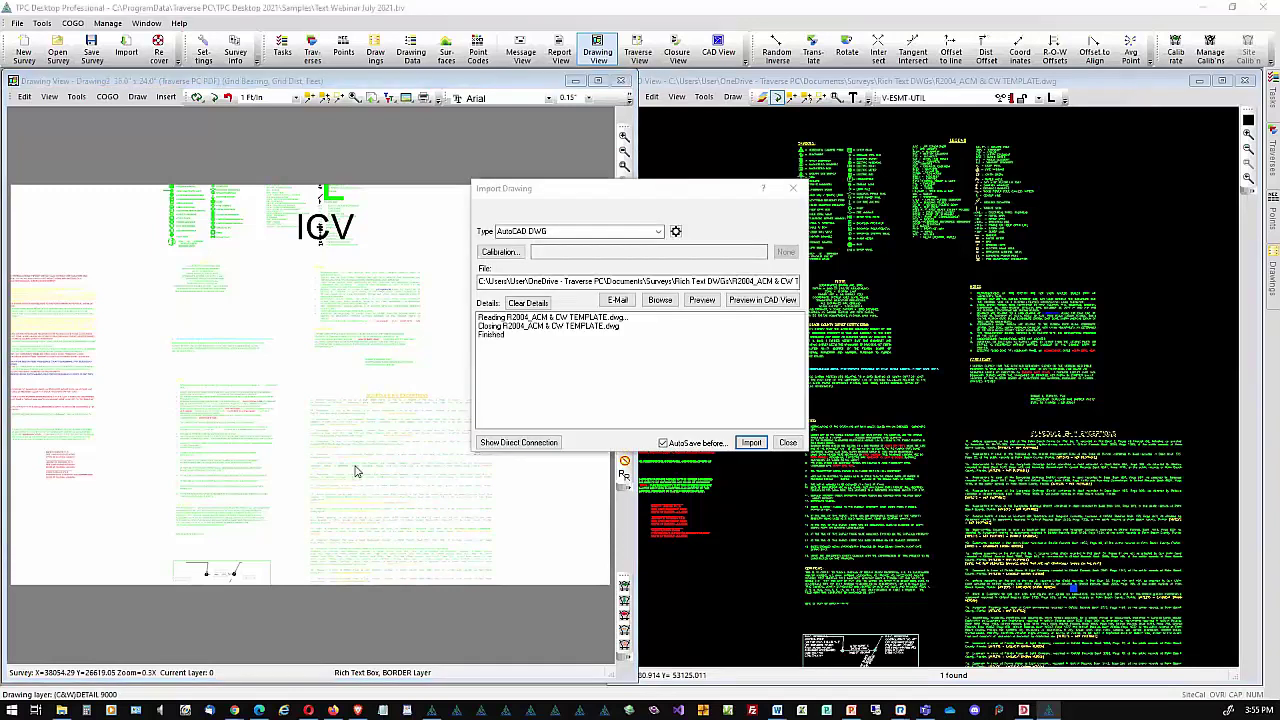
{"action": "double_click", "coordinate": [356, 467]}
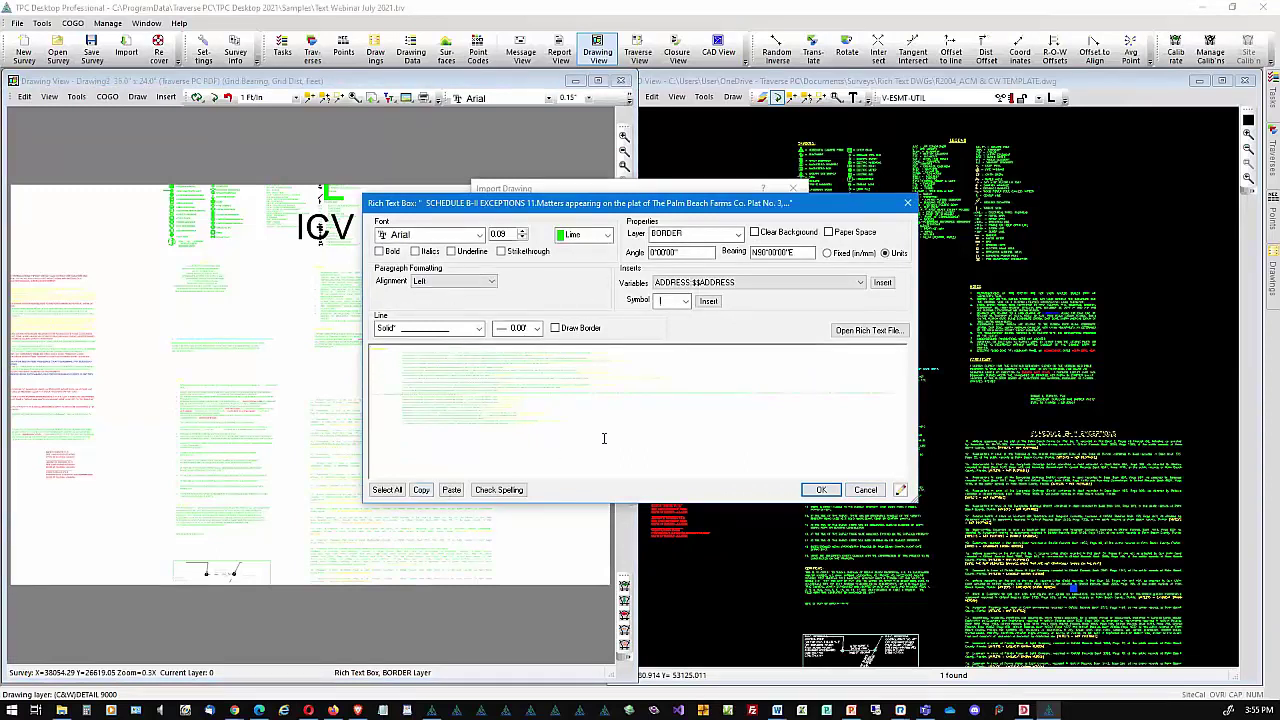
{"action": "left_click", "coordinate": [864, 489]}
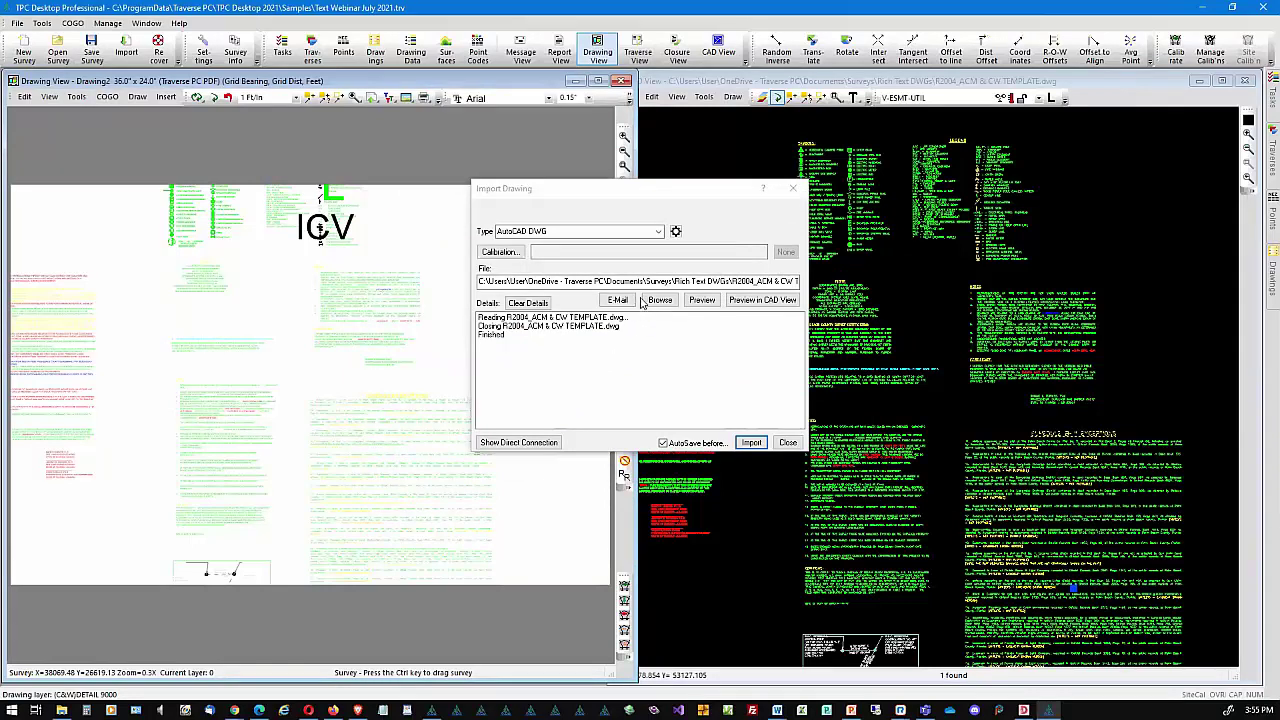
{"action": "left_click", "coordinate": [789, 443]}
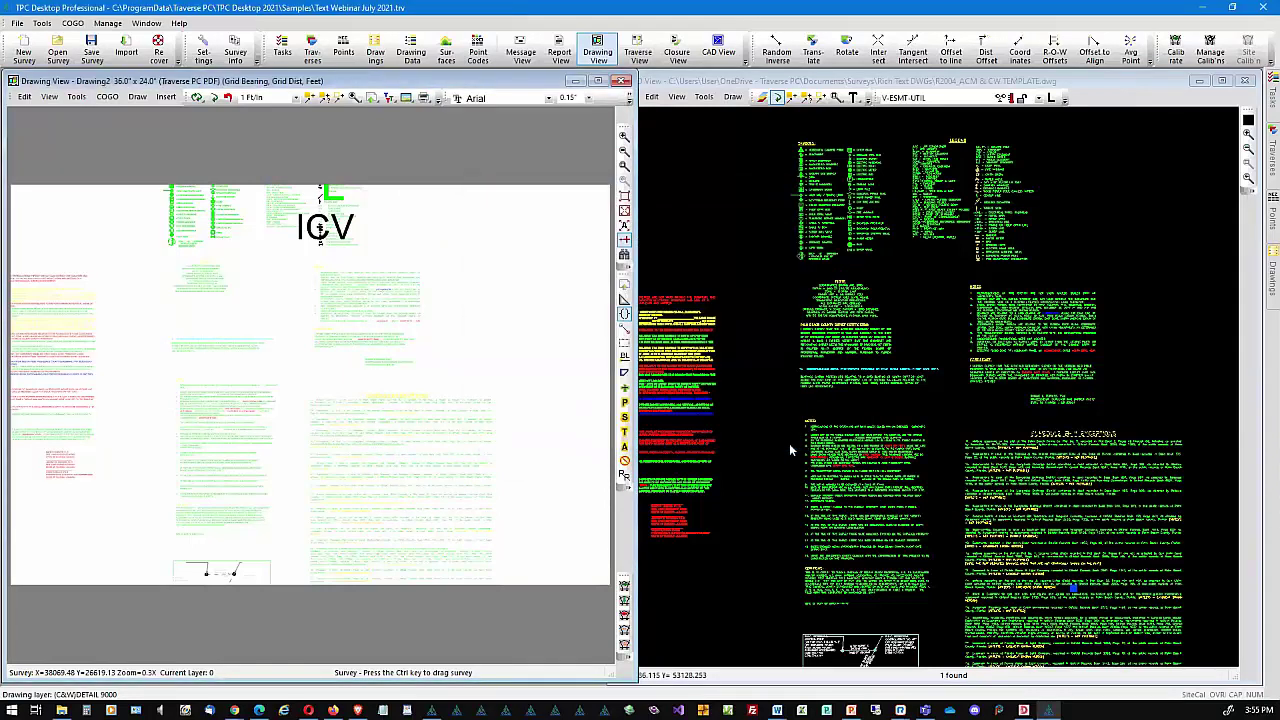
Set all the text in the Schedule B-II Exceptions rich text box to black and accept the change
{"action": "double_click", "coordinate": [415, 438]}
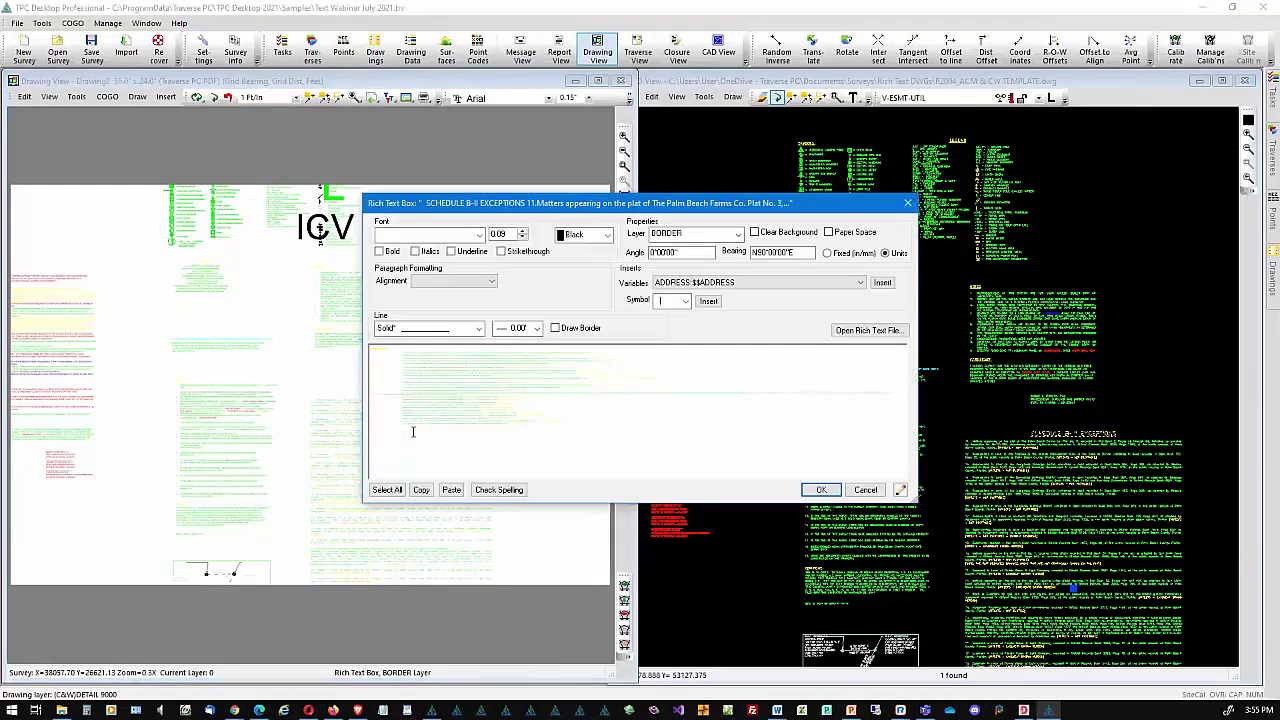
{"action": "left_click", "coordinate": [387, 489]}
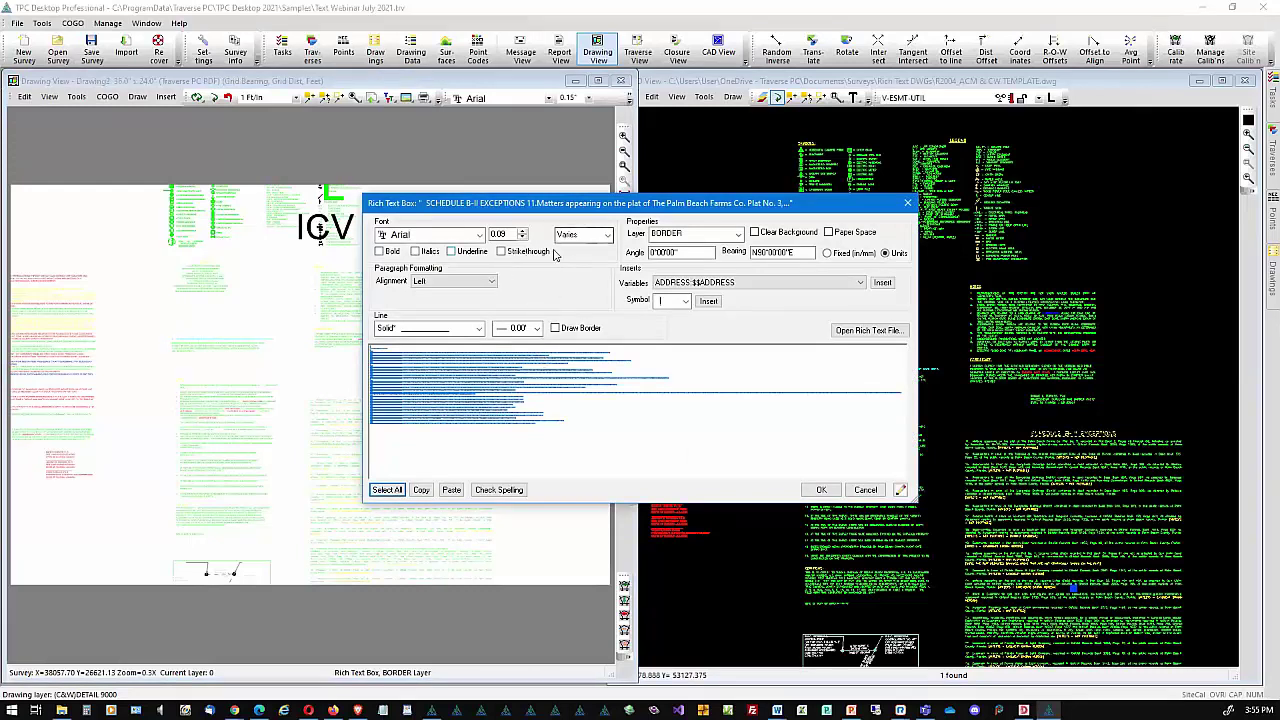
{"action": "left_click", "coordinate": [608, 235]}
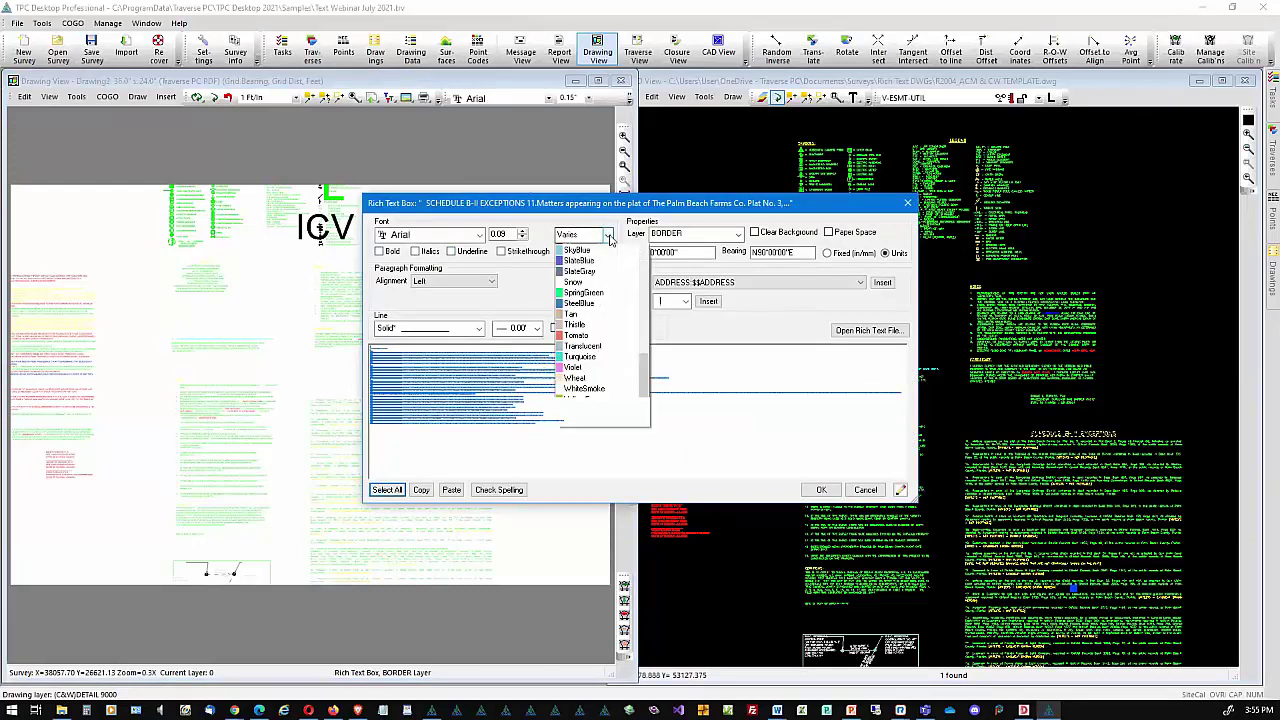
{"action": "left_click_drag", "start_coordinate": [647, 533], "coordinate": [646, 262]}
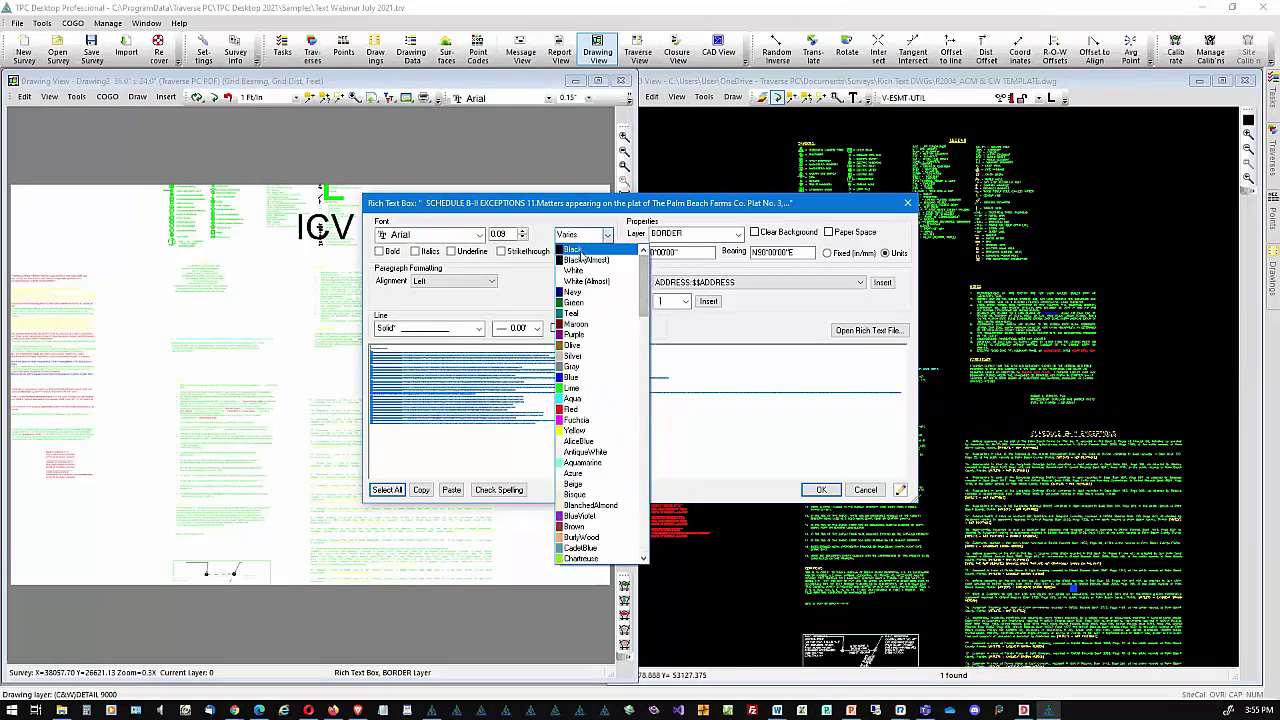
{"action": "left_click", "coordinate": [579, 251]}
{"action": "left_click", "coordinate": [521, 232]}
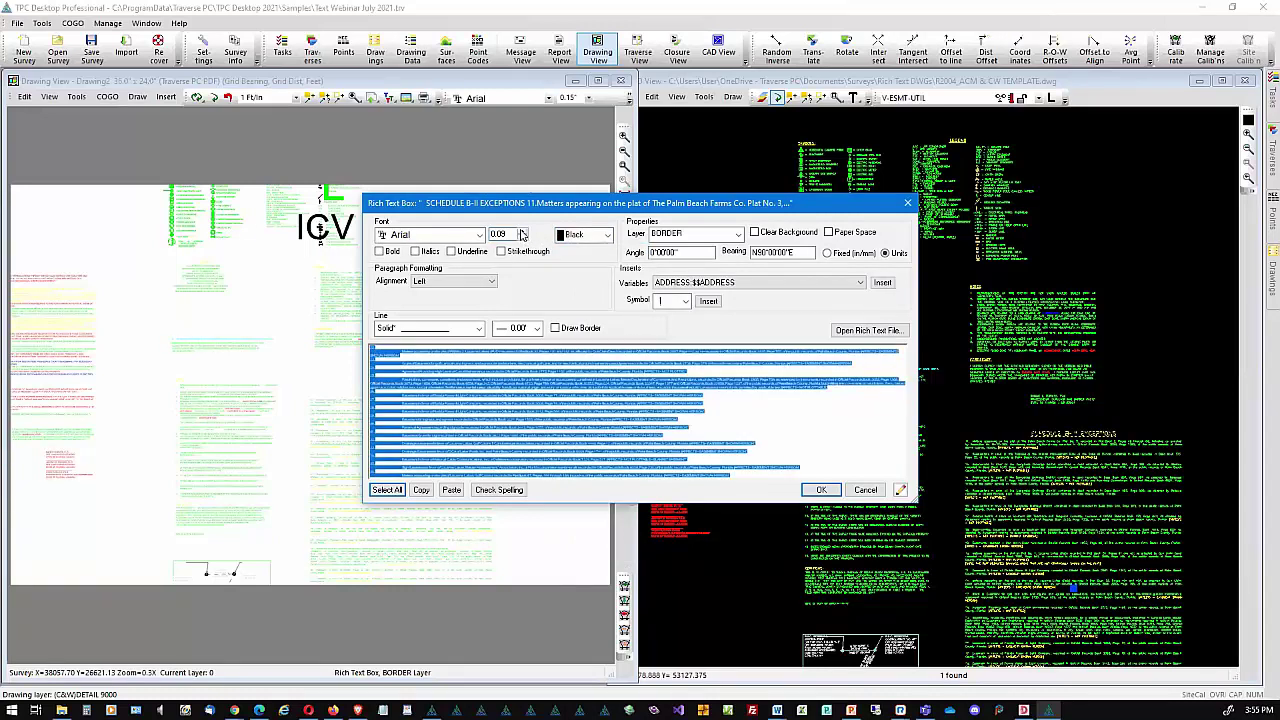
{"action": "left_click", "coordinate": [820, 490]}
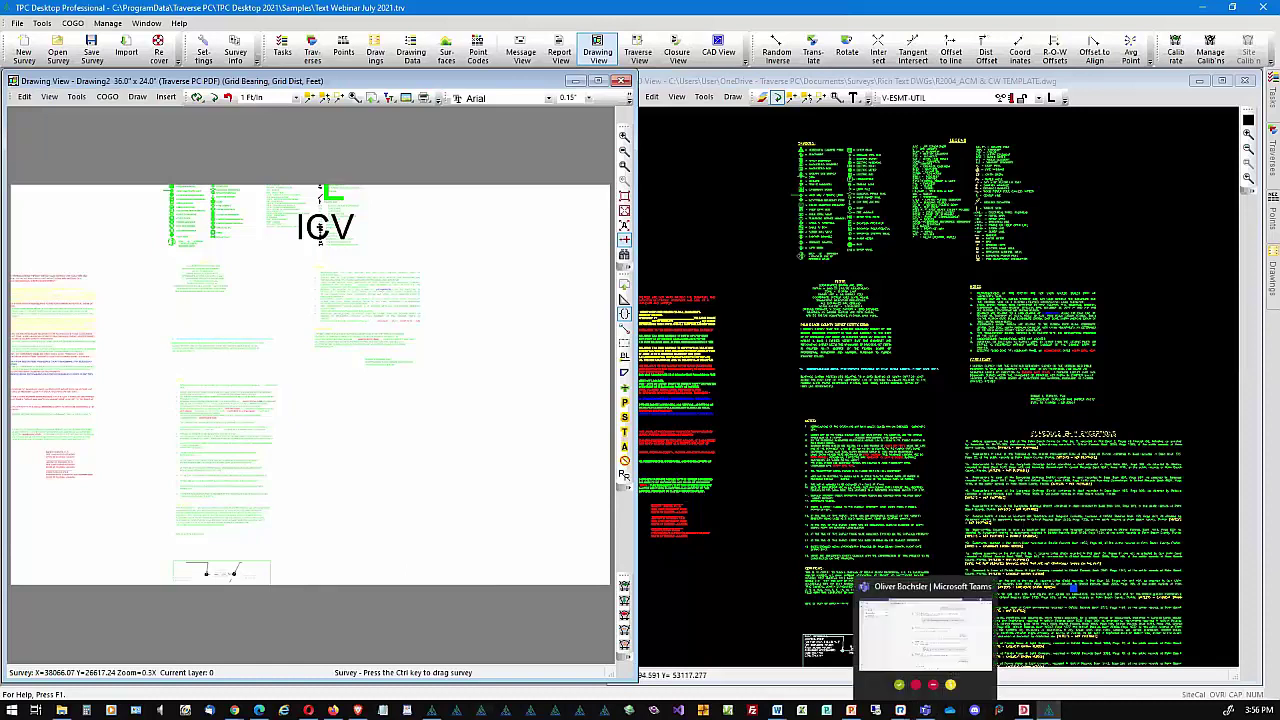
Switch to the LEARN COGO.TRV session and examine the embedded format codes in the DESCRIPTION text box, then close it
{"action": "left_click", "coordinate": [431, 710]}
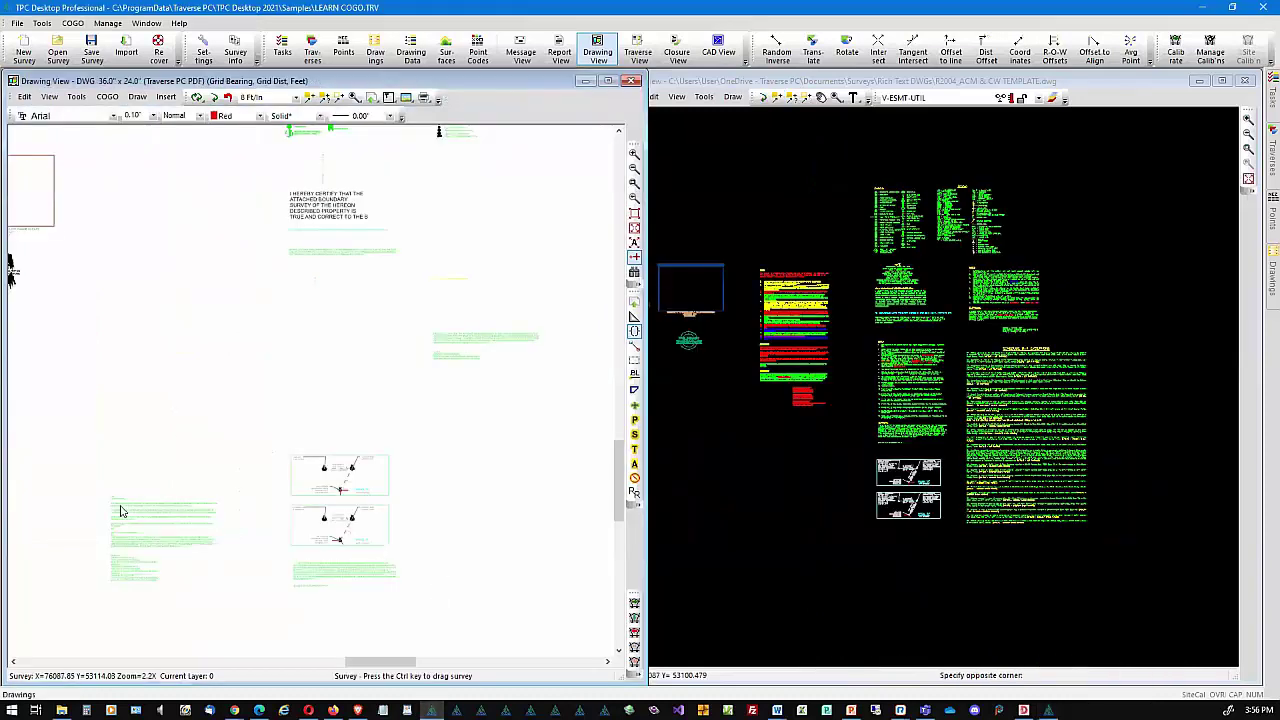
{"action": "mouse_move", "coordinate": [121, 518]}
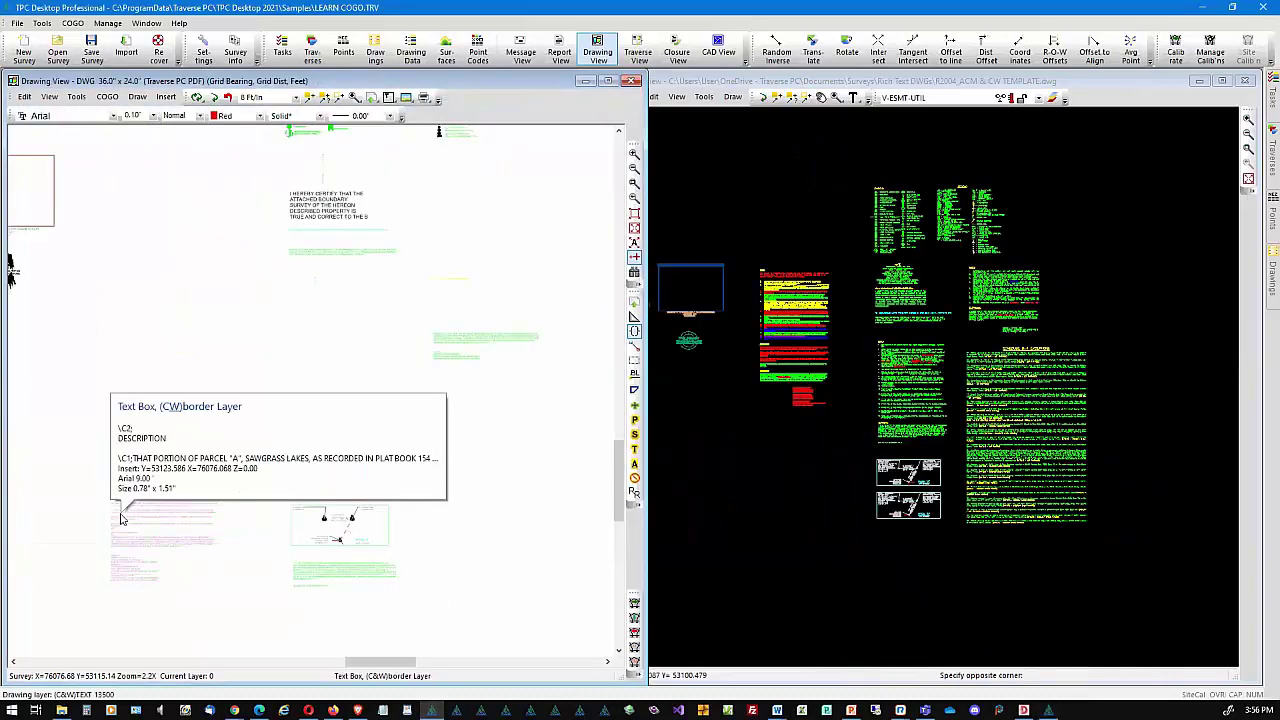
{"action": "double_click", "coordinate": [121, 518]}
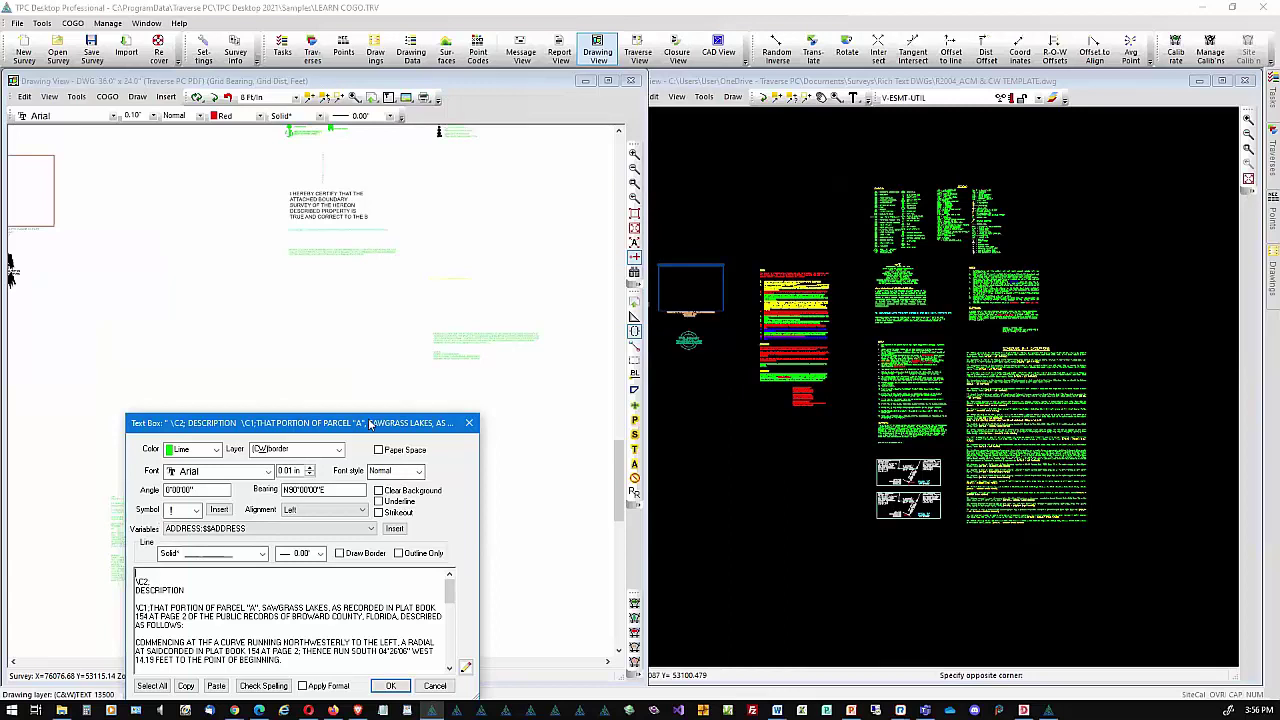
{"action": "left_click_drag", "start_coordinate": [375, 422], "coordinate": [798, 229]}
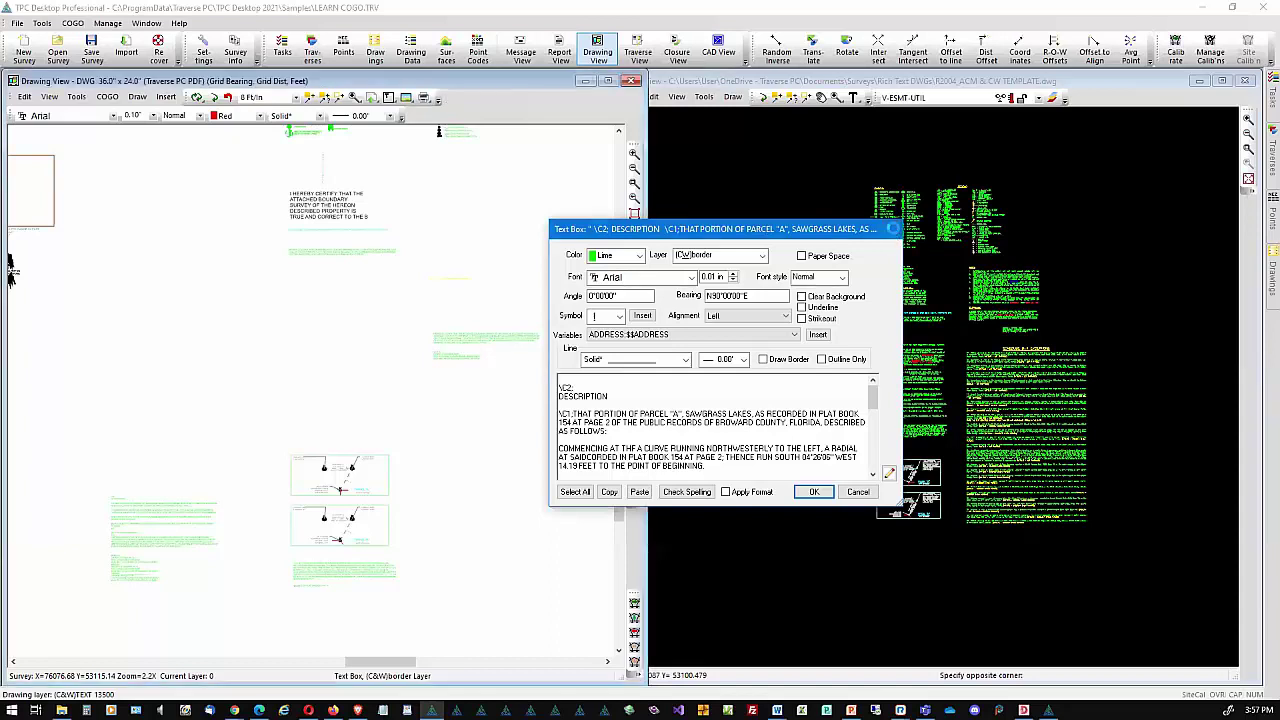
{"action": "left_click", "coordinate": [893, 230]}
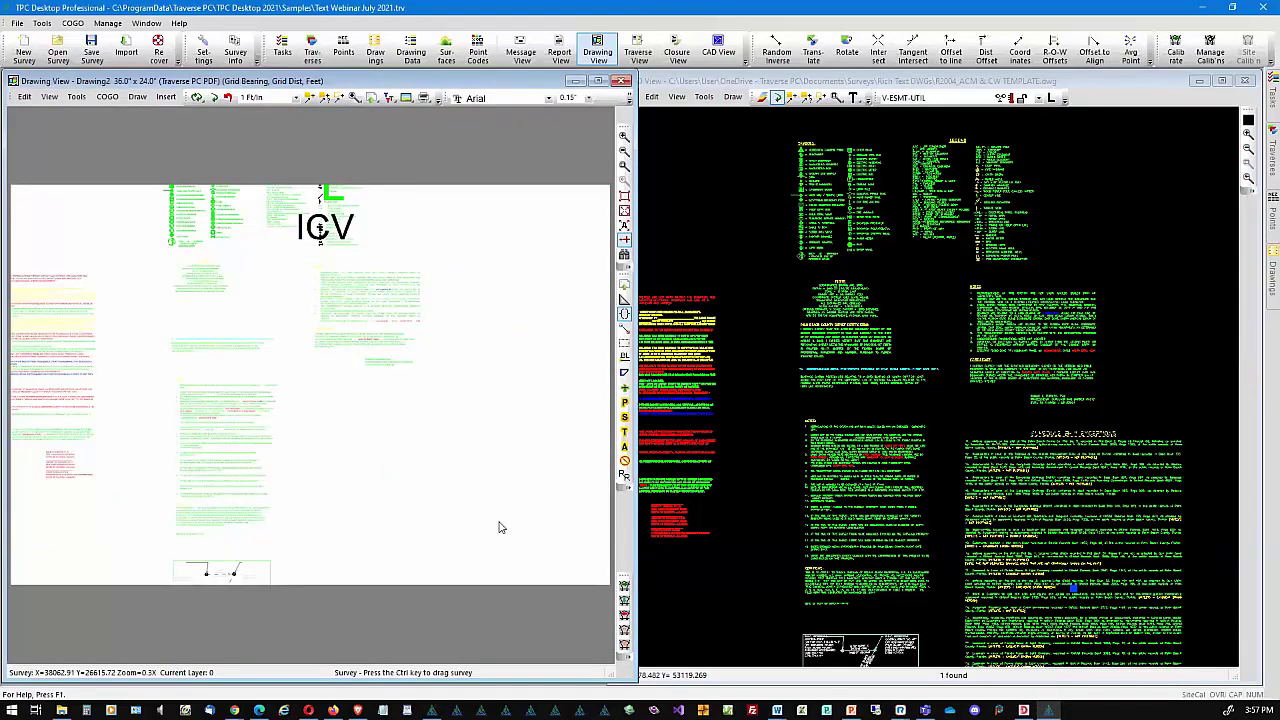
Select the multicolored notes text in the CAD View and open its imported counterpart in Drawing2 for inspection
{"action": "left_click", "coordinate": [757, 510]}
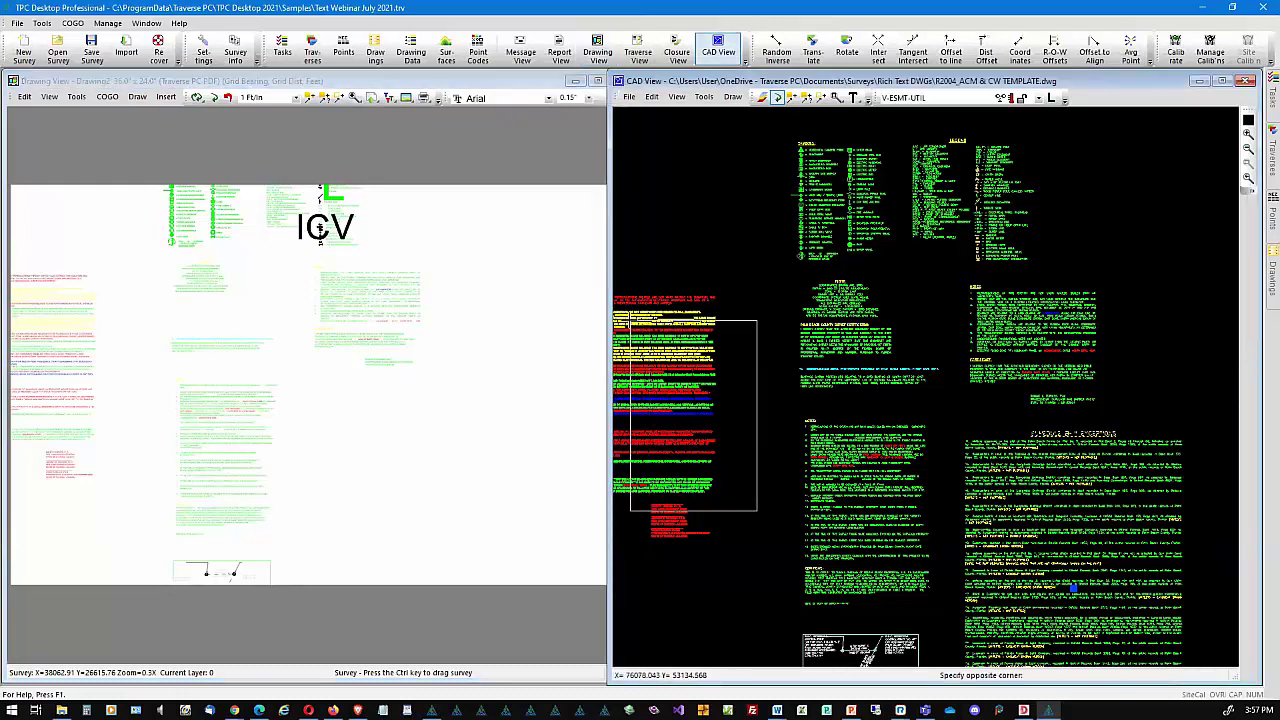
{"action": "left_click", "coordinate": [615, 288]}
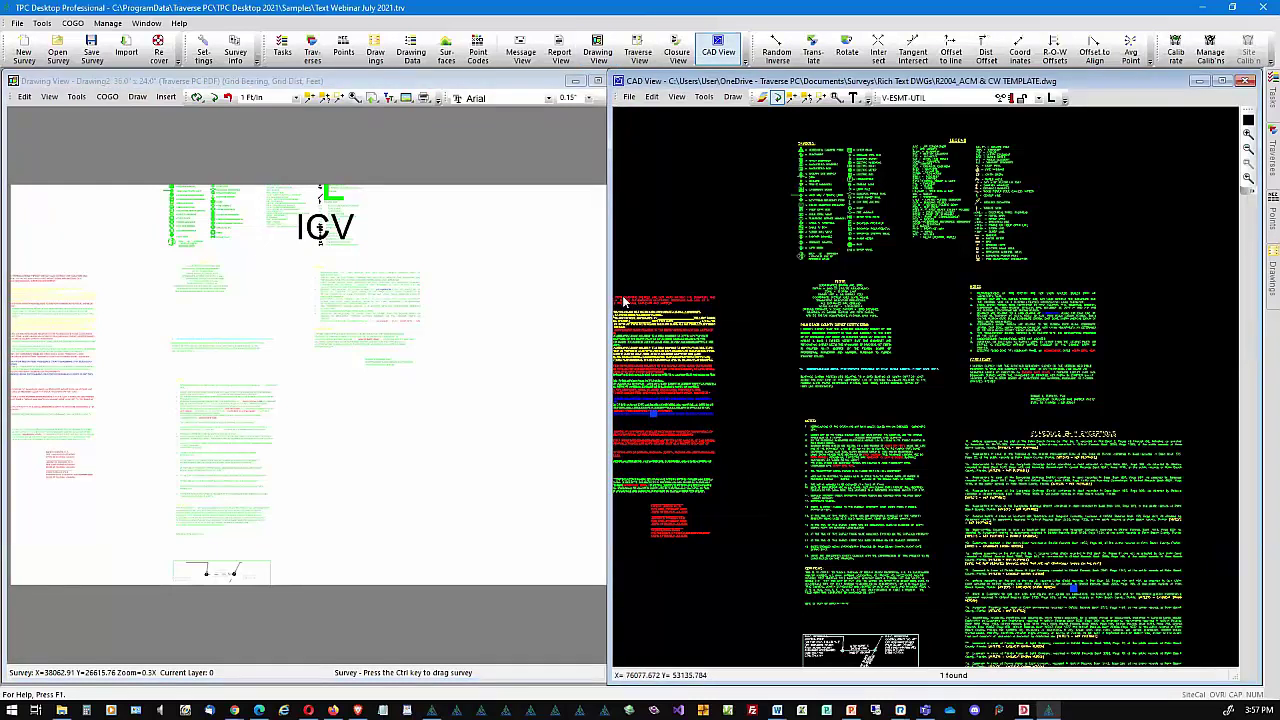
{"action": "right_click", "coordinate": [666, 384]}
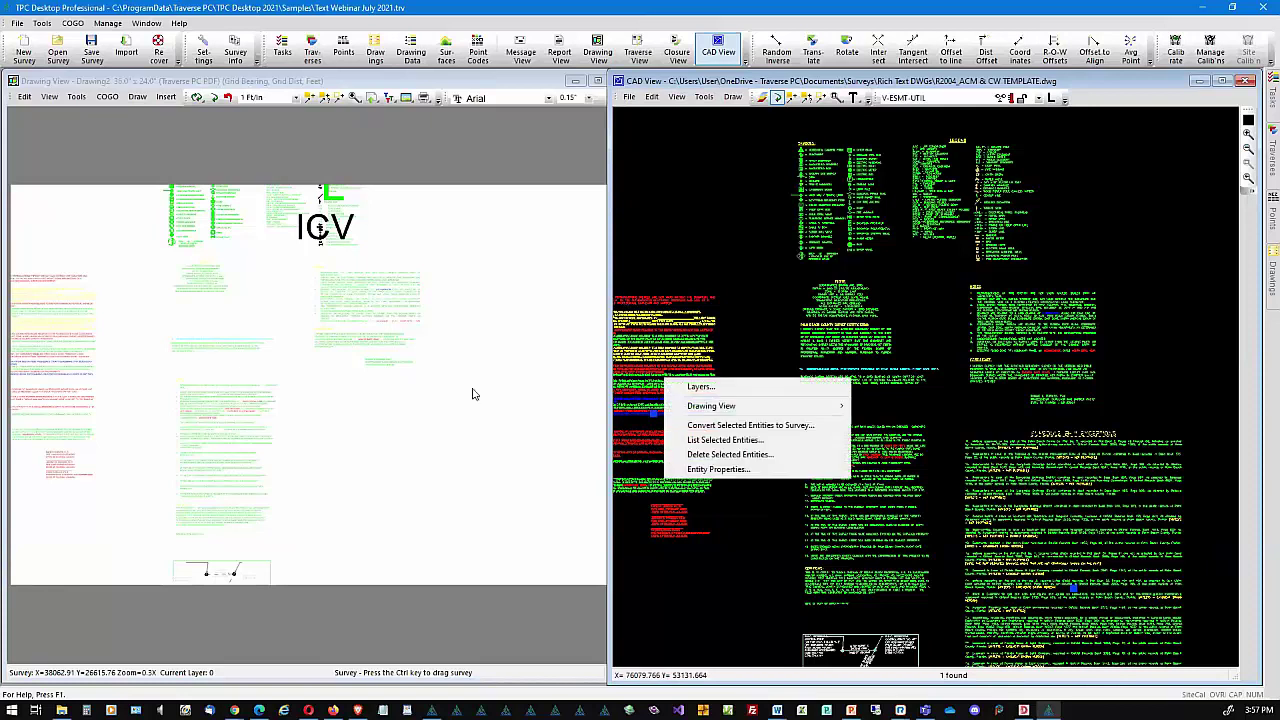
{"action": "left_click", "coordinate": [452, 464]}
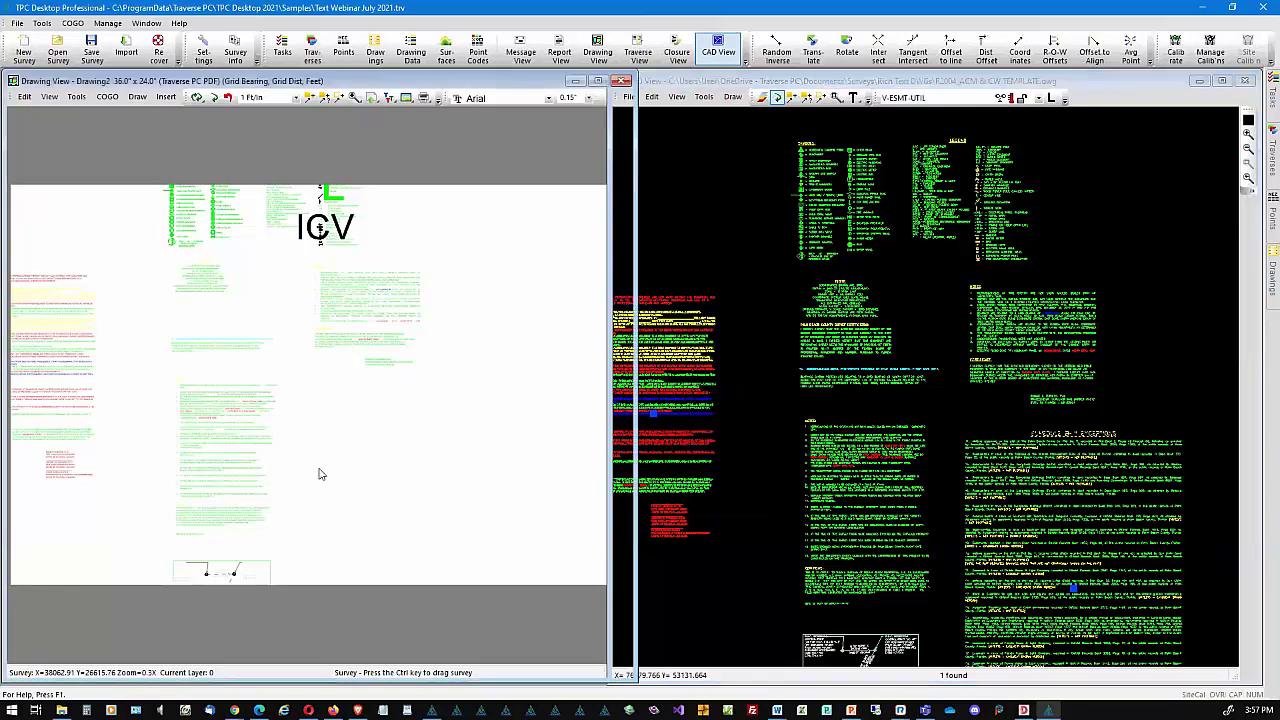
{"action": "double_click", "coordinate": [37, 372]}
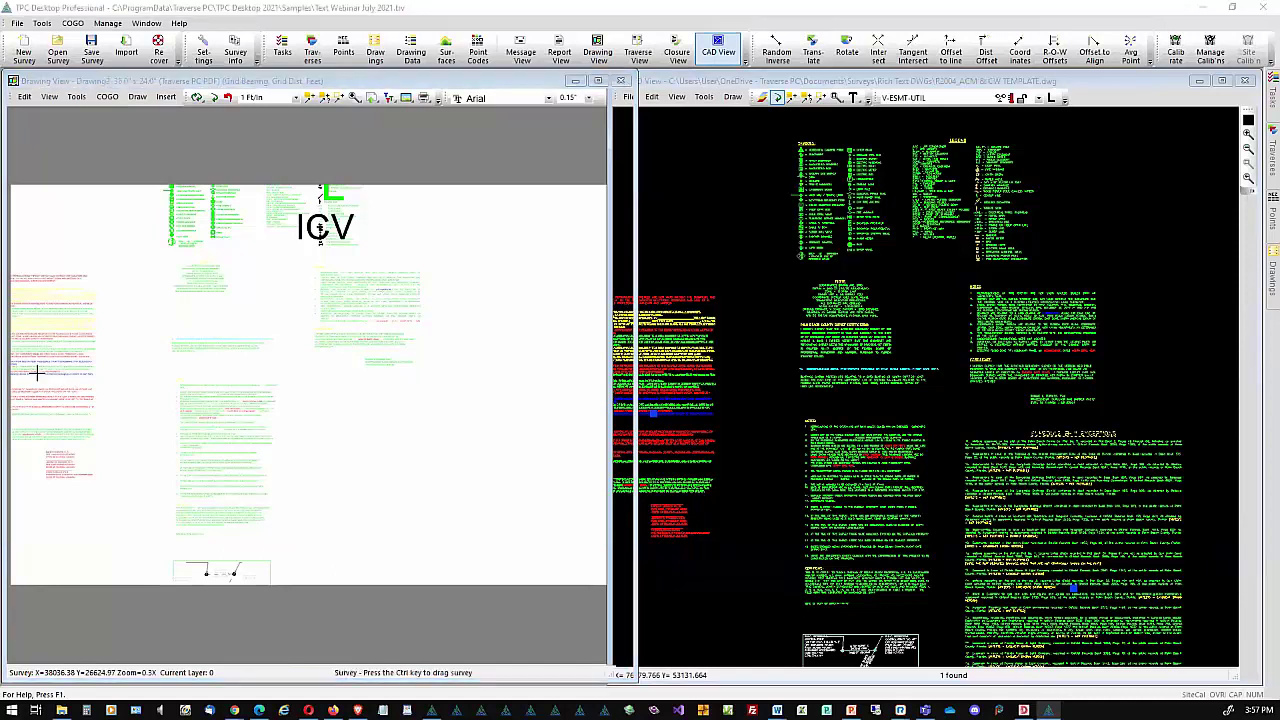